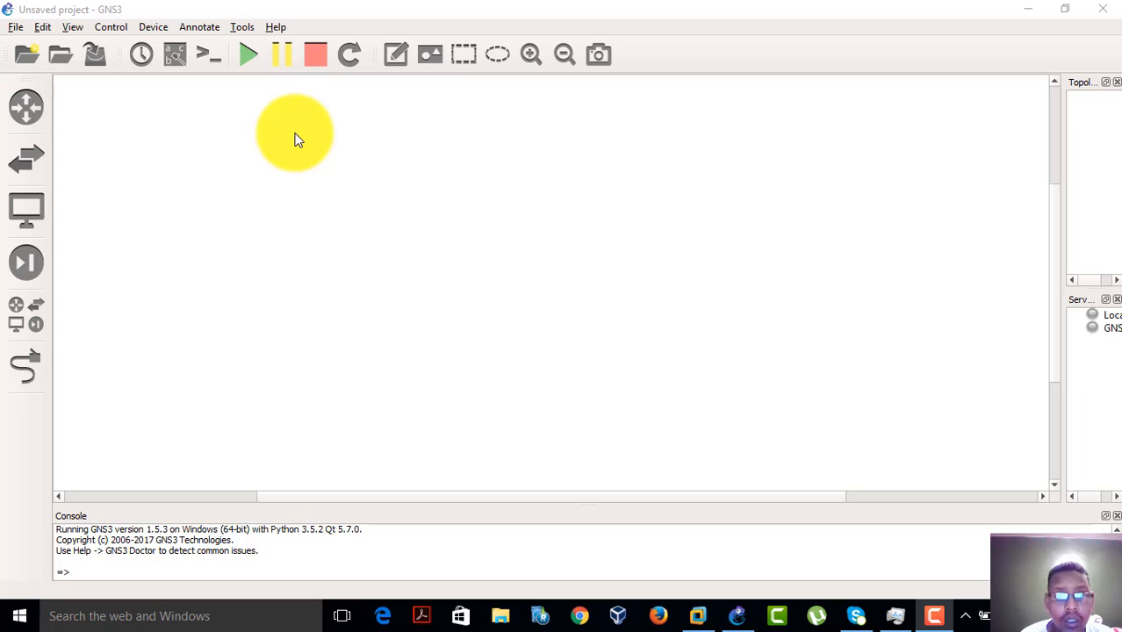
Check the installed GNS3 version in the program's About information, and close it
click(275, 26)
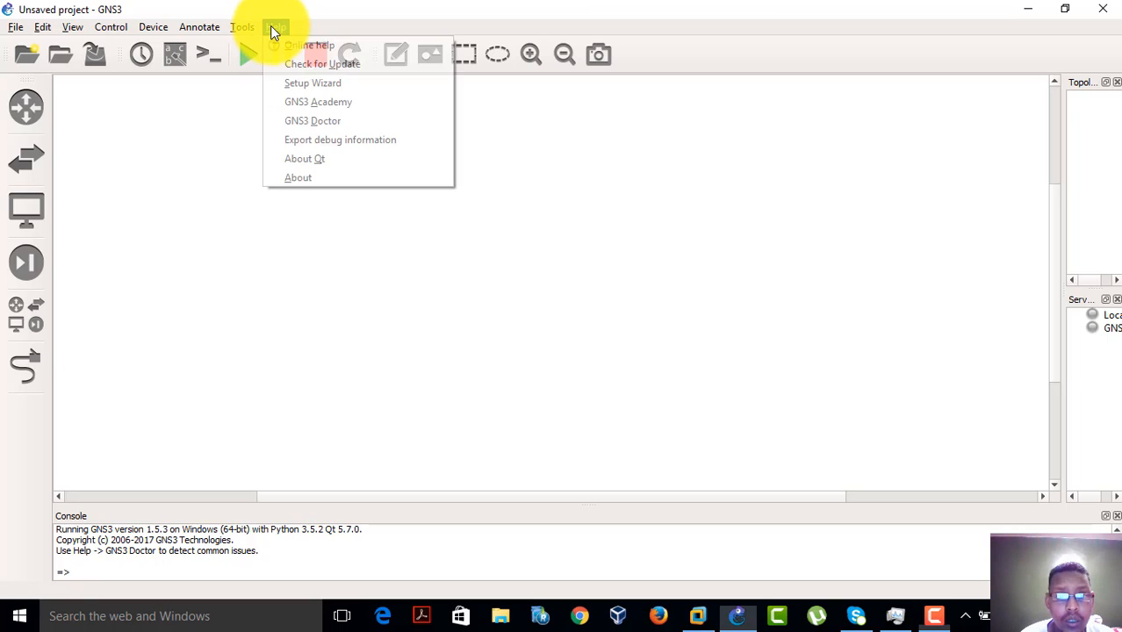
click(313, 180)
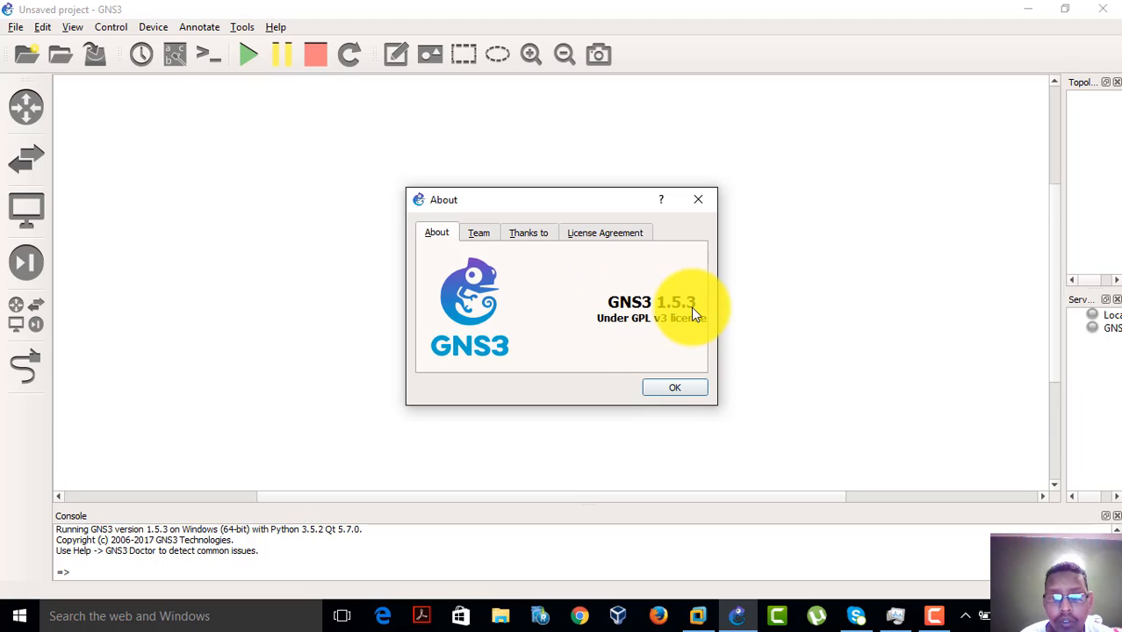
click(664, 391)
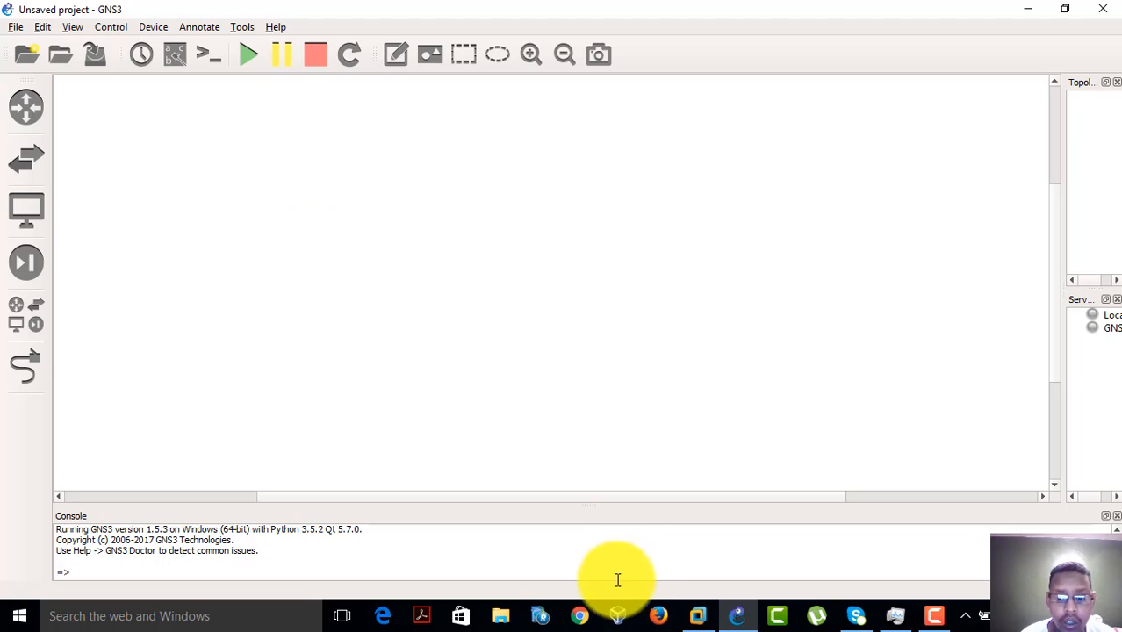
Switch to Chrome, go to gns3.com and open the Appliances section of its Marketplace
click(579, 617)
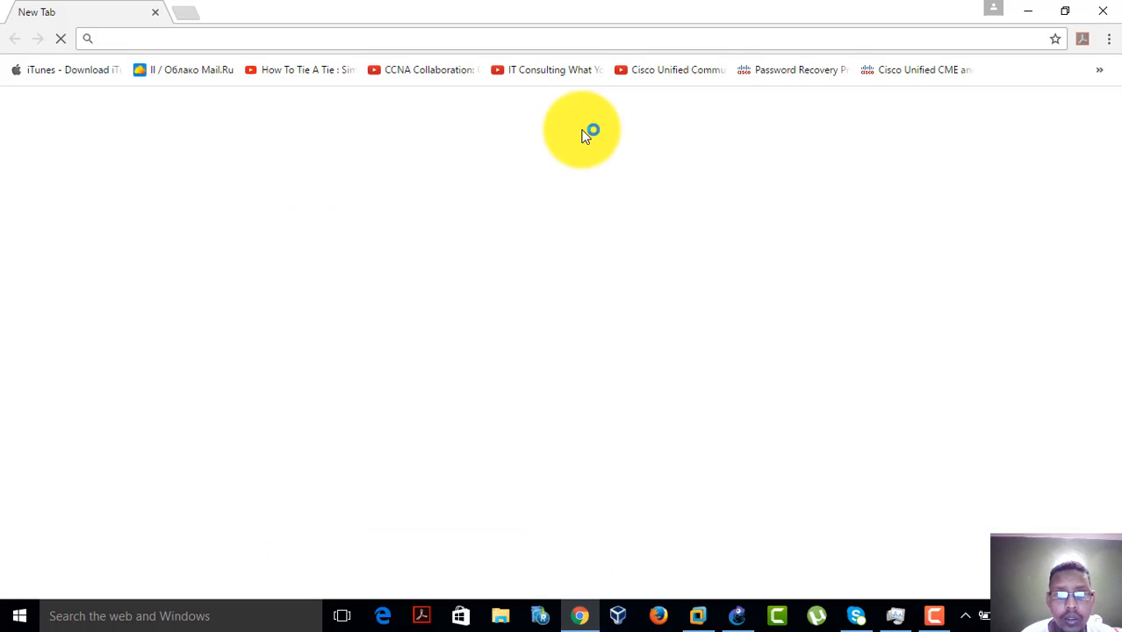
text(gns)
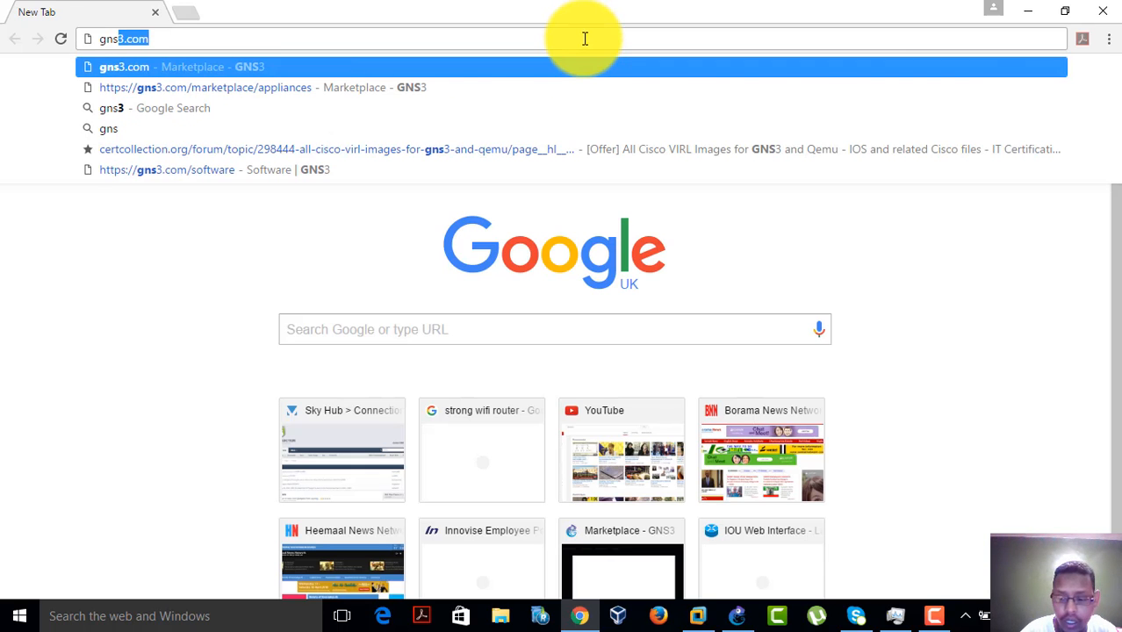
key(Return)
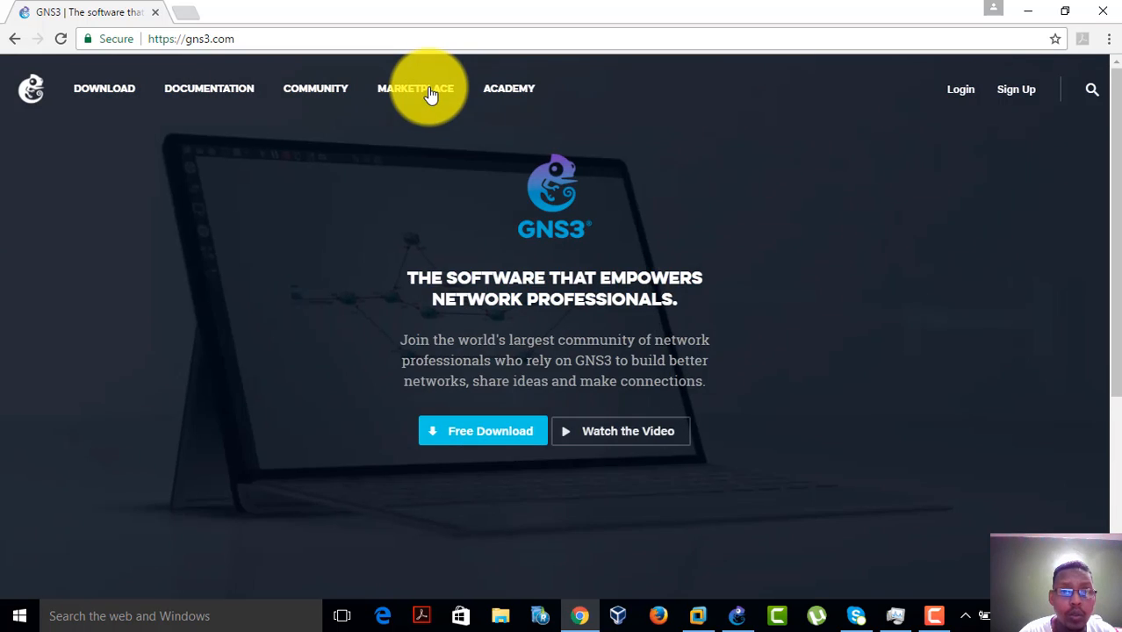
click(427, 89)
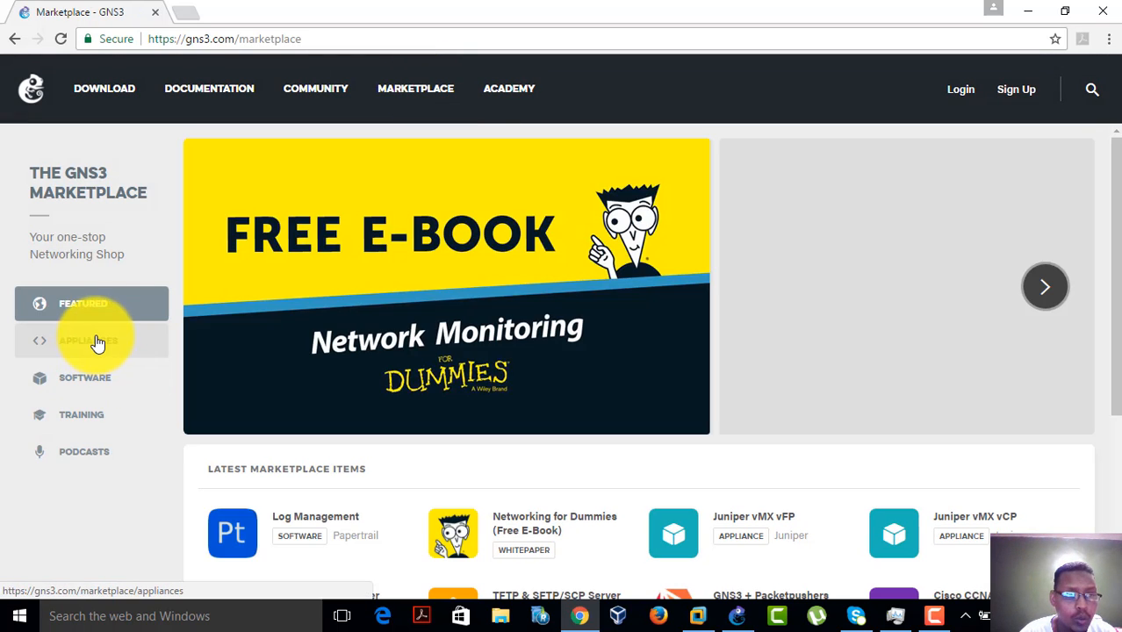
click(96, 344)
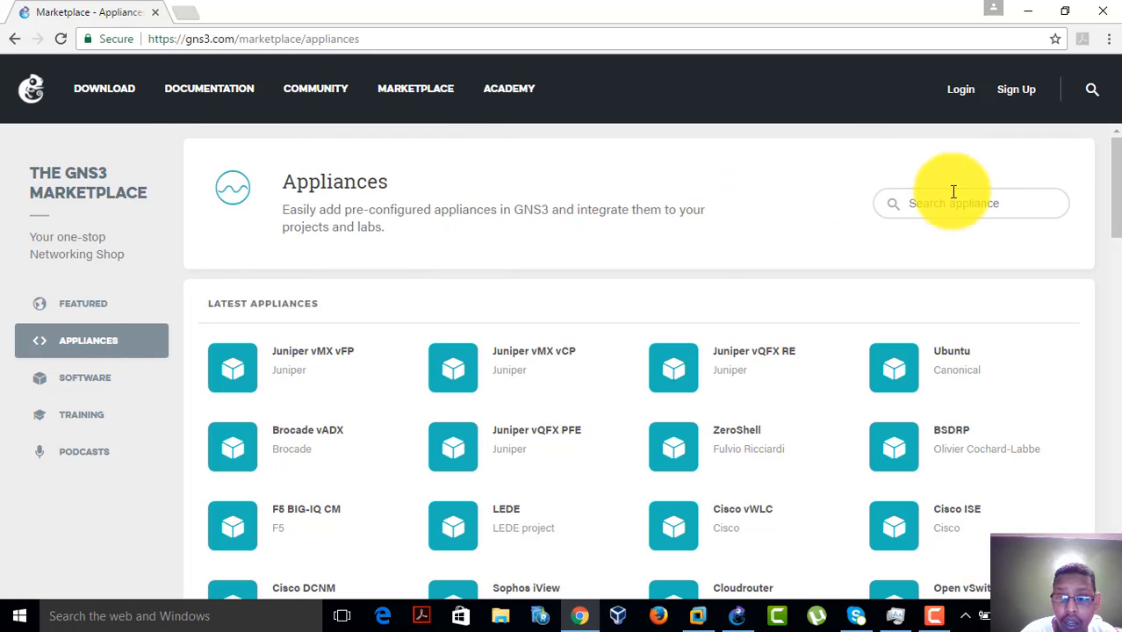
Search the marketplace appliances for "asa"
click(958, 201)
text(as)
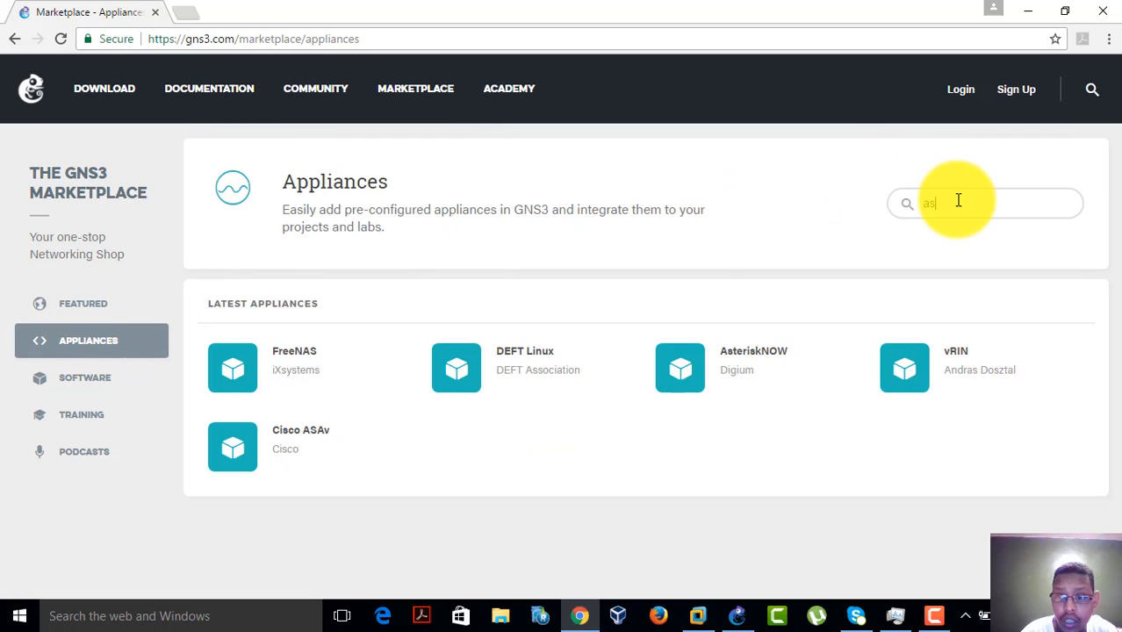
text(a)
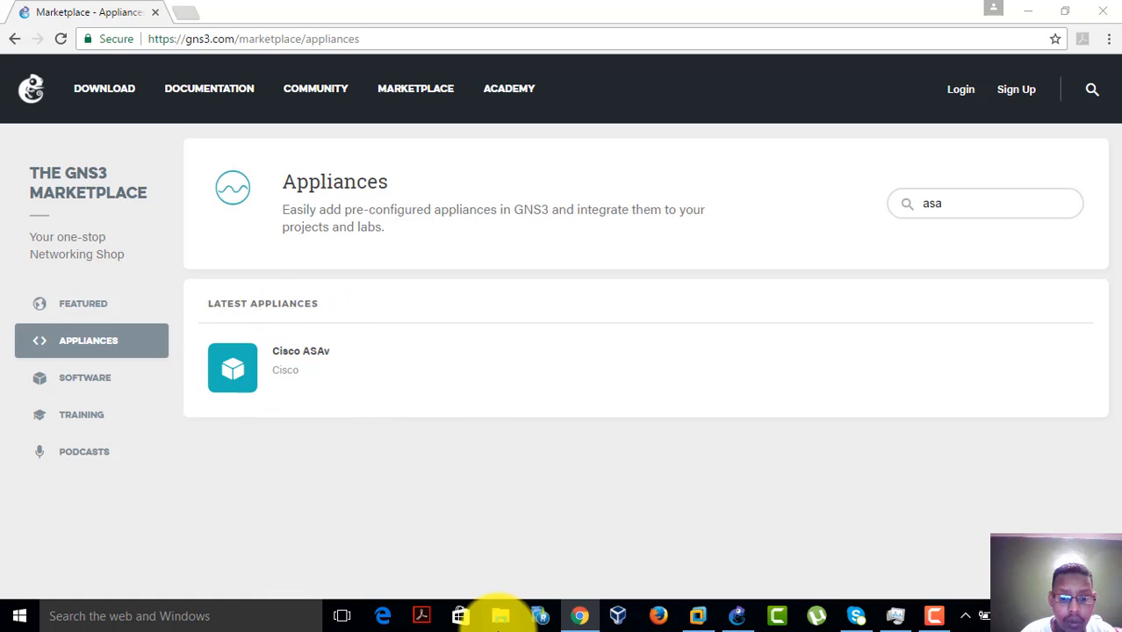
In File Explorer, look through the Downloads folder for the GNS3 installer and GNS3 VM files, and close the folder window
click(501, 615)
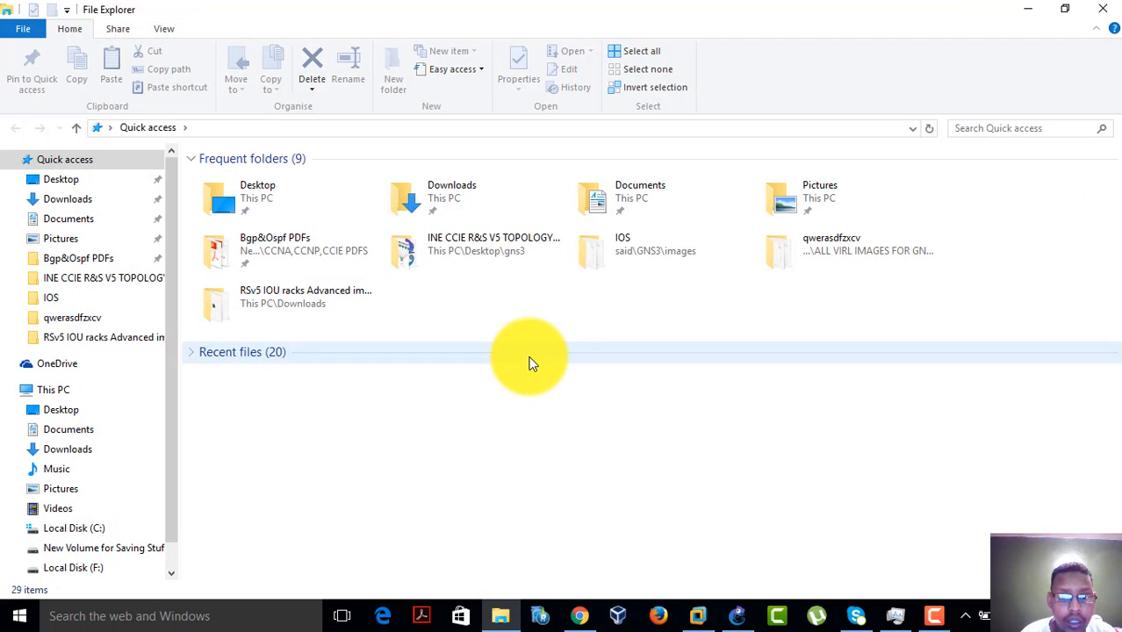
click(457, 185)
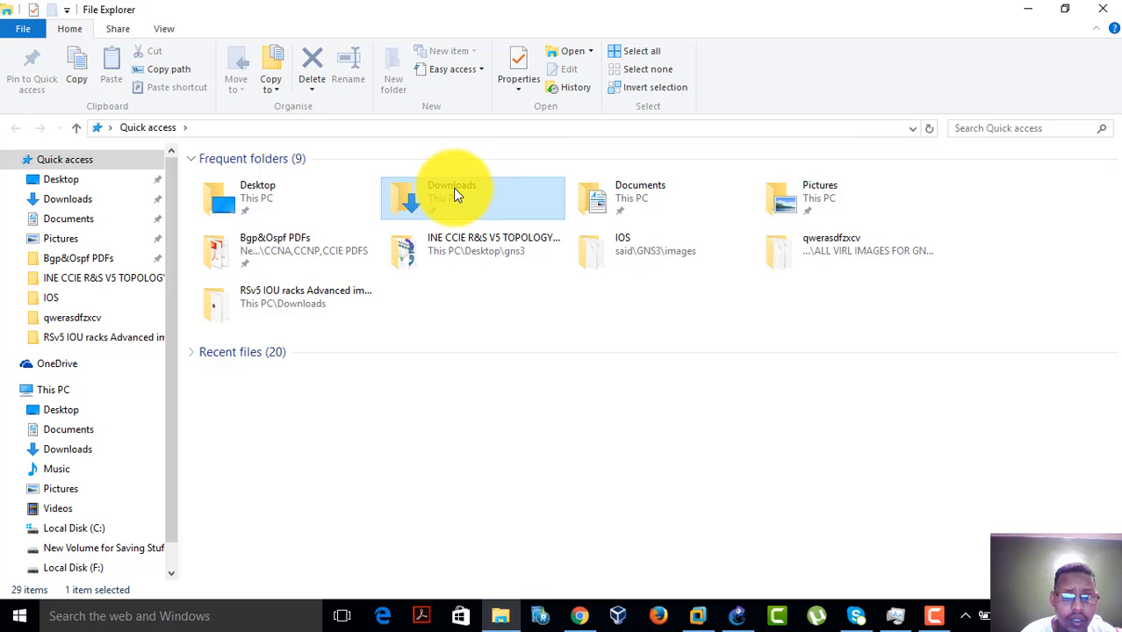
double_click(455, 195)
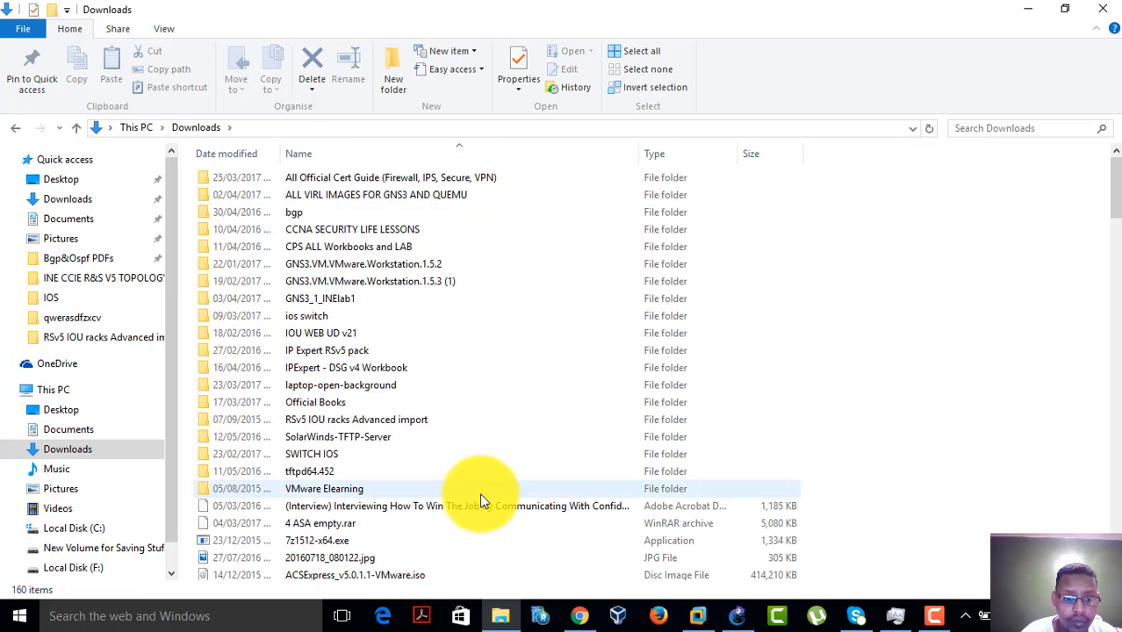
drag(1118, 211, 1049, 193)
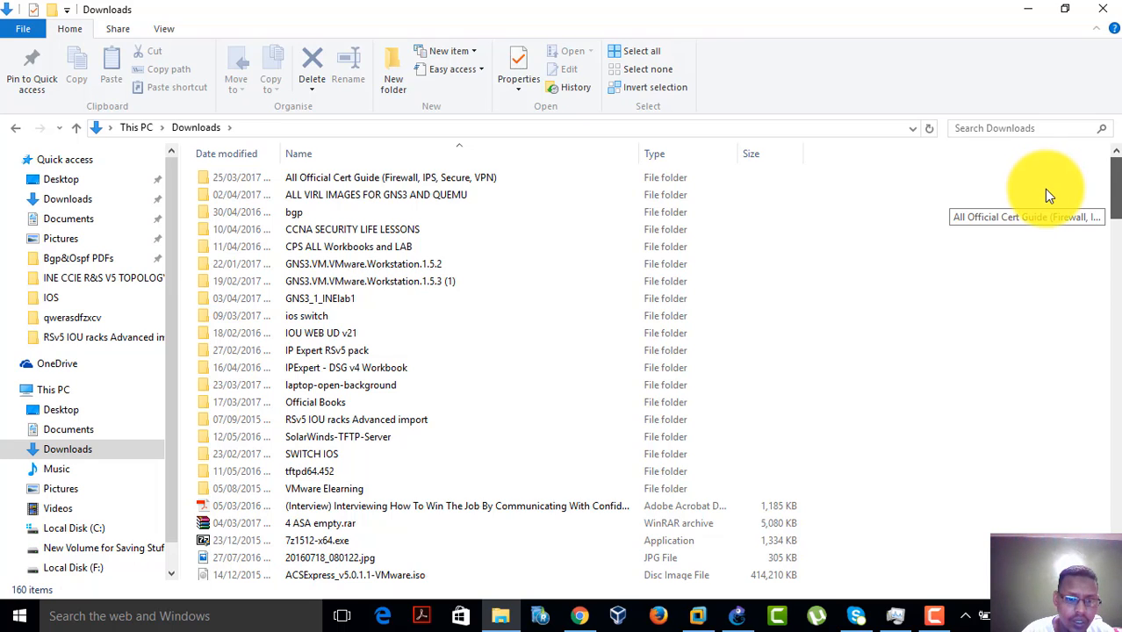
drag(1044, 195, 1014, 384)
click(337, 464)
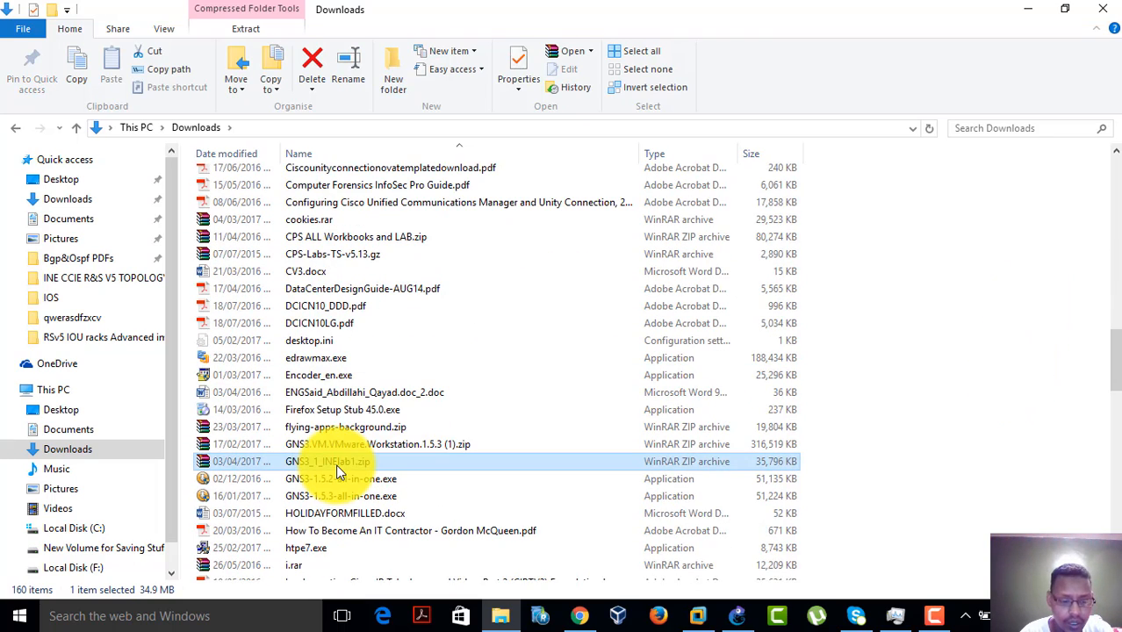
key(Home)
key(a)
key(a)
key(a)
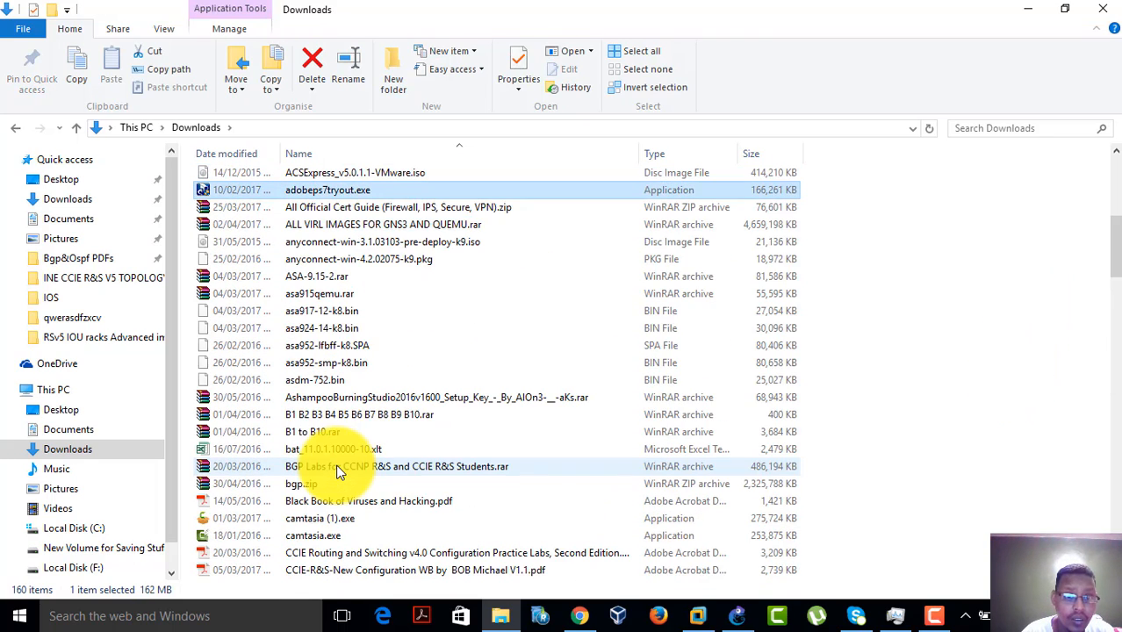
key(g)
key(g)
key(g)
key(g)
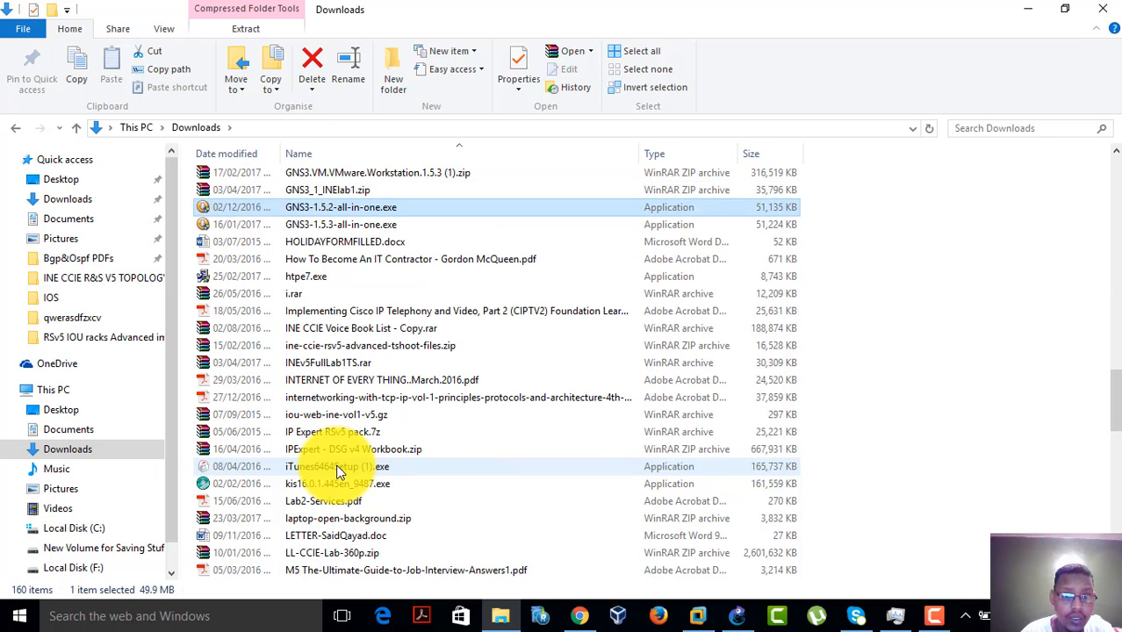
key(g)
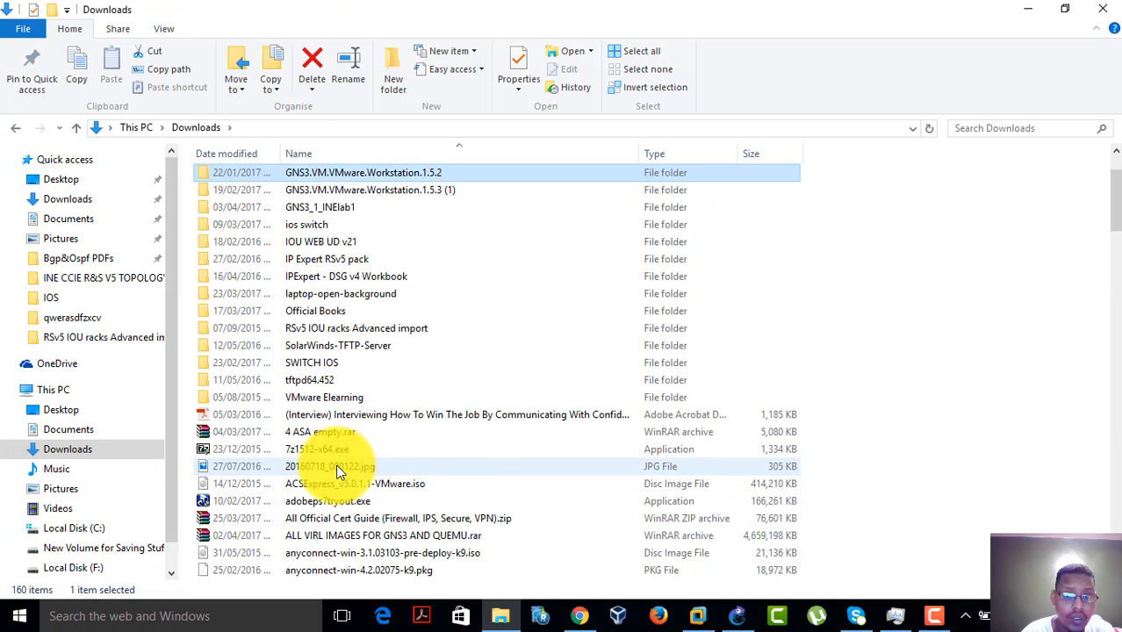
key(g)
click(1113, 6)
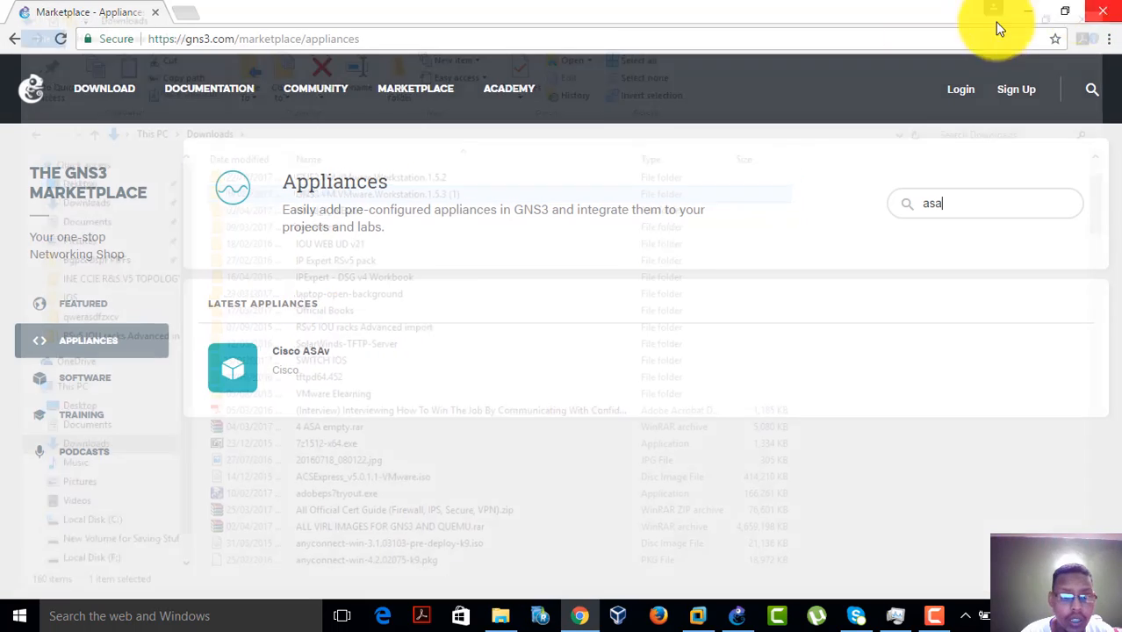
Download the Cisco ASAv appliance template from the marketplace and show the downloaded file in its folder
click(251, 379)
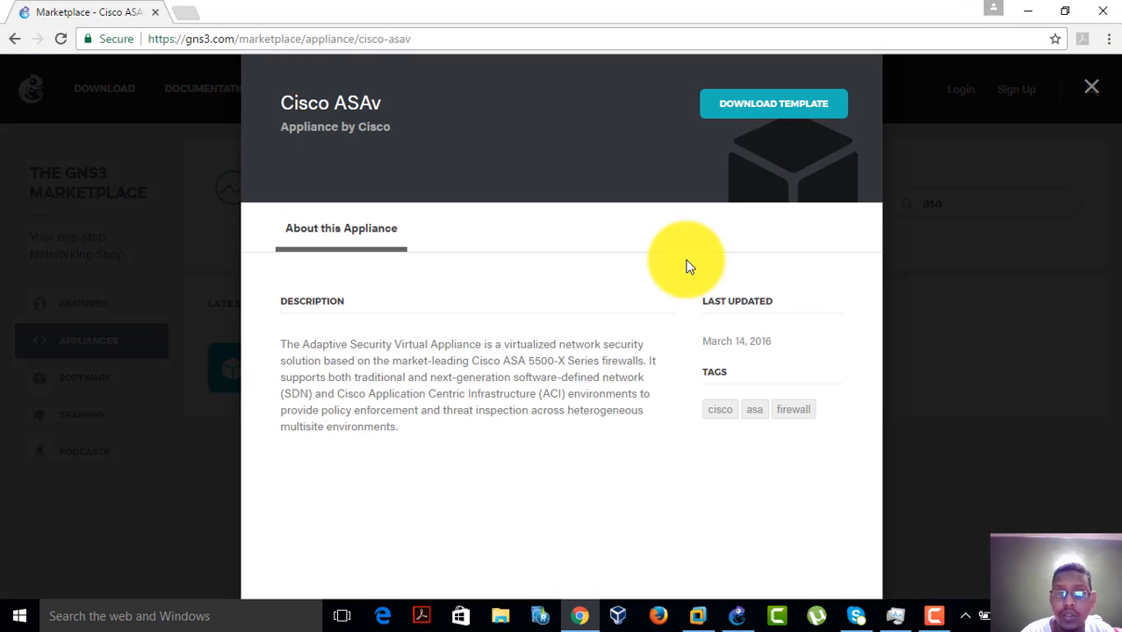
click(759, 112)
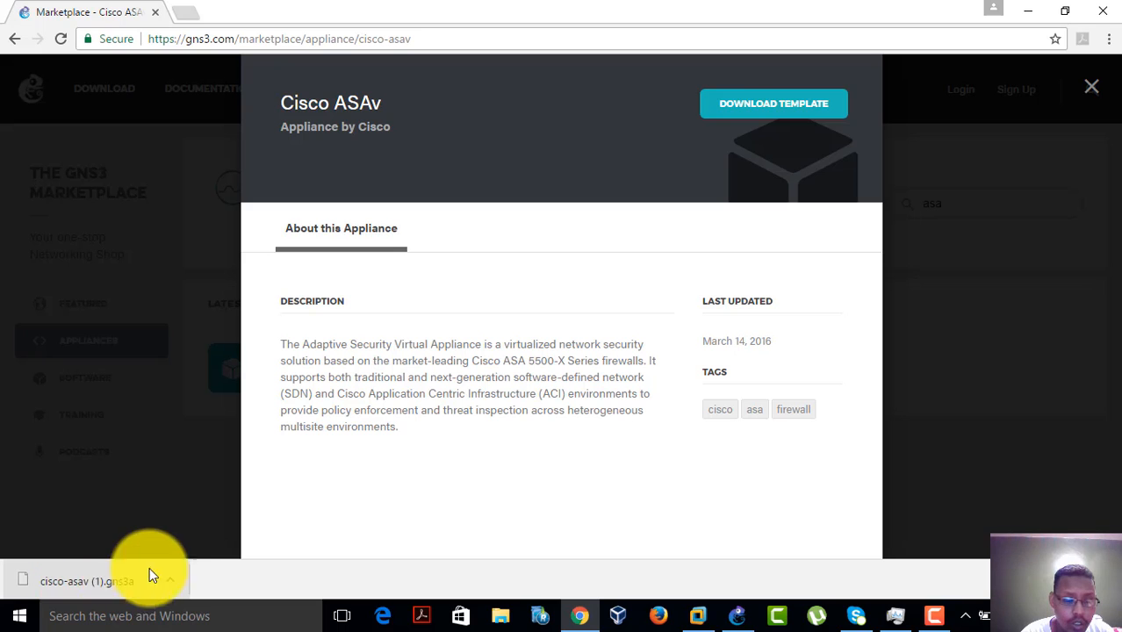
click(171, 579)
click(231, 529)
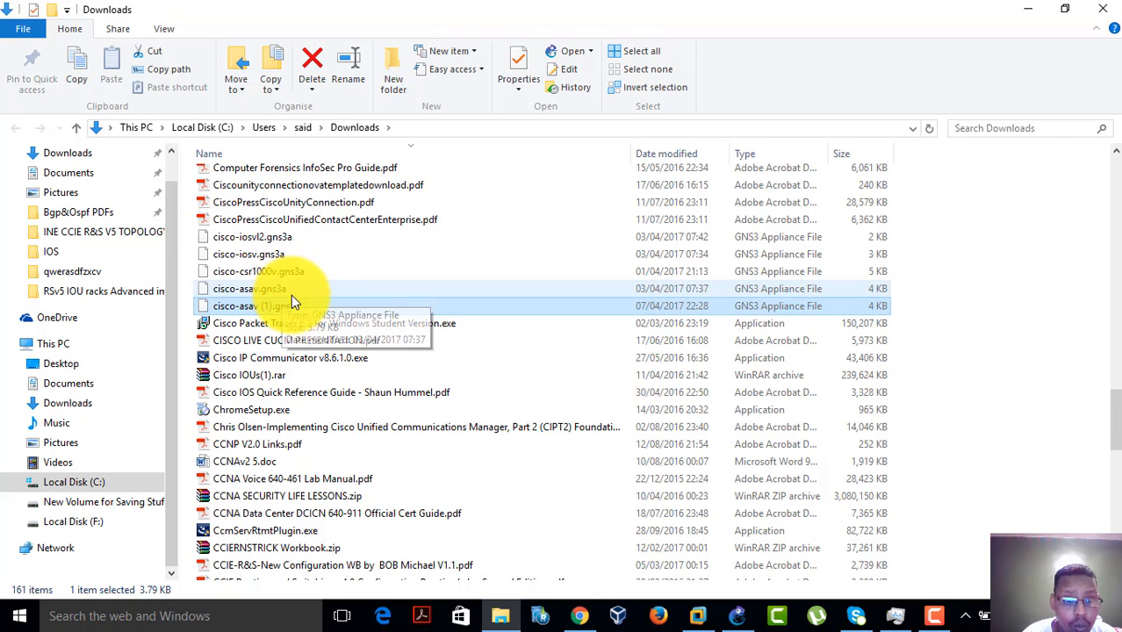
Delete the duplicate template cisco-asav (1).gns3a from Downloads and select the original cisco-asav.gns3a
right_click(296, 313)
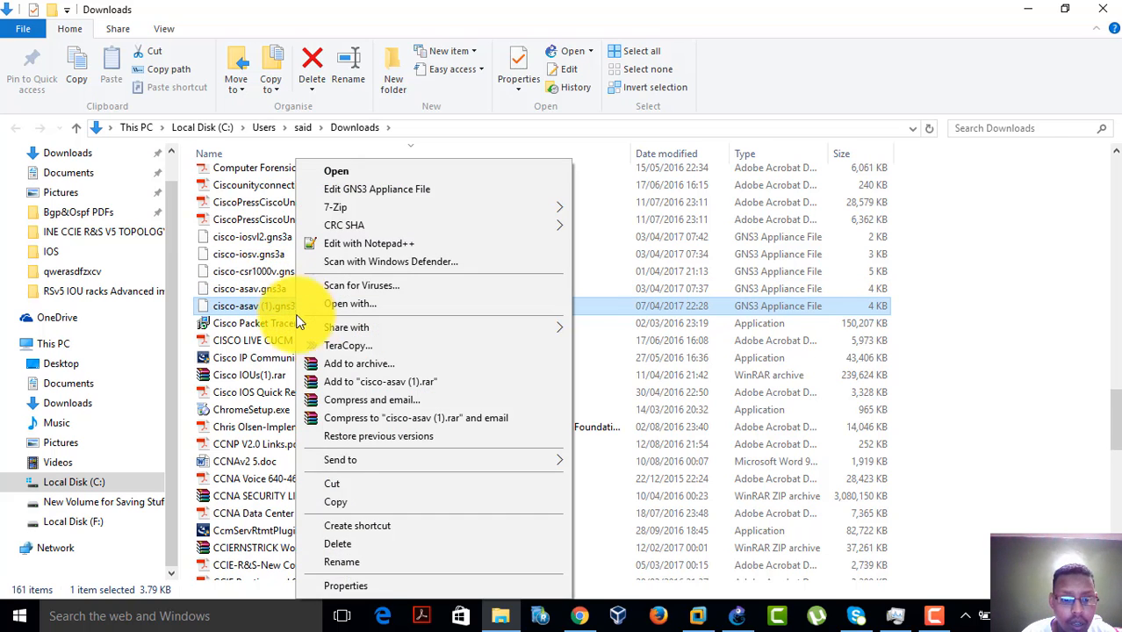
click(340, 544)
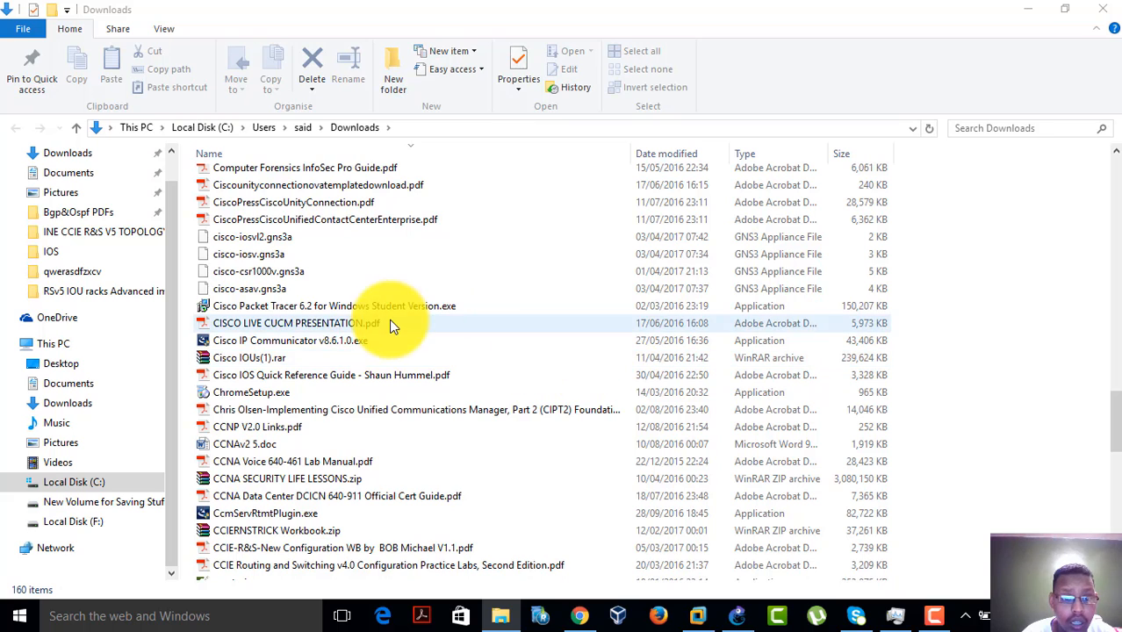
click(246, 293)
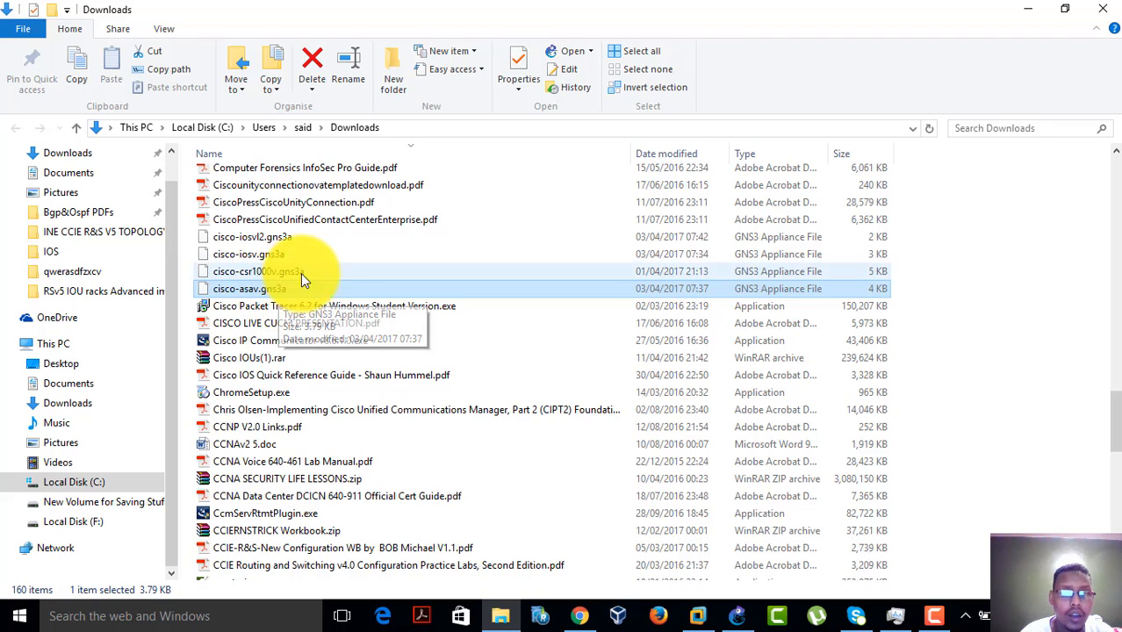
Return to GNS3 and import the appliance file cisco-asav.gns3a from the Downloads folder
click(1029, 8)
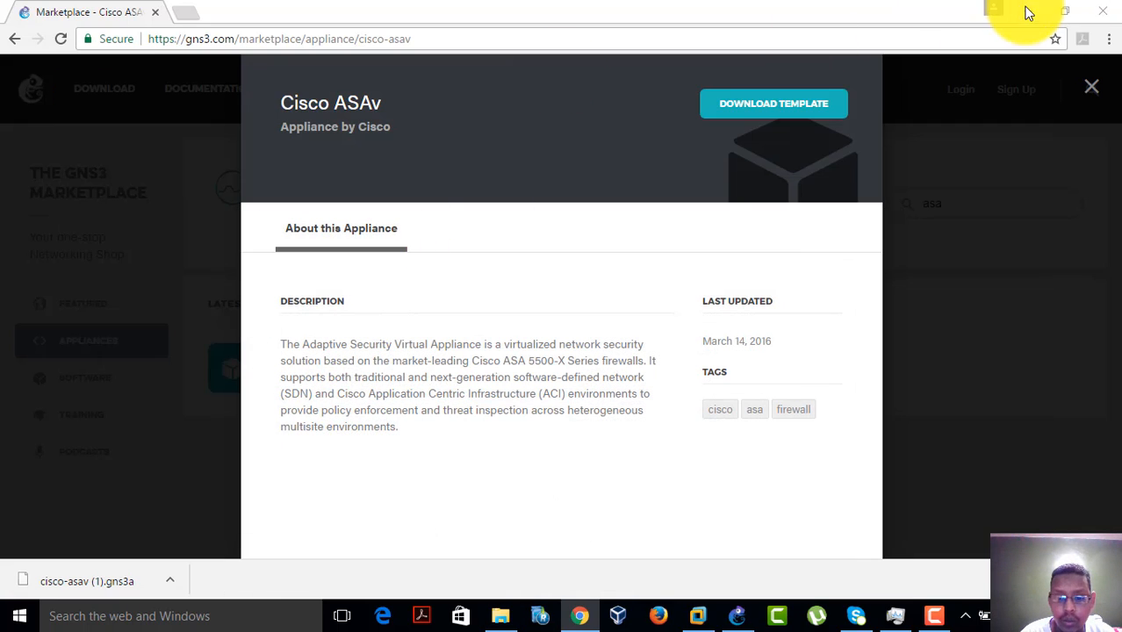
click(1028, 13)
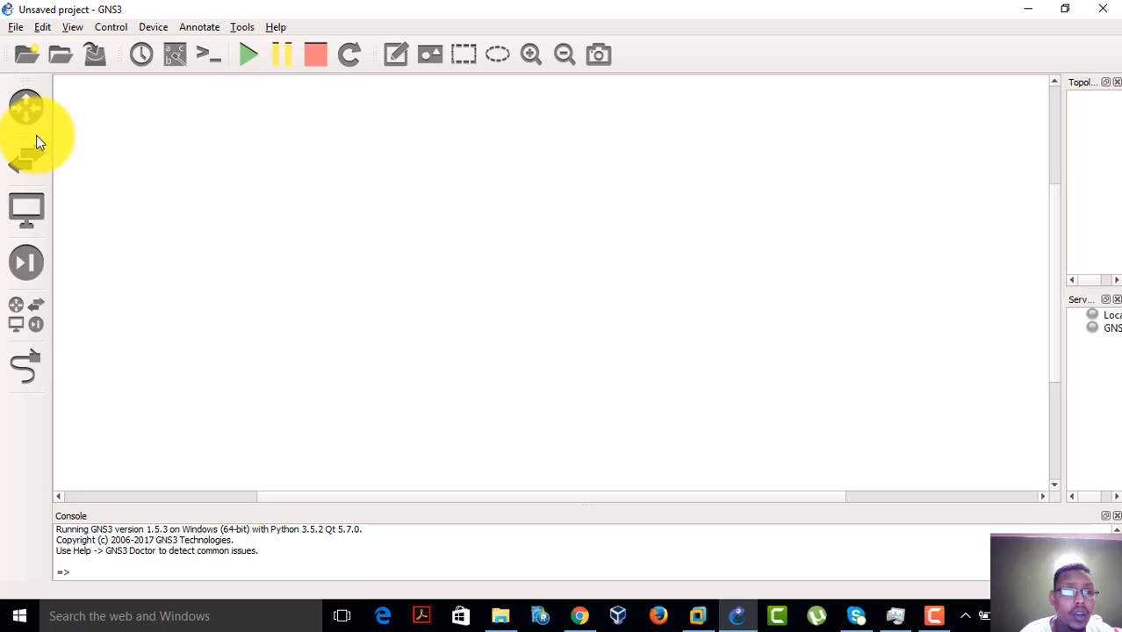
click(40, 24)
mouse_move(12, 28)
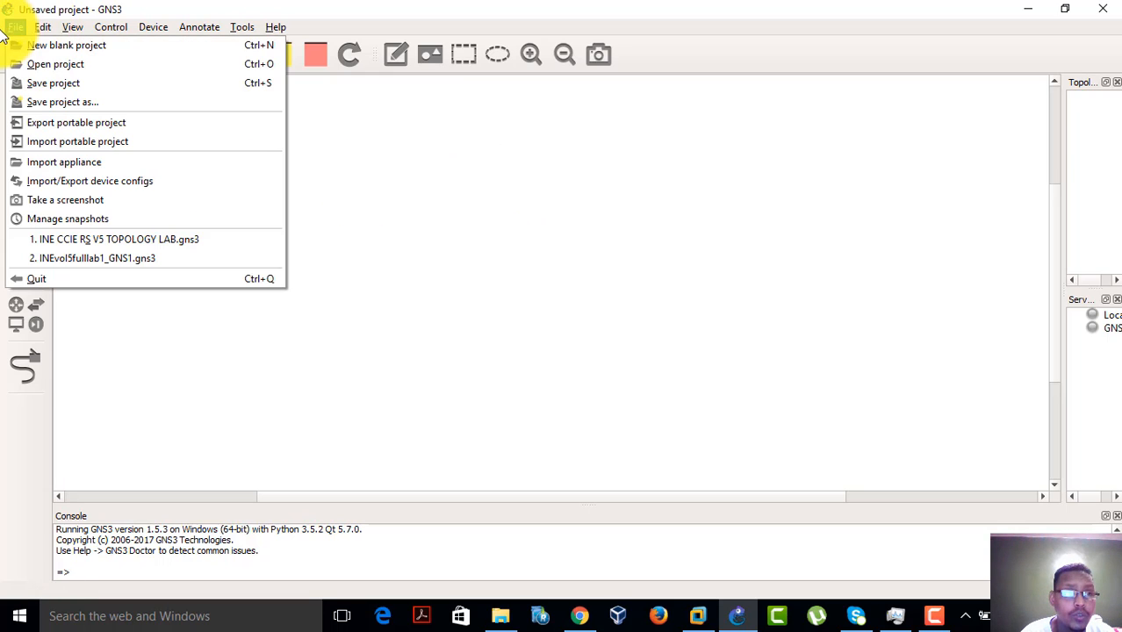
click(95, 162)
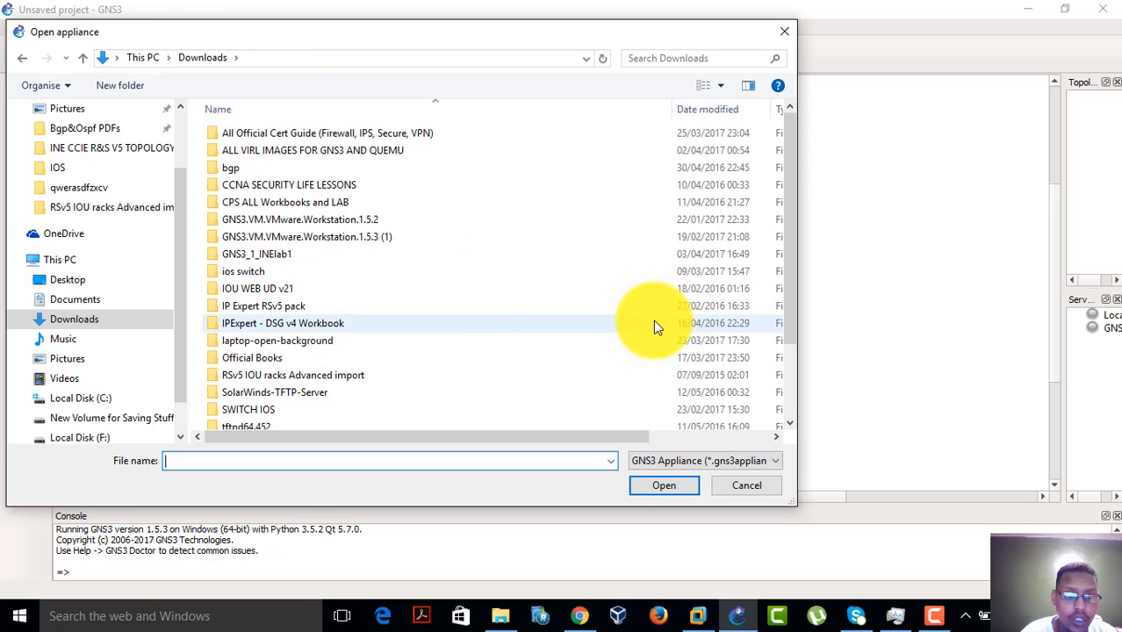
drag(787, 204, 794, 310)
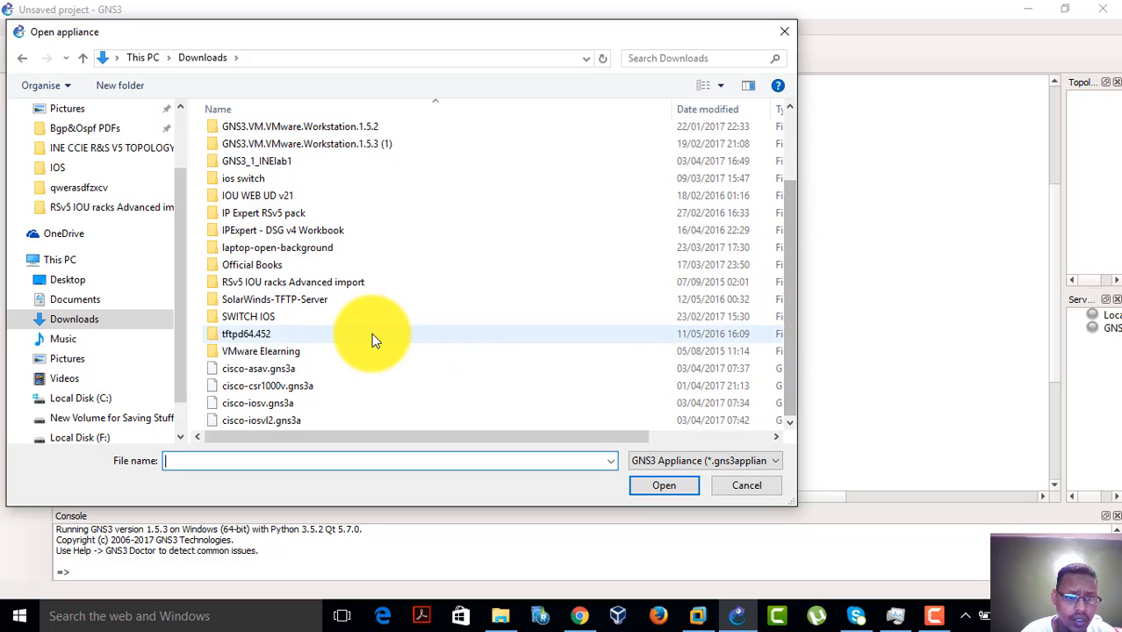
click(268, 371)
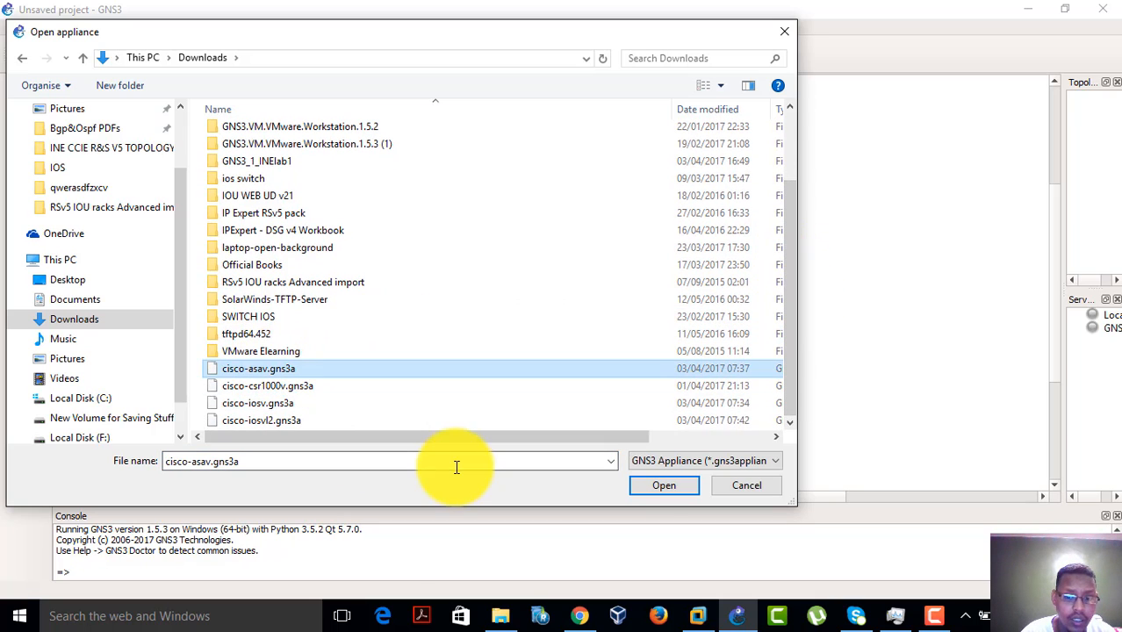
click(659, 486)
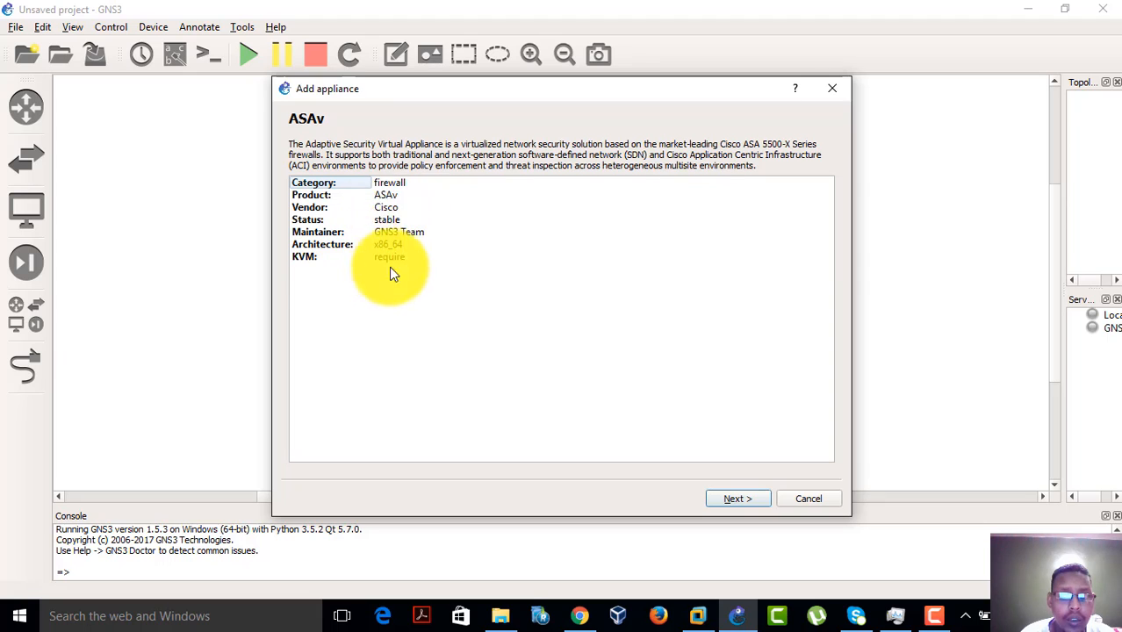
Review the product, vendor and status entries in the ASAv appliance summary
click(387, 198)
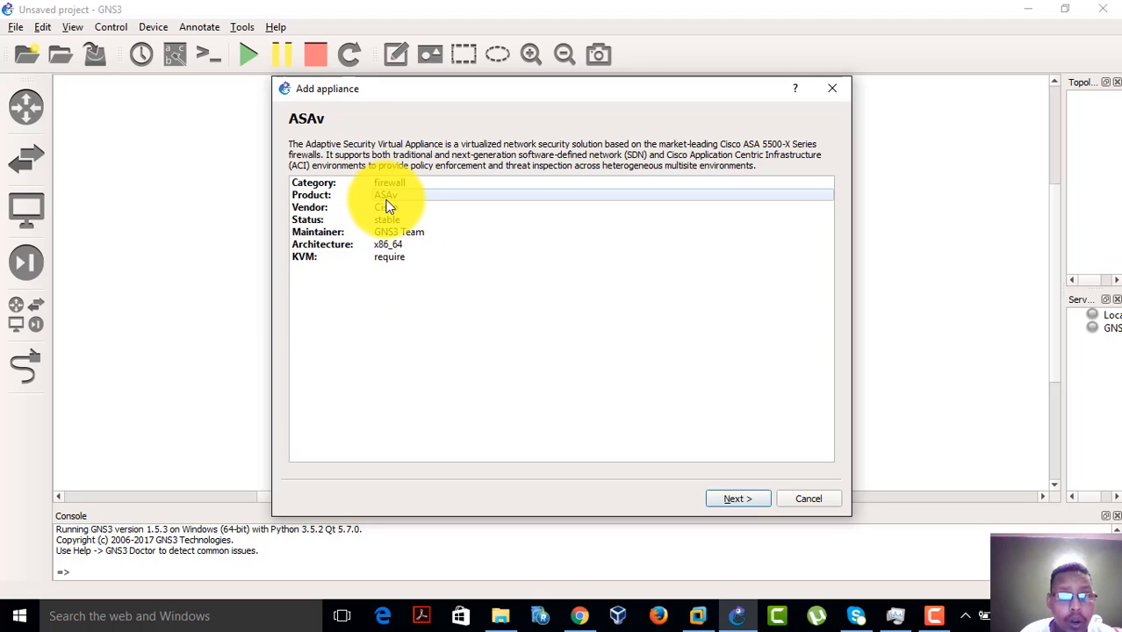
click(387, 207)
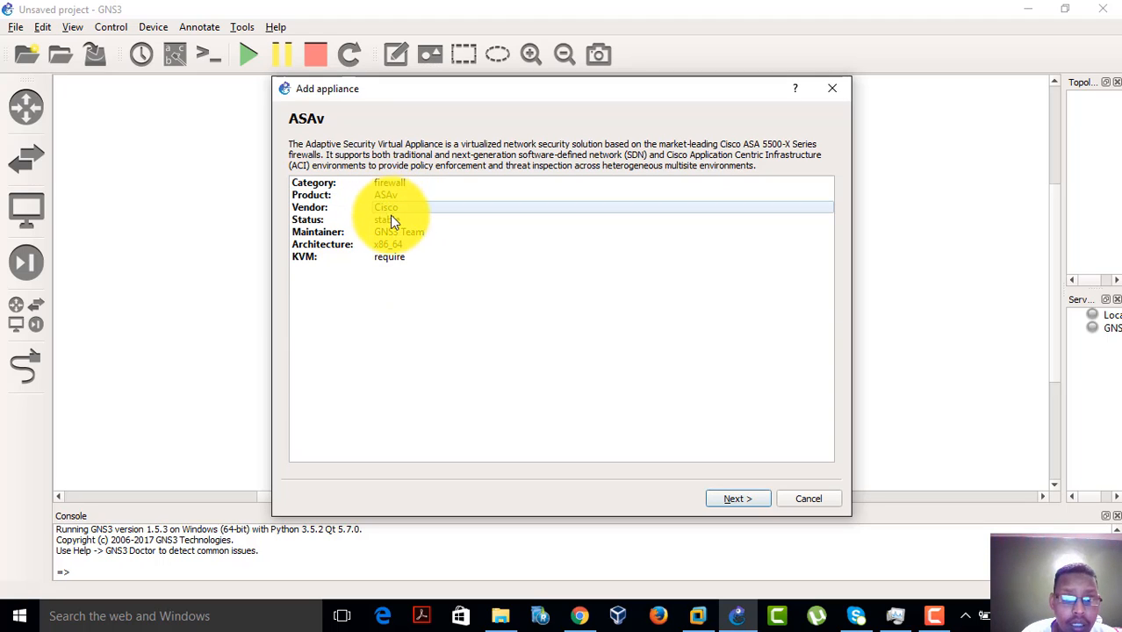
click(394, 221)
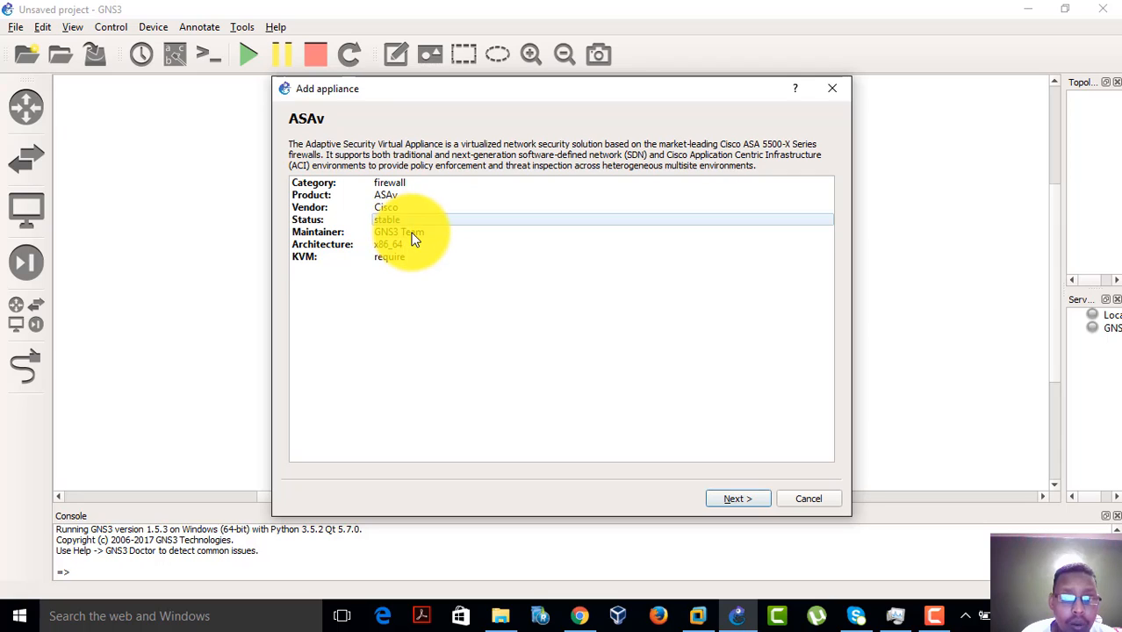
Review the maintainer, architecture and KVM entries in the ASAv appliance summary
click(412, 233)
click(395, 246)
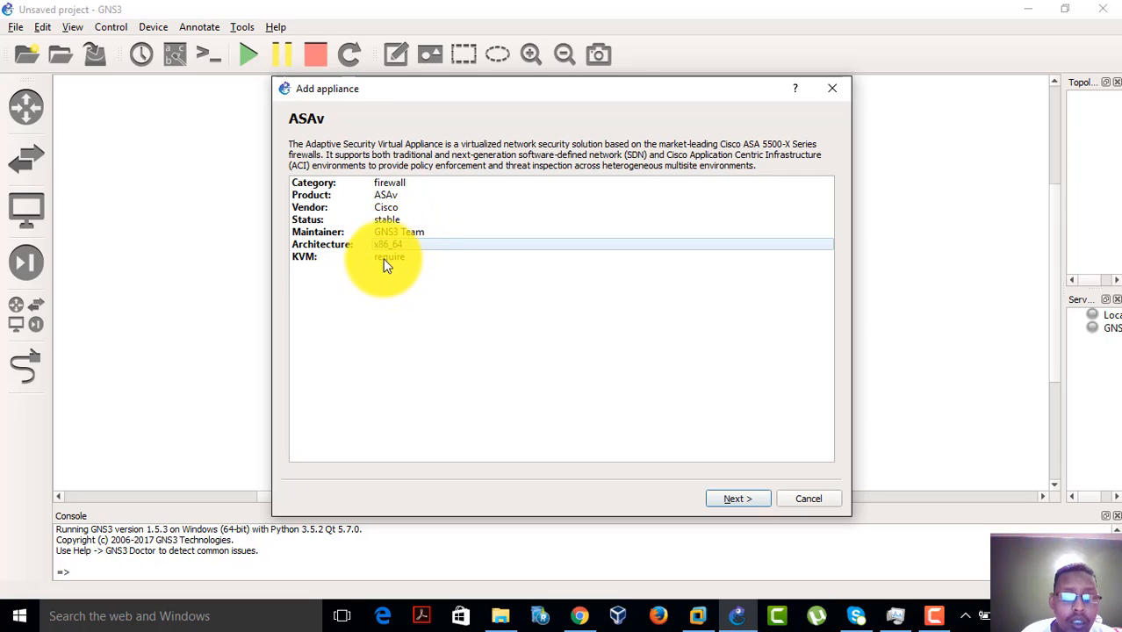
click(386, 259)
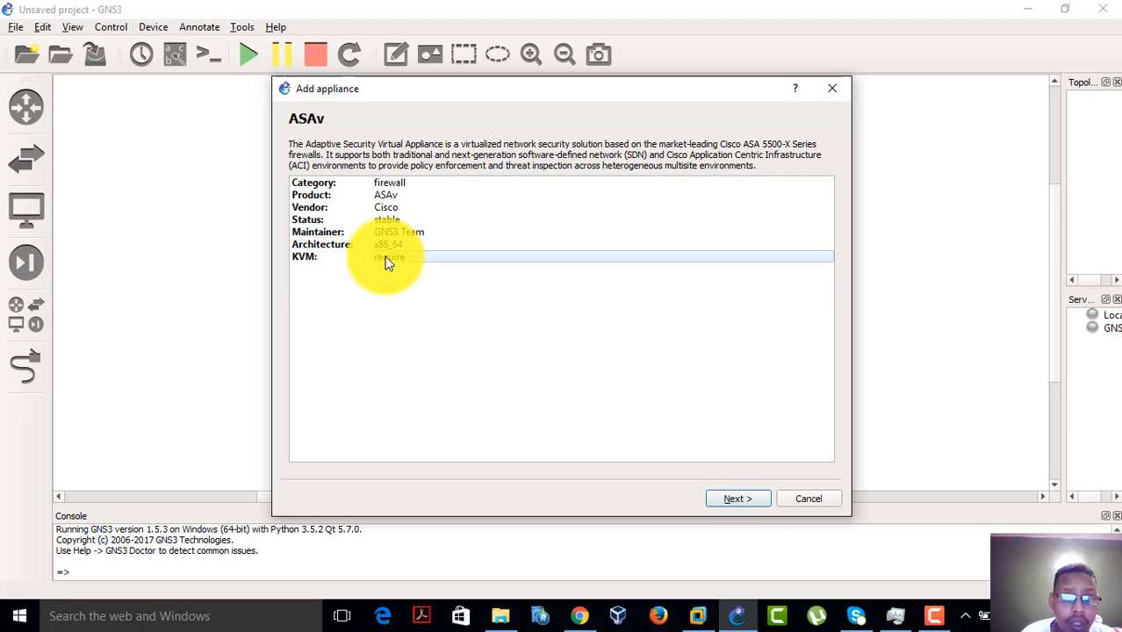
click(307, 262)
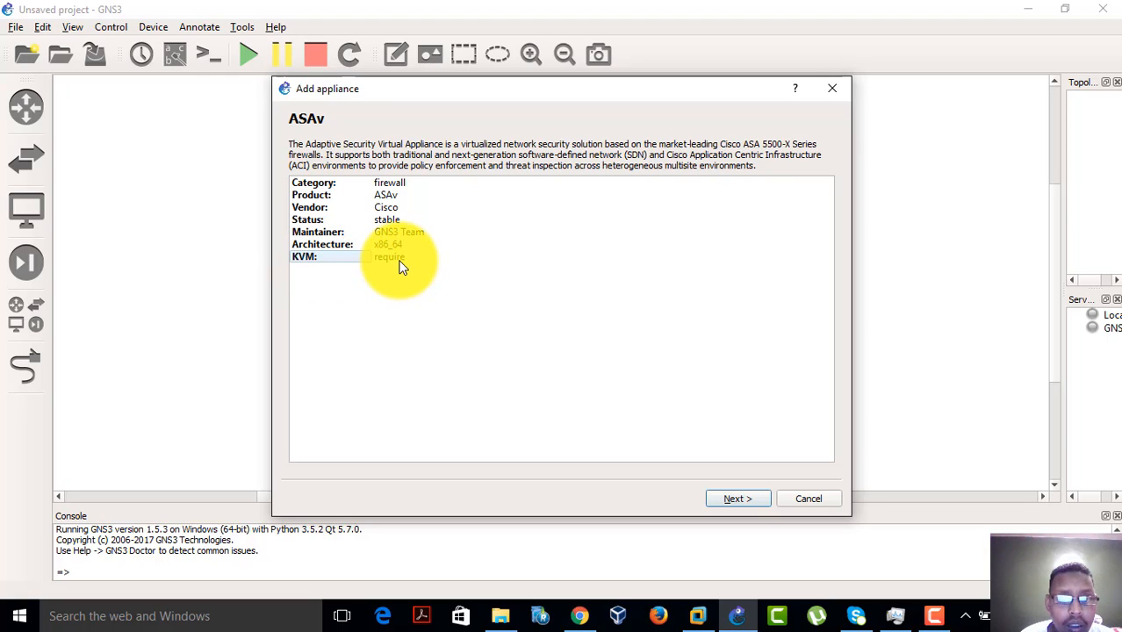
Switch to VMware Workstation to check that the GNS3 VM is running, then return to the appliance wizard in GNS3
mouse_move(698, 617)
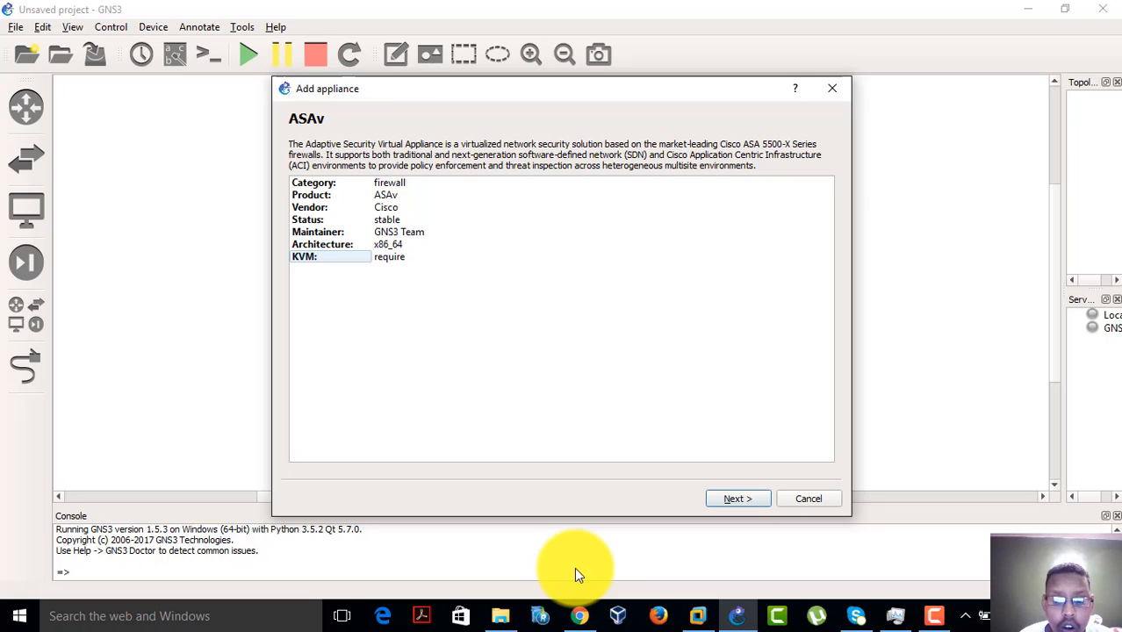
click(698, 620)
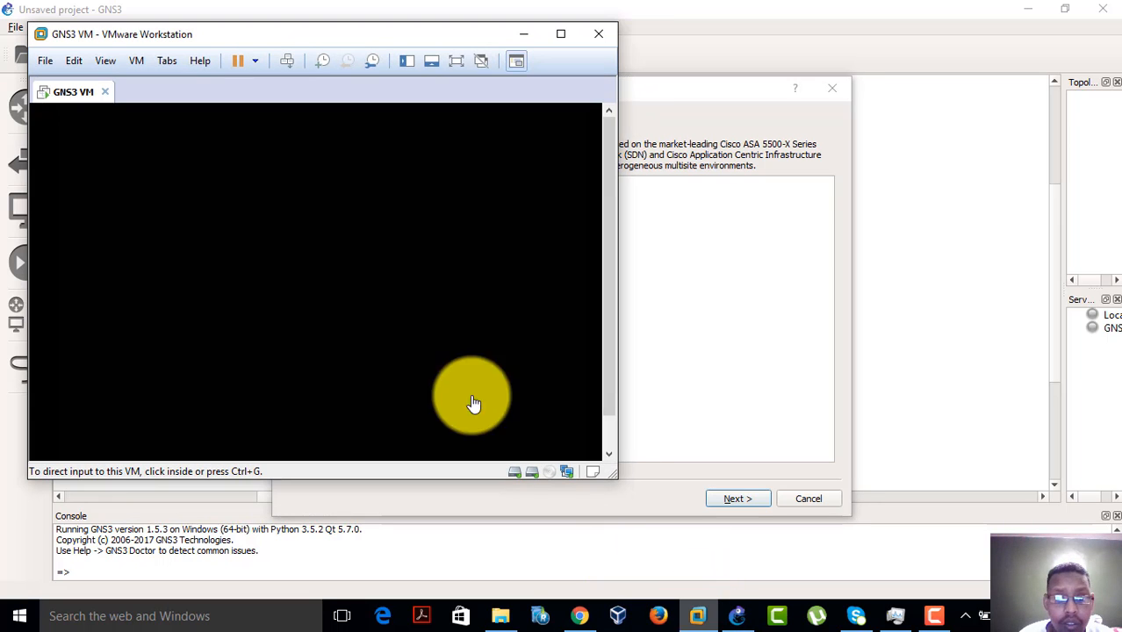
click(359, 227)
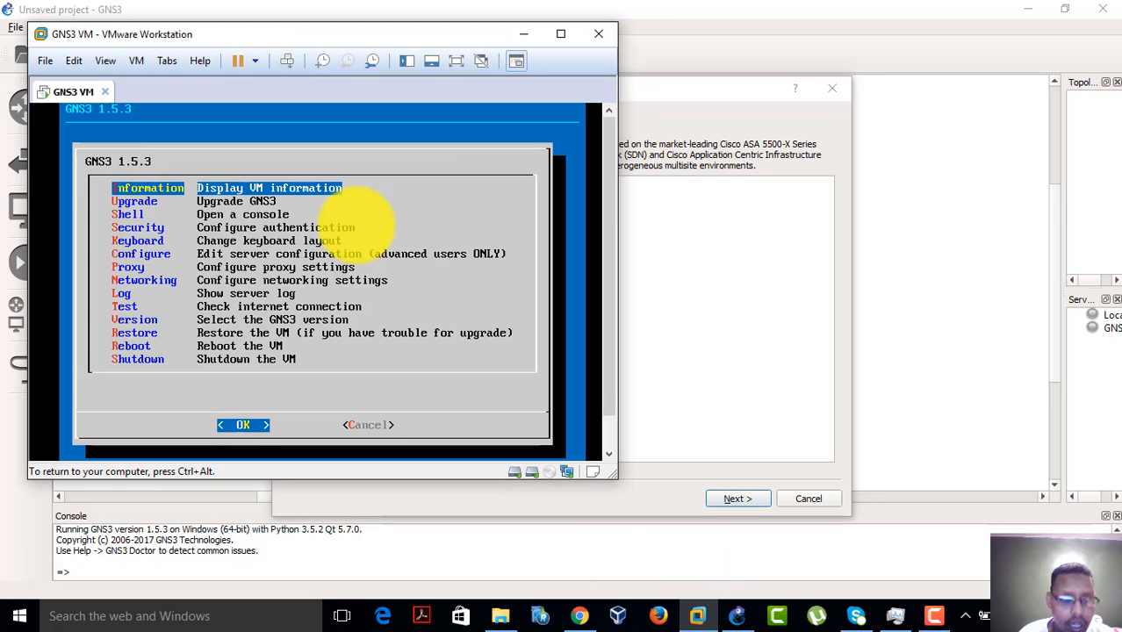
key(ctrl+alt)
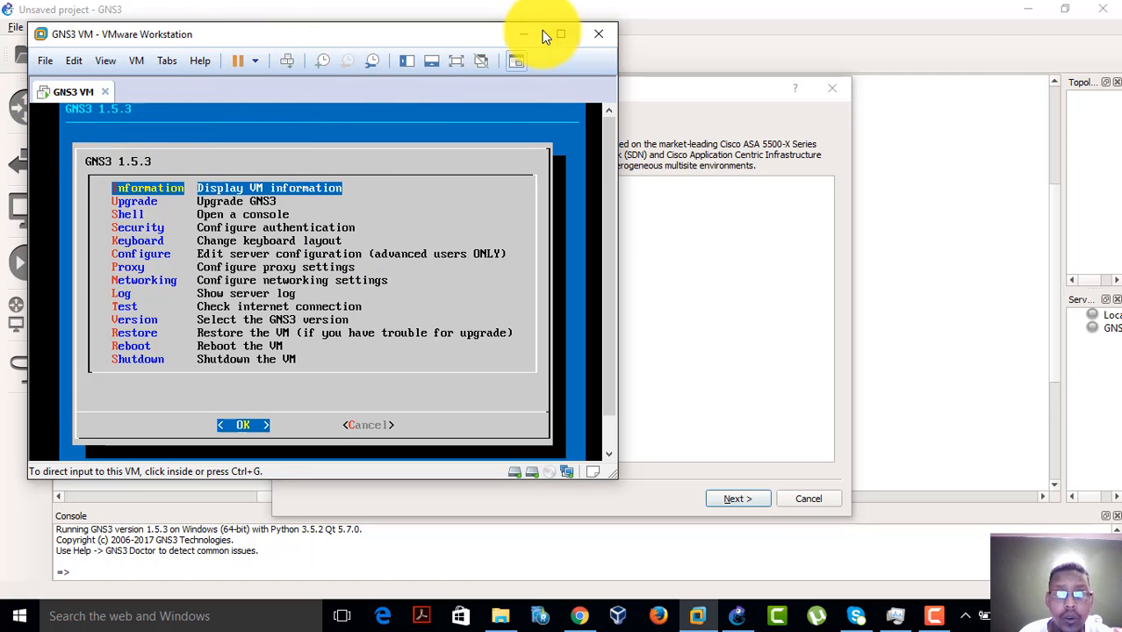
click(523, 40)
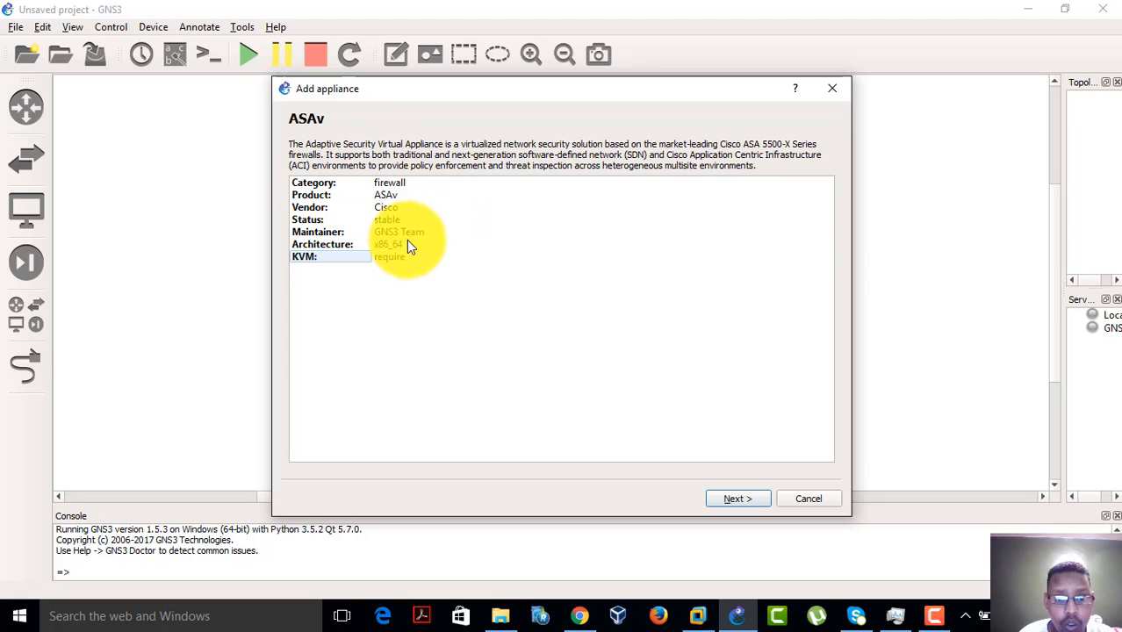
Choose to run the appliance on the GNS3 VM and continue past the server requirements check to the required files
click(744, 496)
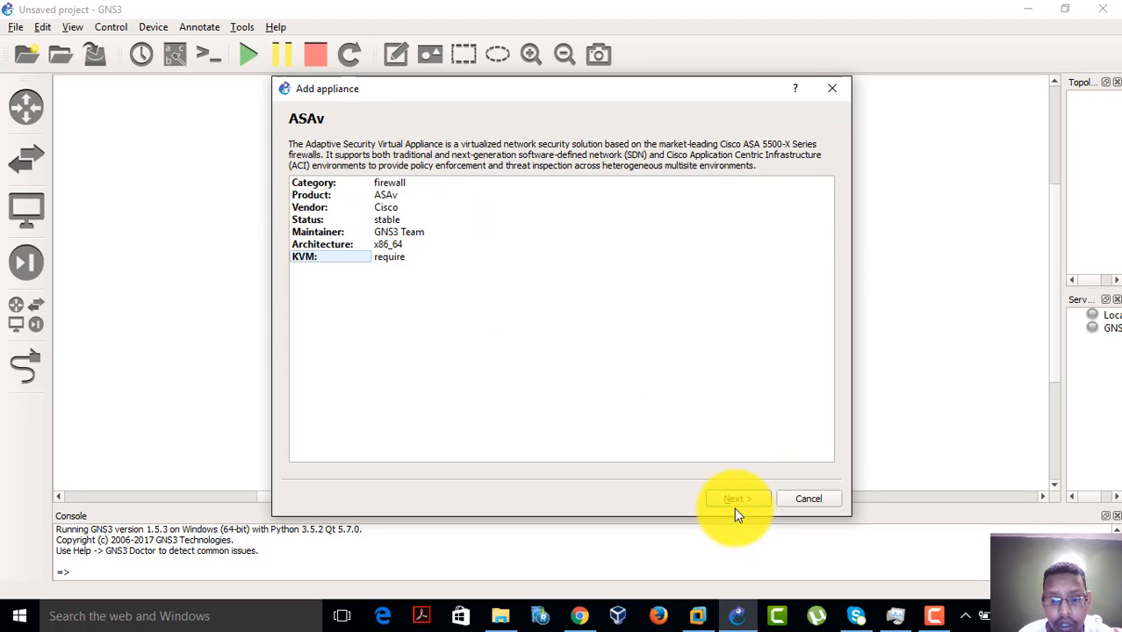
click(737, 497)
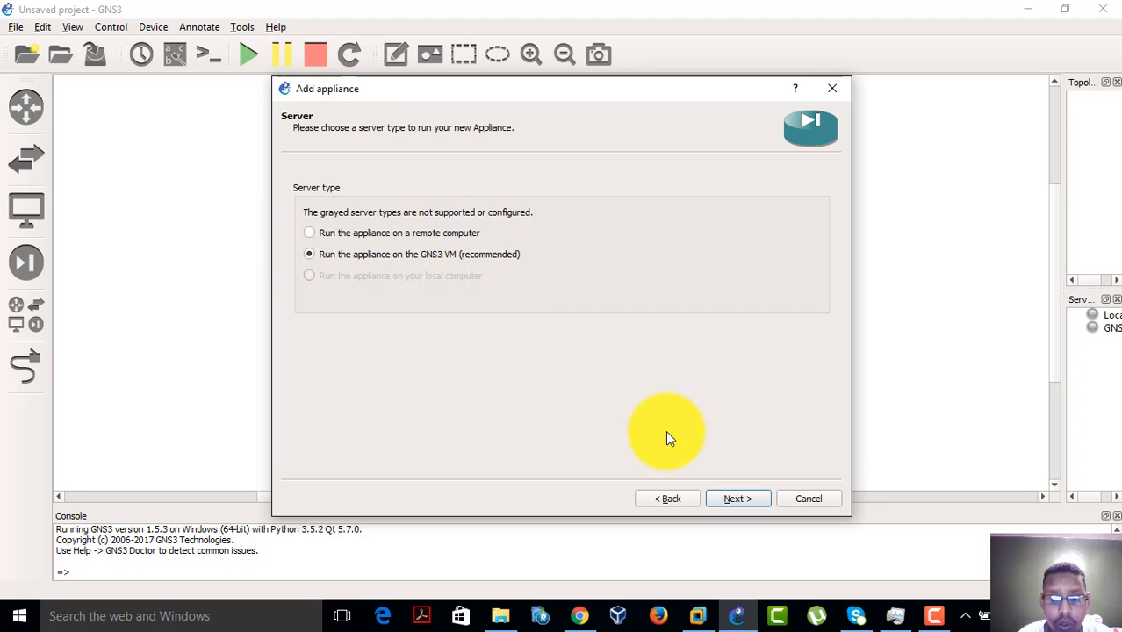
click(742, 496)
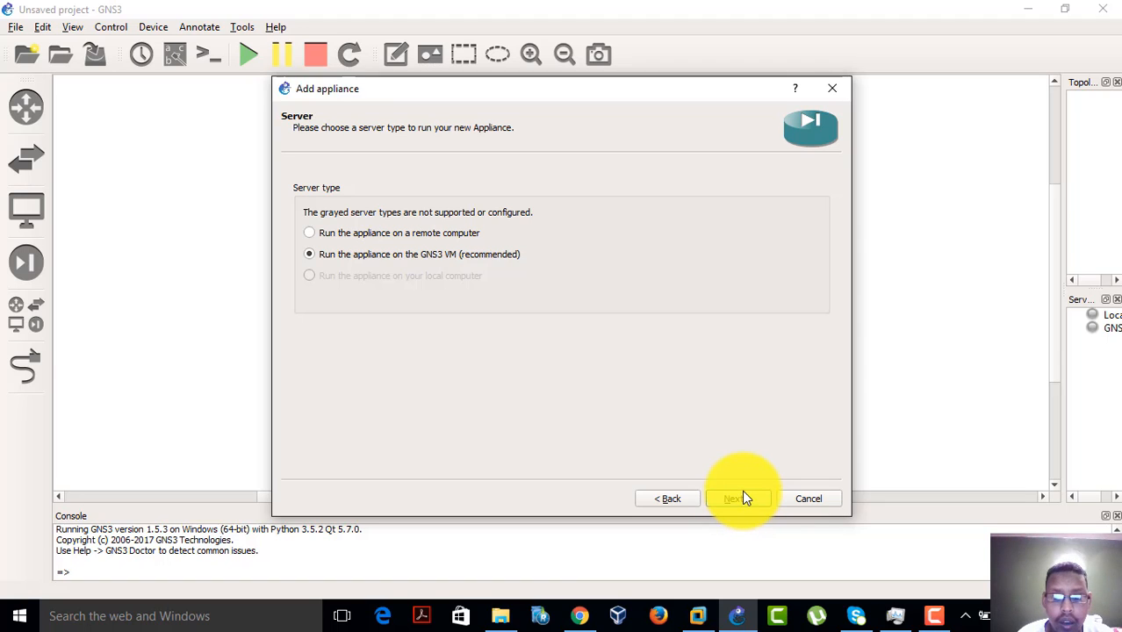
click(311, 234)
click(313, 254)
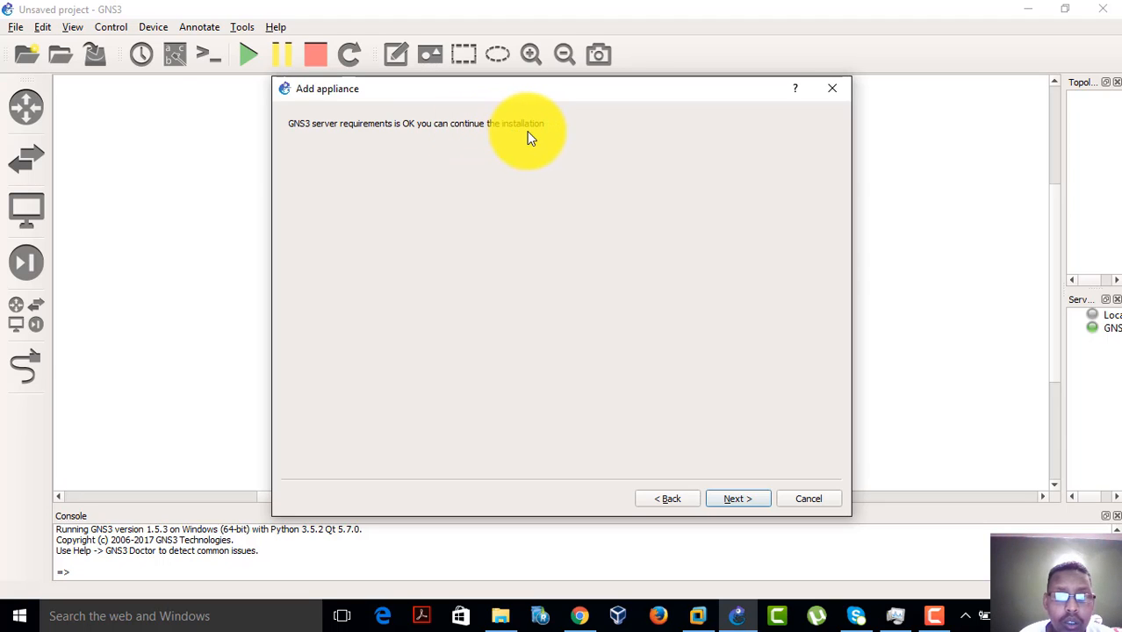
click(735, 498)
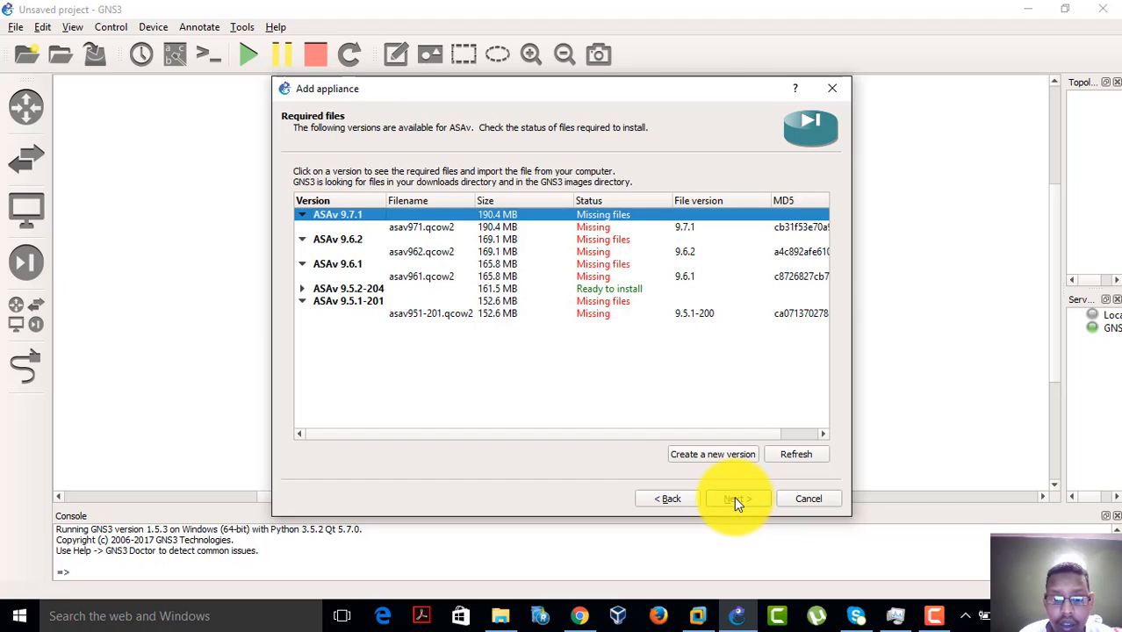
click(376, 292)
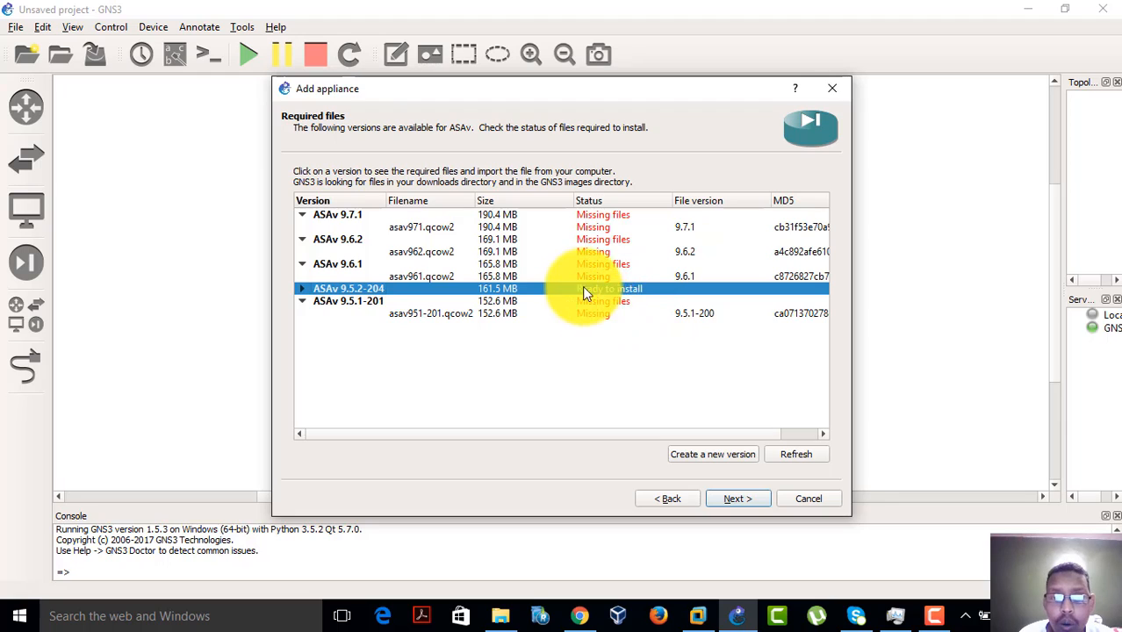
click(728, 499)
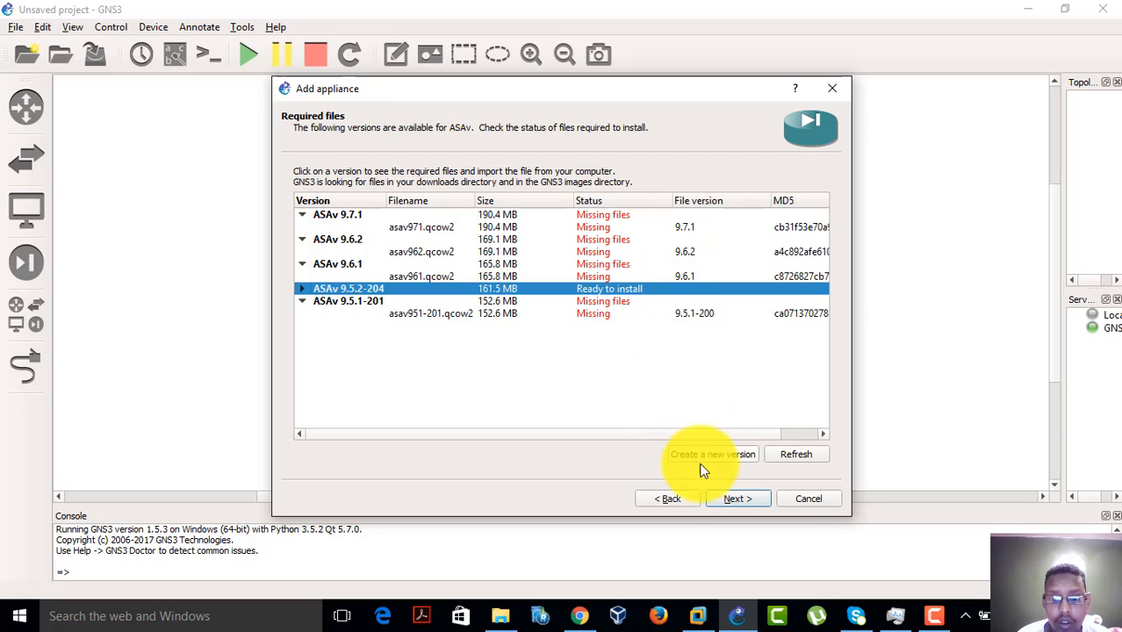
click(744, 496)
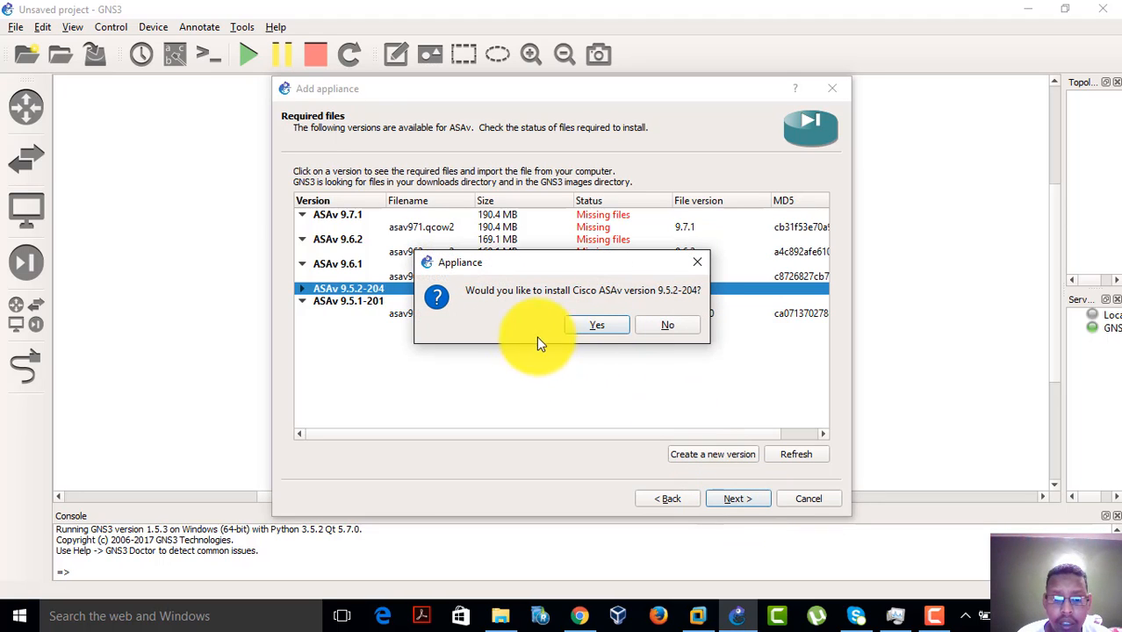
click(693, 326)
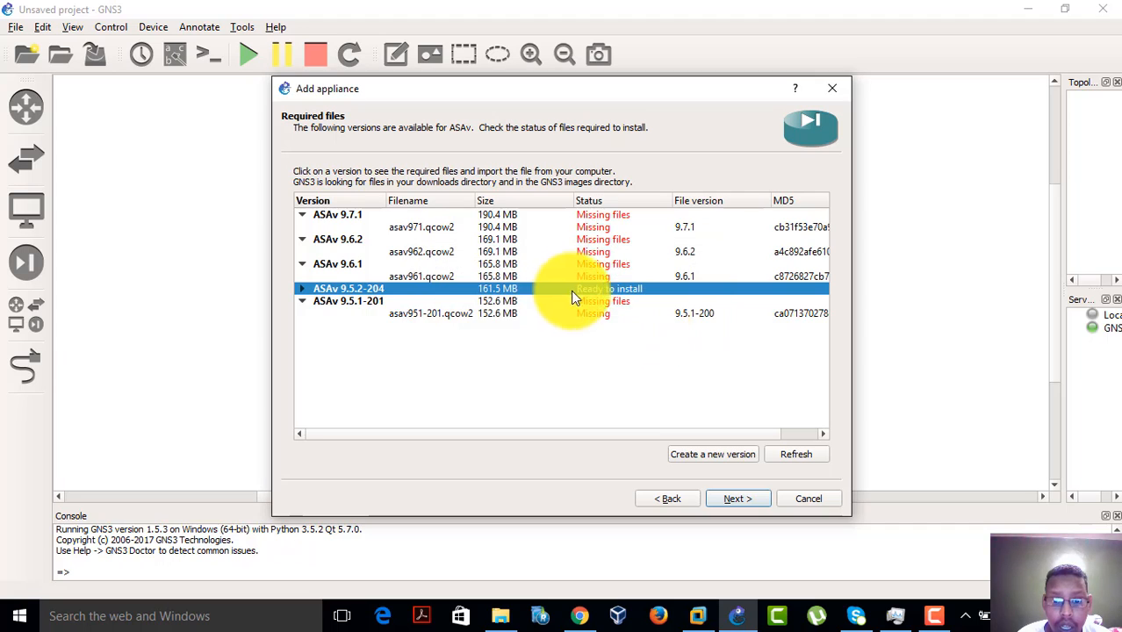
click(587, 304)
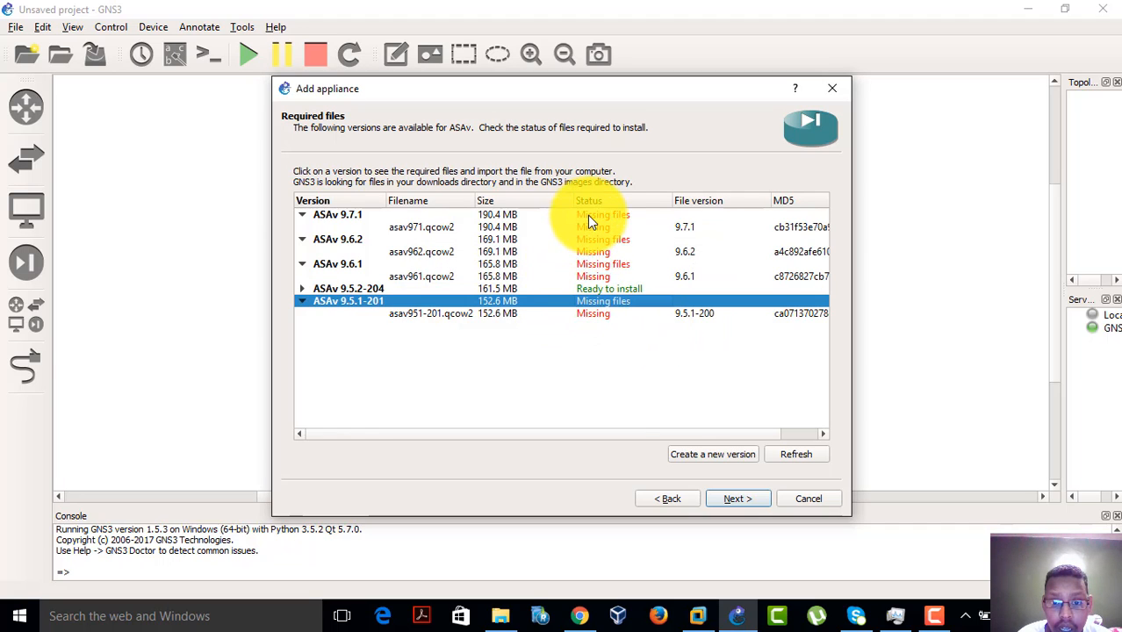
Select ASAv version 9.5.2-204 from the available versions and confirm its installation
click(591, 288)
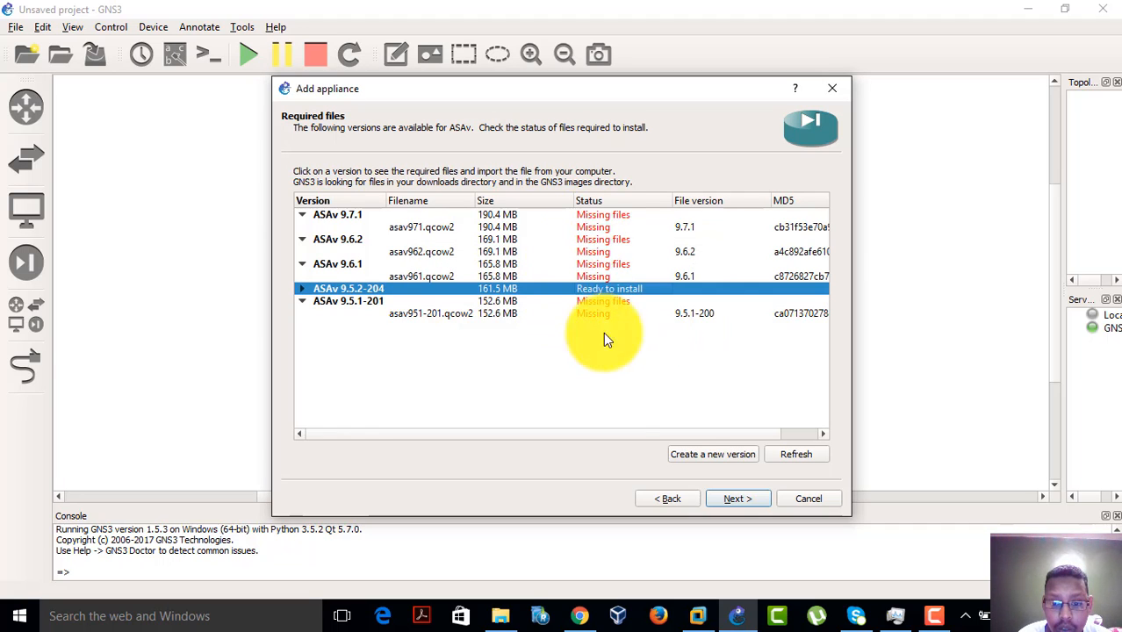
click(754, 506)
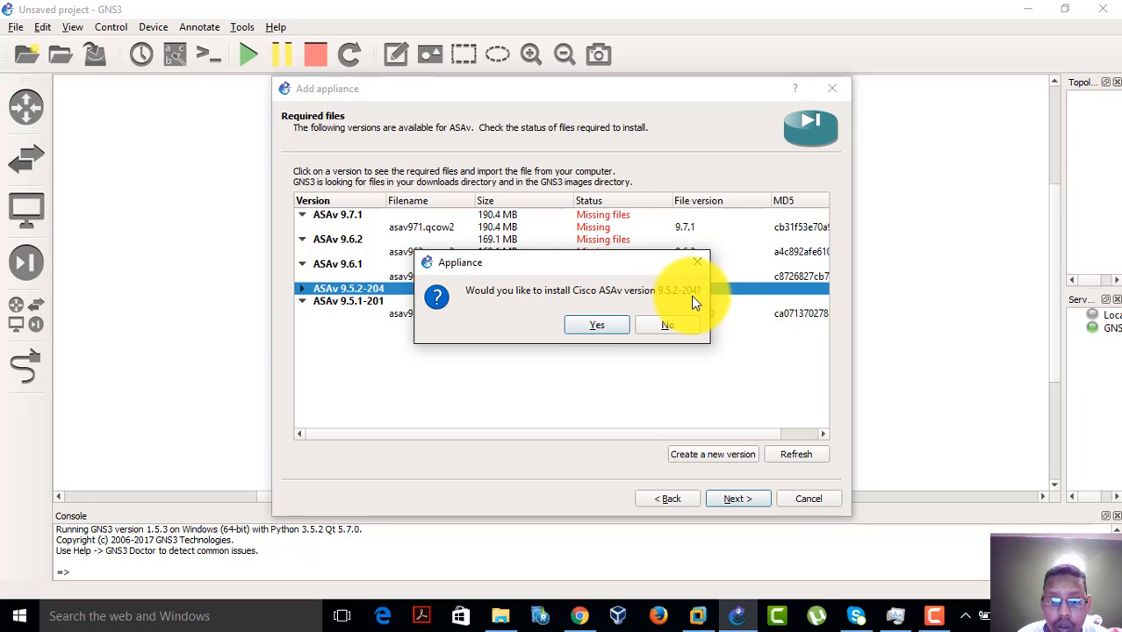
click(594, 325)
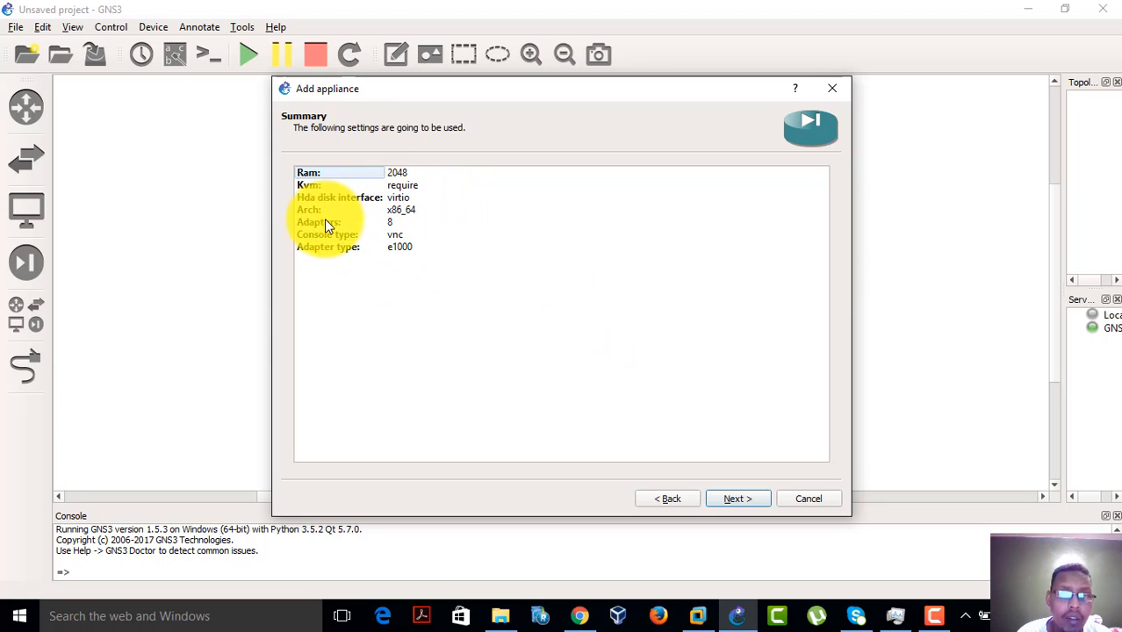
Review the RAM, KVM, adapter count, console type and adapter type in the appliance settings summary
click(403, 172)
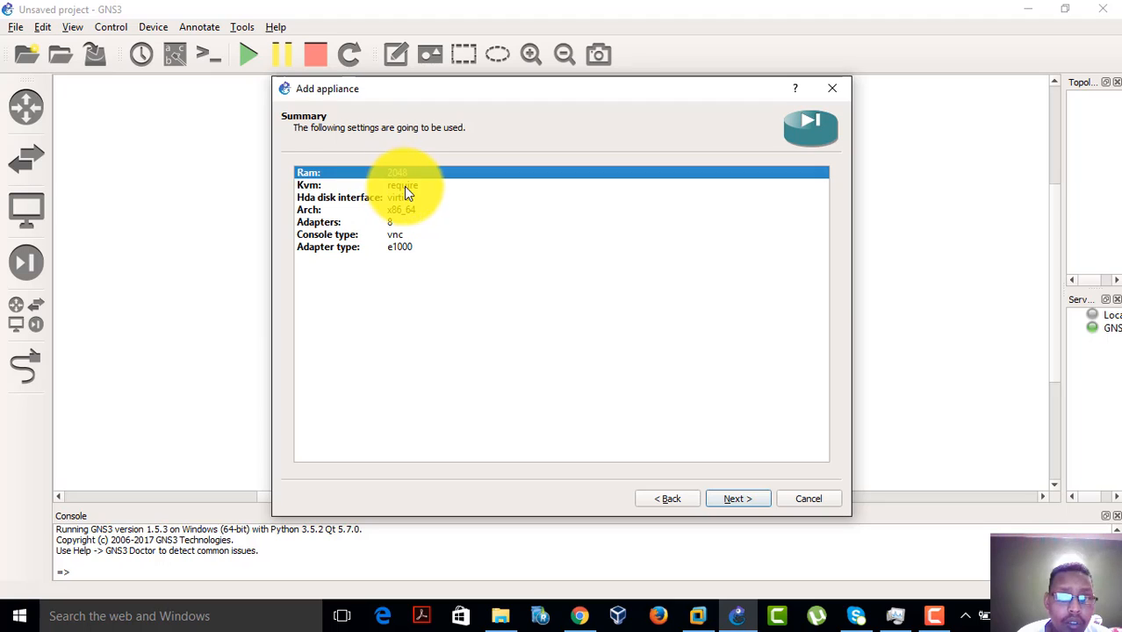
click(402, 187)
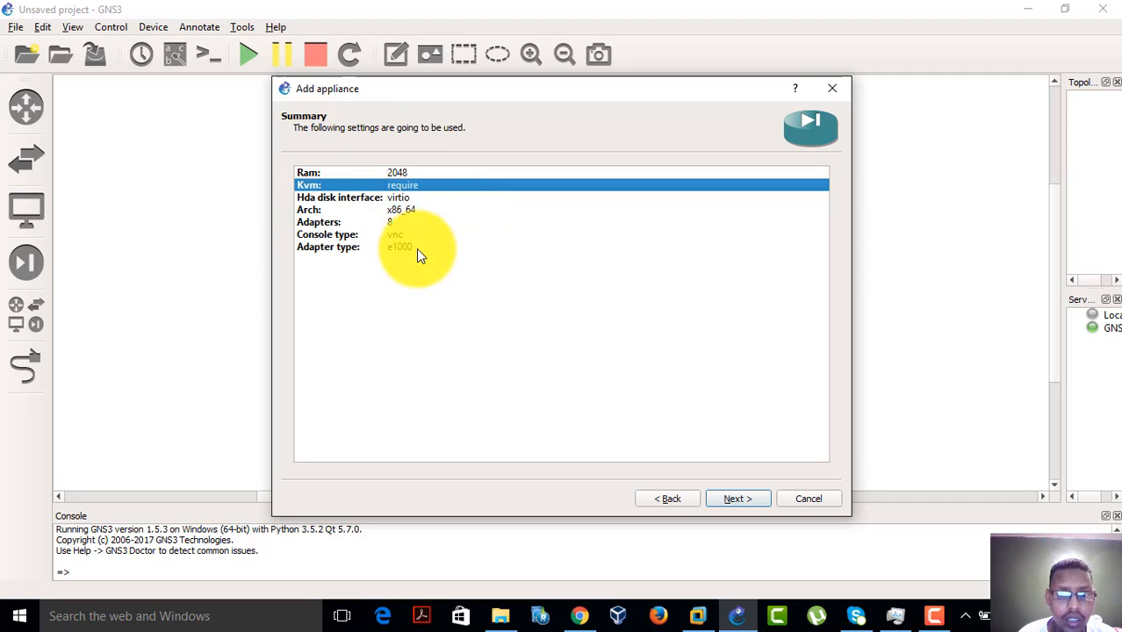
click(331, 226)
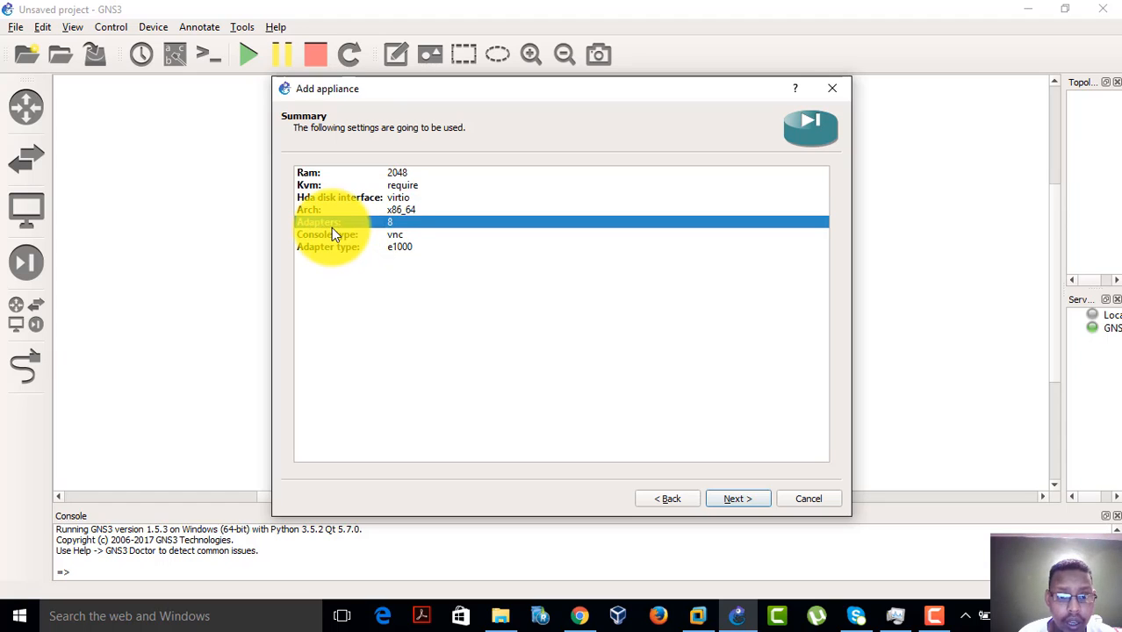
click(395, 237)
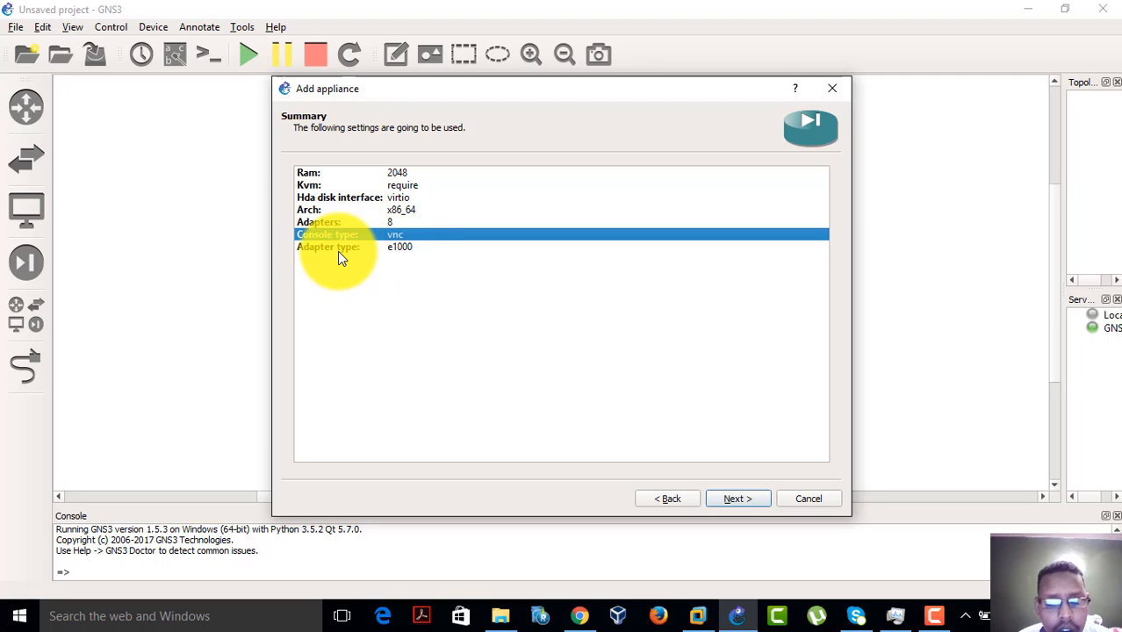
click(400, 249)
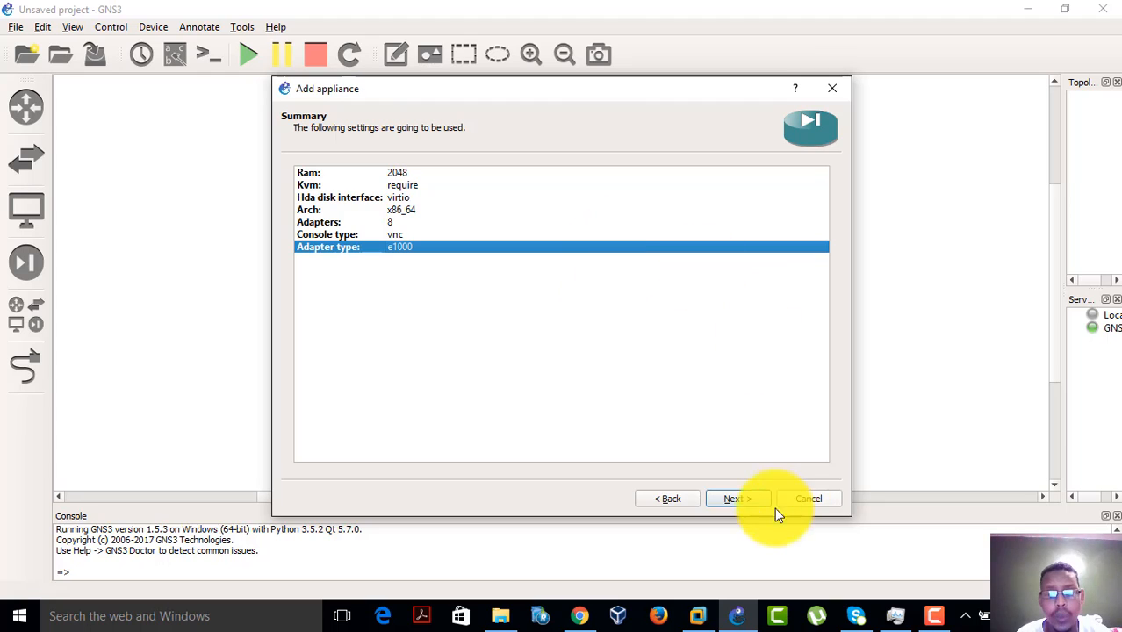
Continue to the usage instructions and try to finish adding the appliance under the name Cisco ASAv 9.5.2-204
click(738, 506)
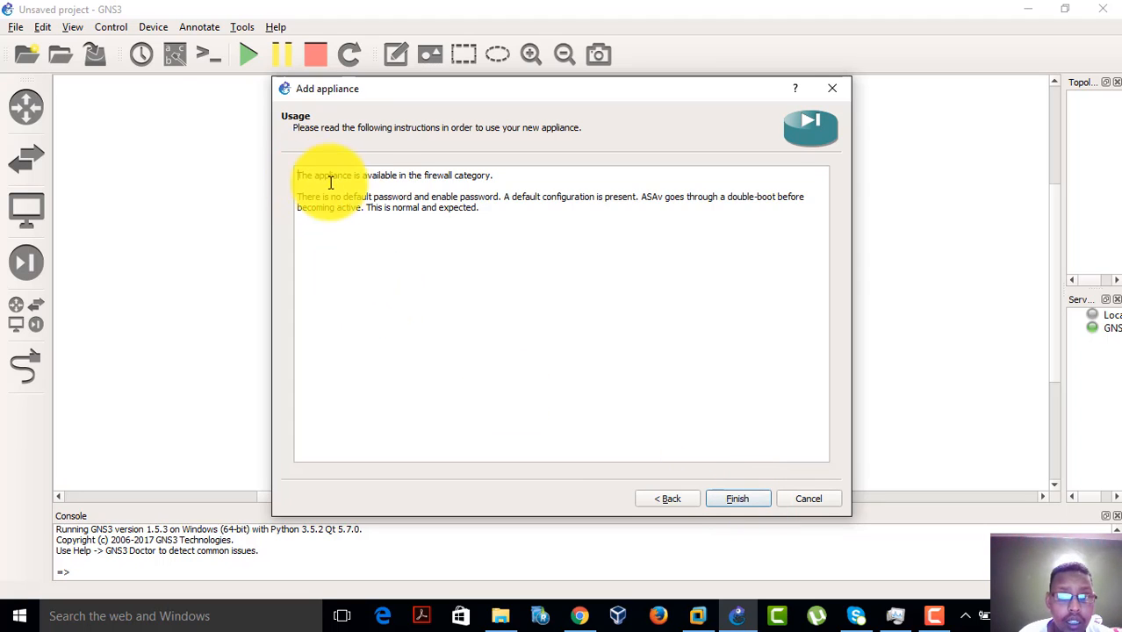
click(739, 502)
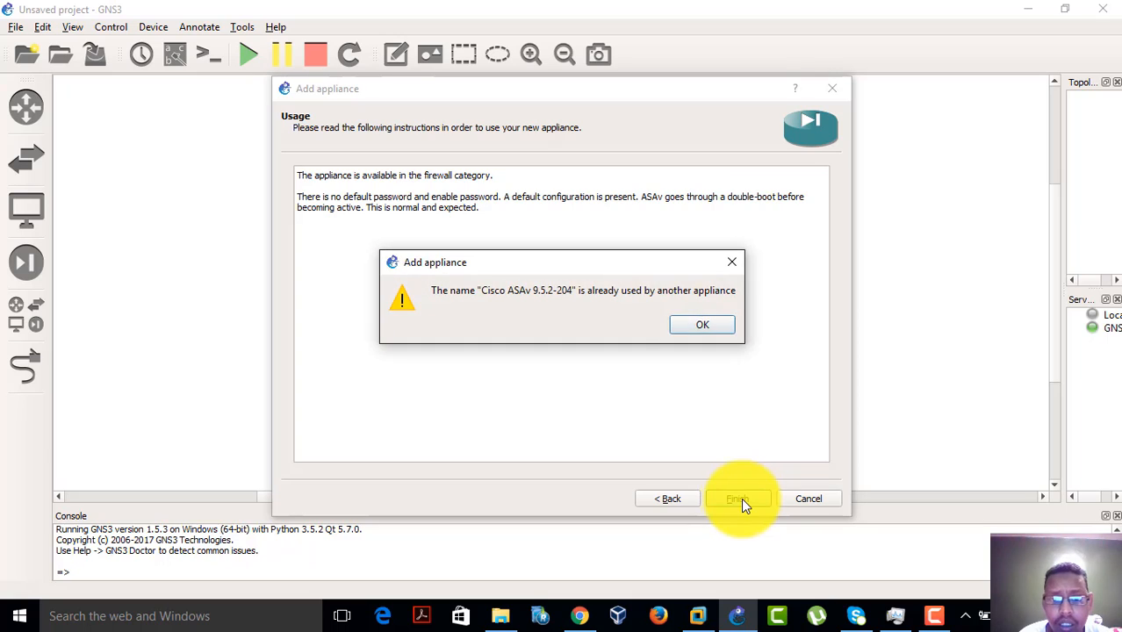
click(702, 325)
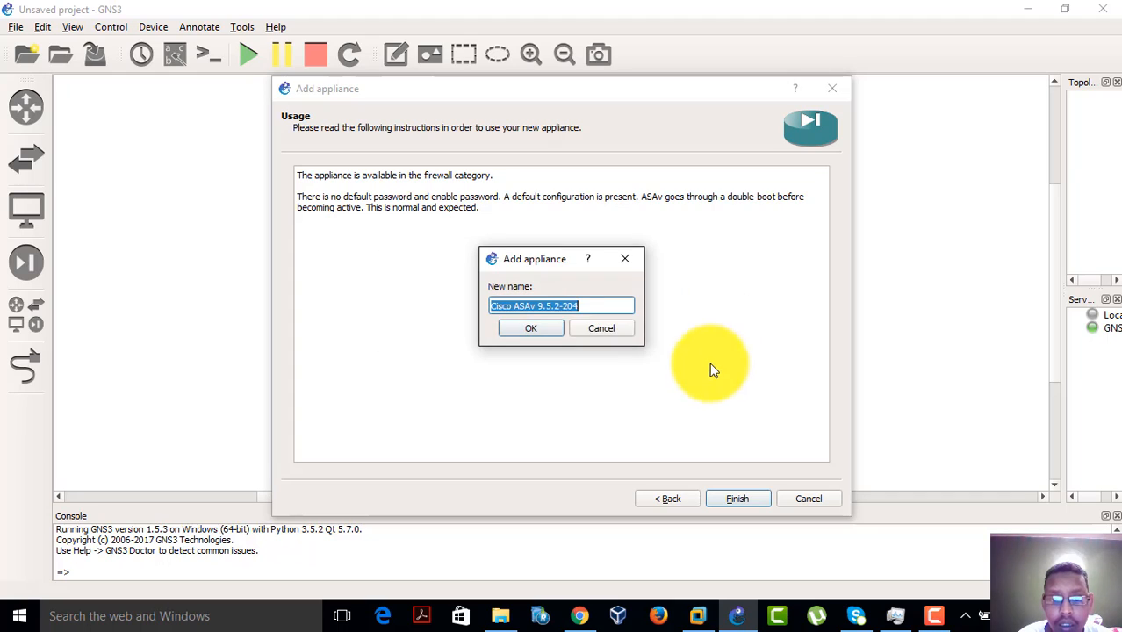
click(530, 331)
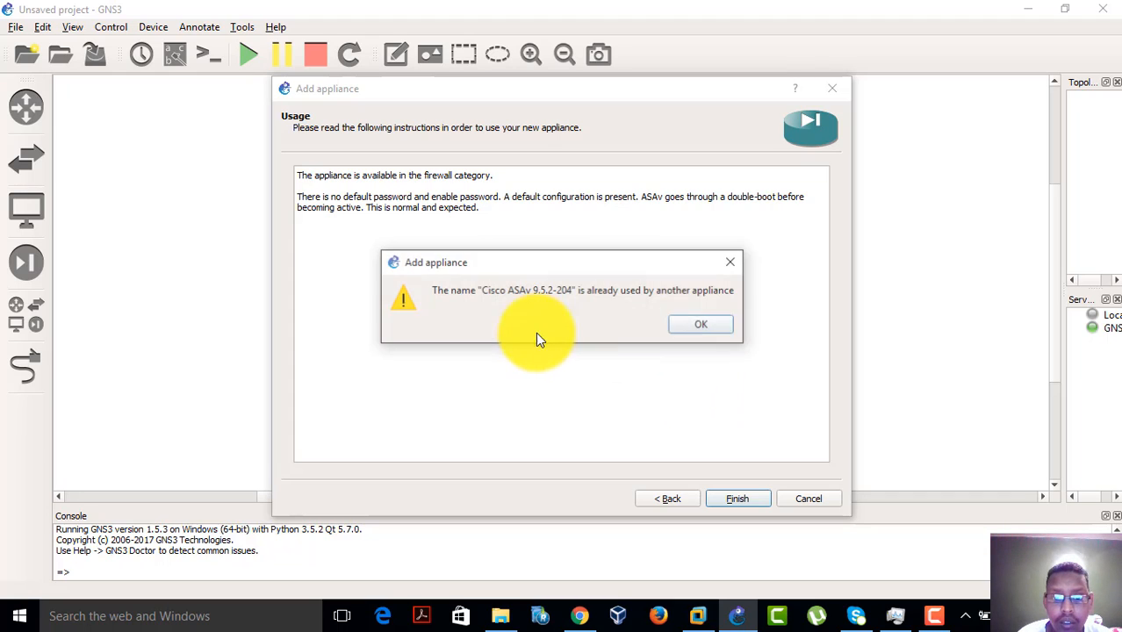
click(705, 326)
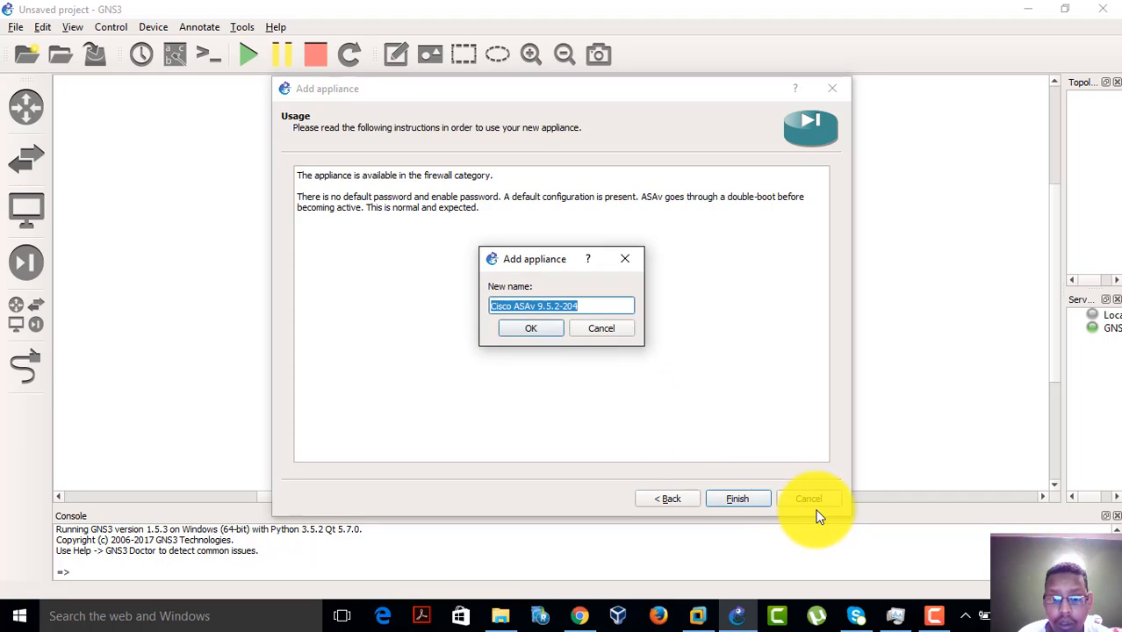
Try to dismiss the request for a new appliance name without entering one
click(602, 330)
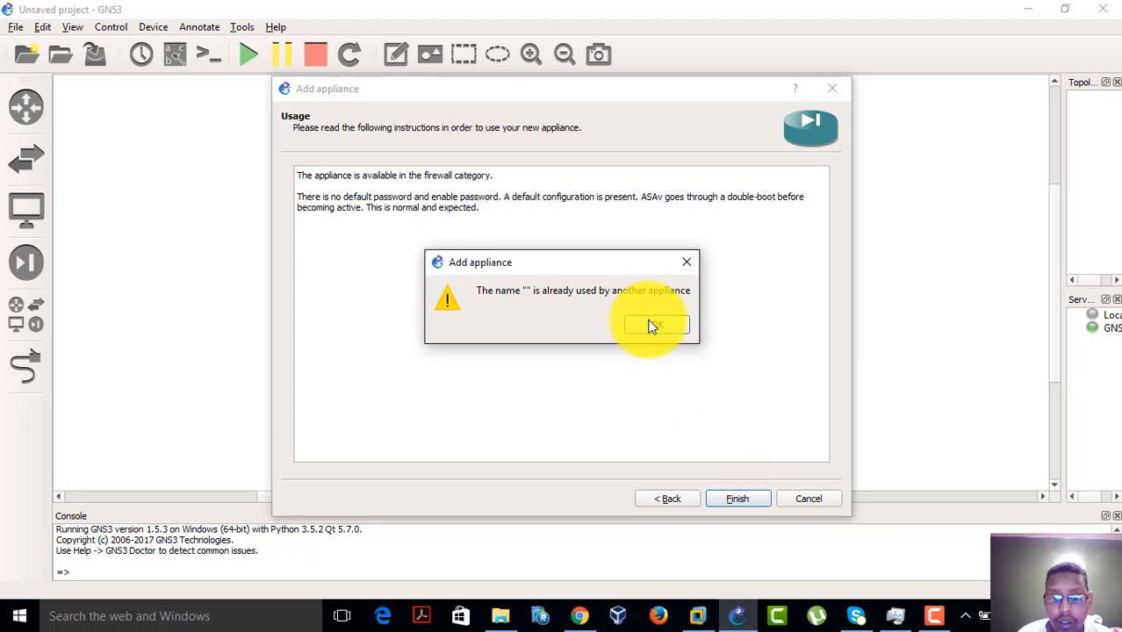
click(651, 325)
click(602, 328)
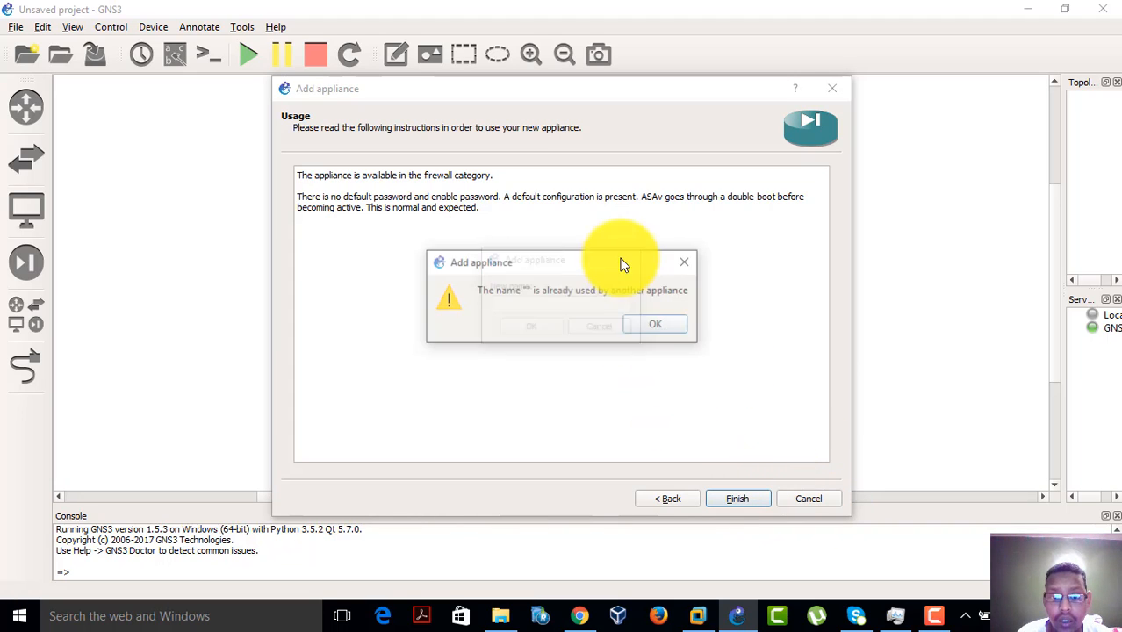
click(684, 263)
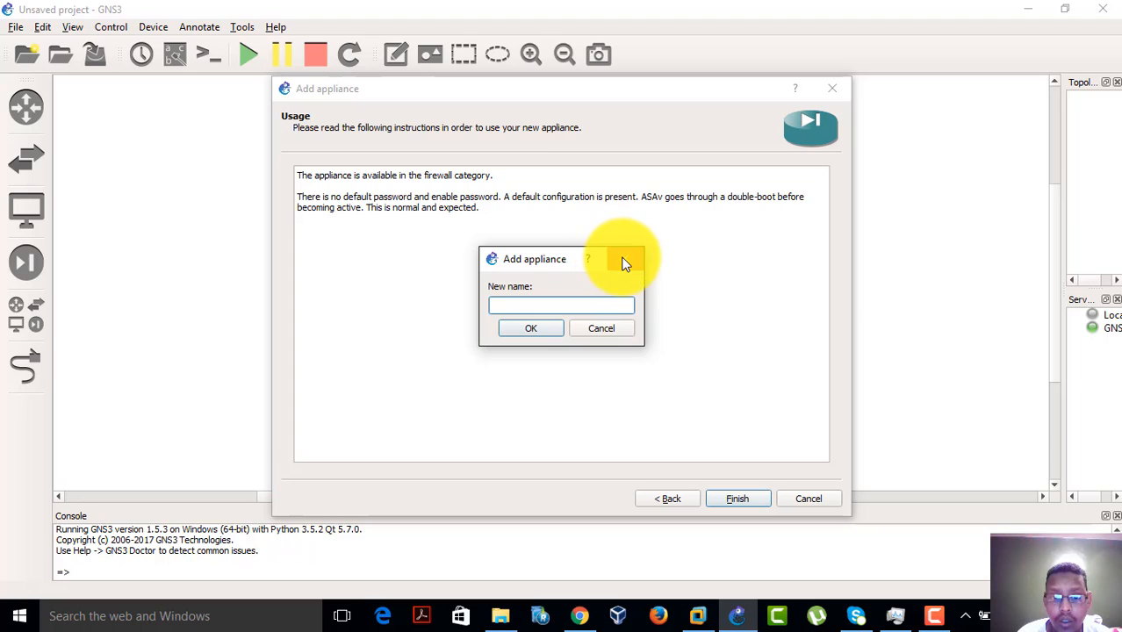
click(625, 260)
click(651, 338)
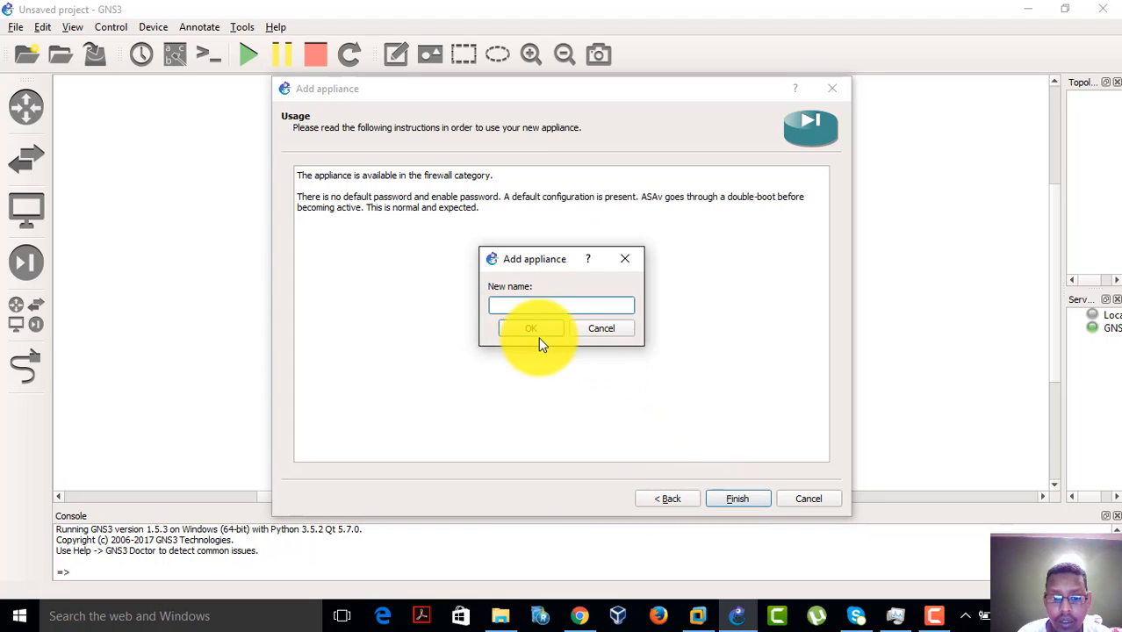
click(572, 332)
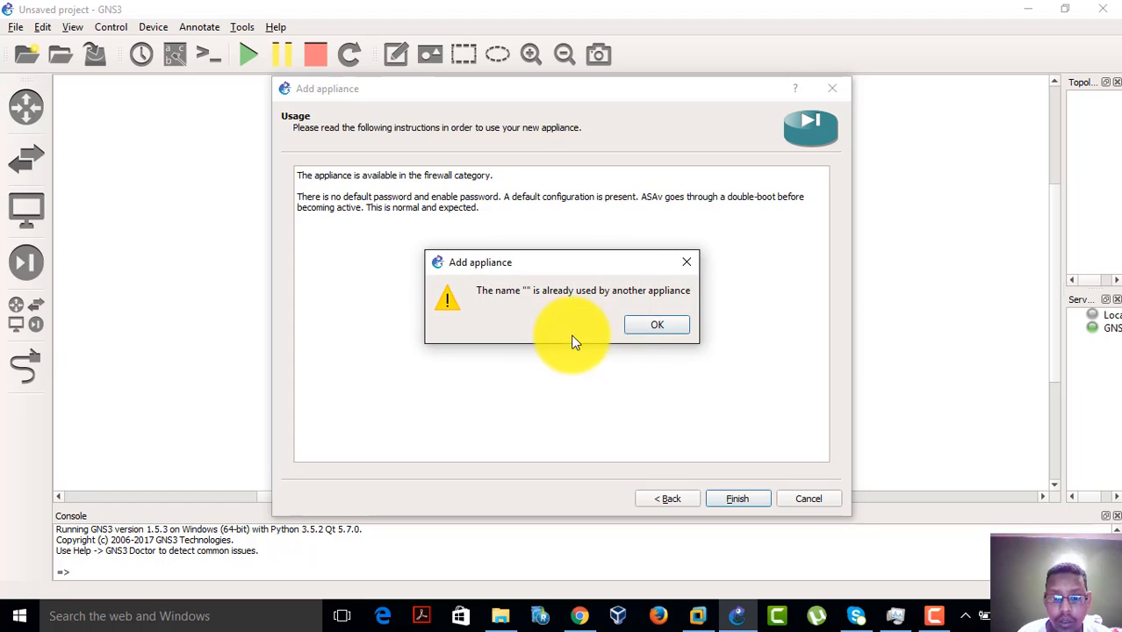
click(655, 324)
click(626, 256)
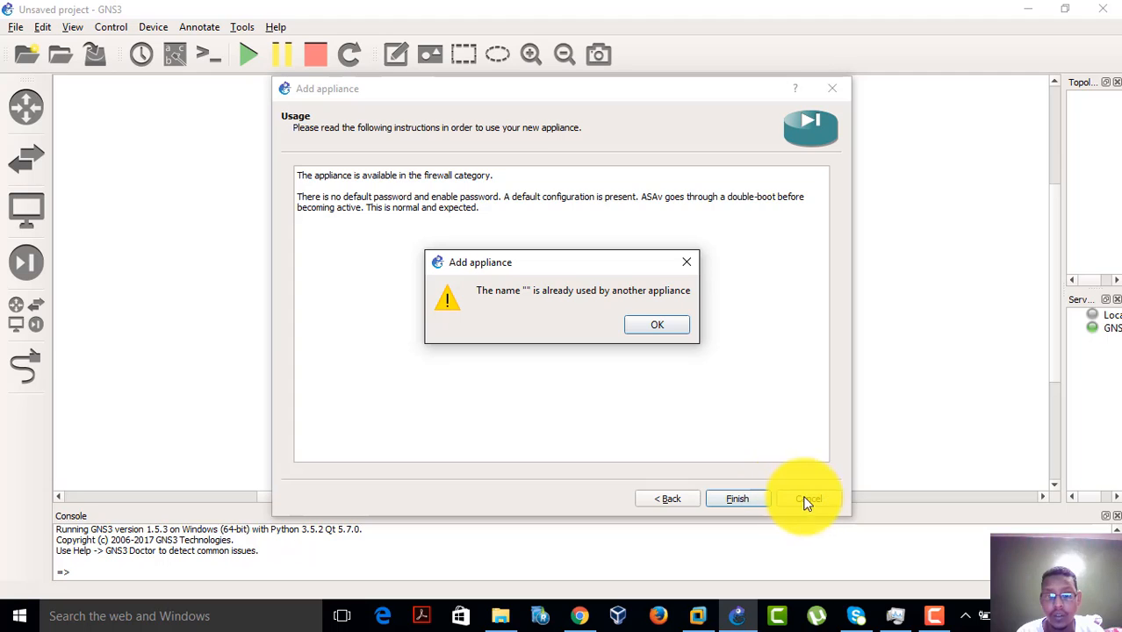
click(686, 261)
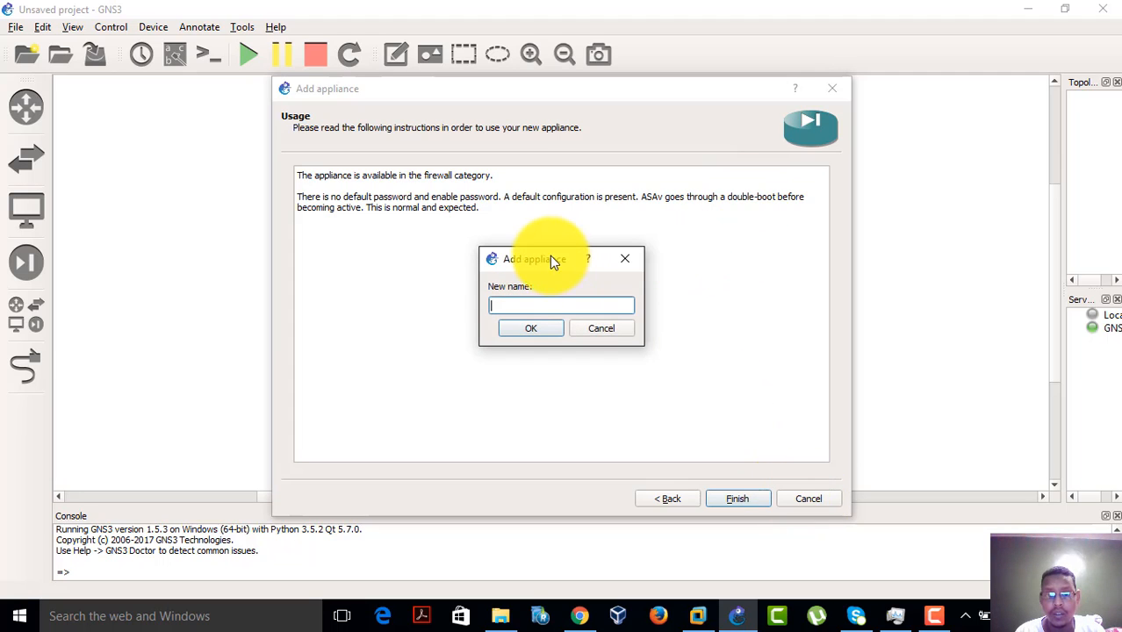
drag(551, 260, 448, 281)
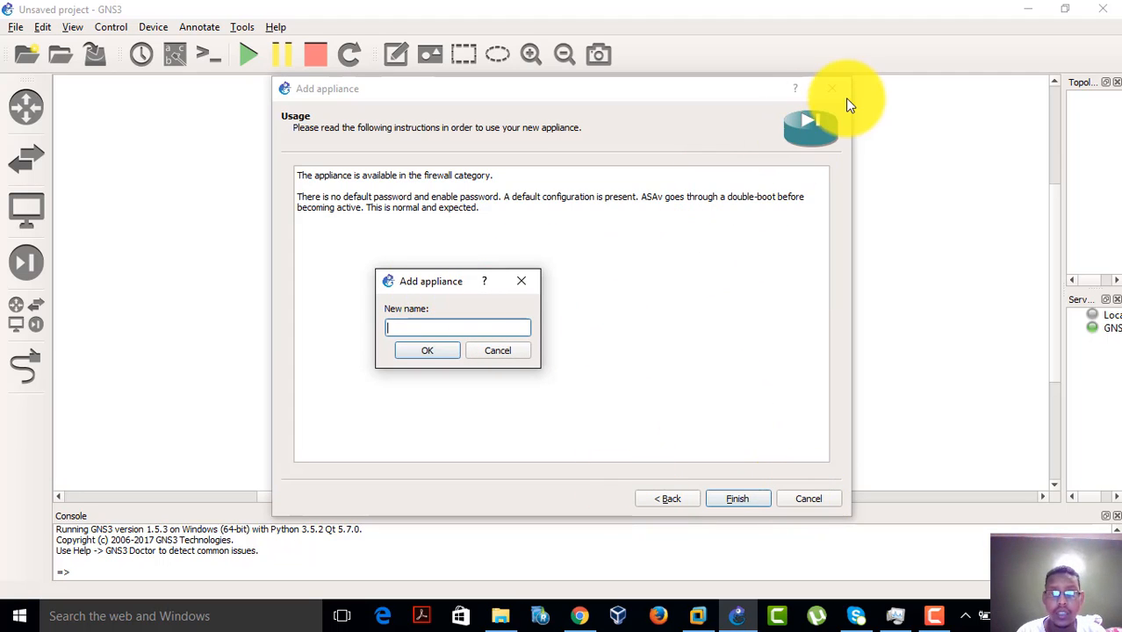
click(523, 283)
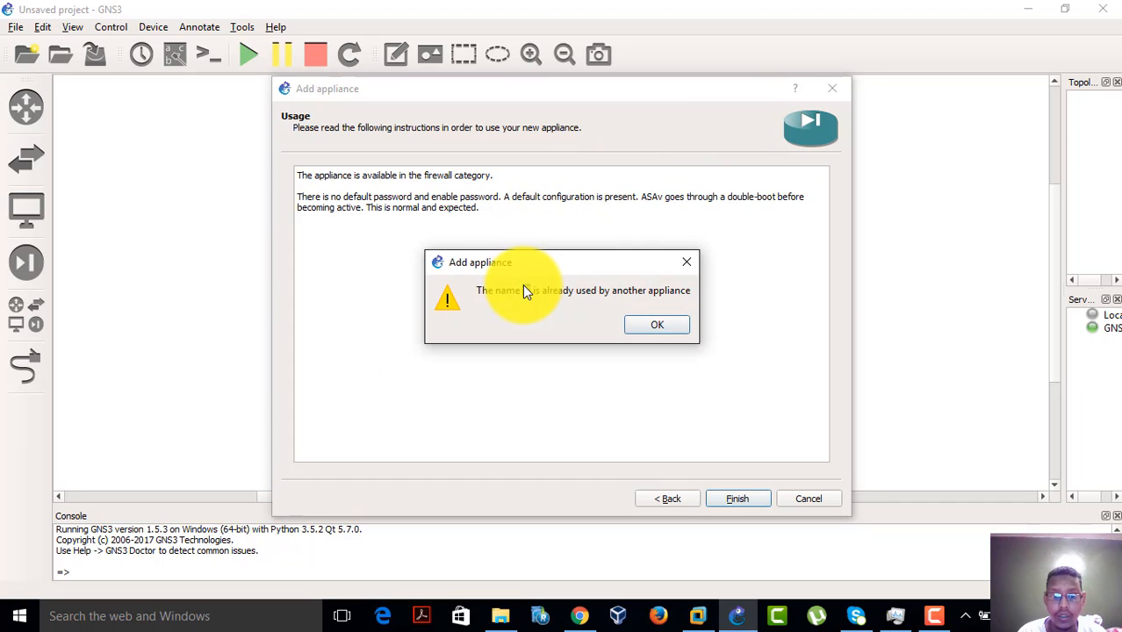
Name the new appliance sss and finish its installation
click(667, 325)
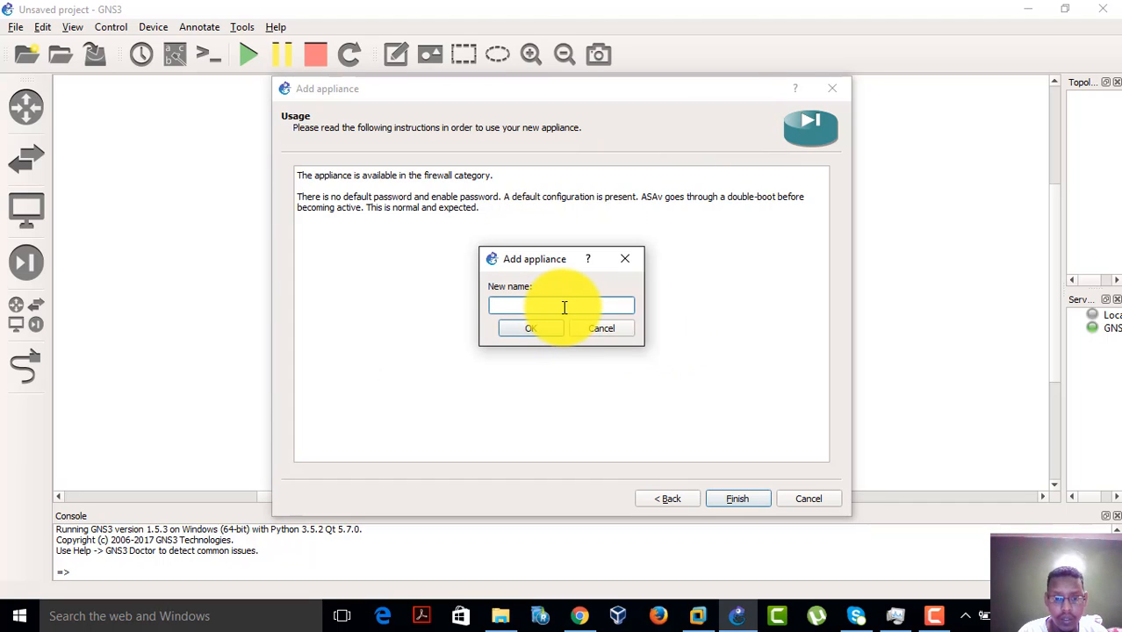
text(sss)
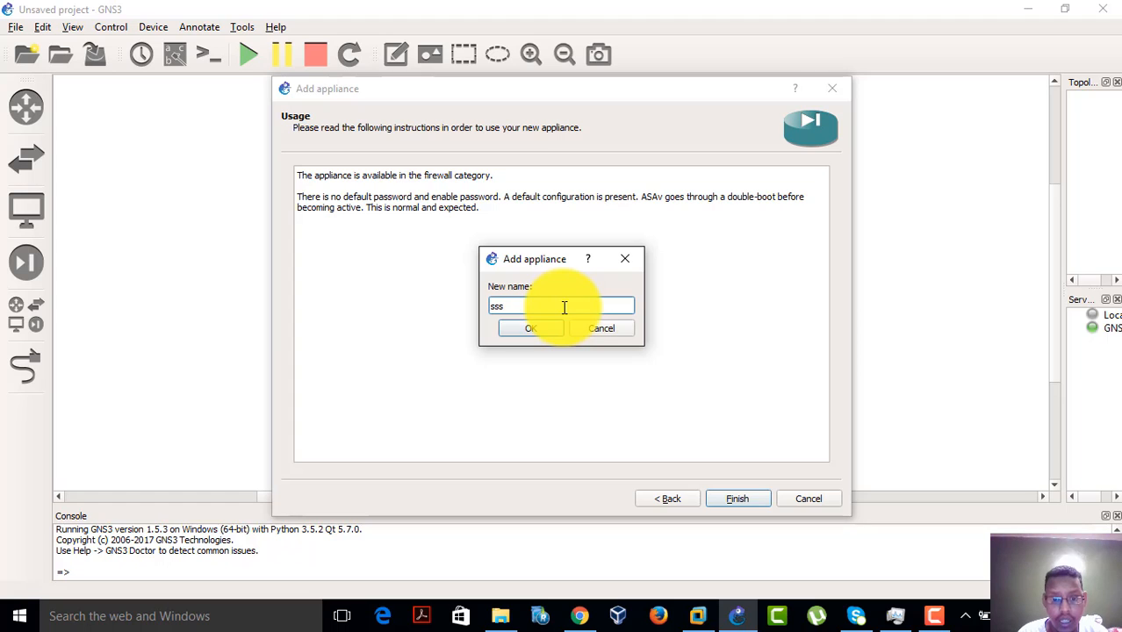
click(539, 326)
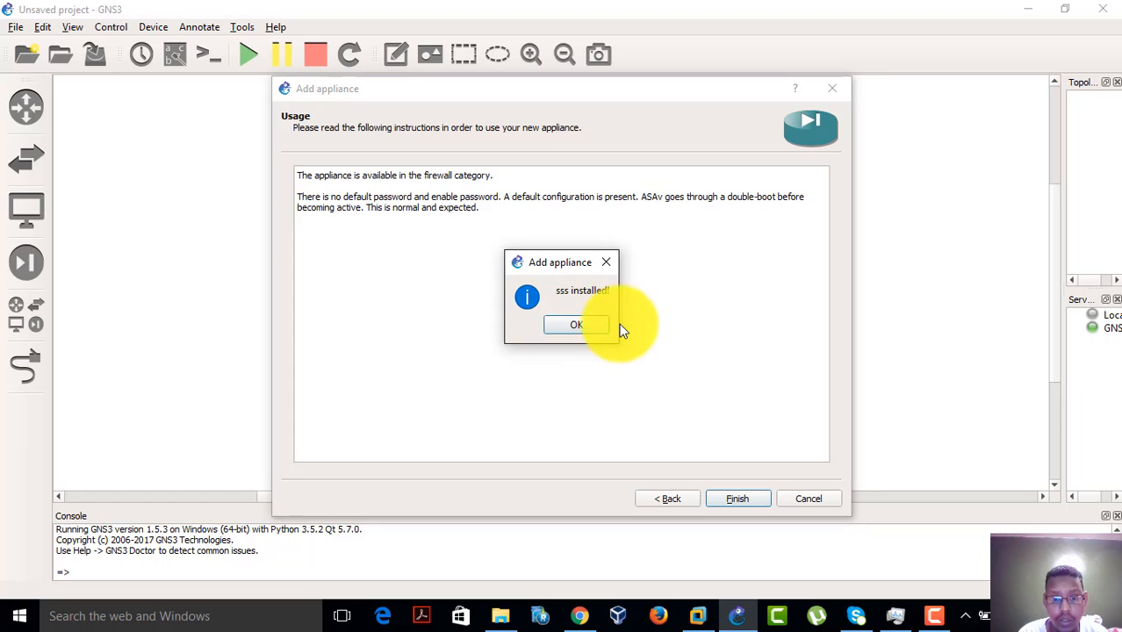
click(564, 324)
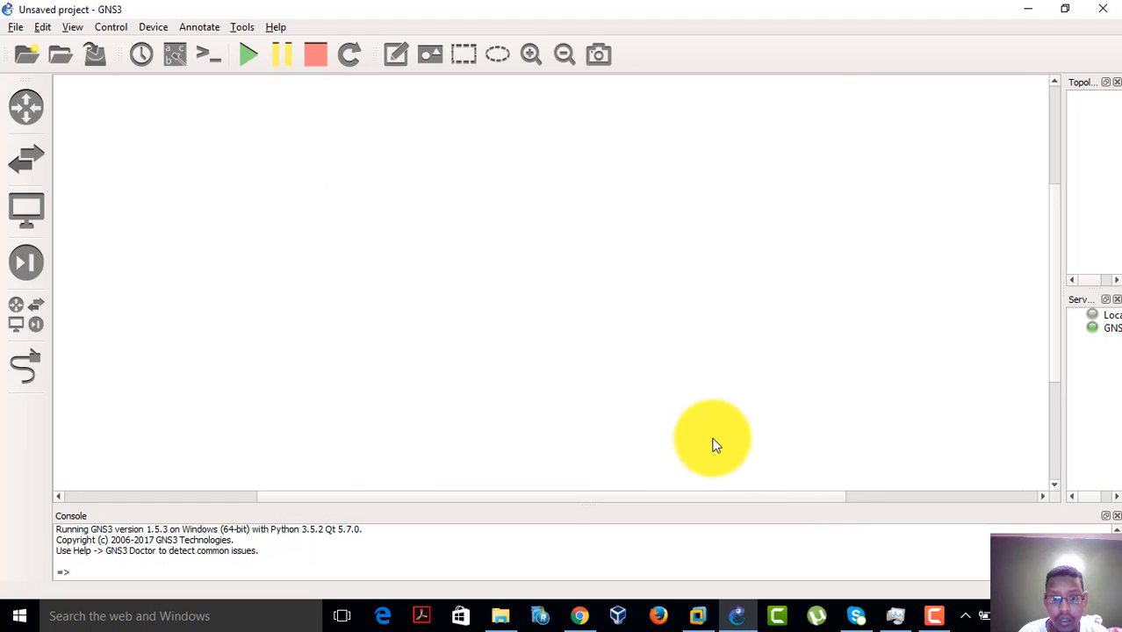
Show the security devices and place an sss firewall in the upper part of the empty workspace
click(26, 262)
click(92, 129)
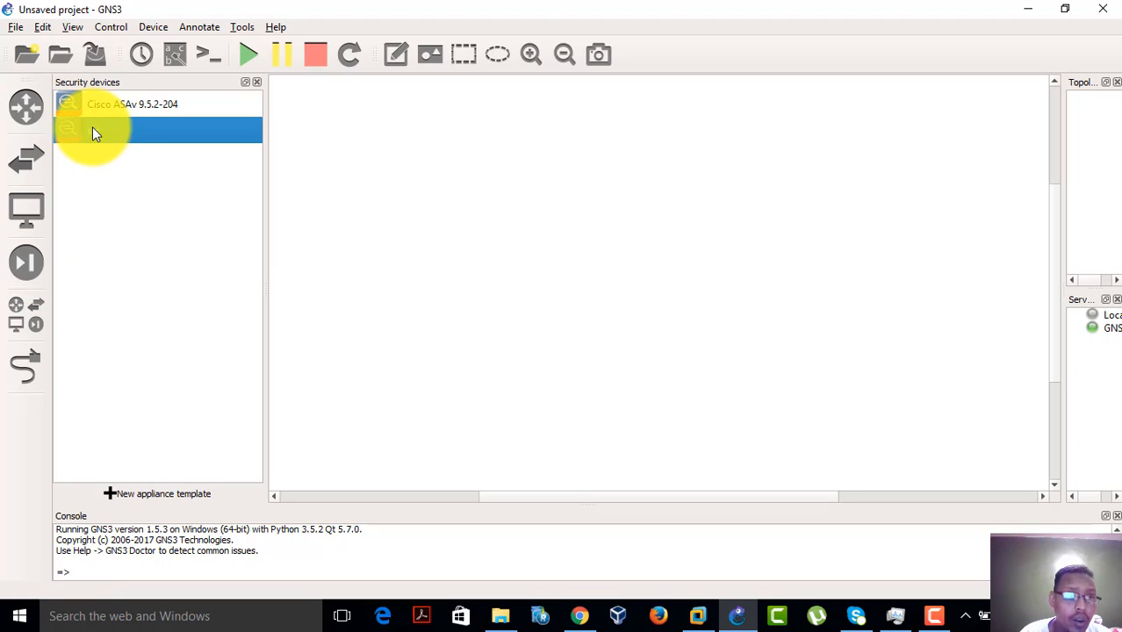
click(131, 104)
click(61, 134)
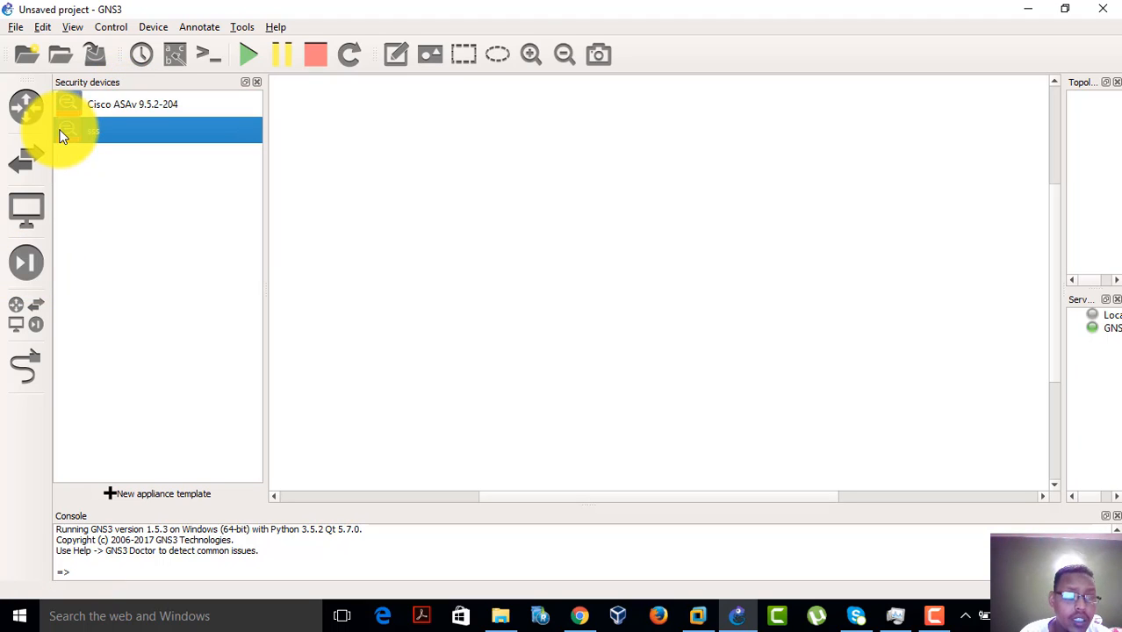
click(121, 102)
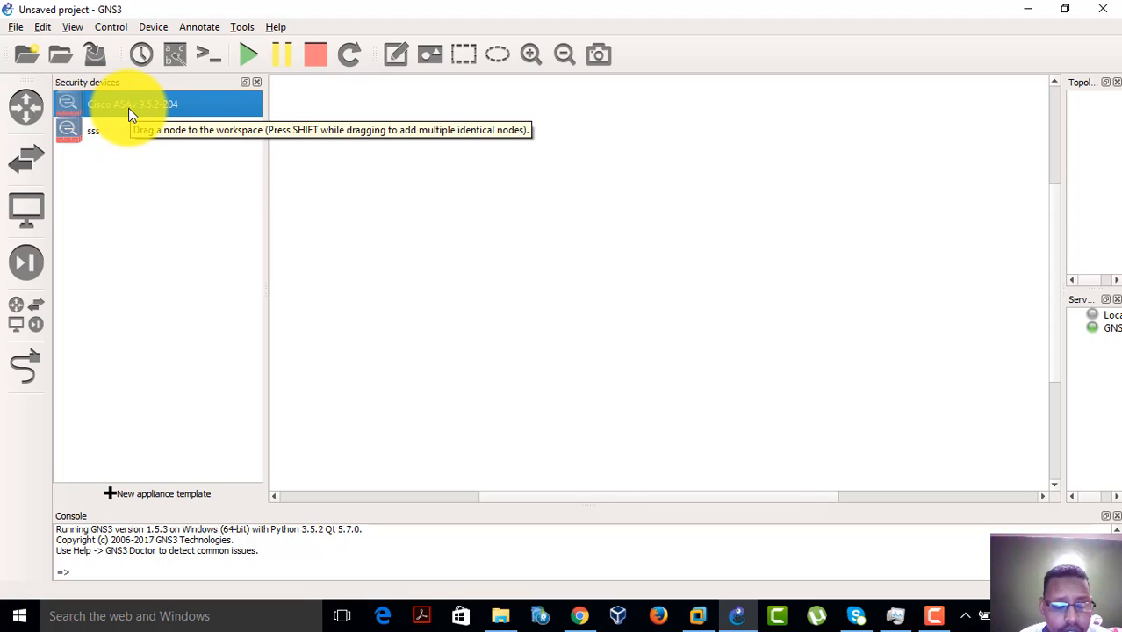
click(81, 134)
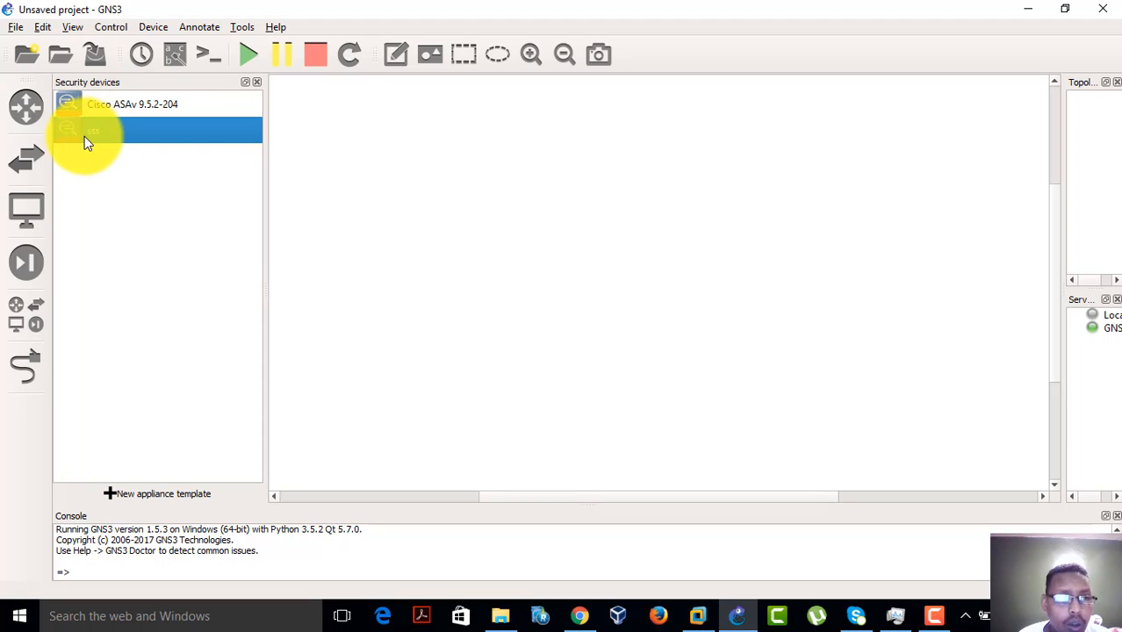
drag(82, 137, 407, 173)
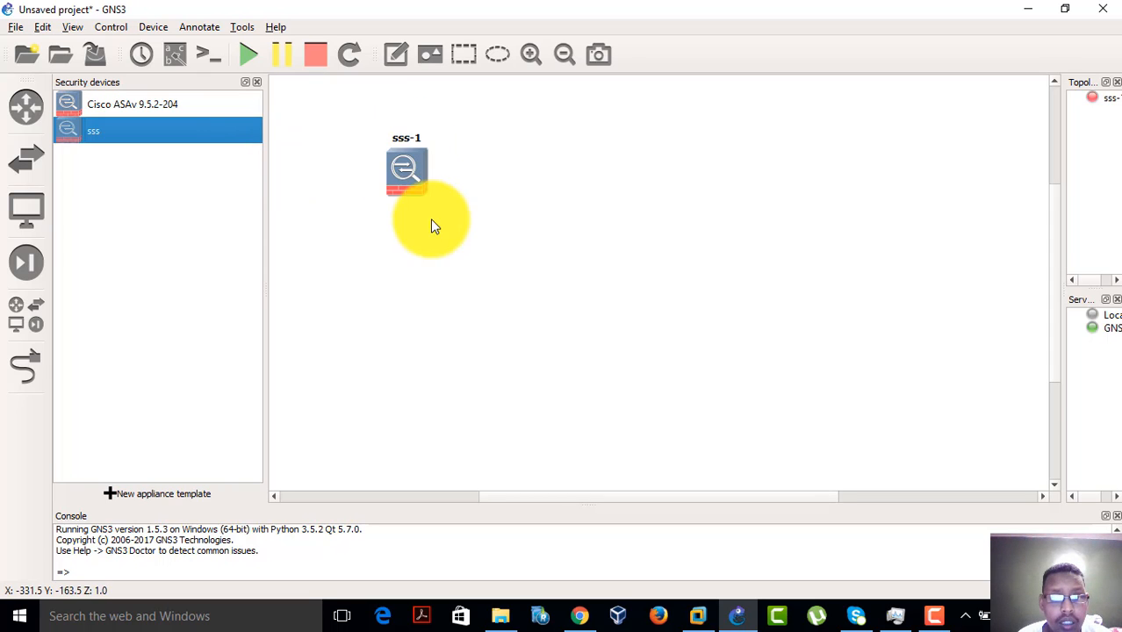
Change the hostname of the placed firewall to ASA1
right_click(406, 164)
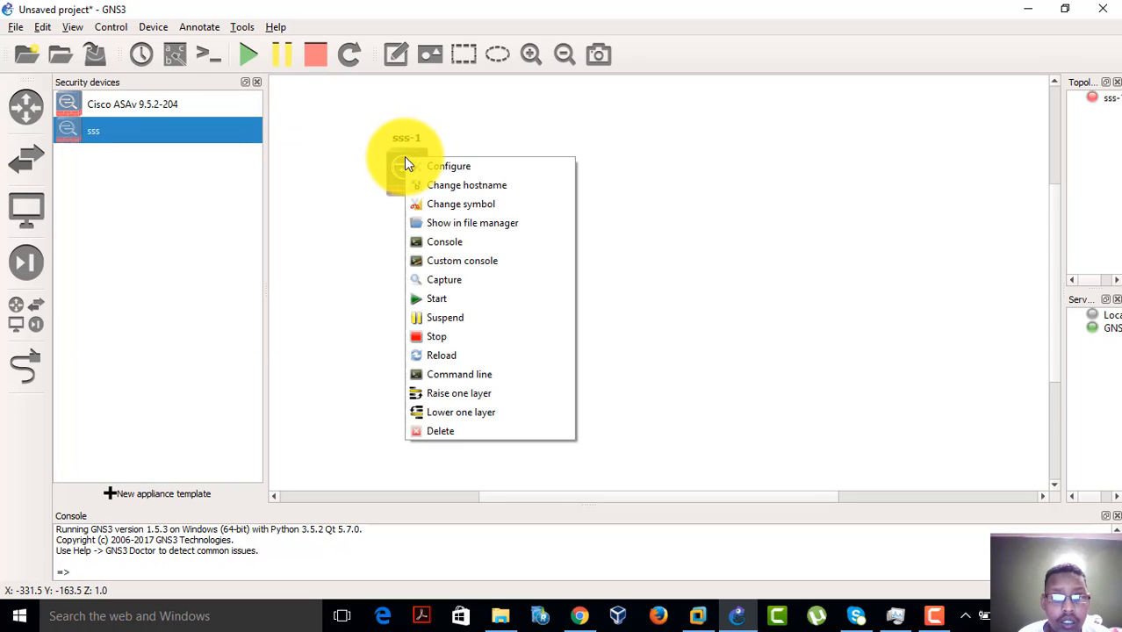
click(452, 185)
text(as)
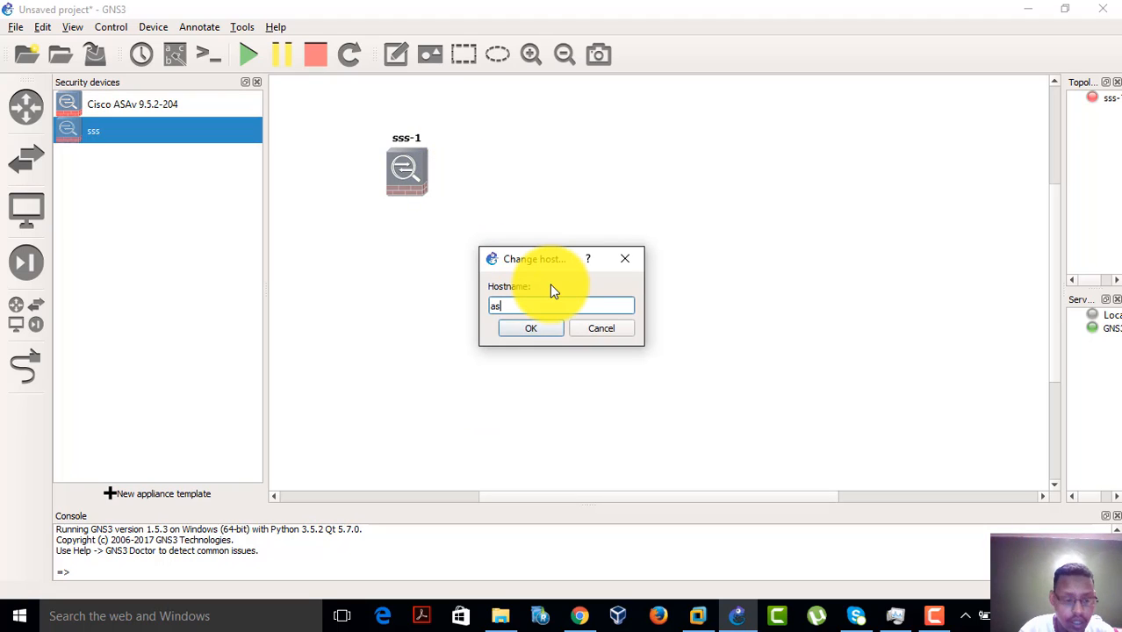
key(BackSpace)
key(BackSpace)
text(ASA)
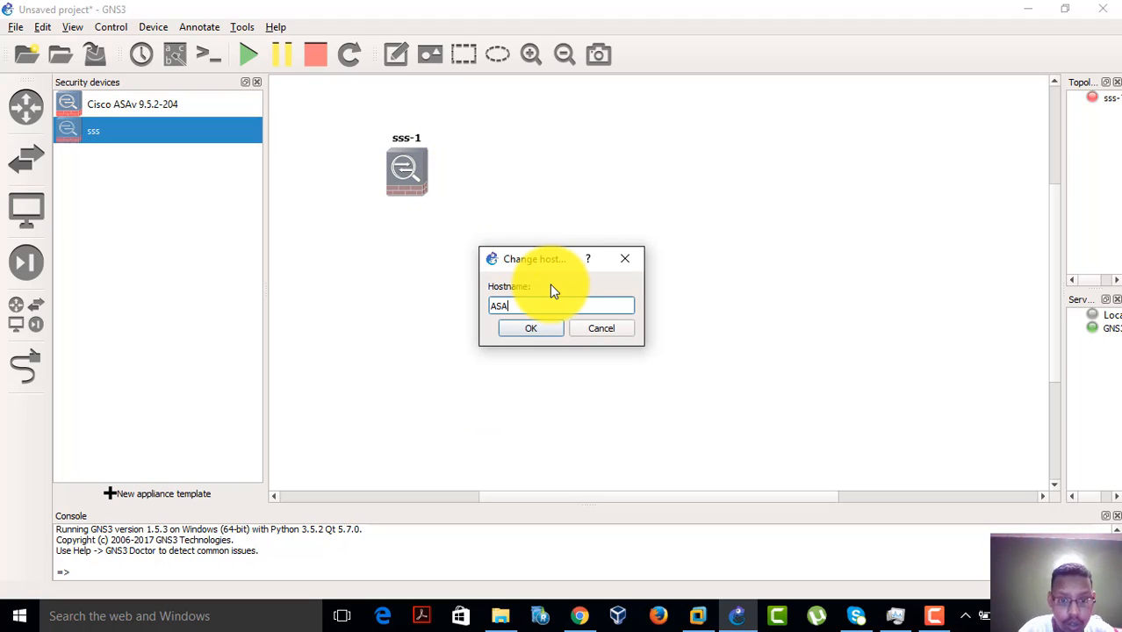
text(1)
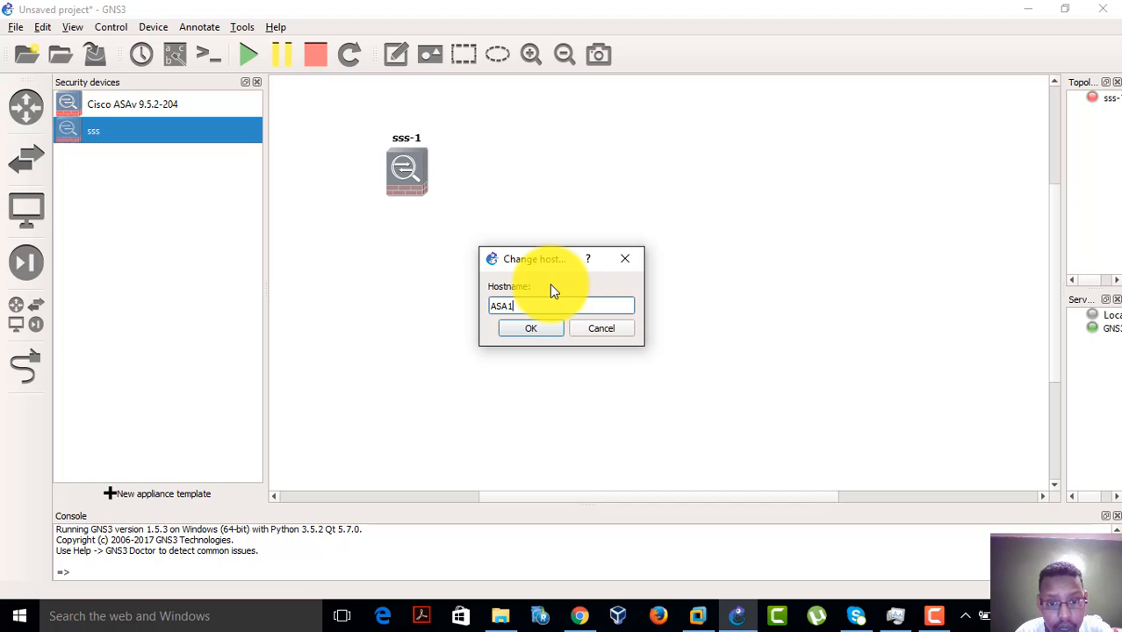
click(542, 332)
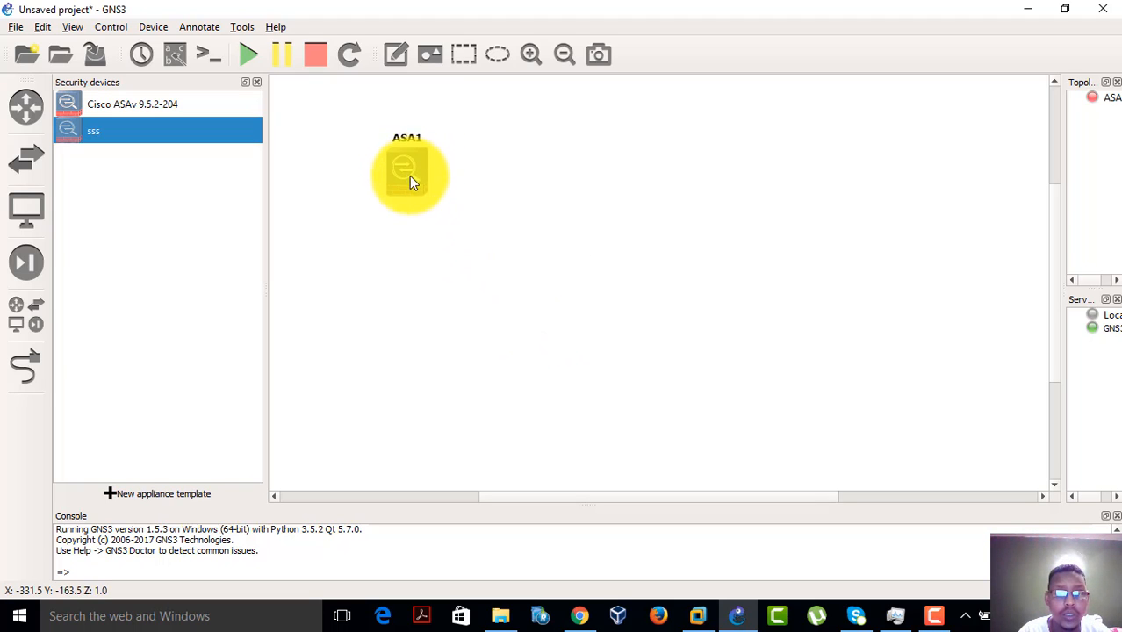
Start all devices and open ASA1's console to watch the firewall boot
drag(409, 176, 432, 190)
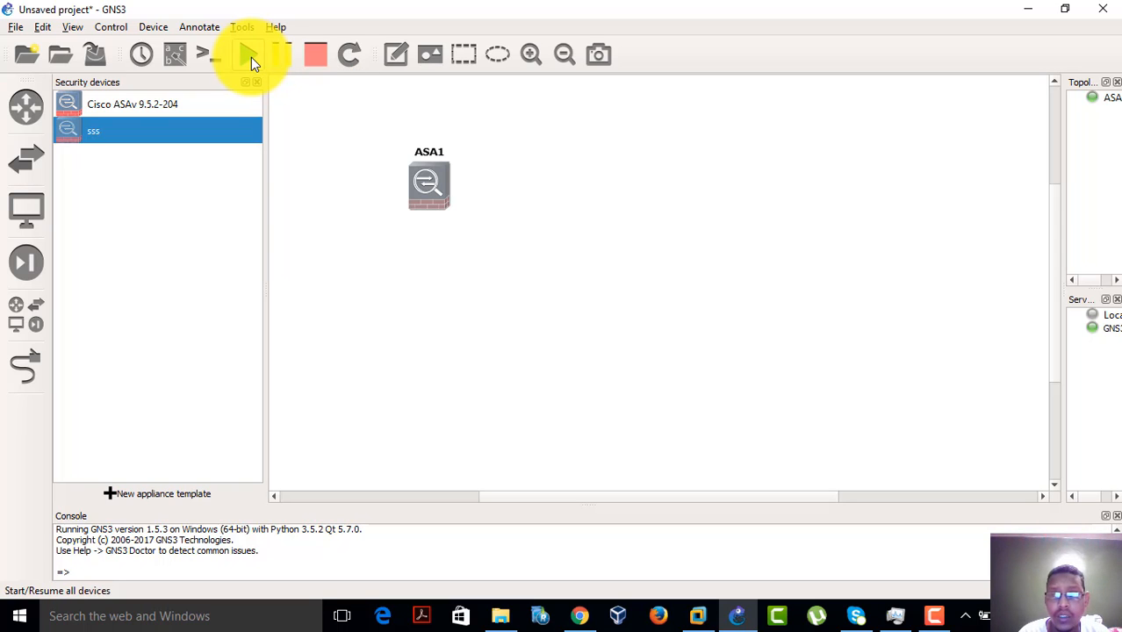
double_click(427, 183)
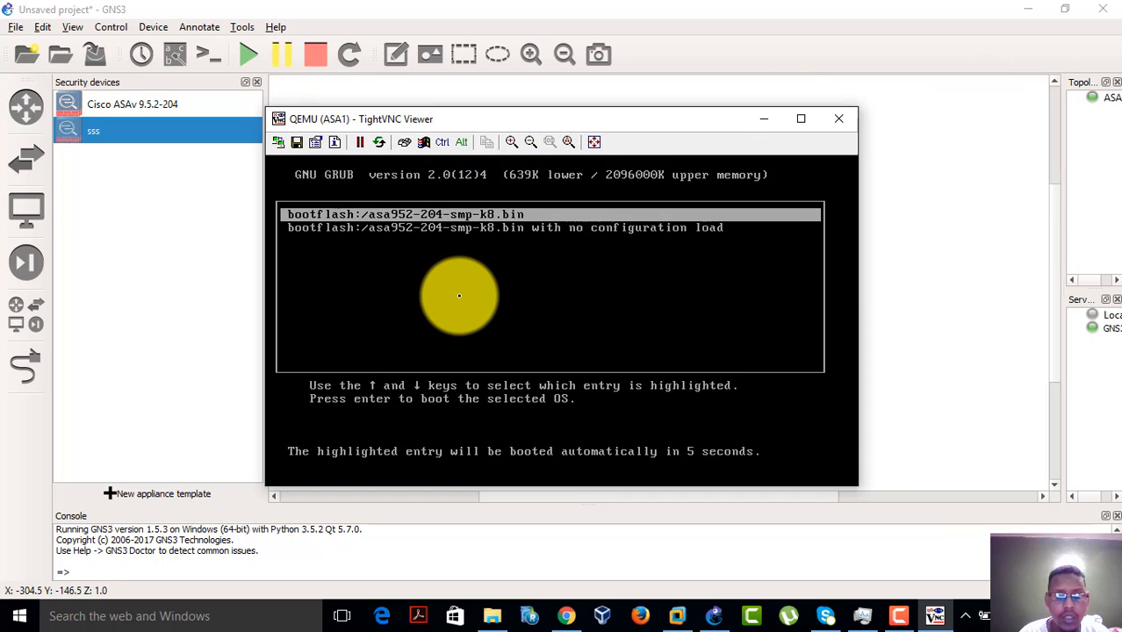
drag(579, 119, 588, 101)
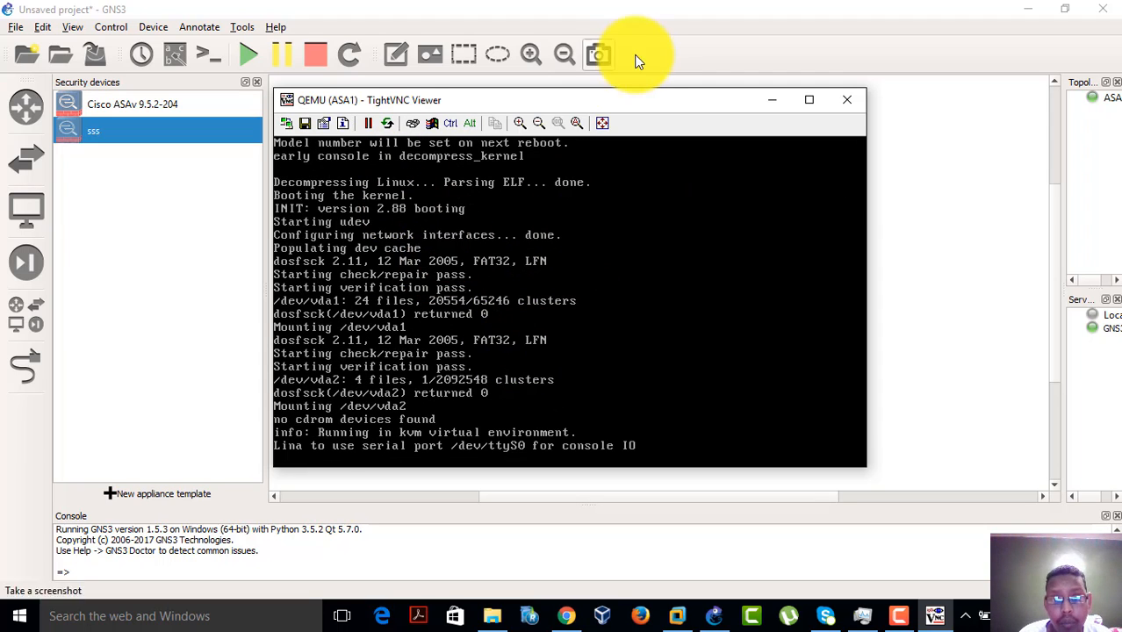
drag(663, 104, 643, 250)
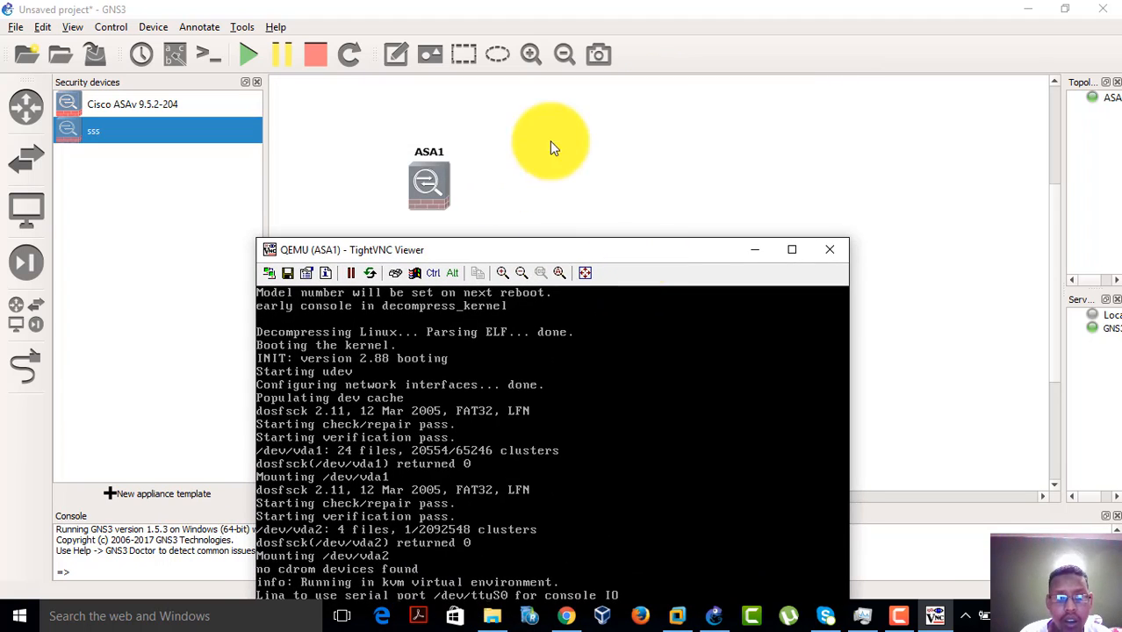
Place a second sss firewall beside ASA1 and try to start a link from ASA1's Gi0/0 interface
click(300, 110)
drag(88, 131, 608, 195)
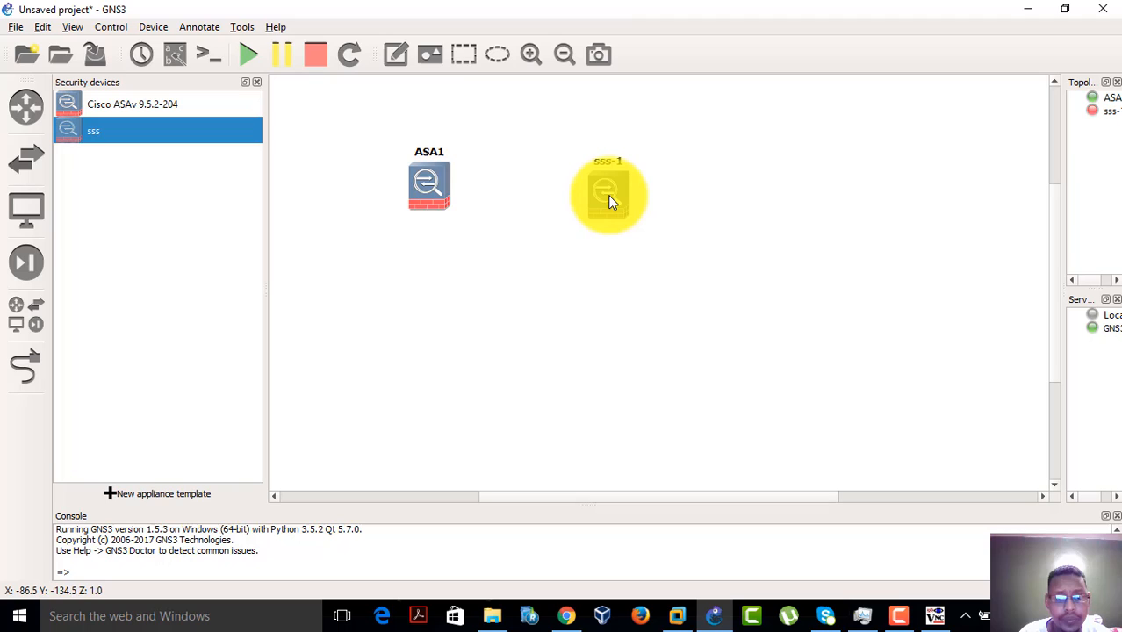
click(24, 389)
click(429, 200)
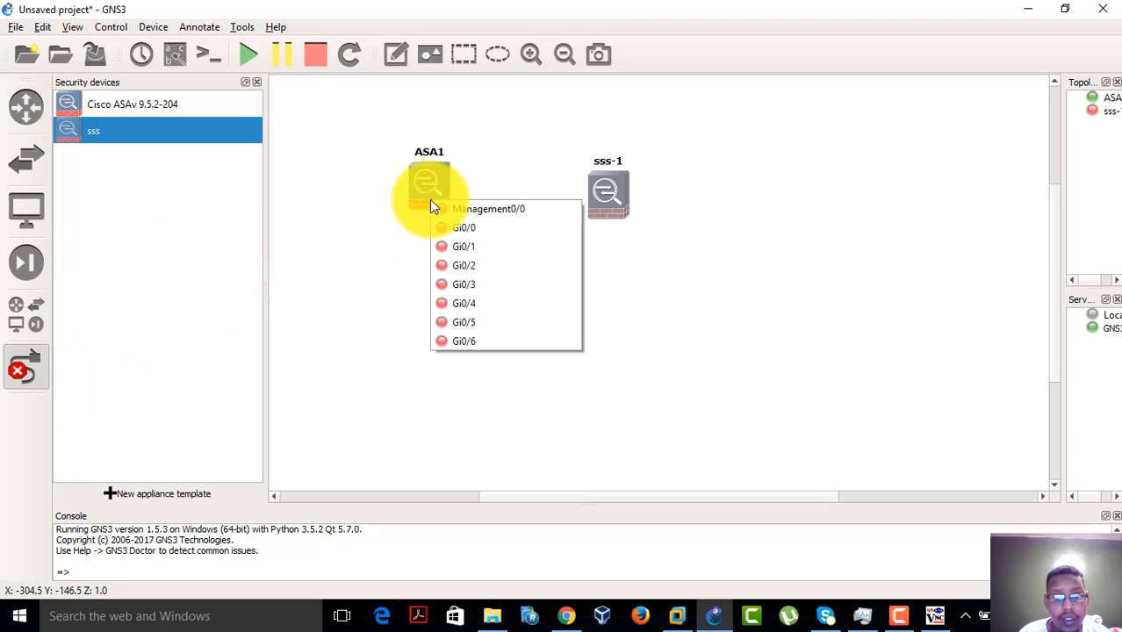
click(467, 225)
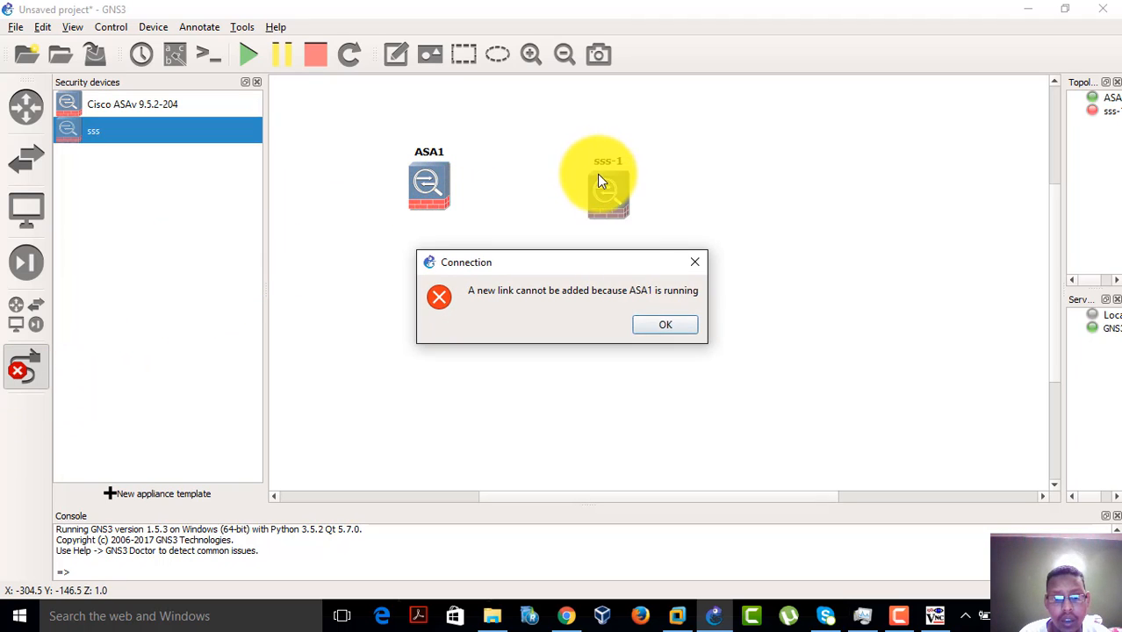
click(667, 325)
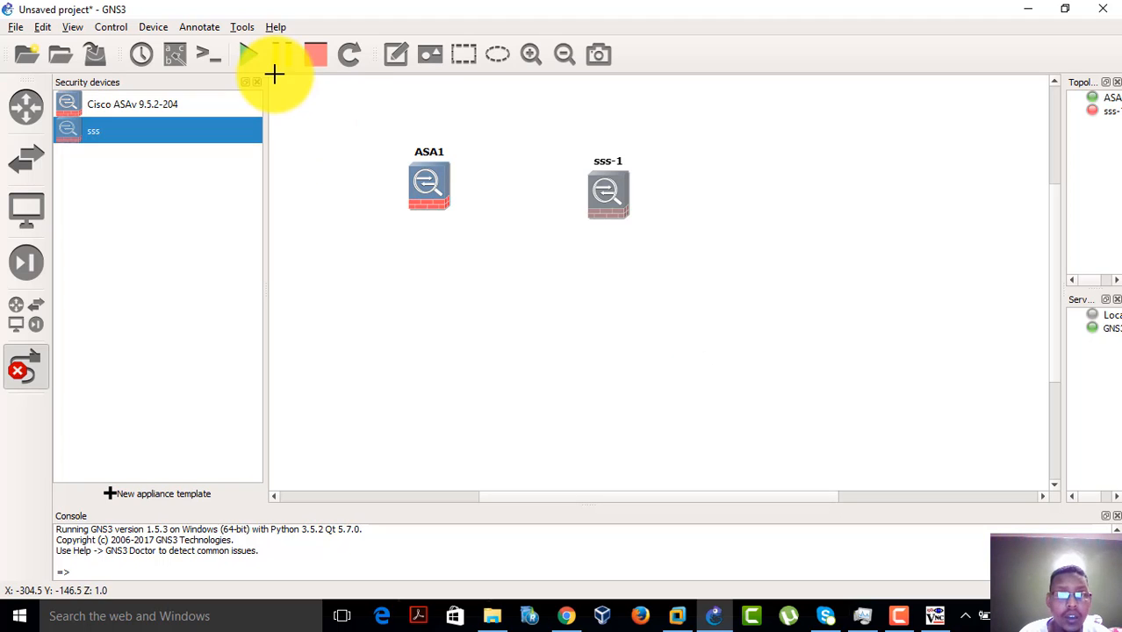
Stop all devices and link ASA1 to the sss-1 firewall through their Gi0/0 interfaces
click(321, 61)
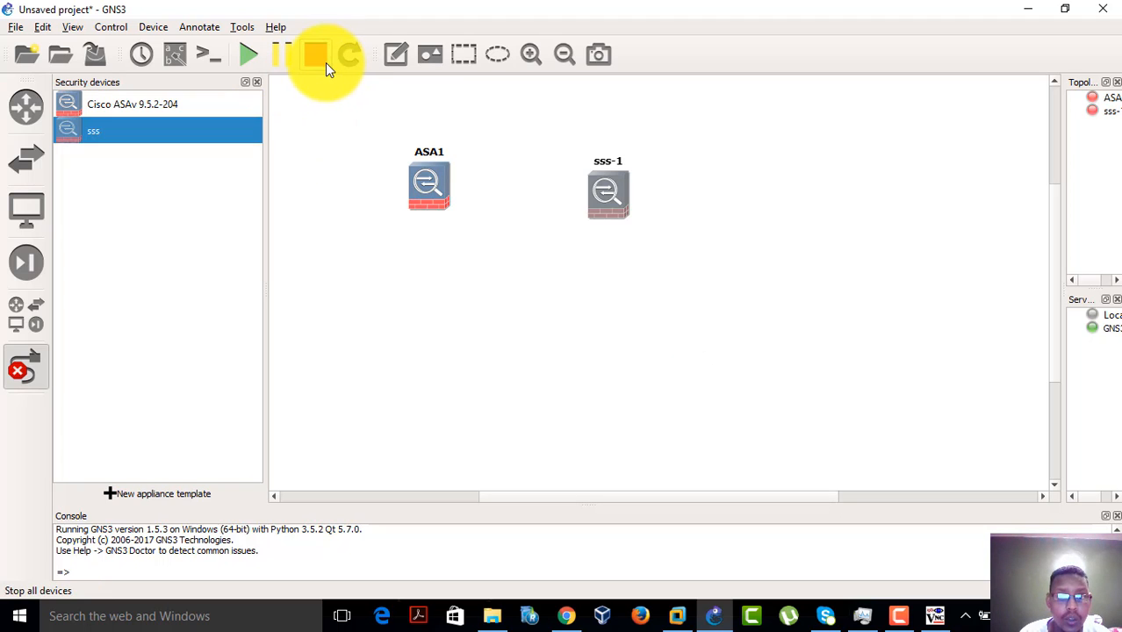
click(421, 200)
click(473, 231)
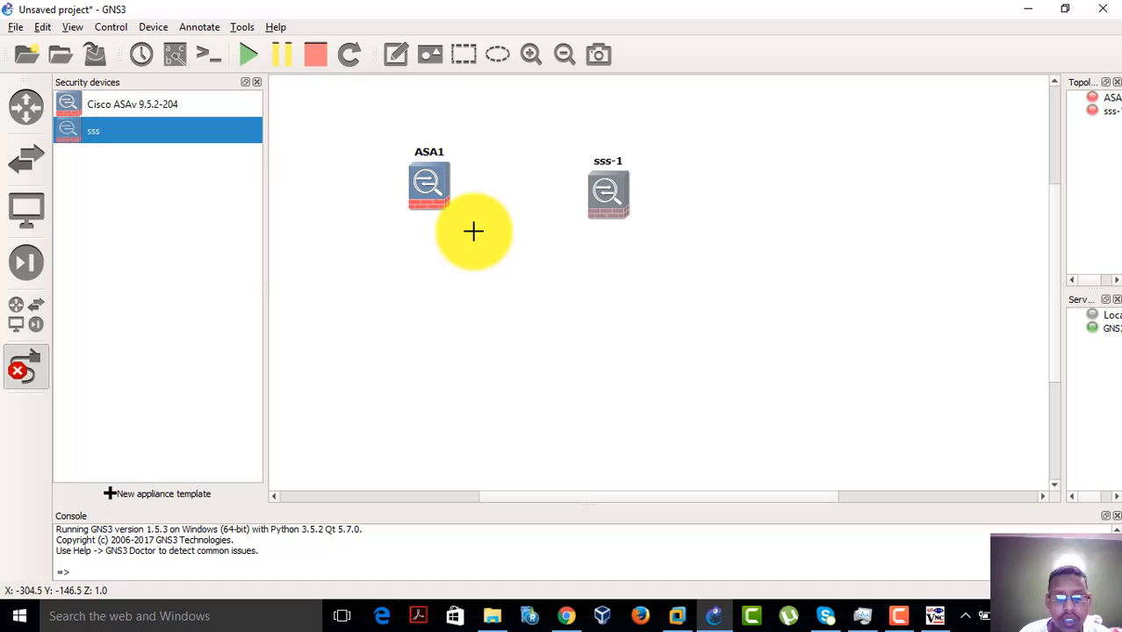
click(616, 184)
click(639, 213)
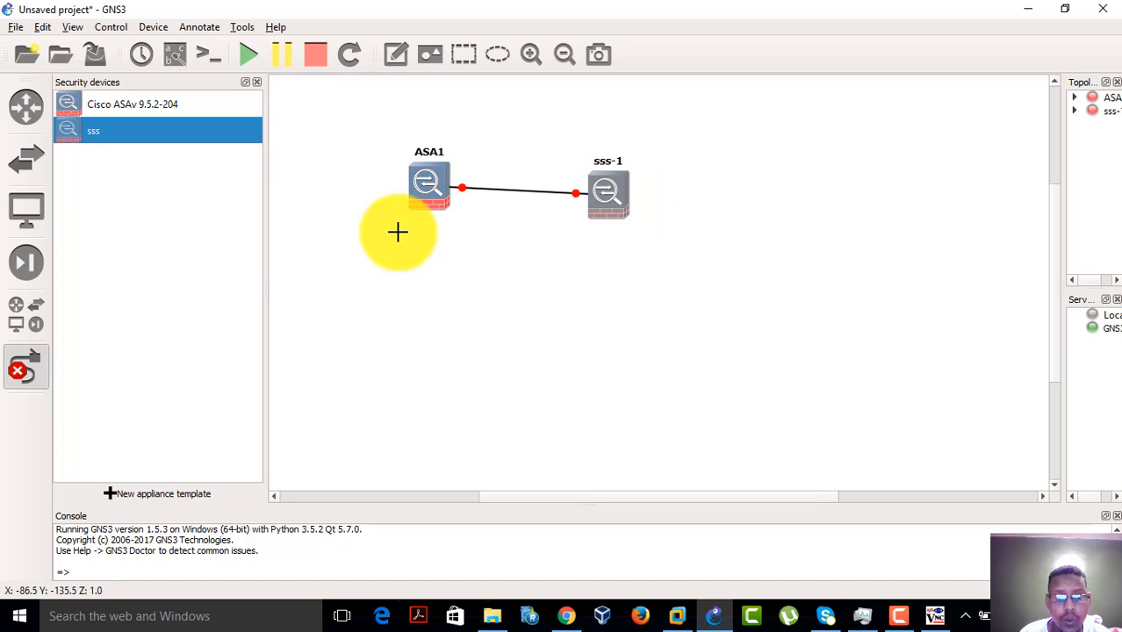
click(38, 384)
drag(611, 179, 612, 172)
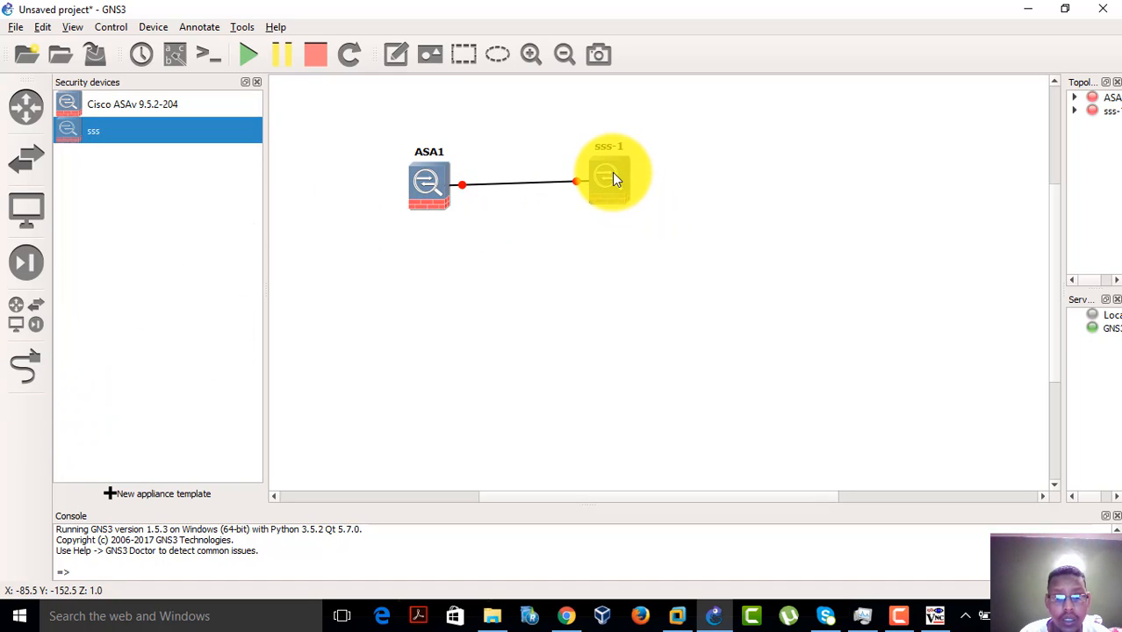
Start all devices, open the sss-1 console and dismiss the closed-connection notice of ASA1's old console
click(248, 54)
drag(441, 180, 430, 172)
double_click(613, 177)
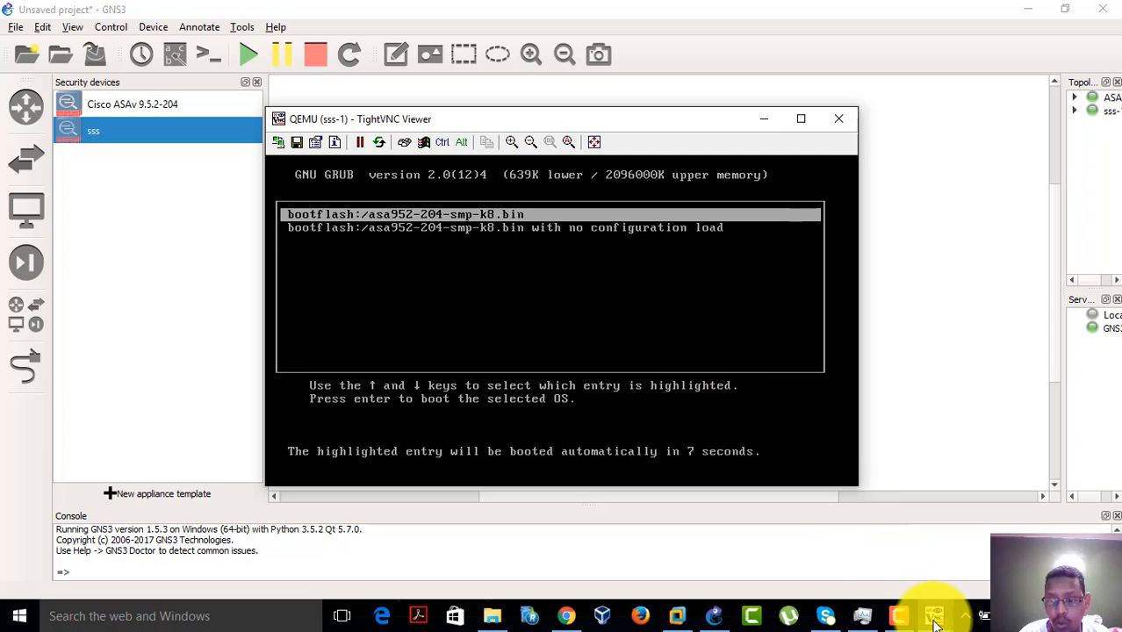
click(884, 539)
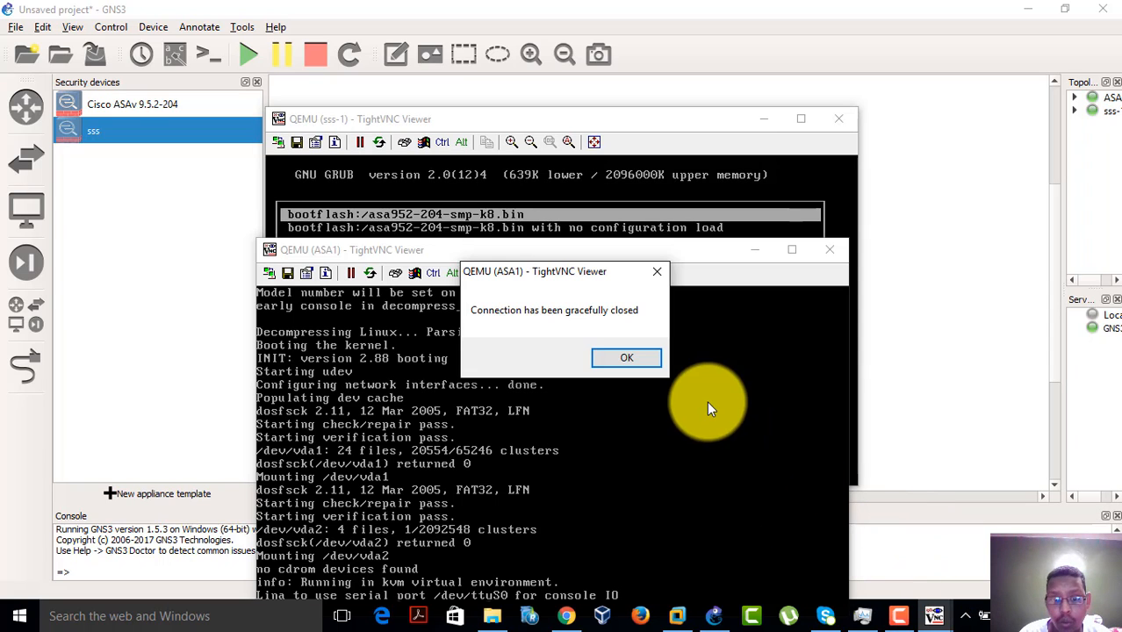
click(619, 358)
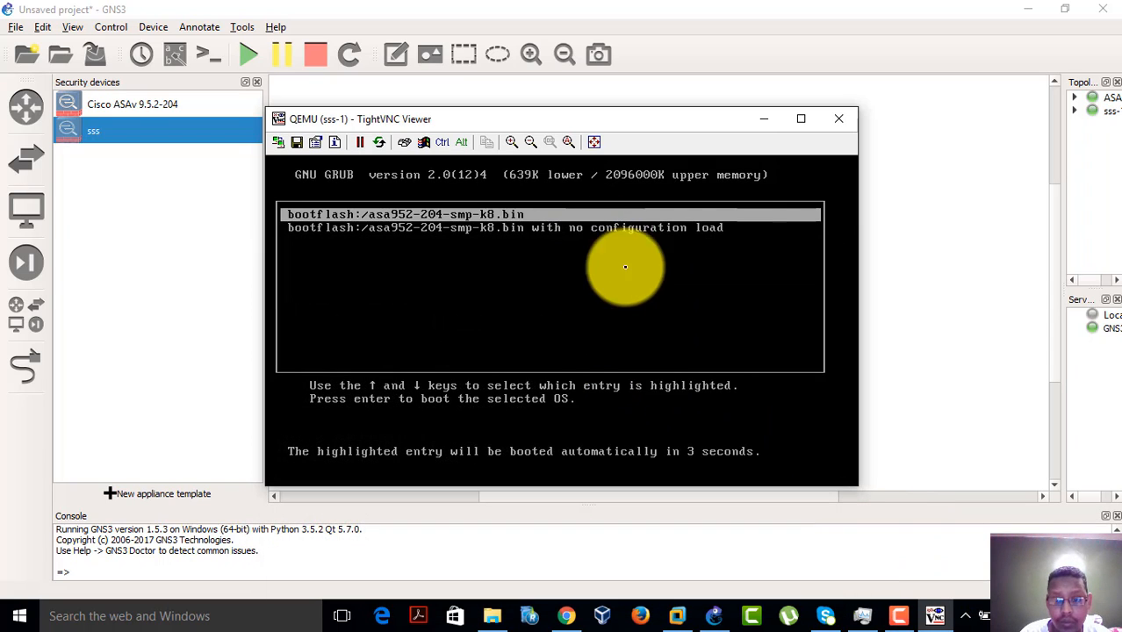
Move the sss-1 console aside and open a new console to ASA1
mouse_move(950, 619)
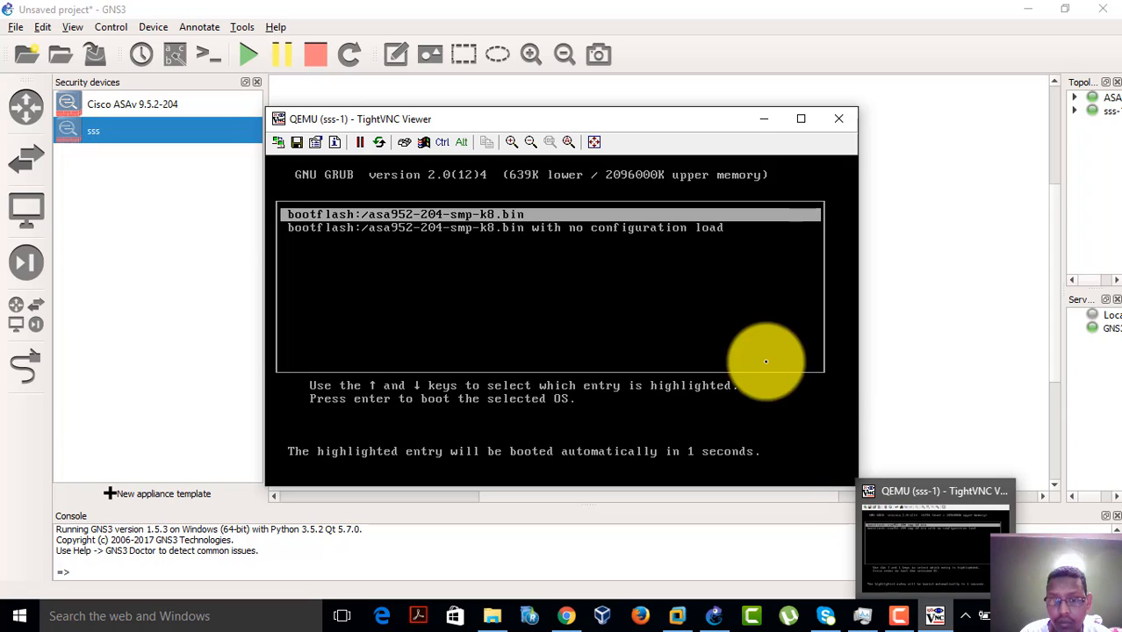
drag(668, 122, 845, 145)
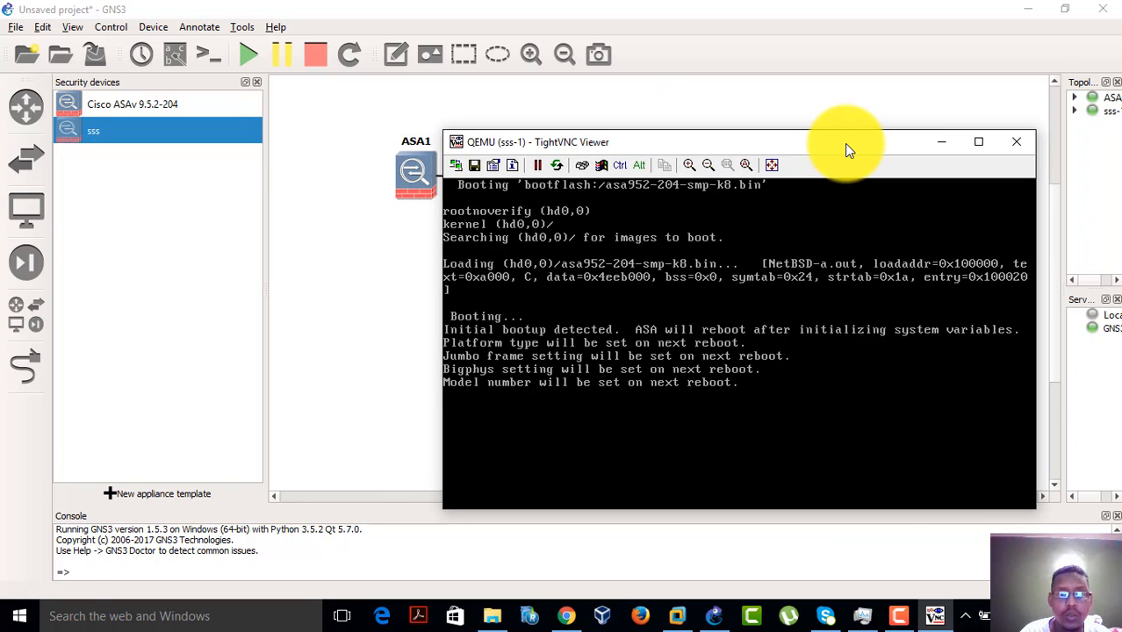
double_click(423, 175)
drag(586, 124, 636, 171)
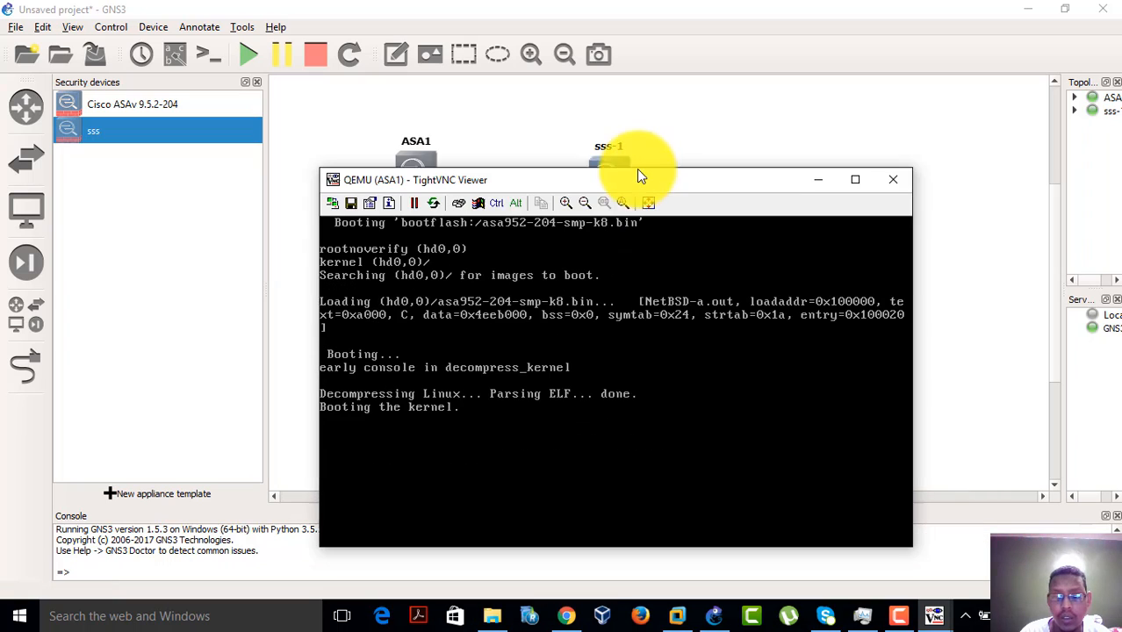
Compare the boot output in the ASA1 and sss-1 consoles placed side by side, and close both console windows
mouse_move(945, 621)
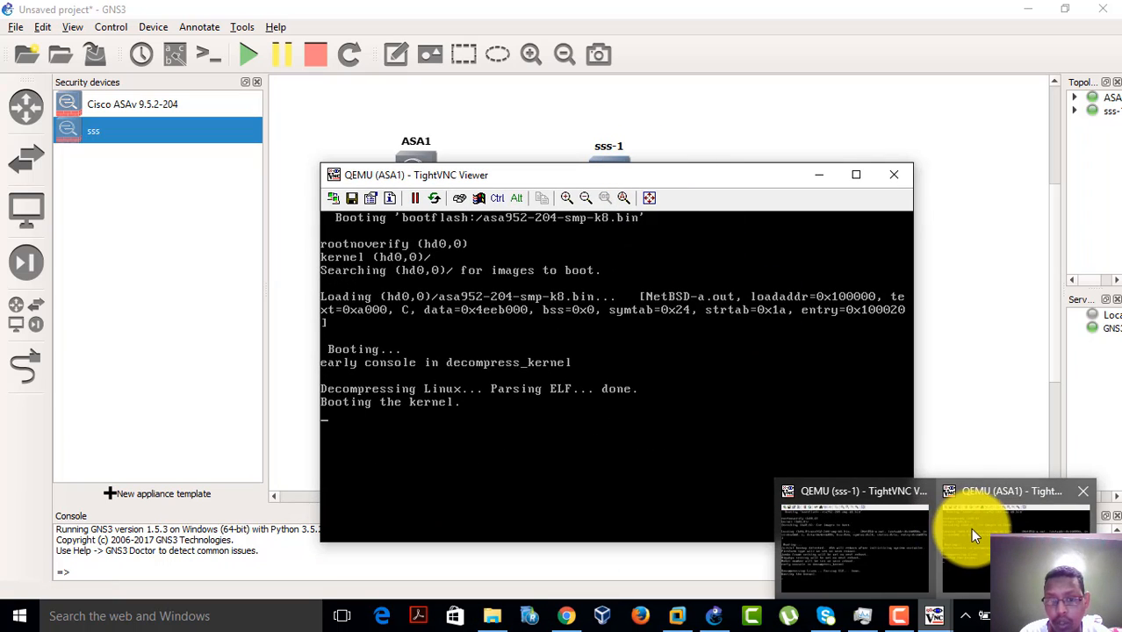
click(858, 520)
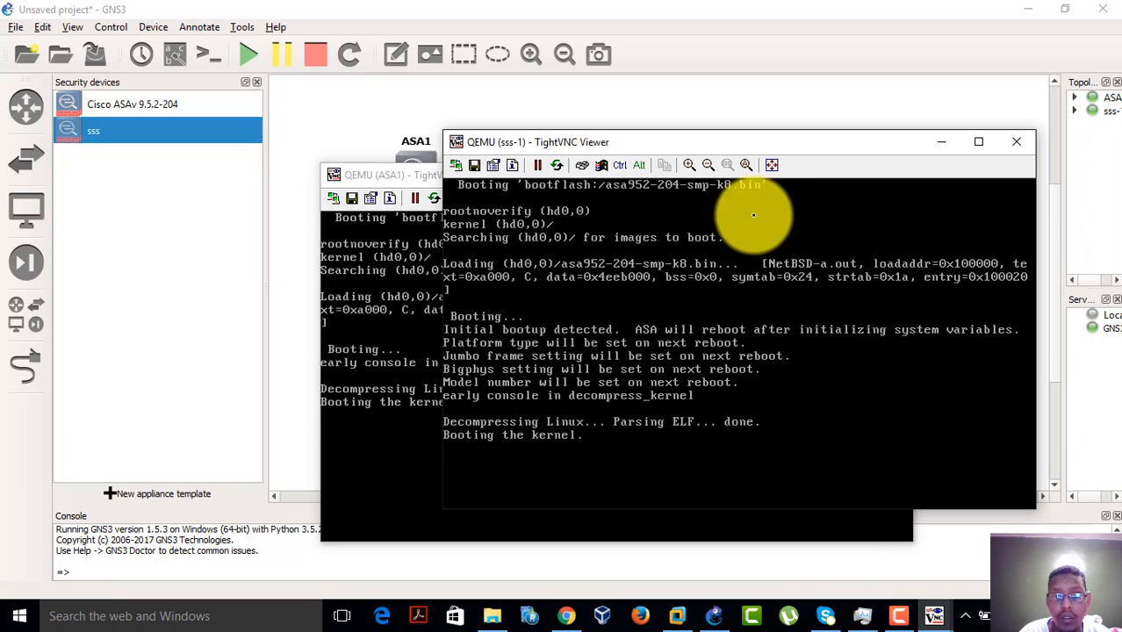
drag(775, 141, 873, 145)
click(501, 176)
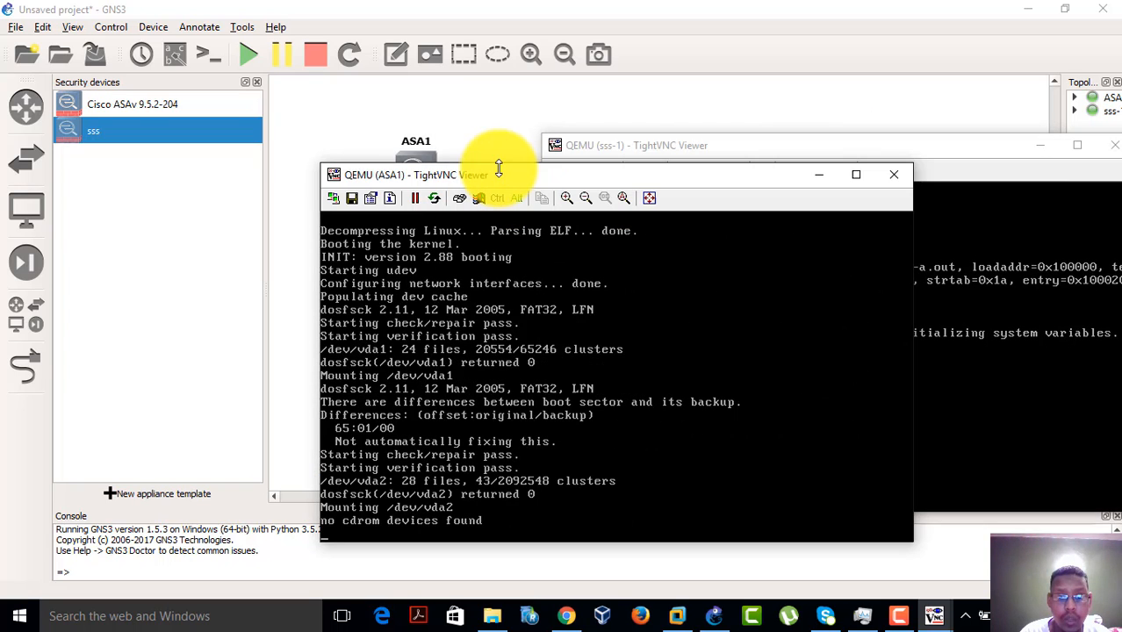
drag(500, 176, 298, 124)
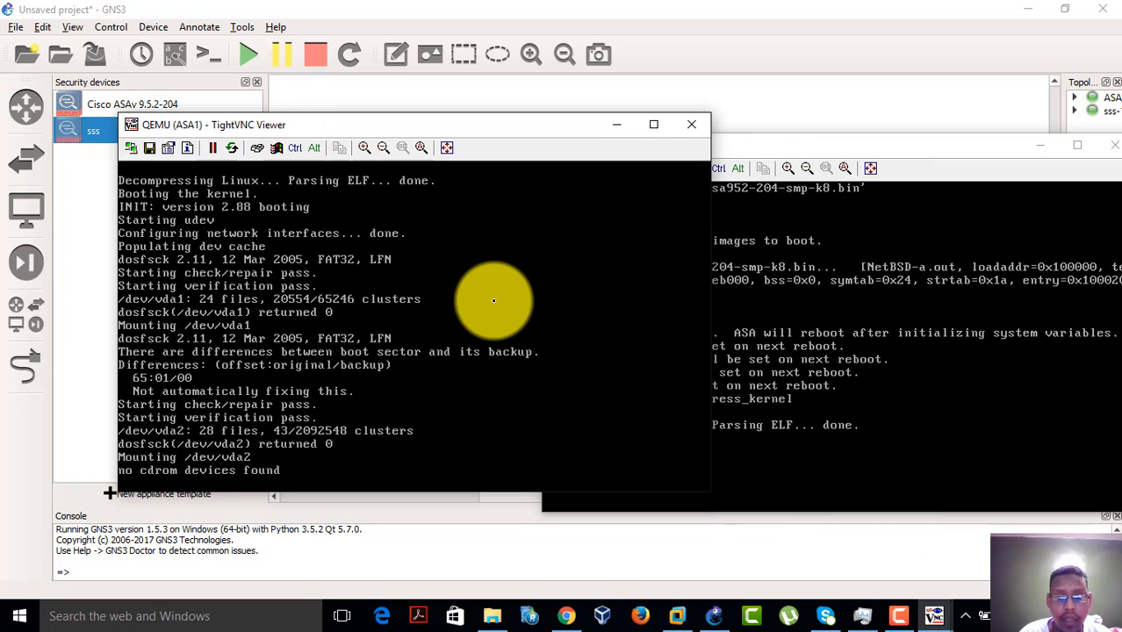
click(689, 130)
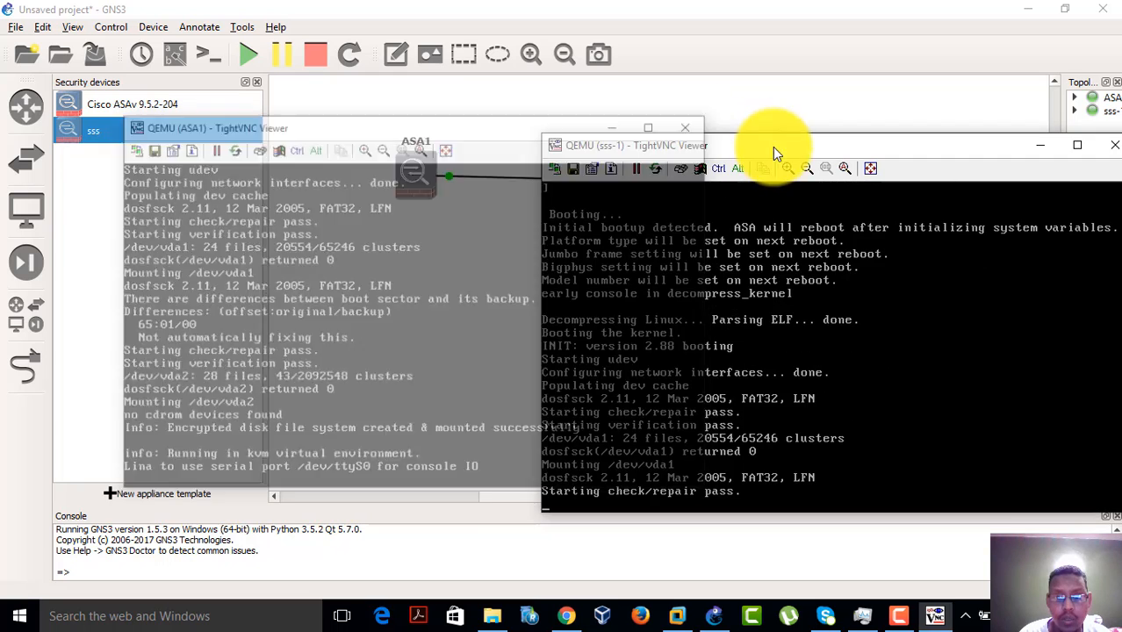
drag(806, 147, 564, 129)
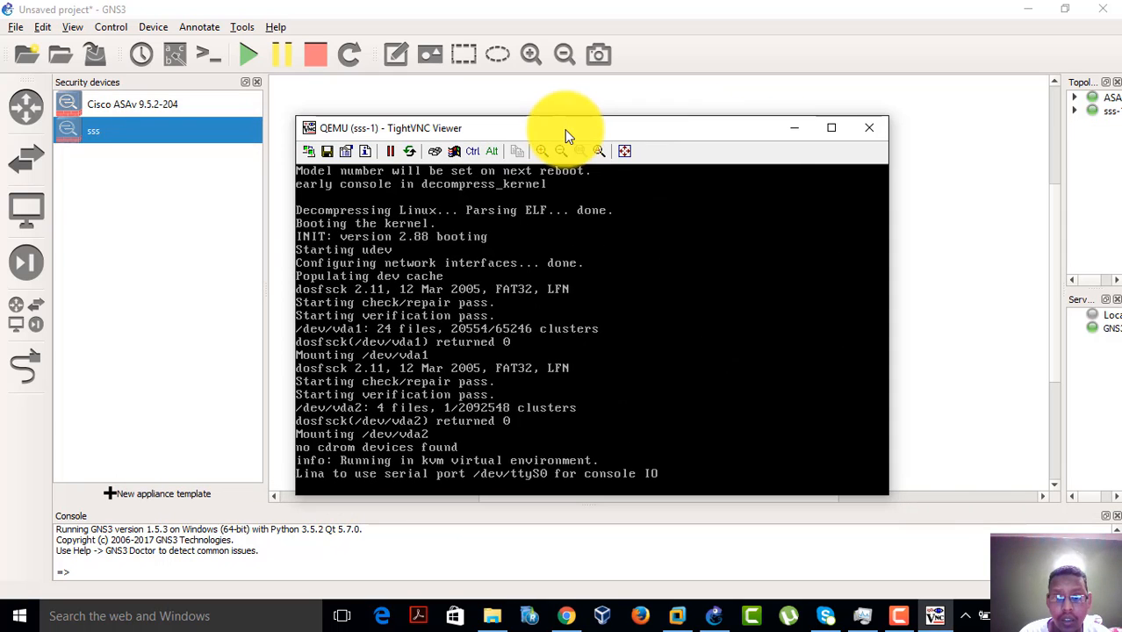
click(872, 131)
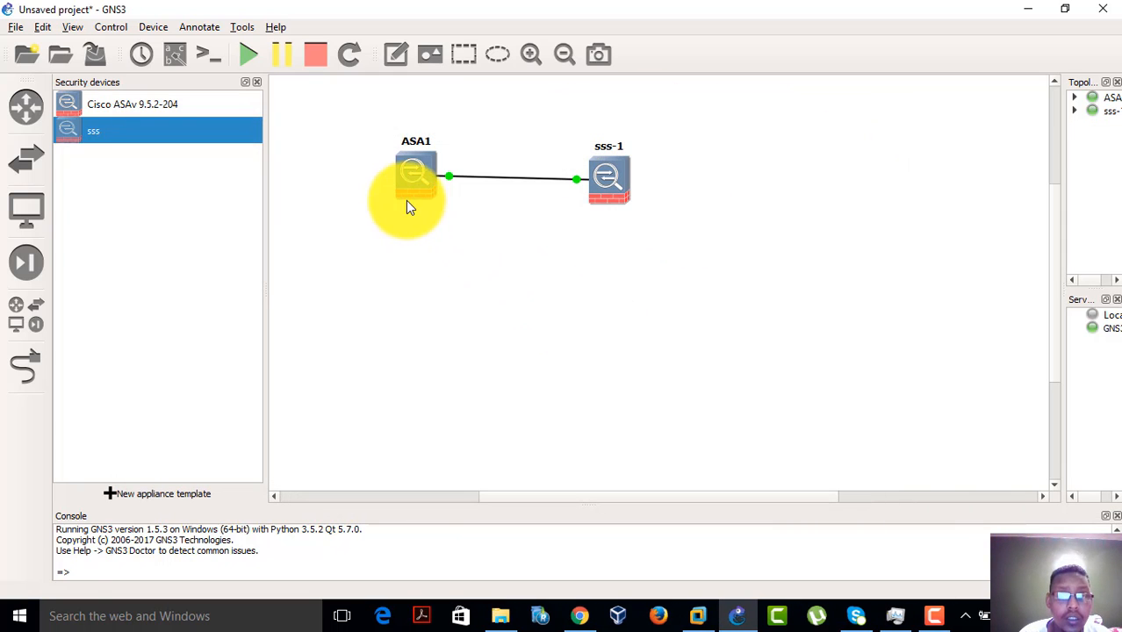
drag(407, 180, 408, 190)
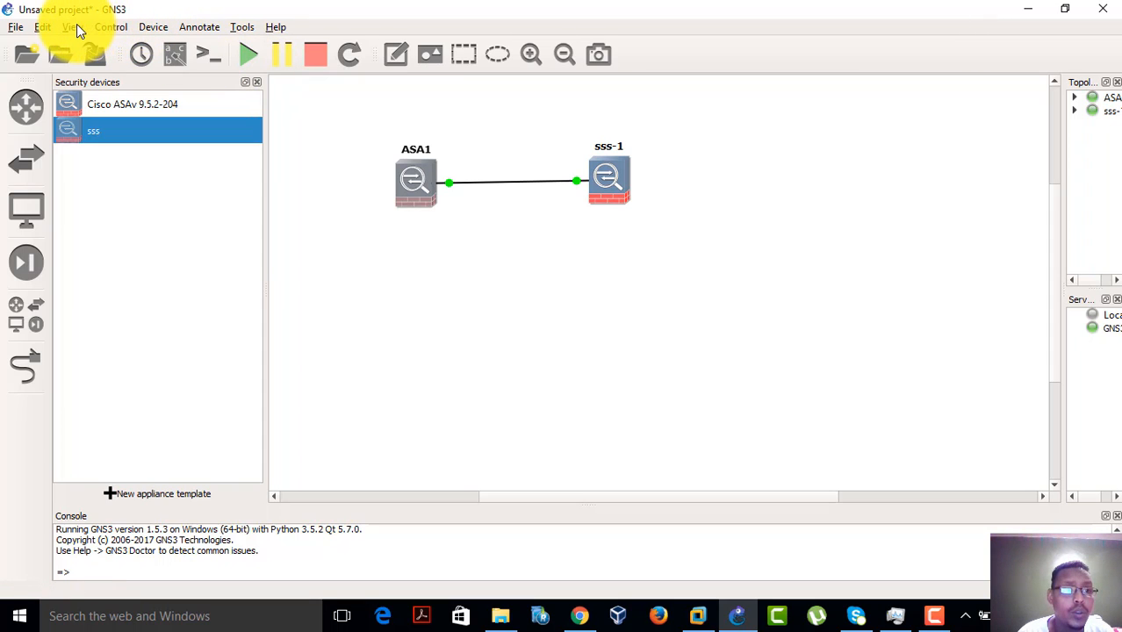
Open the general preferences and copy the SecureCRT console application command used for Telnet
click(39, 25)
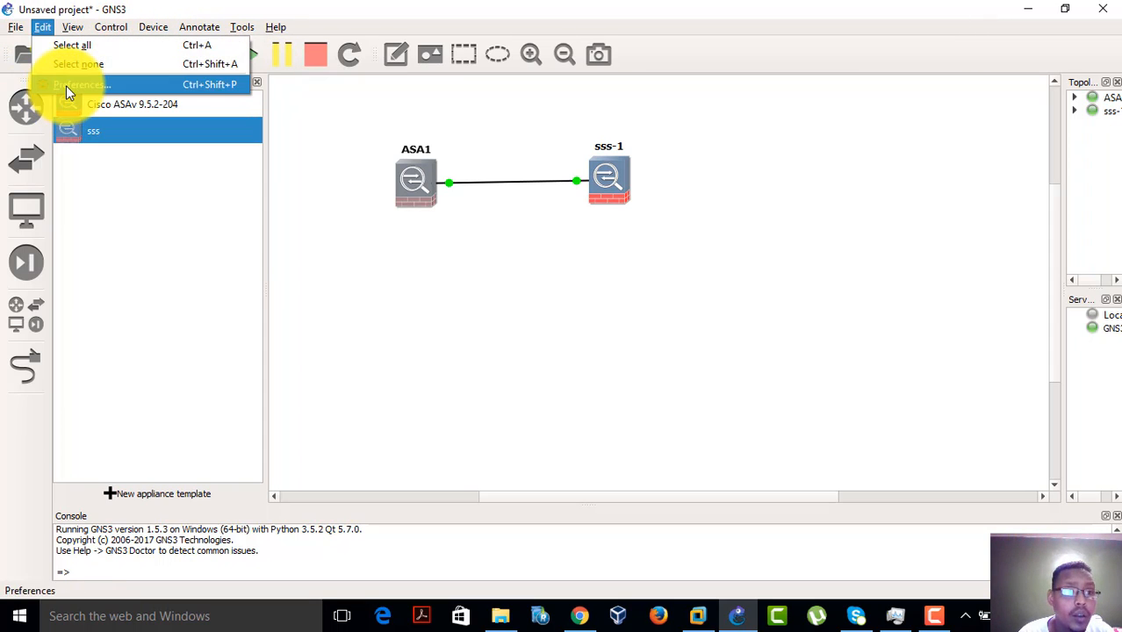
click(66, 85)
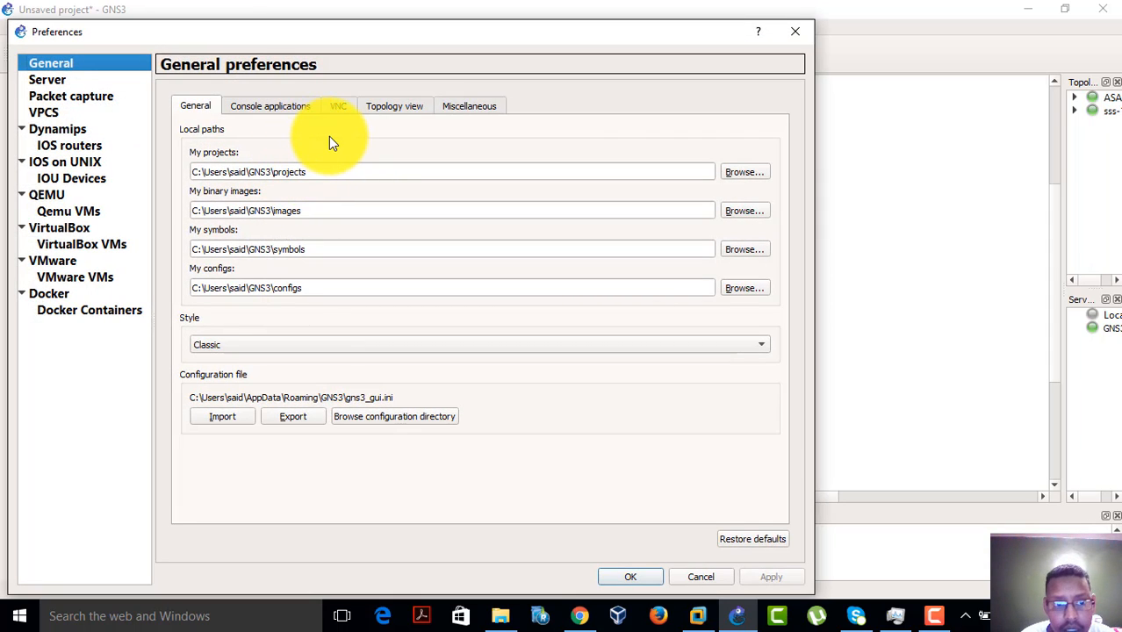
click(295, 105)
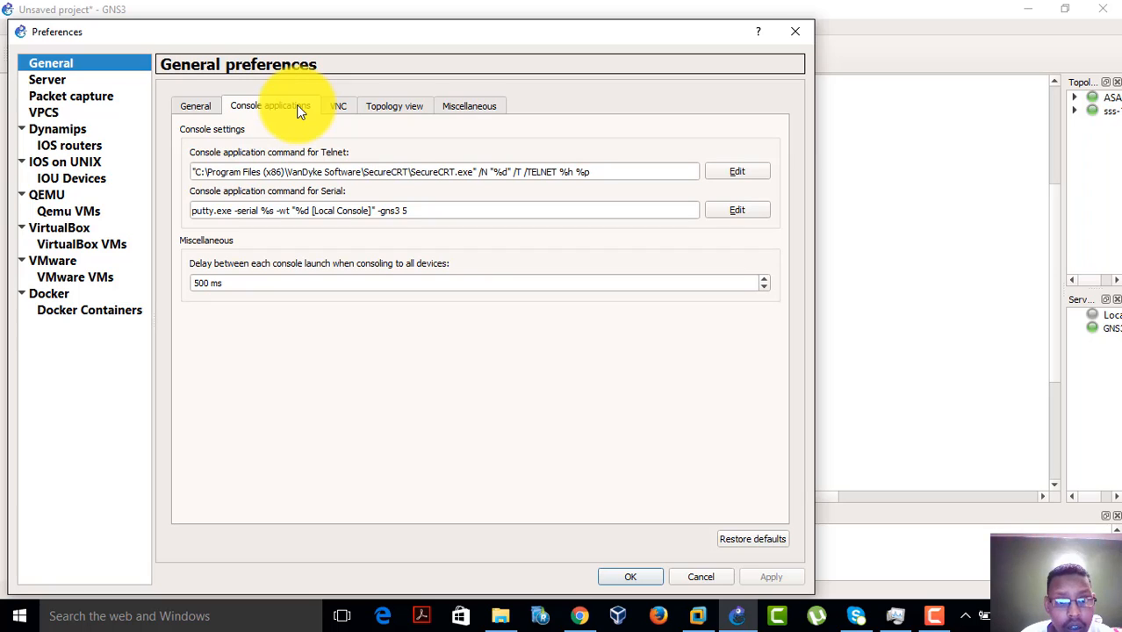
drag(646, 176, 164, 202)
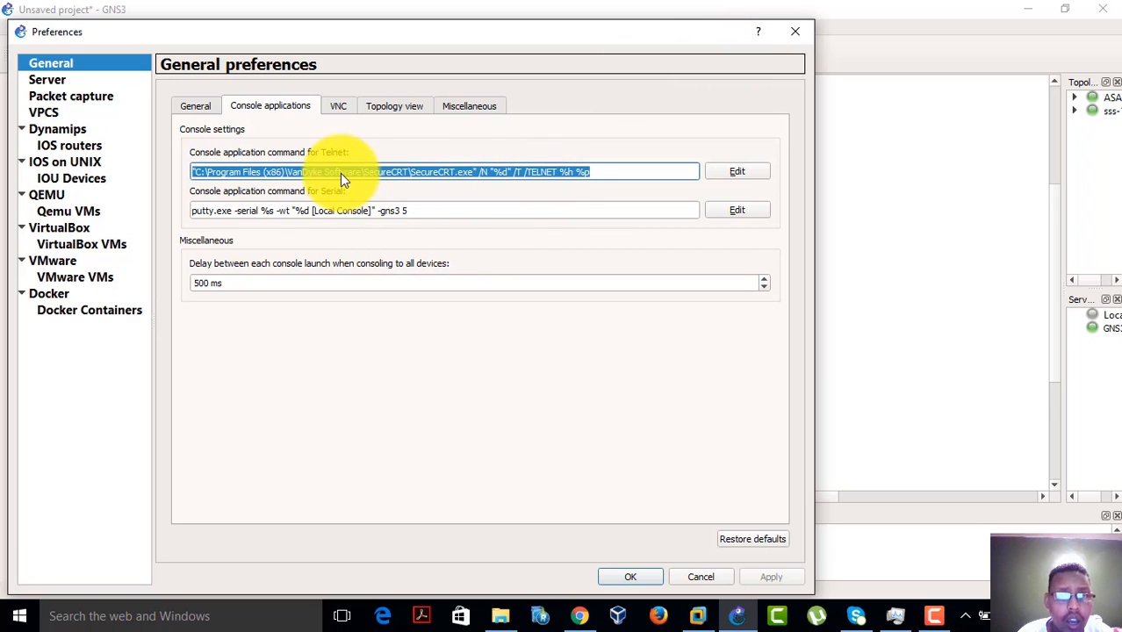
Open the VNC console application command for editing and switch its predefined command to Custom
click(342, 108)
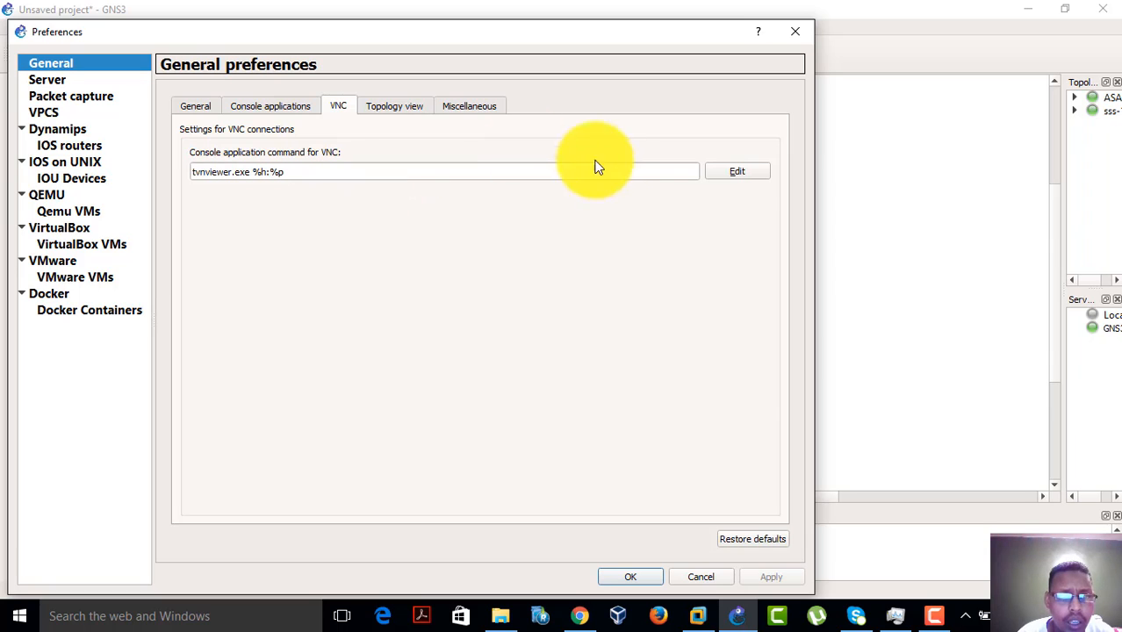
click(738, 172)
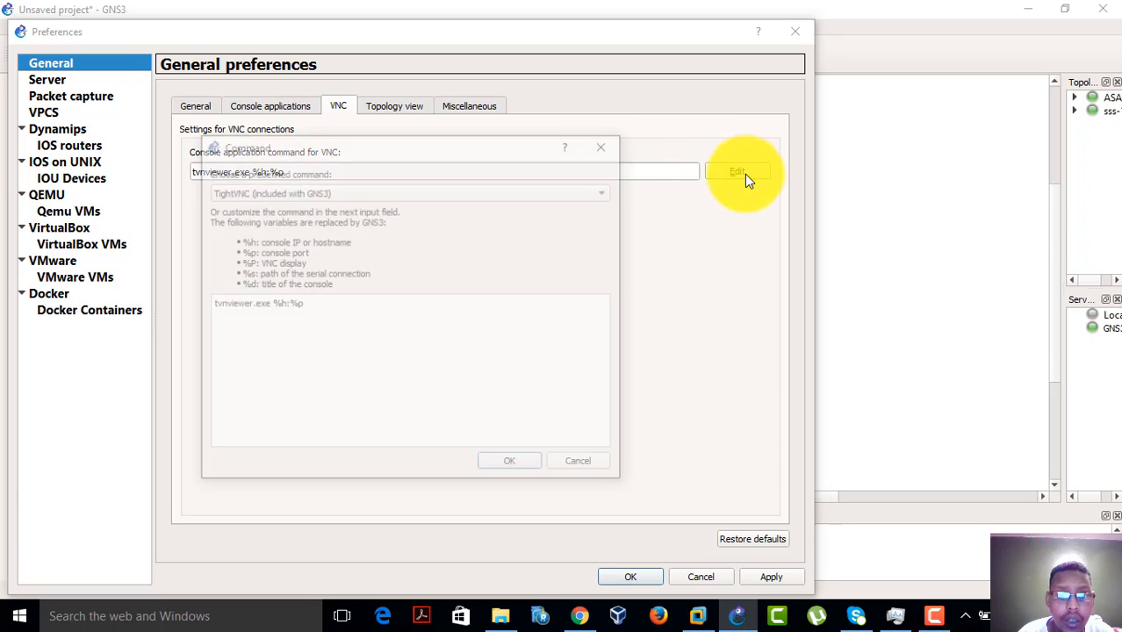
click(510, 191)
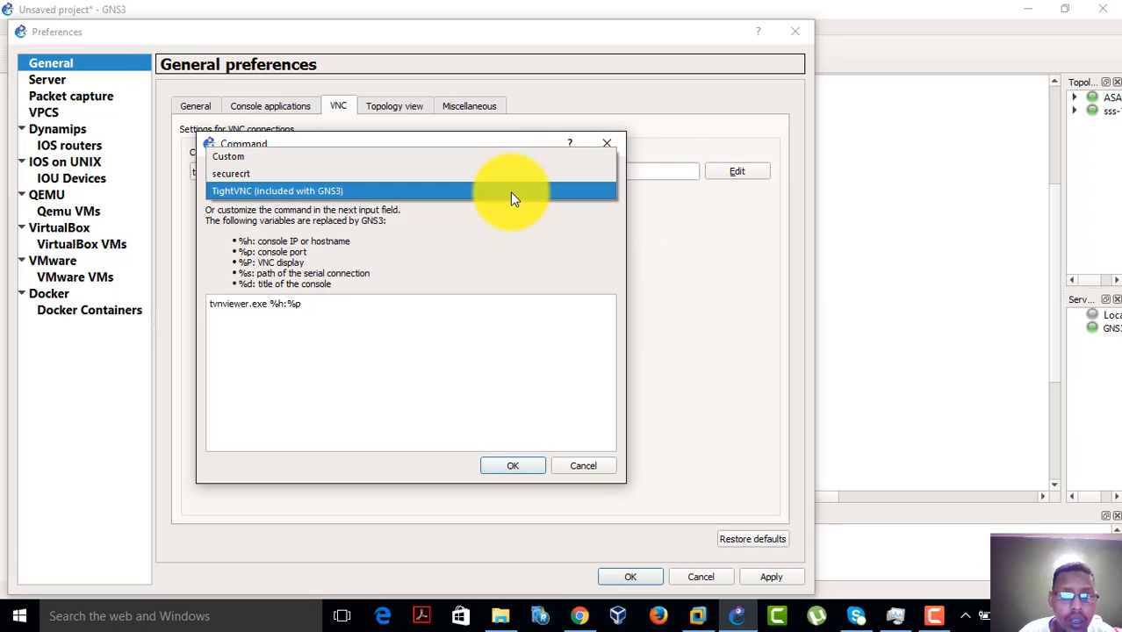
click(510, 191)
click(551, 194)
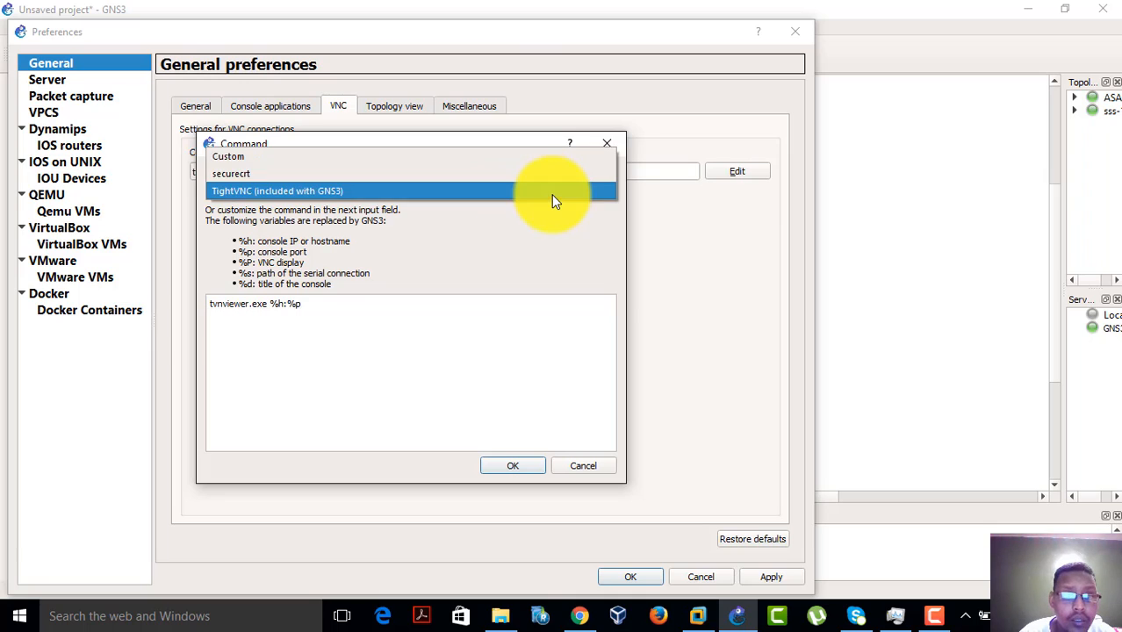
click(408, 162)
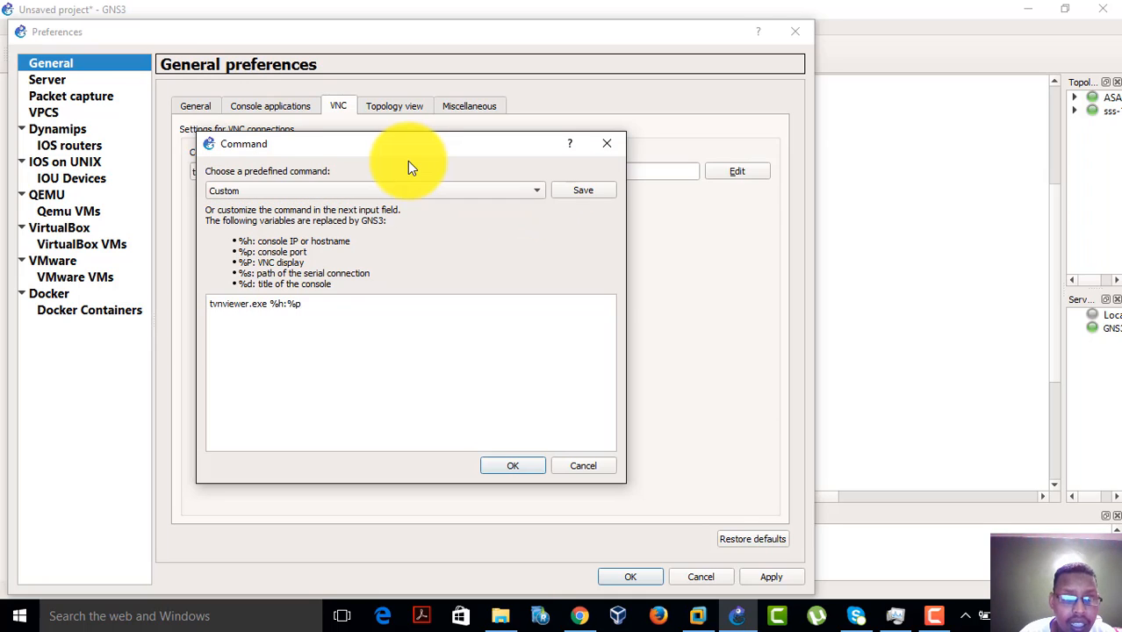
Try to save the custom VNC command as a predefined command named after SecureCRT
click(582, 191)
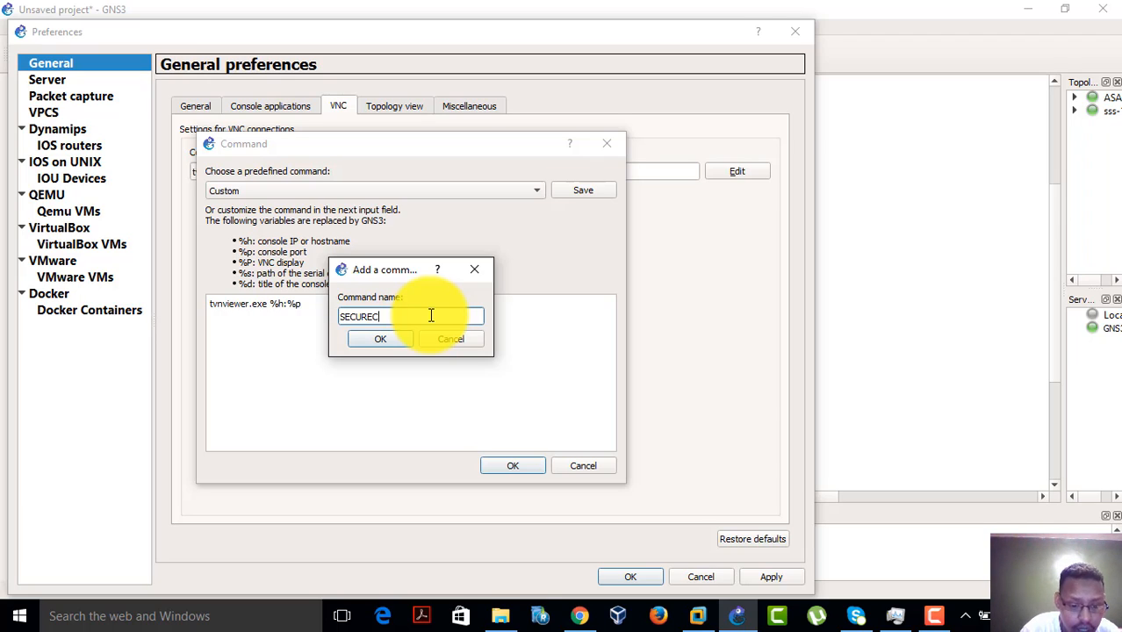
click(378, 340)
click(576, 192)
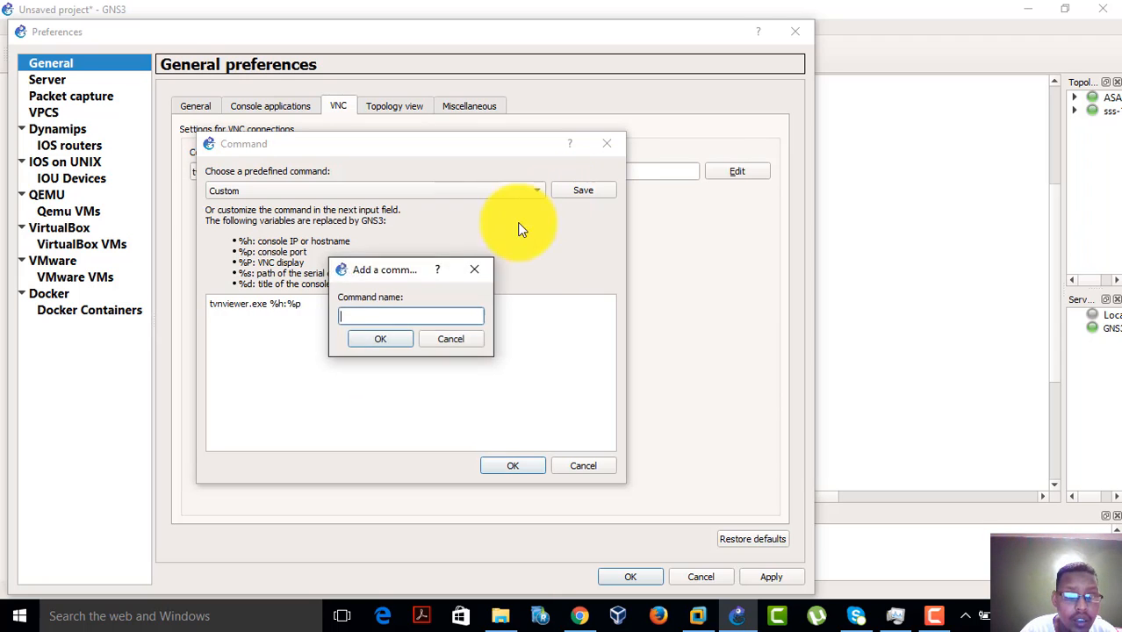
click(382, 342)
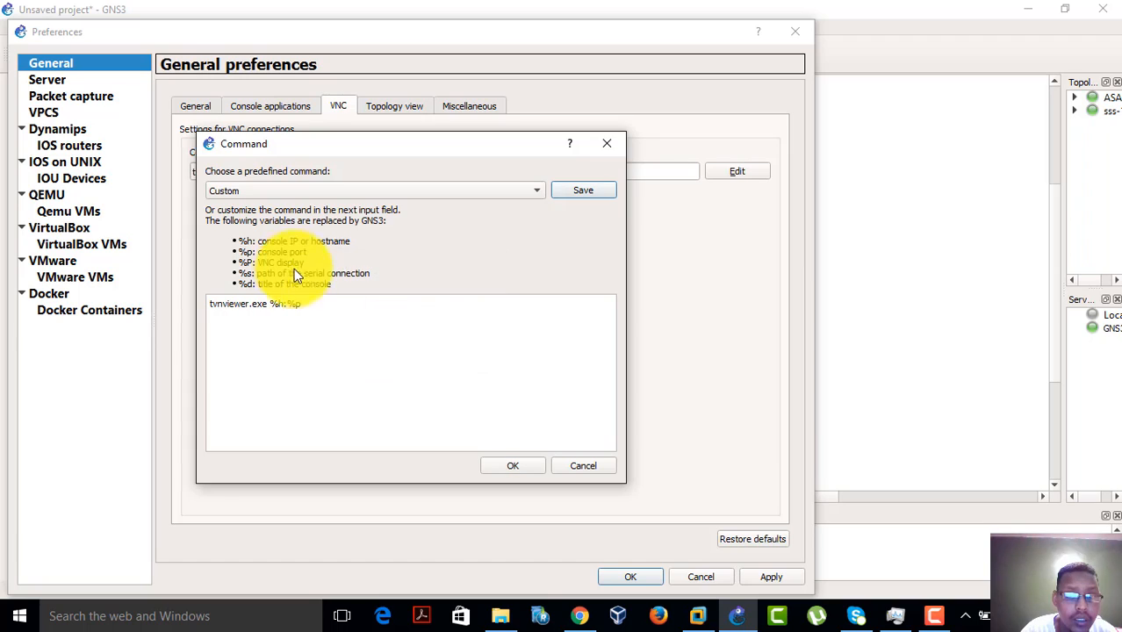
click(598, 44)
click(487, 144)
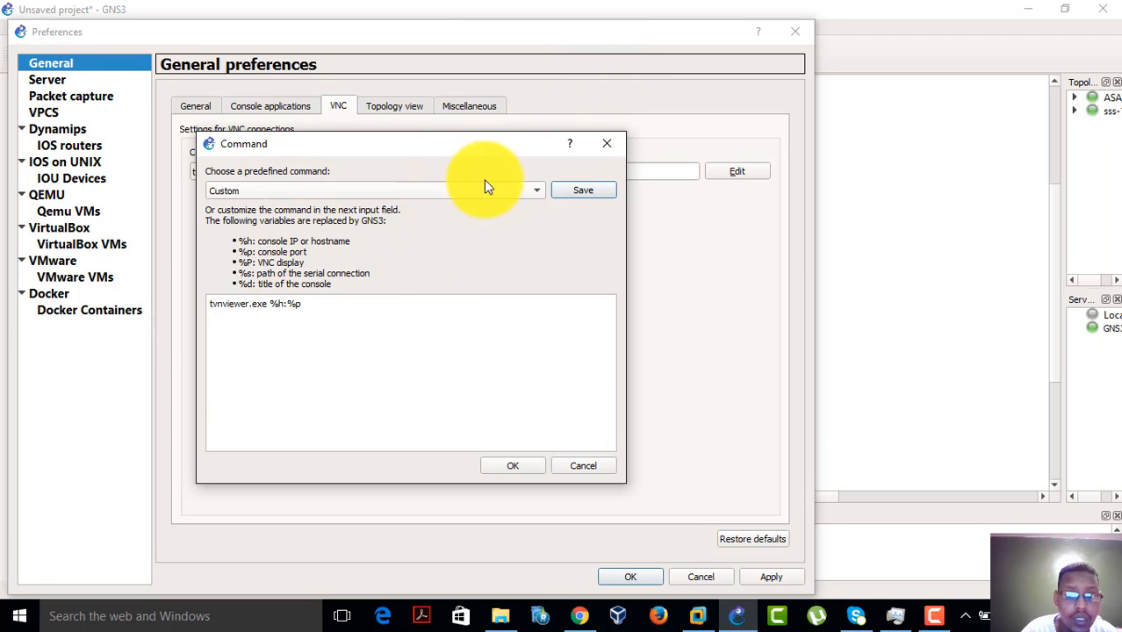
click(584, 191)
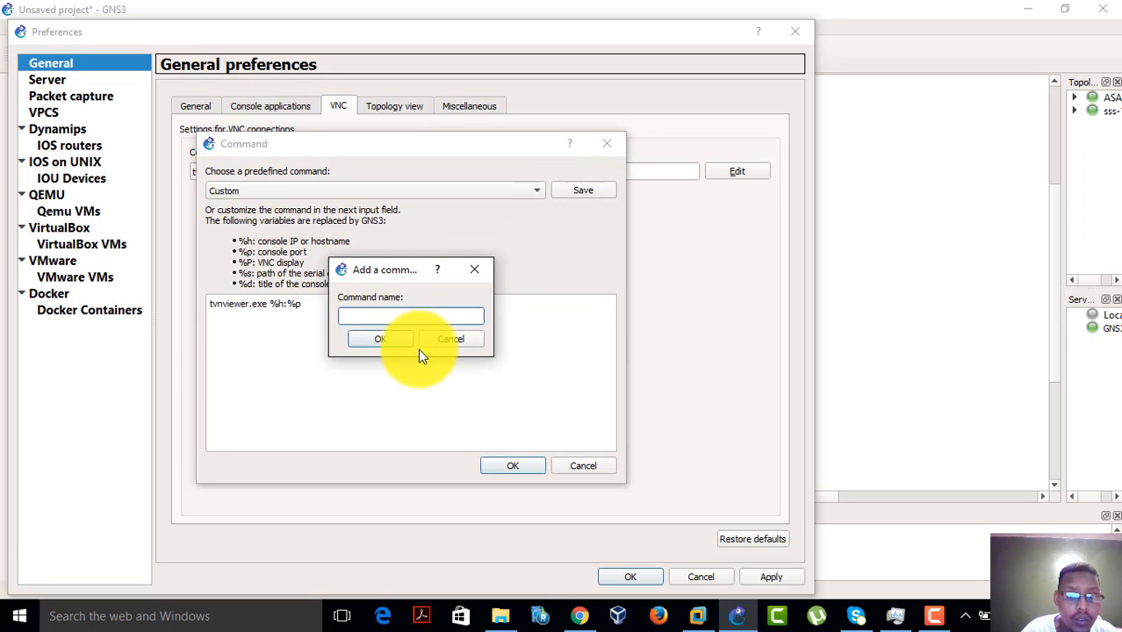
click(460, 338)
Replace the VNC command with "C:\Program Files (x86)\VanDyke Software\SecureCRT\SecureCRT.exe" /N "%d" /T /TELNET %h %p and apply it
click(297, 313)
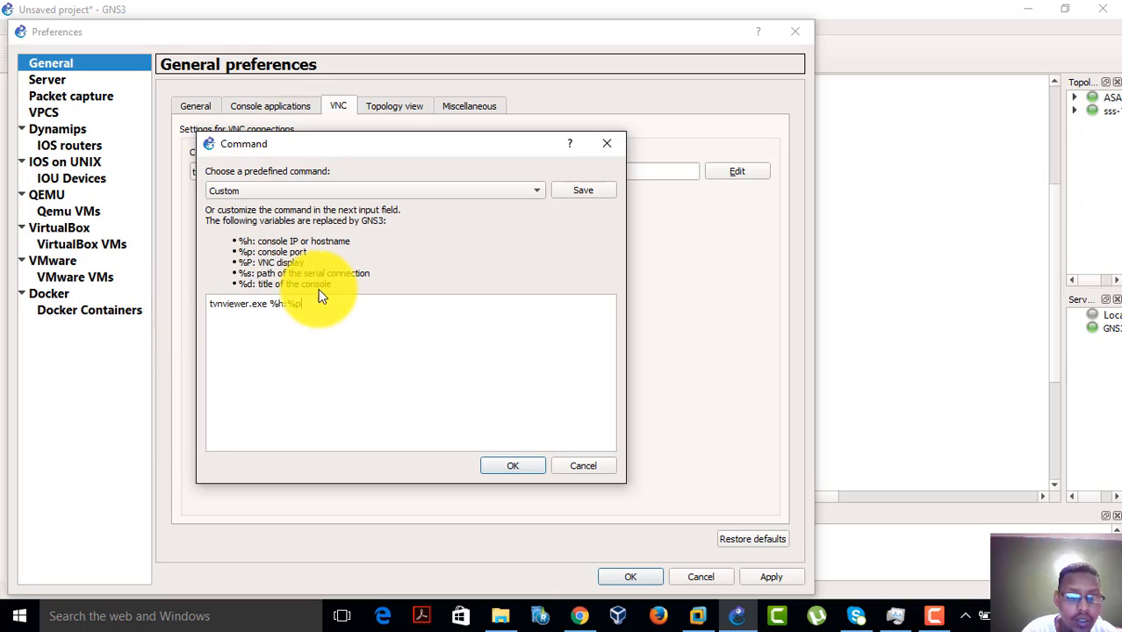
drag(309, 303, 200, 295)
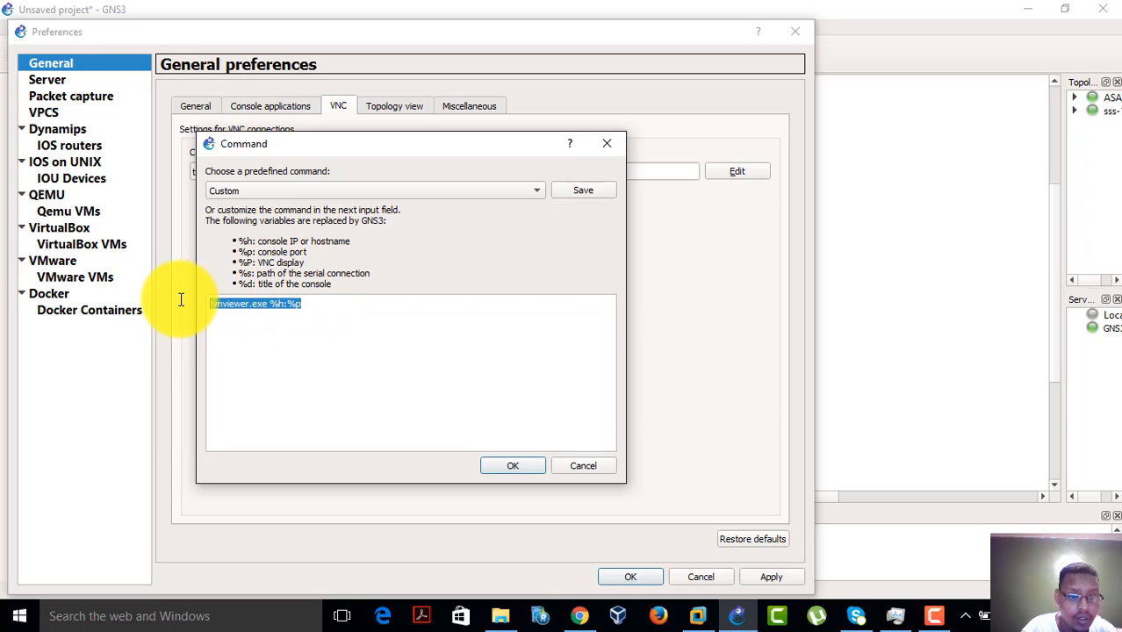
text("C:\Program Files (x86)\VanDyke Software\SecureCRT\SecureCRT.exe" /N "%d" /T /TELNET %h %p)
click(513, 466)
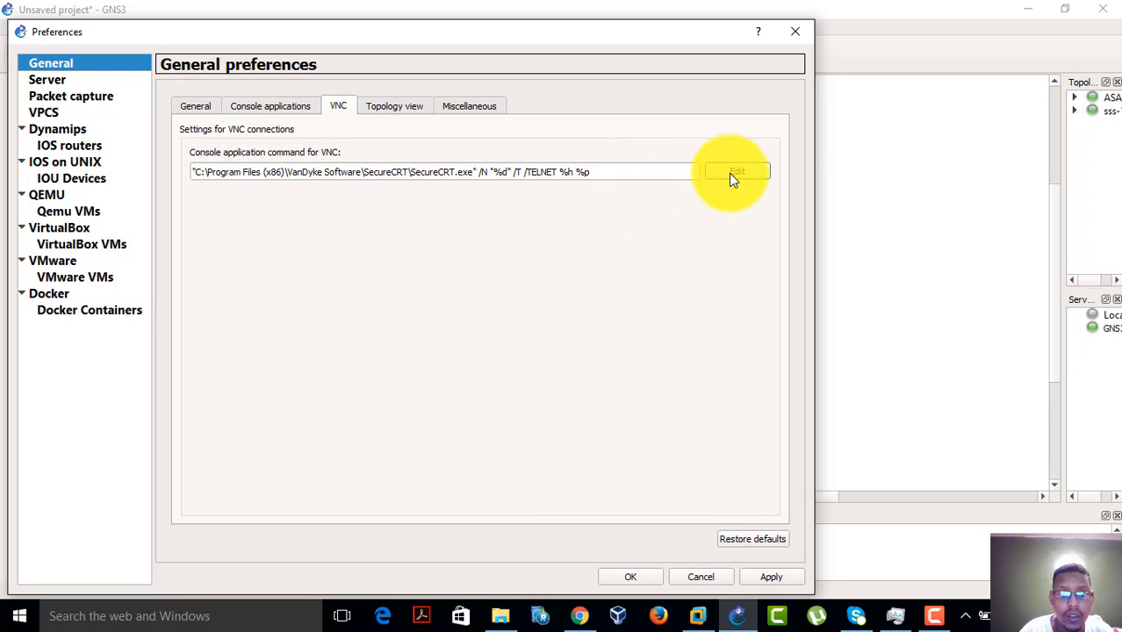
click(768, 579)
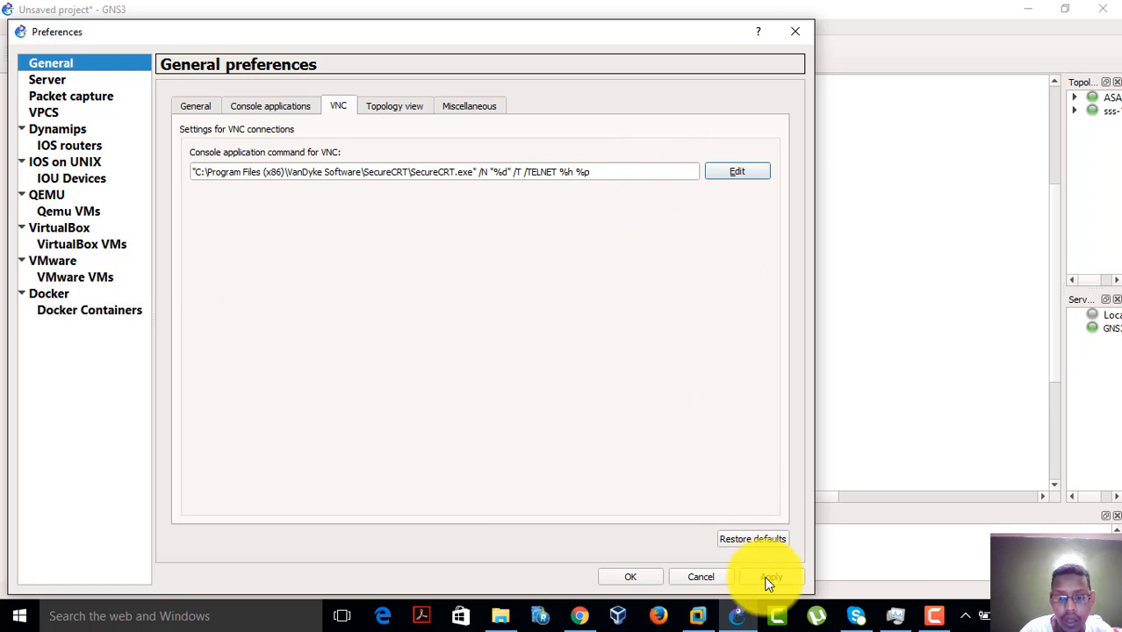
Compare the VNC console command with the Telnet one, reconfirm the VNC command, and apply and close the preferences
drag(592, 172, 188, 171)
click(259, 103)
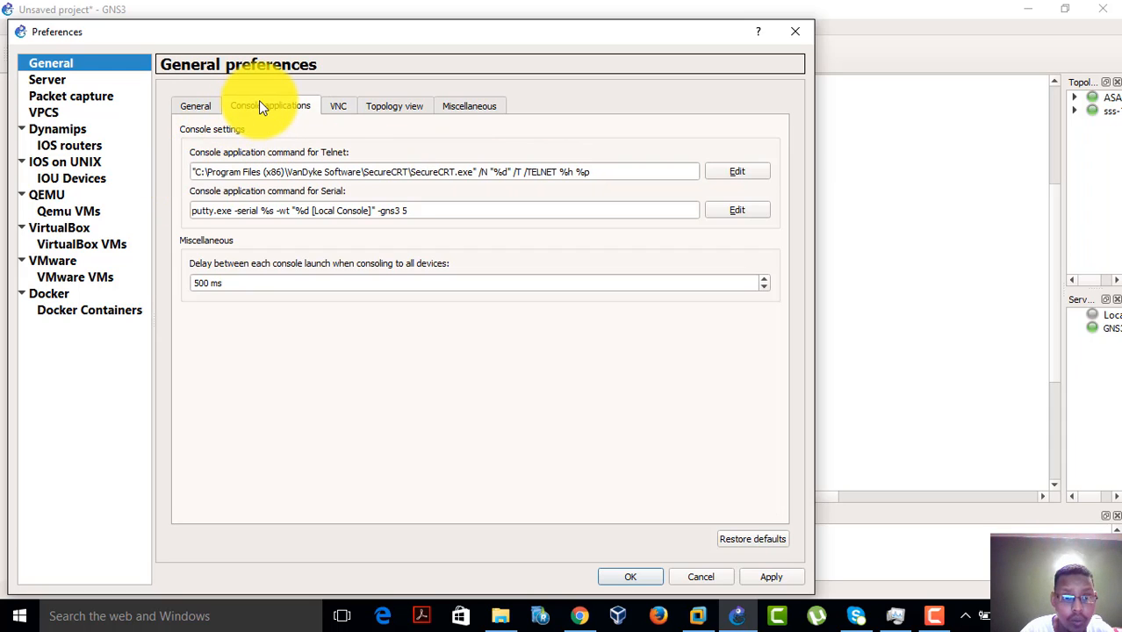
triple_click(311, 175)
click(338, 106)
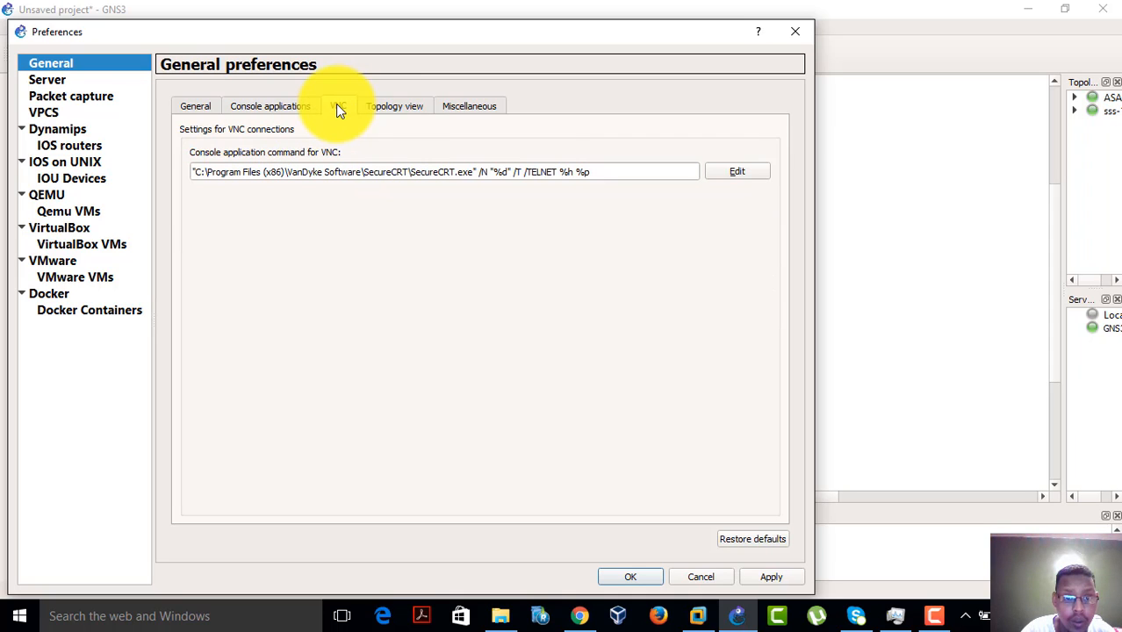
click(744, 175)
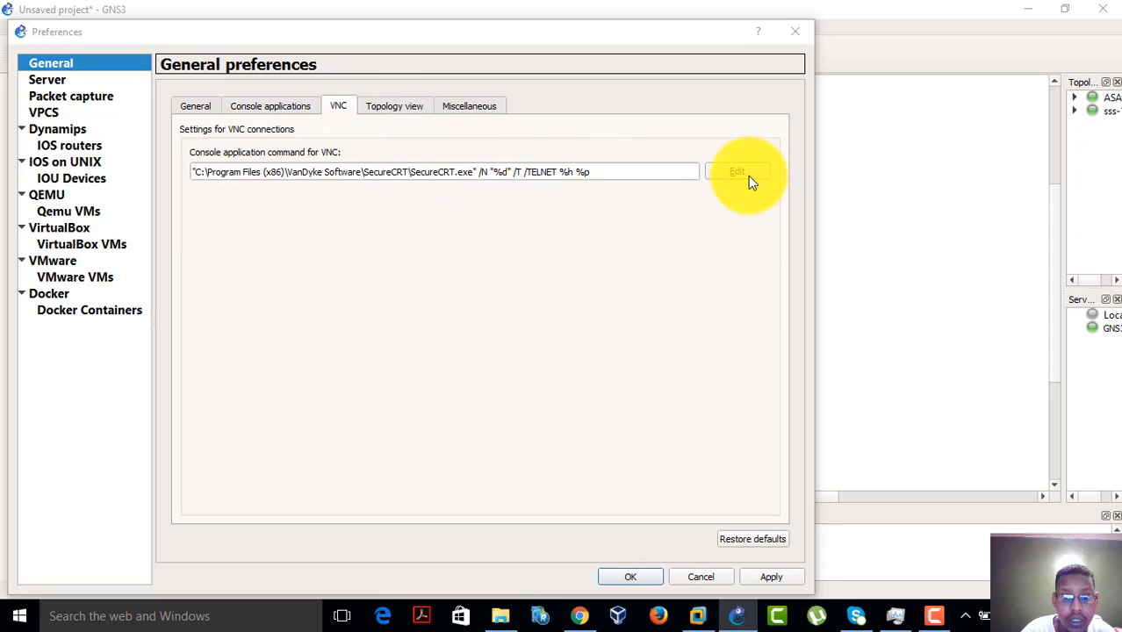
click(502, 466)
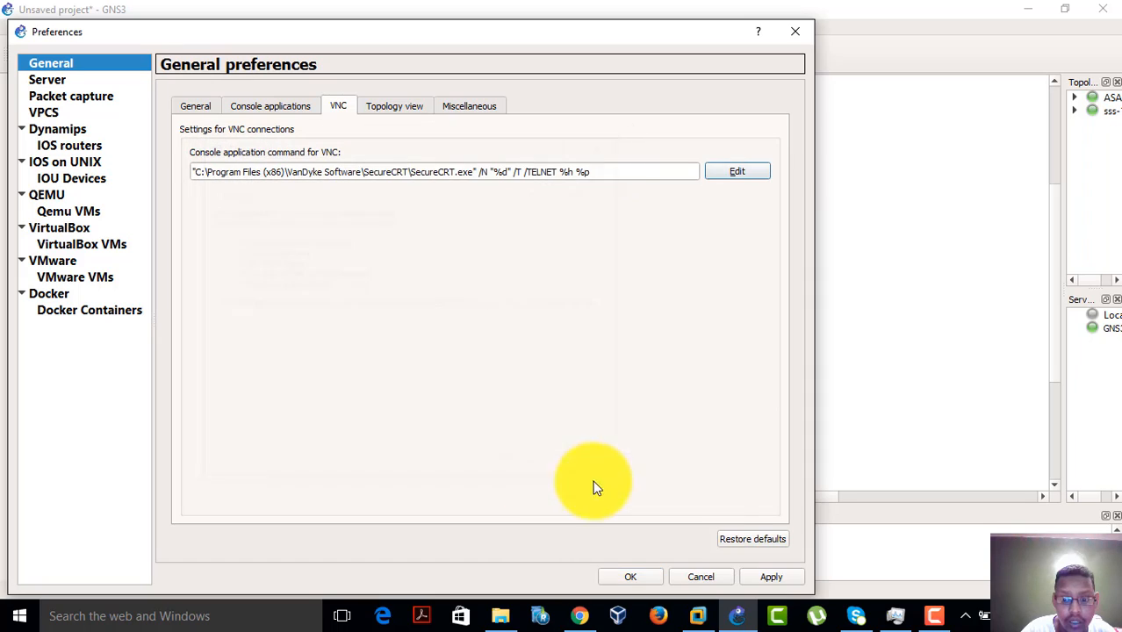
click(766, 579)
click(624, 580)
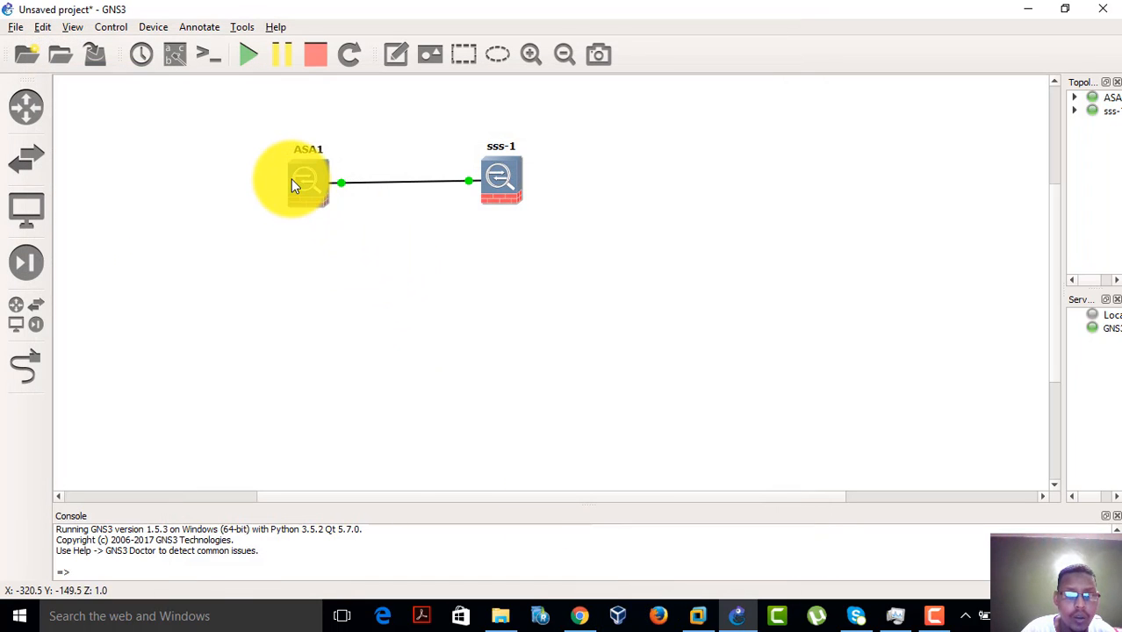
Open a custom console on ASA1 with the SecureCRT Telnet command, and disconnect the session
right_click(295, 185)
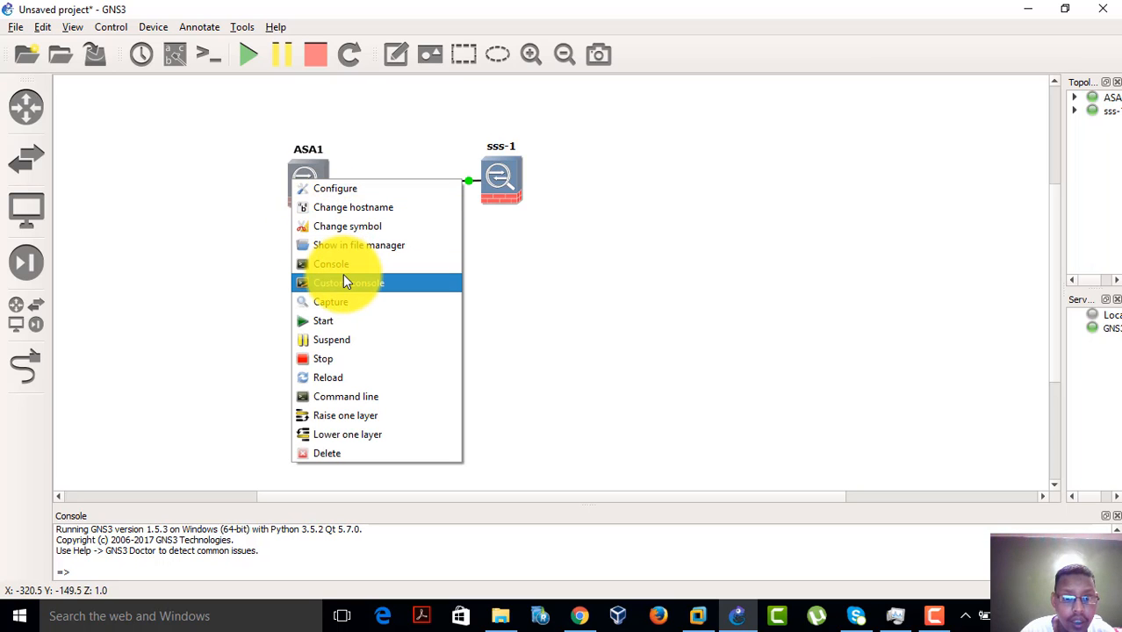
click(345, 280)
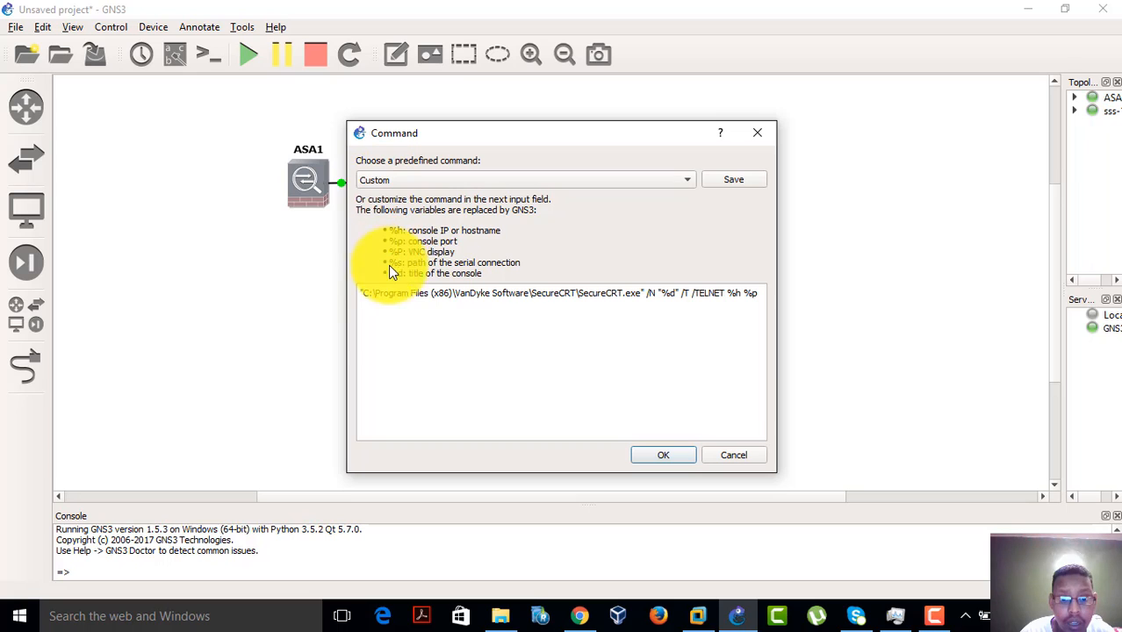
drag(491, 304, 500, 299)
click(712, 378)
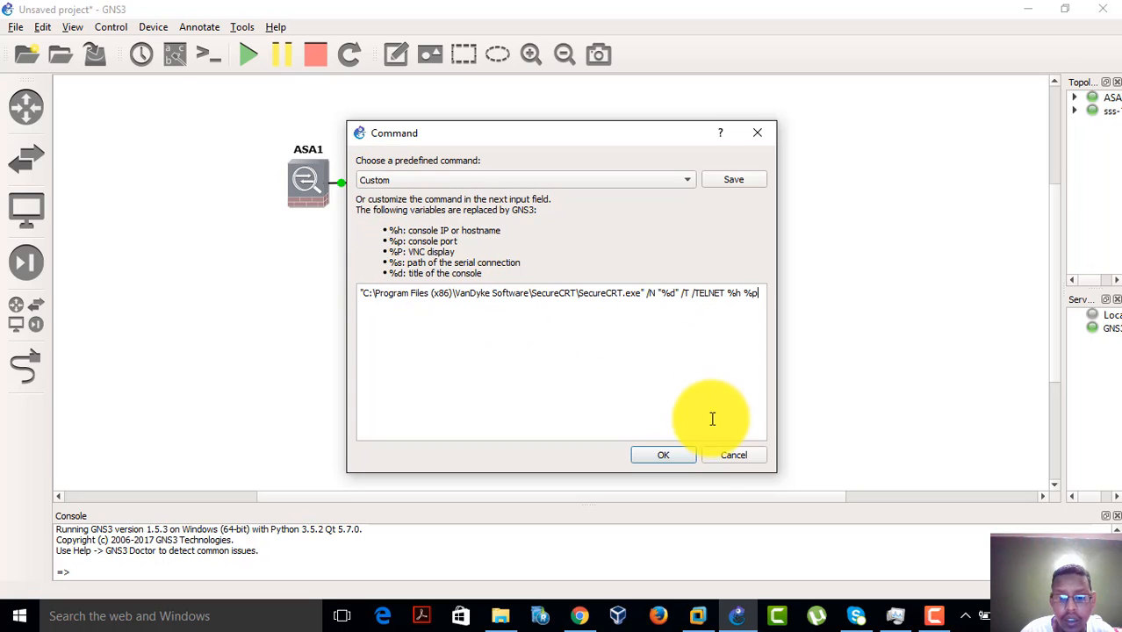
click(668, 455)
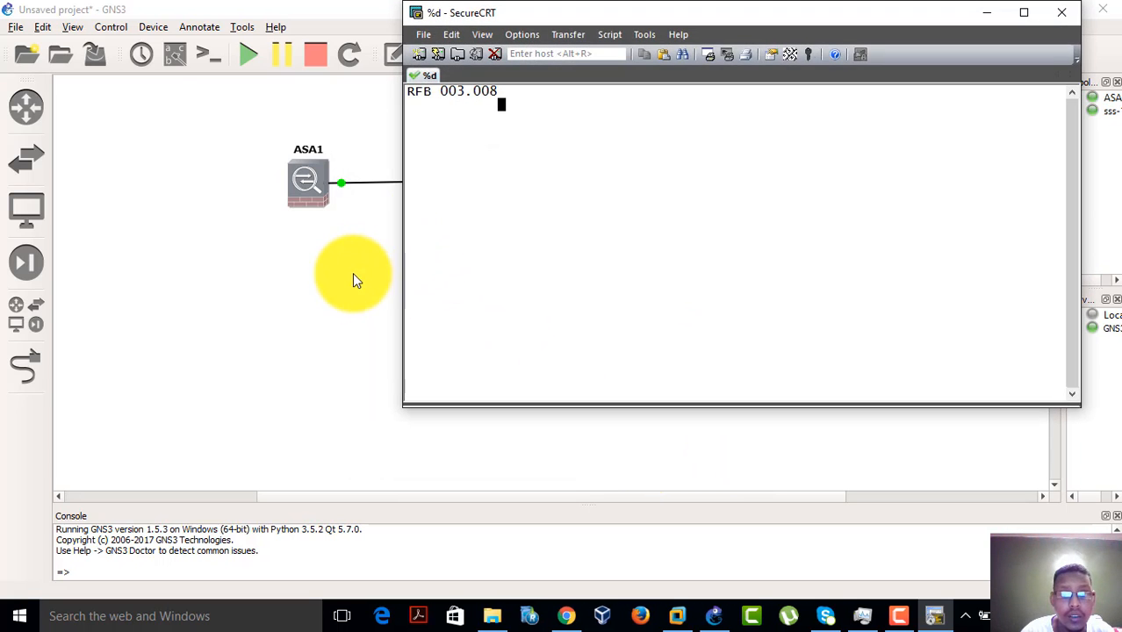
click(1058, 12)
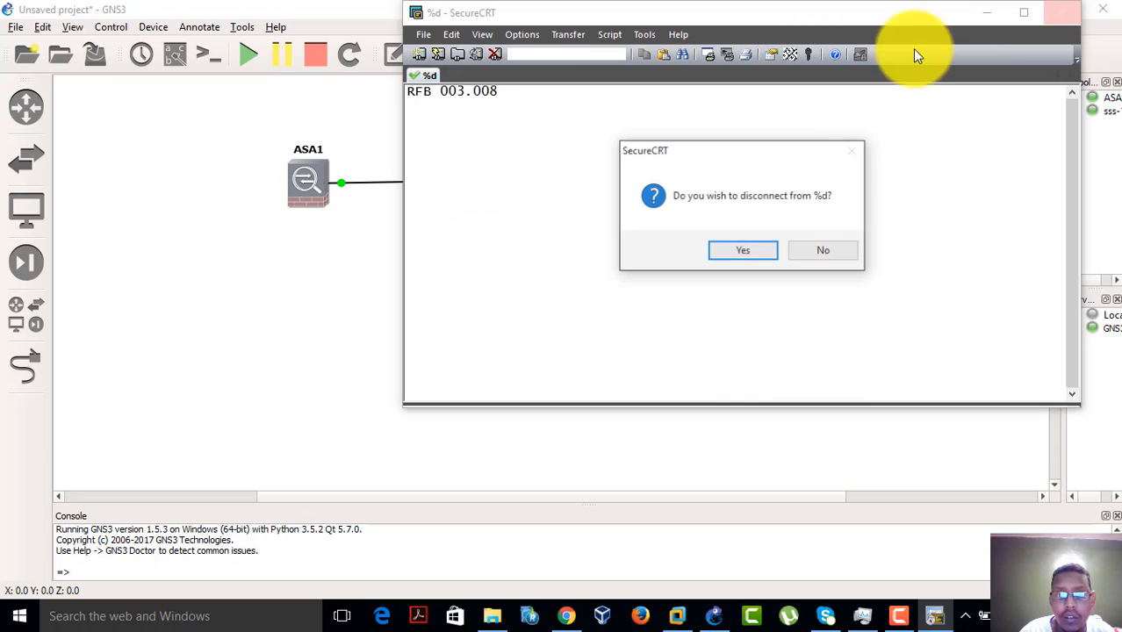
click(729, 250)
Open ASA1's default console to test the connection, and disconnect from it
double_click(305, 193)
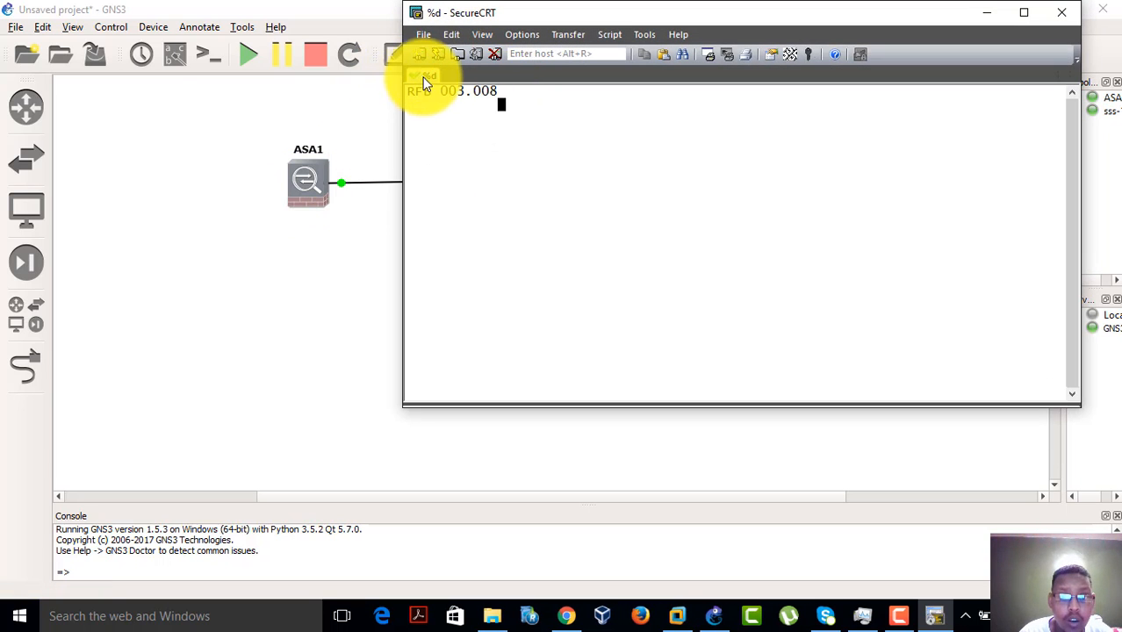
click(1062, 12)
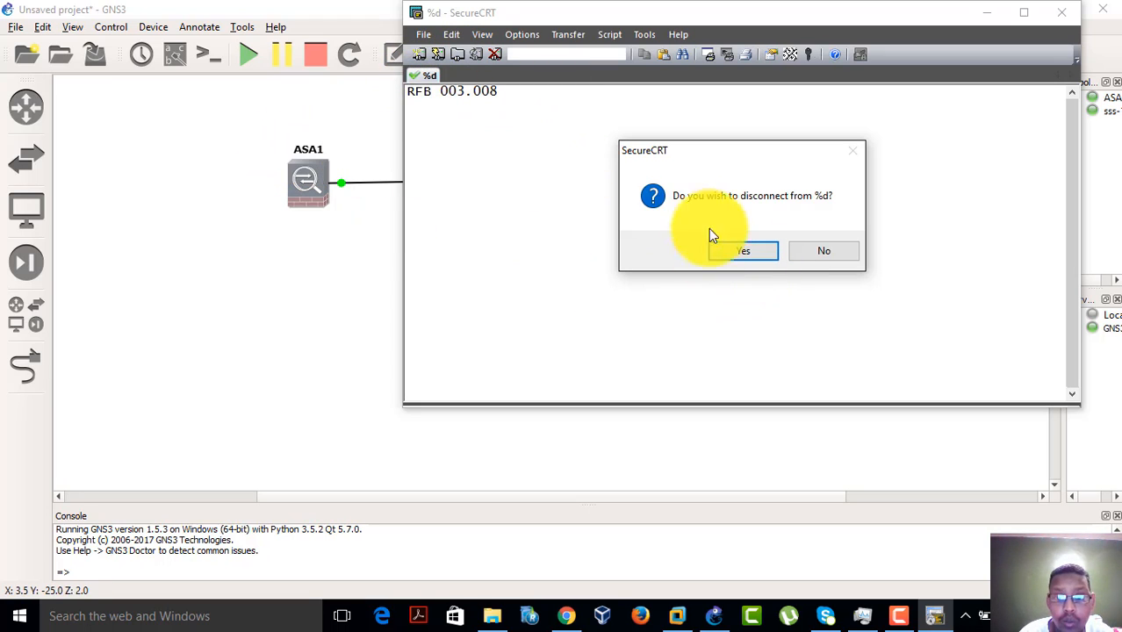
click(758, 256)
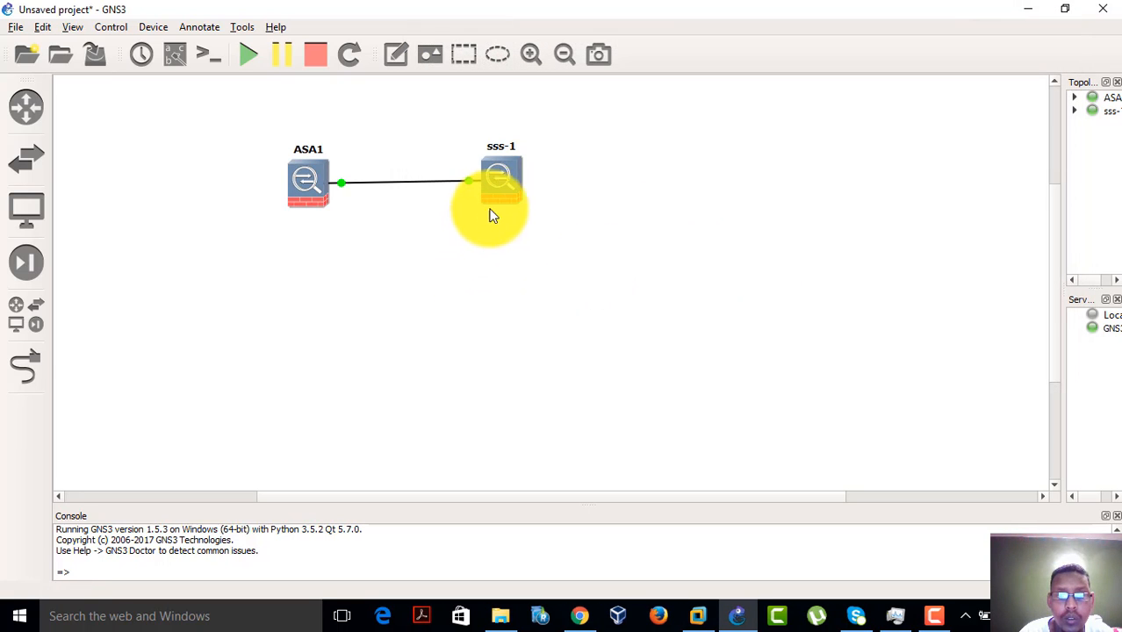
Change the hostname of the sss-1 node to ASA2
right_click(498, 199)
click(556, 228)
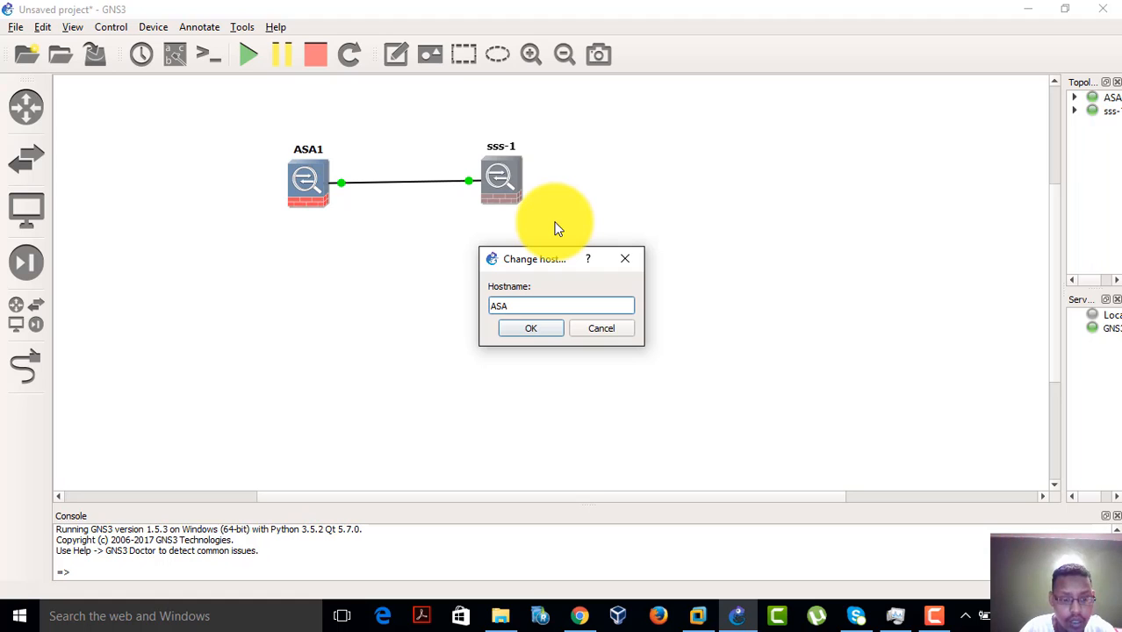
click(531, 328)
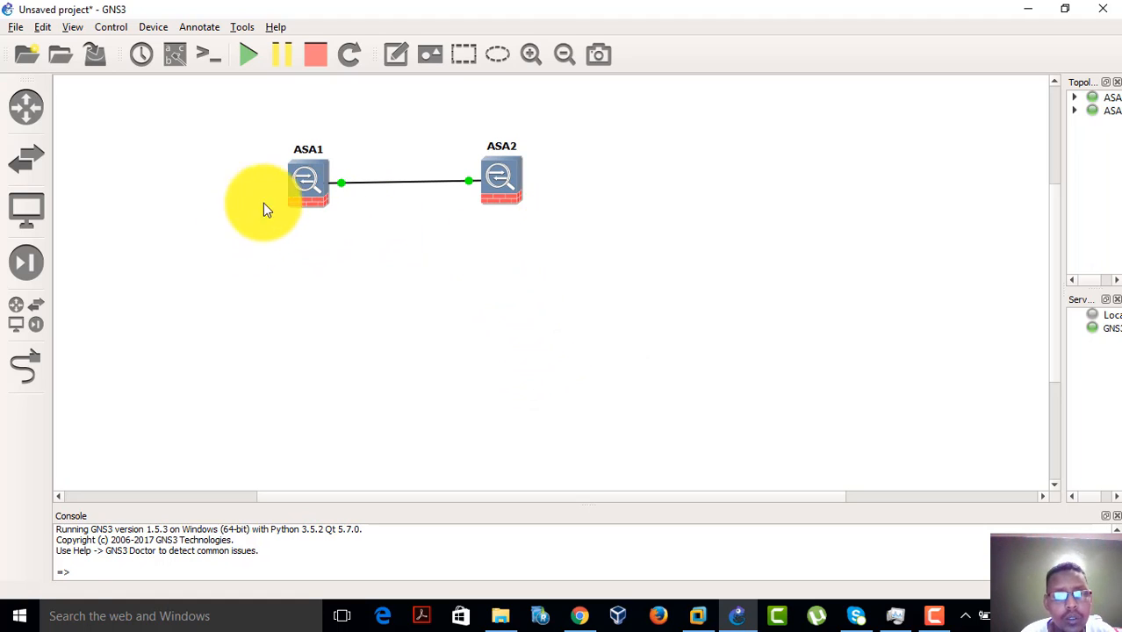
Set the console type of the sss Qemu VM template to telnet, and apply and close the preferences
click(42, 27)
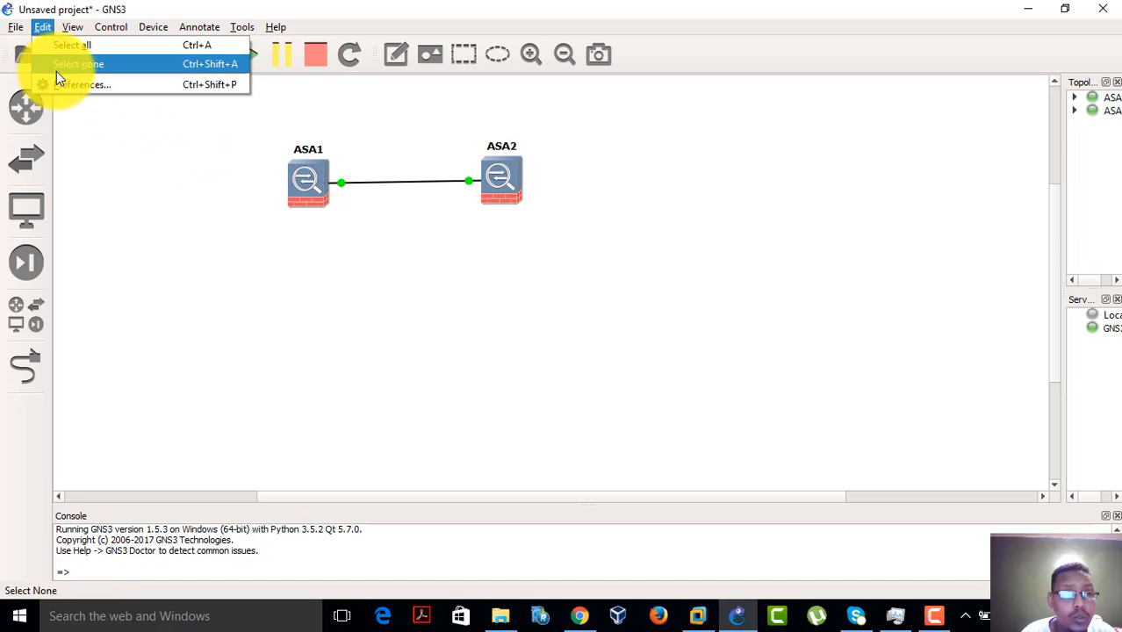
click(75, 86)
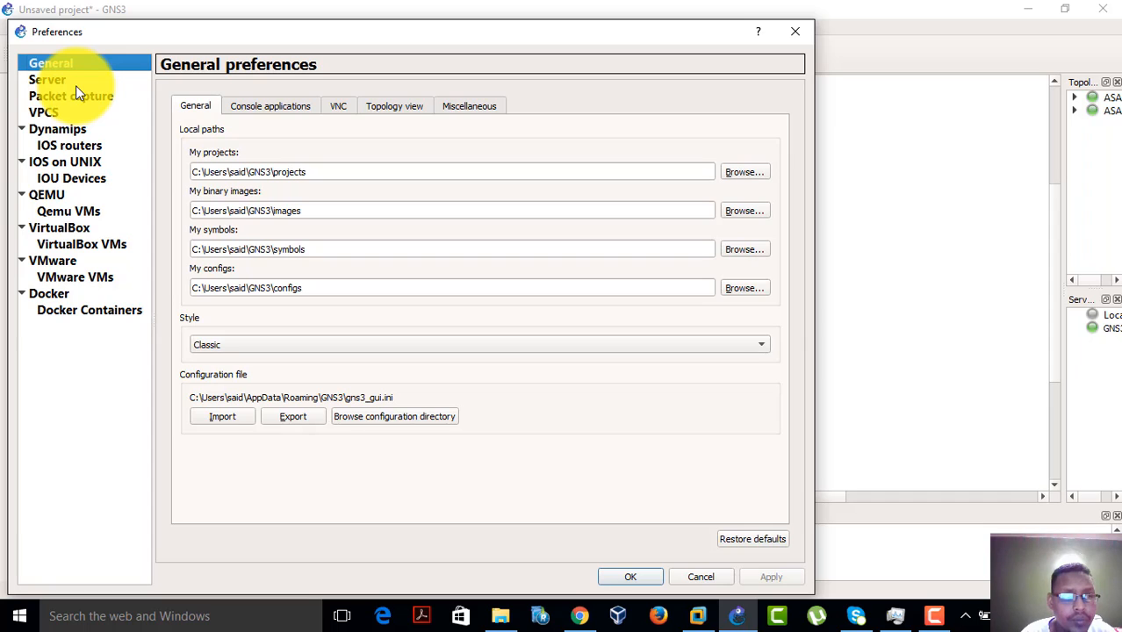
click(91, 211)
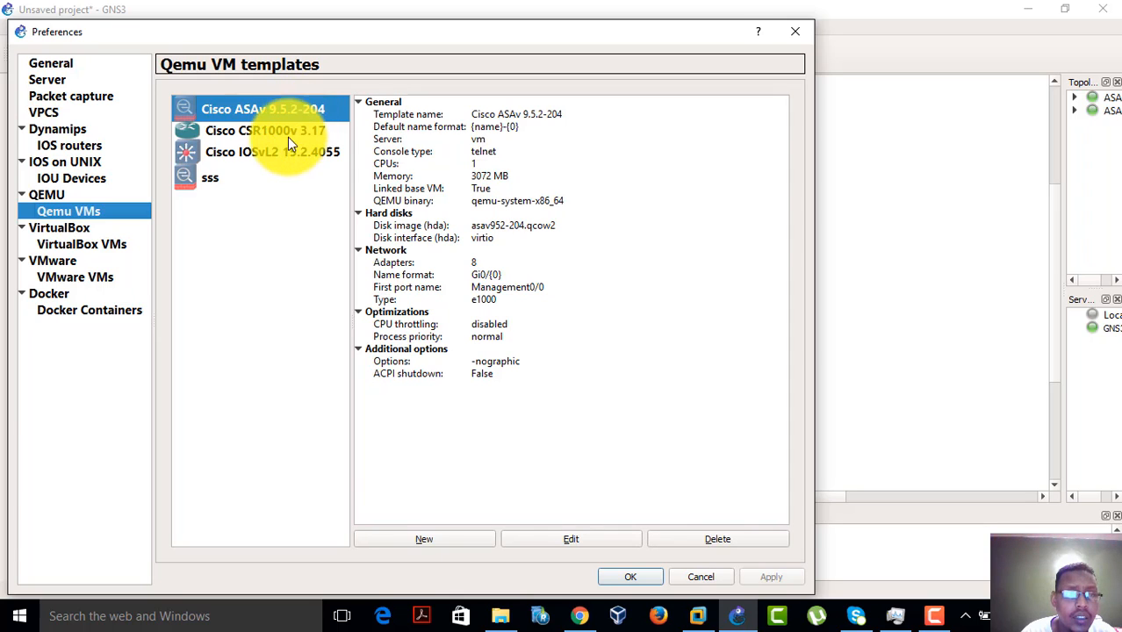
click(206, 179)
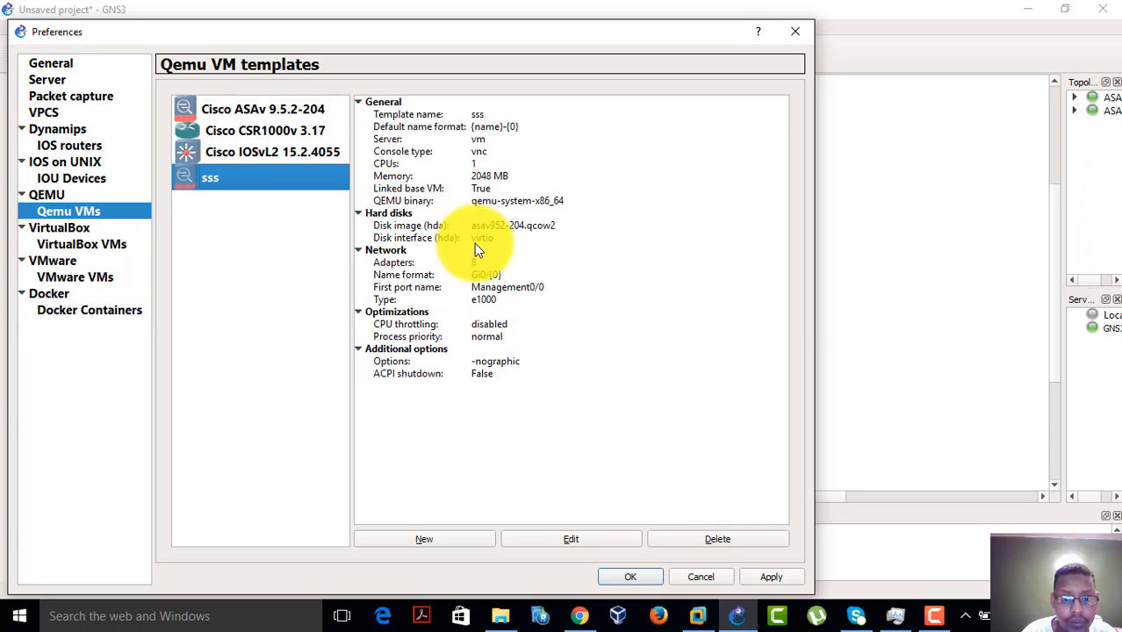
click(407, 151)
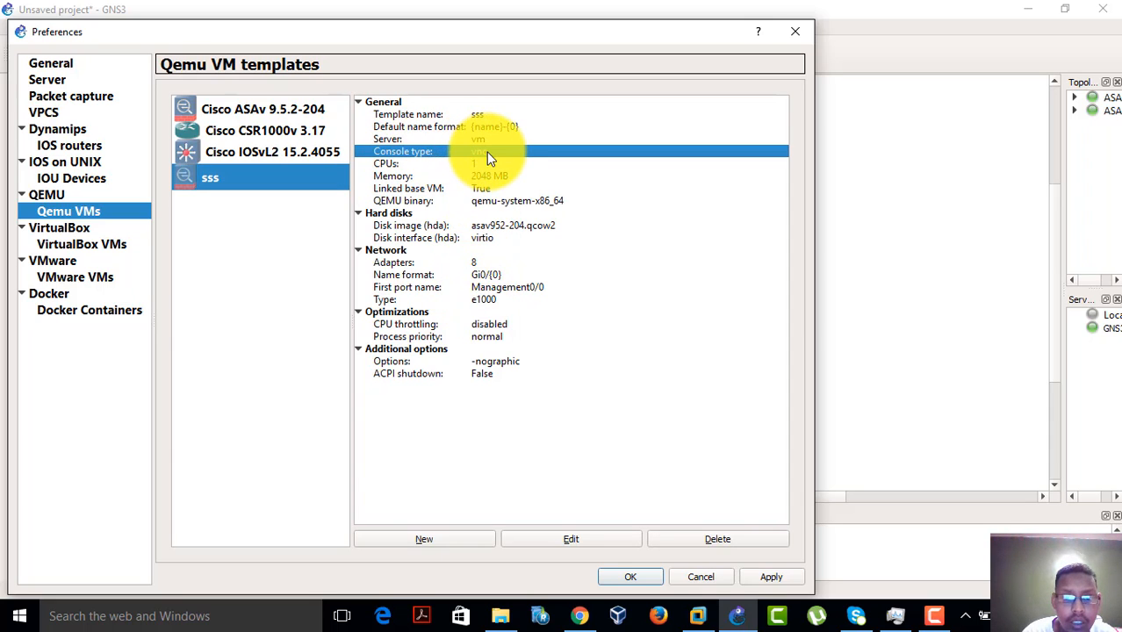
click(551, 539)
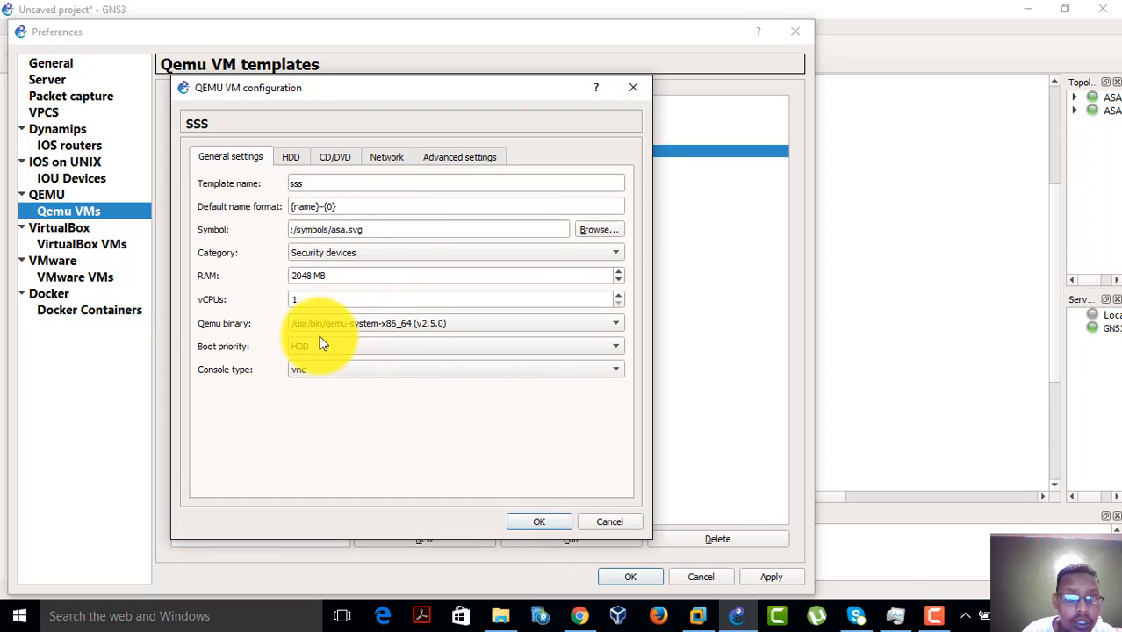
click(322, 368)
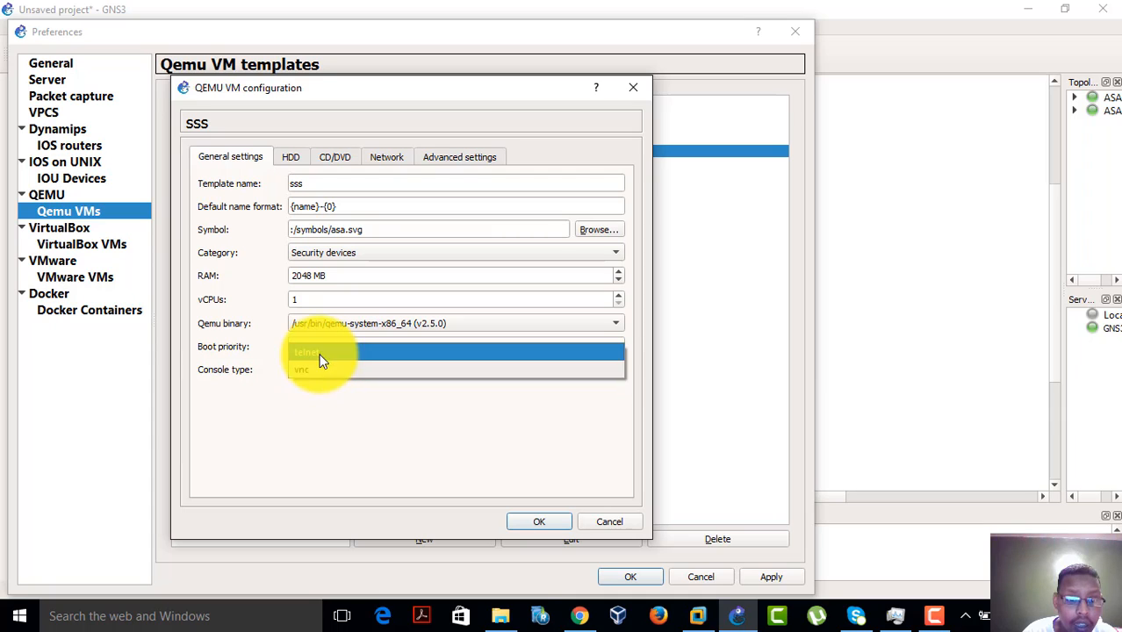
click(321, 353)
click(544, 524)
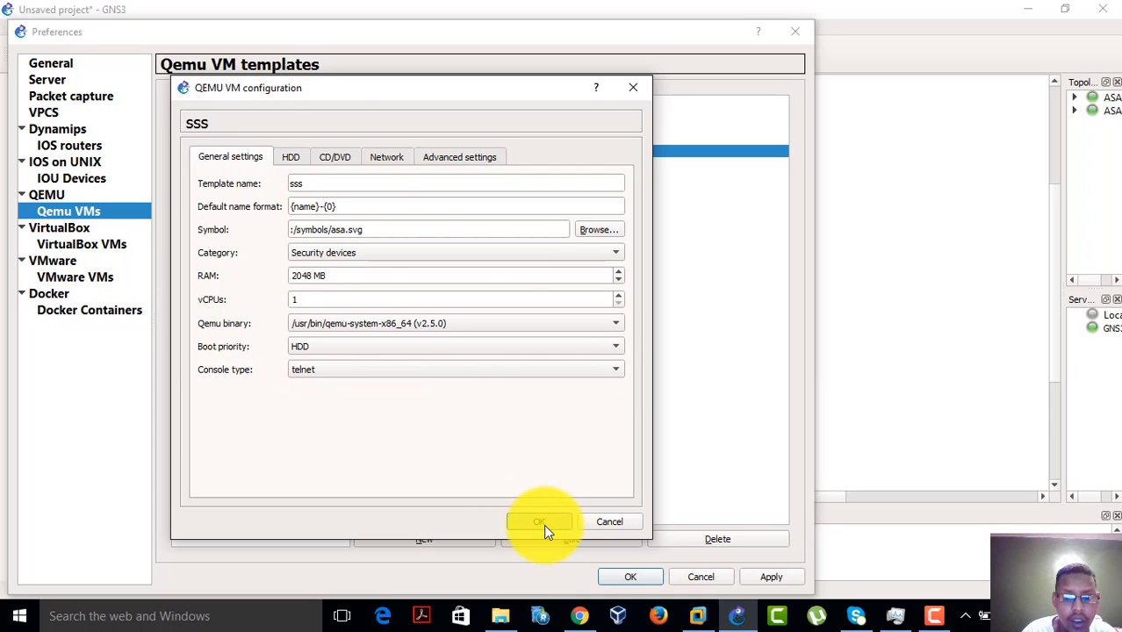
click(766, 577)
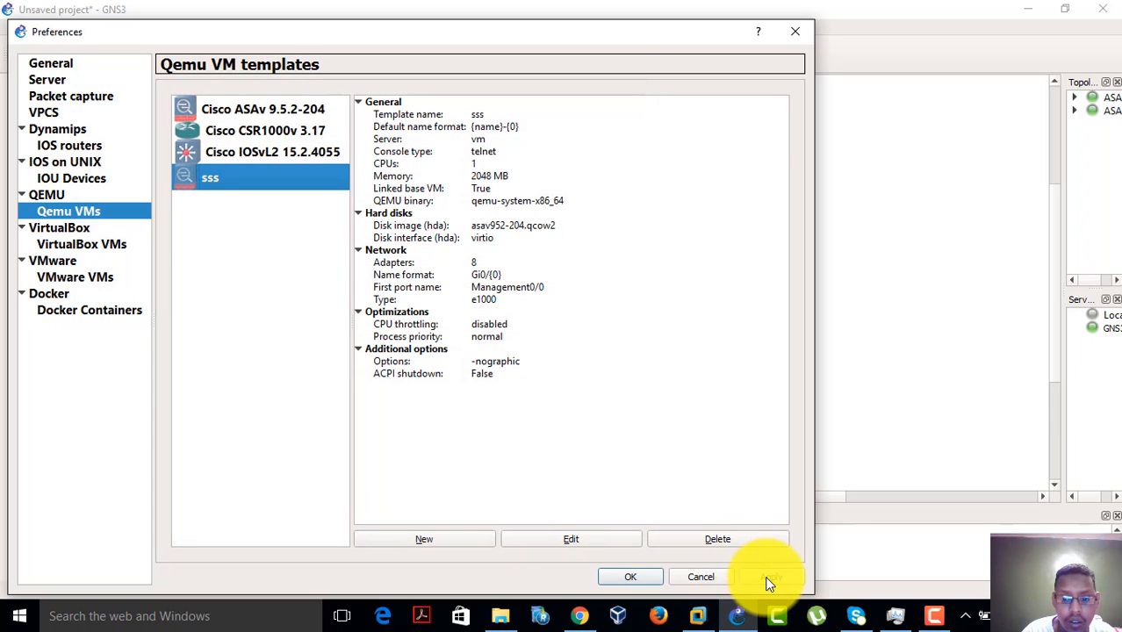
click(636, 584)
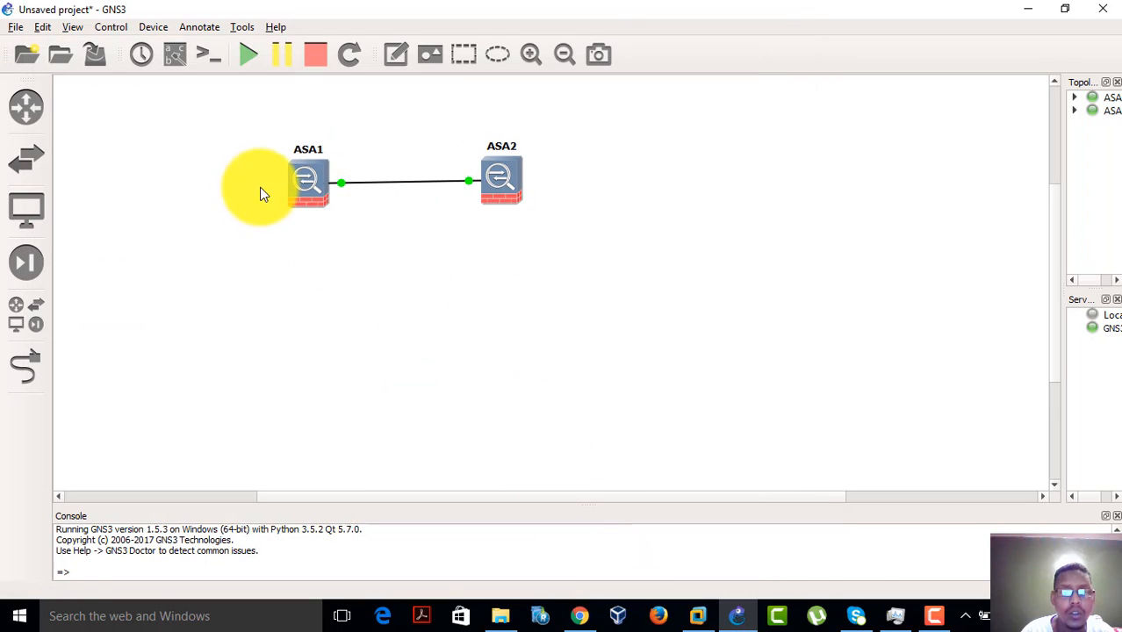
Retest ASA1's console with the edited template, and close the SecureCRT session
double_click(307, 186)
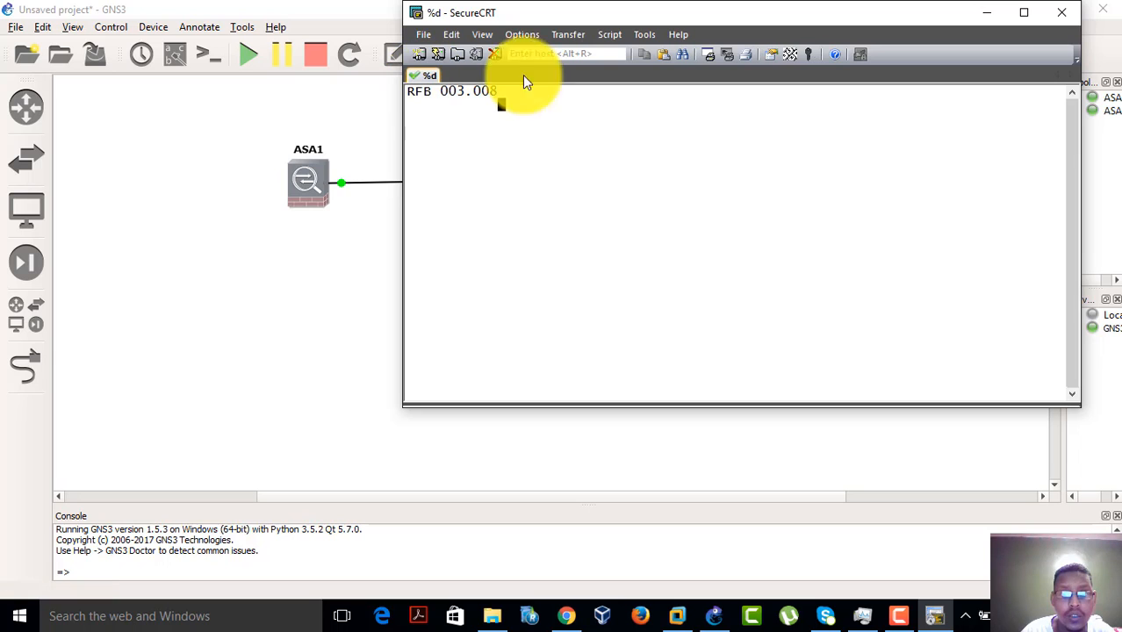
click(1069, 16)
click(756, 257)
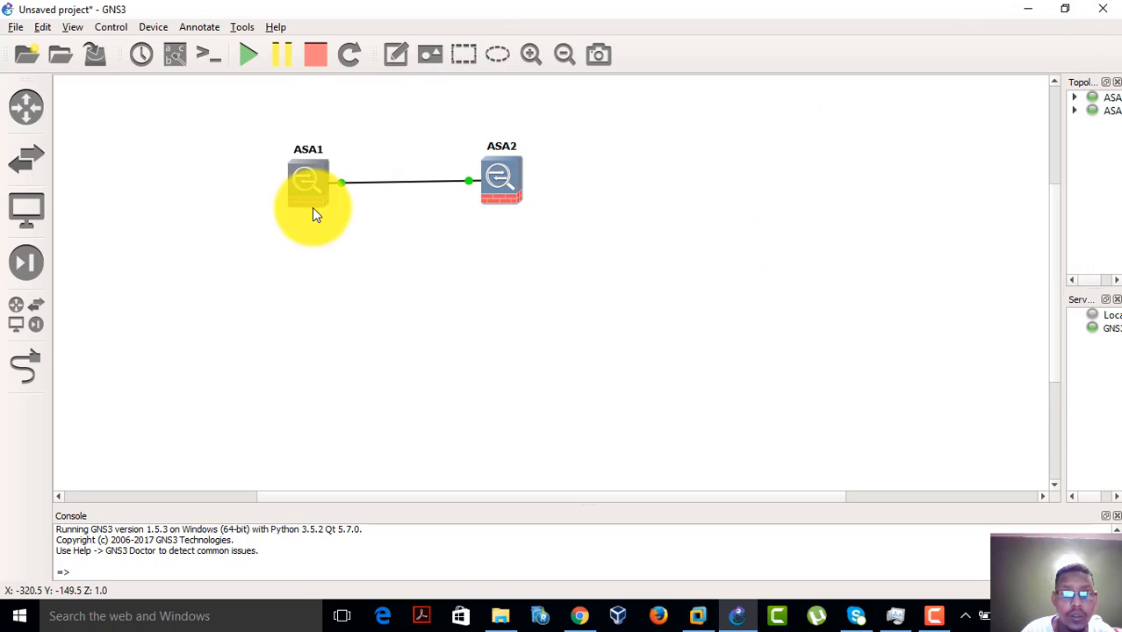
Stop and restart all devices, check ASA1's console again, and disconnect the session
click(316, 53)
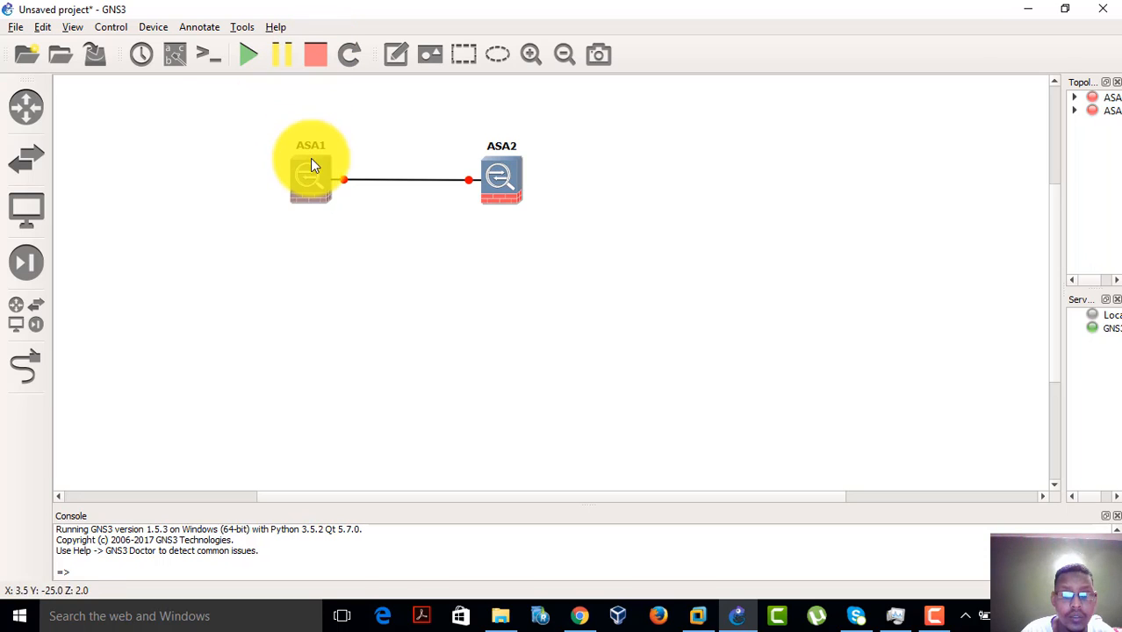
click(249, 55)
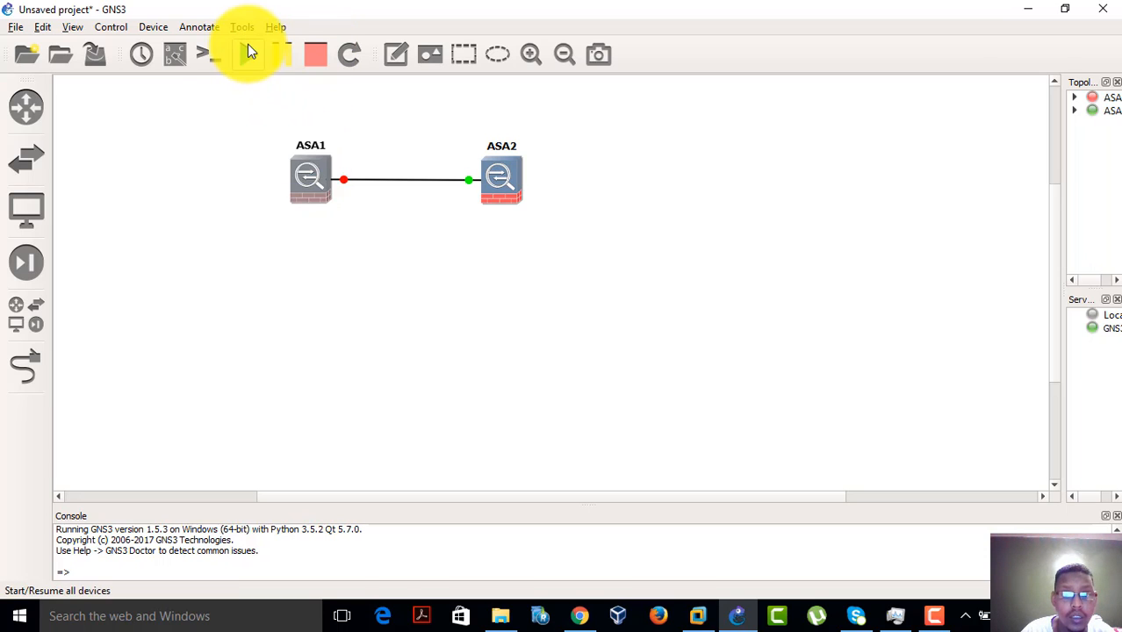
double_click(322, 194)
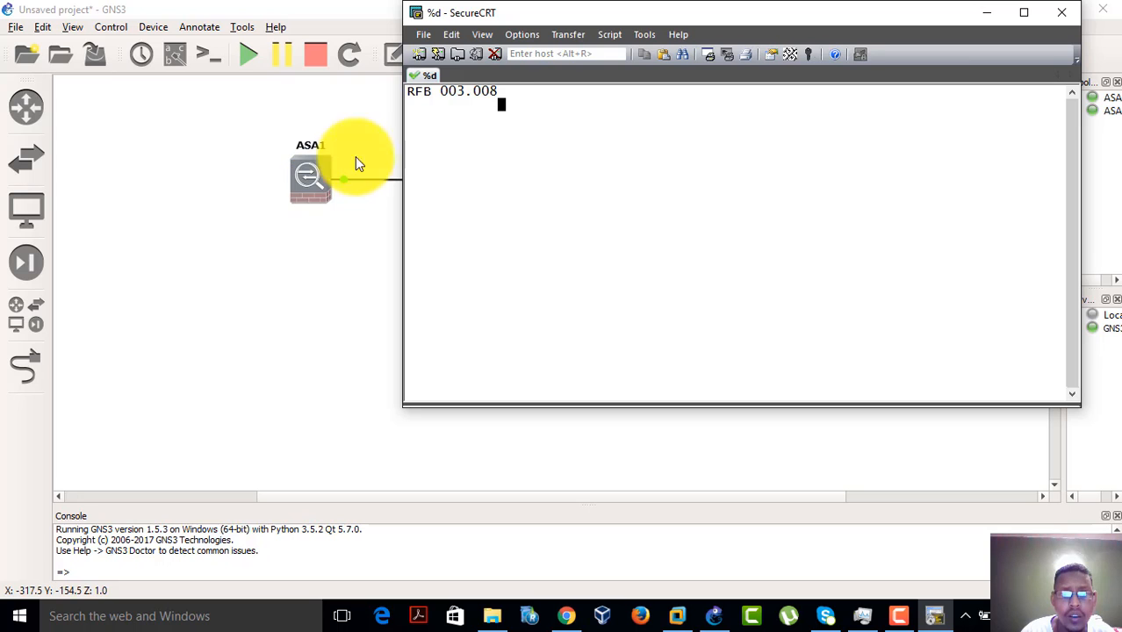
click(1056, 14)
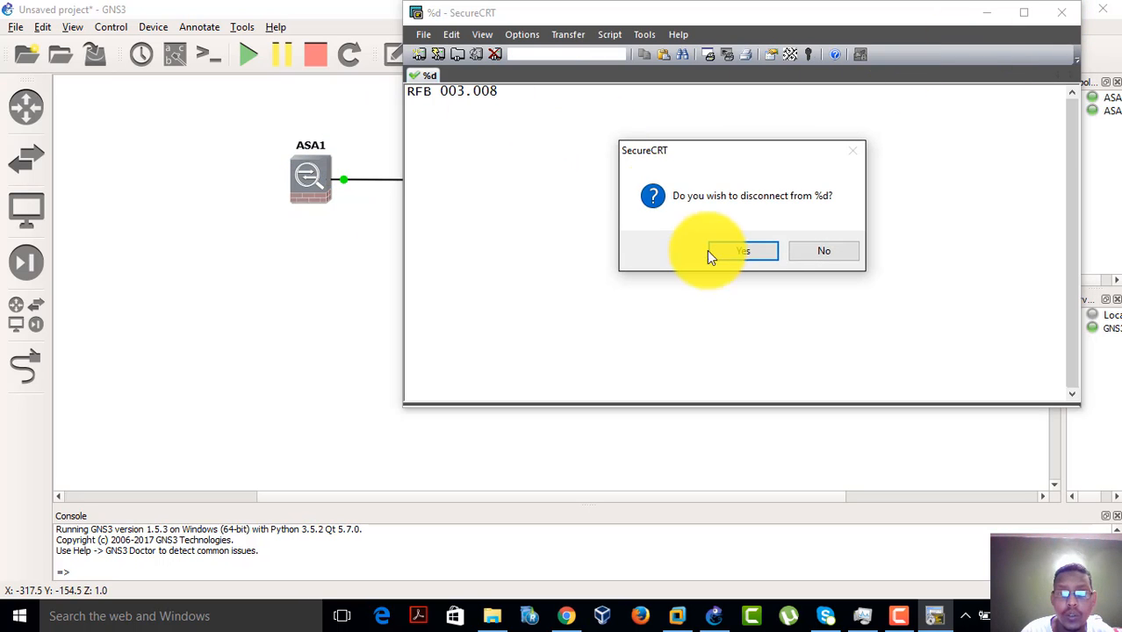
click(759, 253)
Stop all devices and review the console type of the sss Qemu VM template in the preferences
click(318, 51)
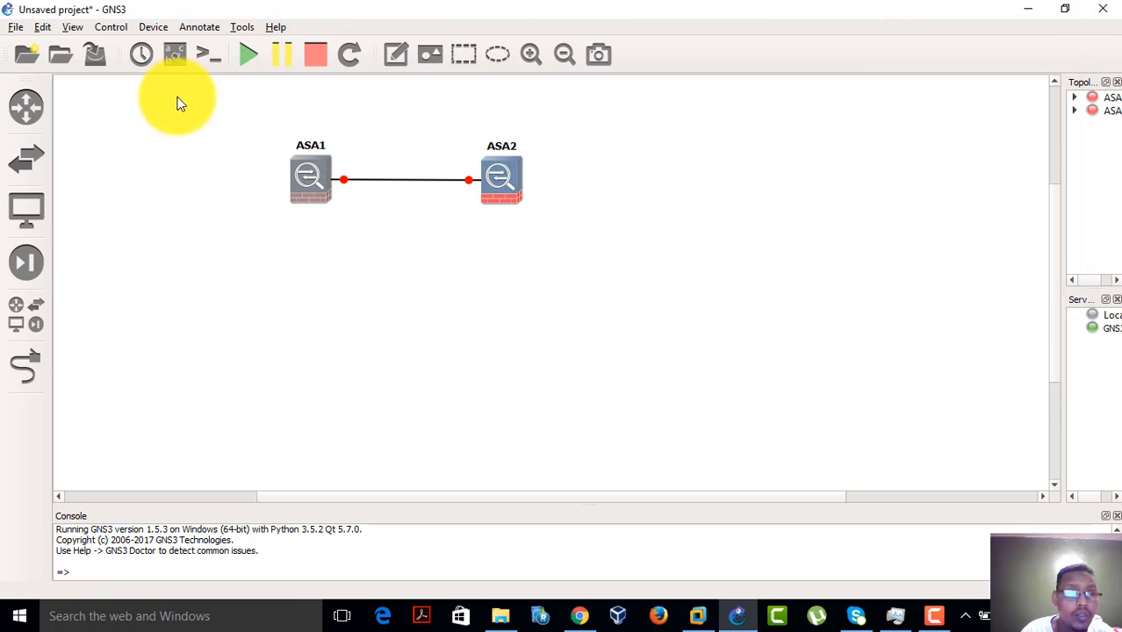
click(44, 28)
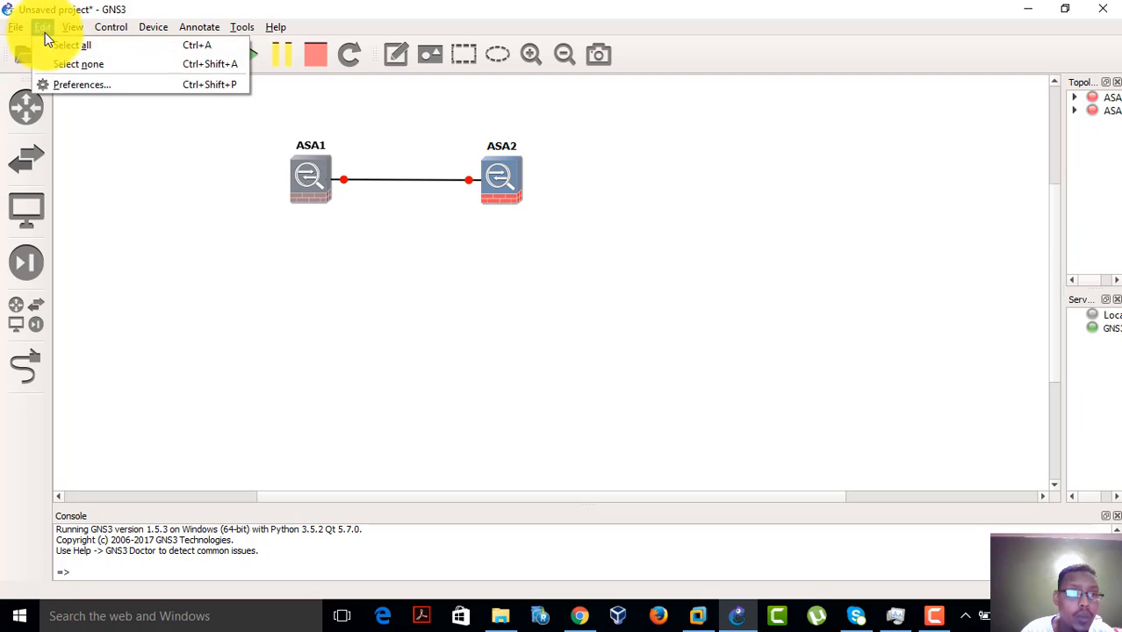
click(64, 79)
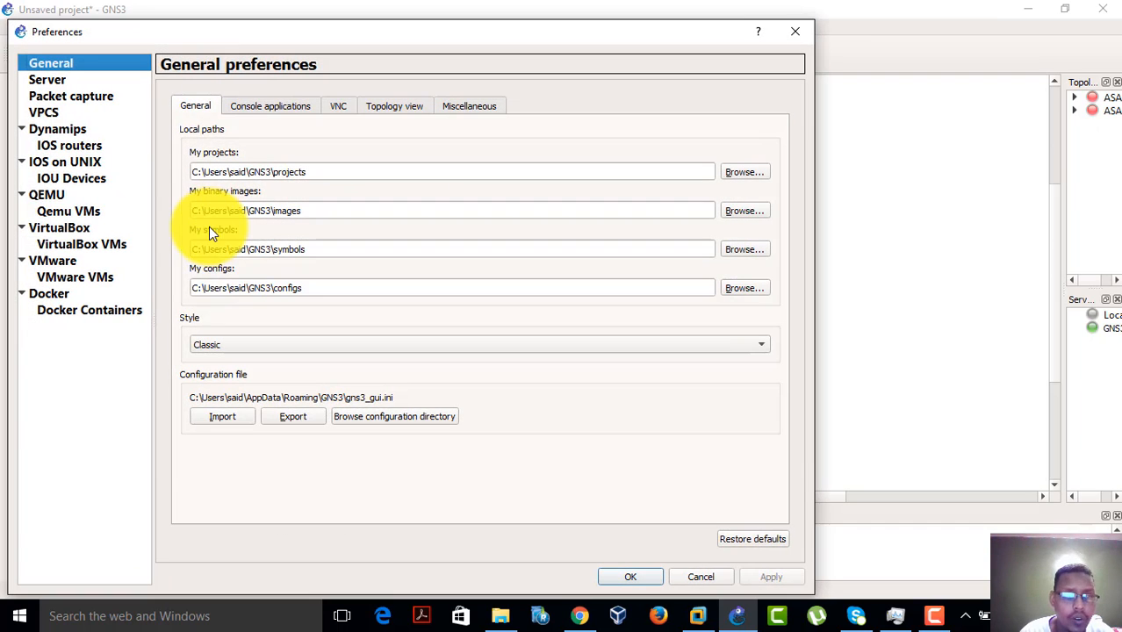
click(69, 212)
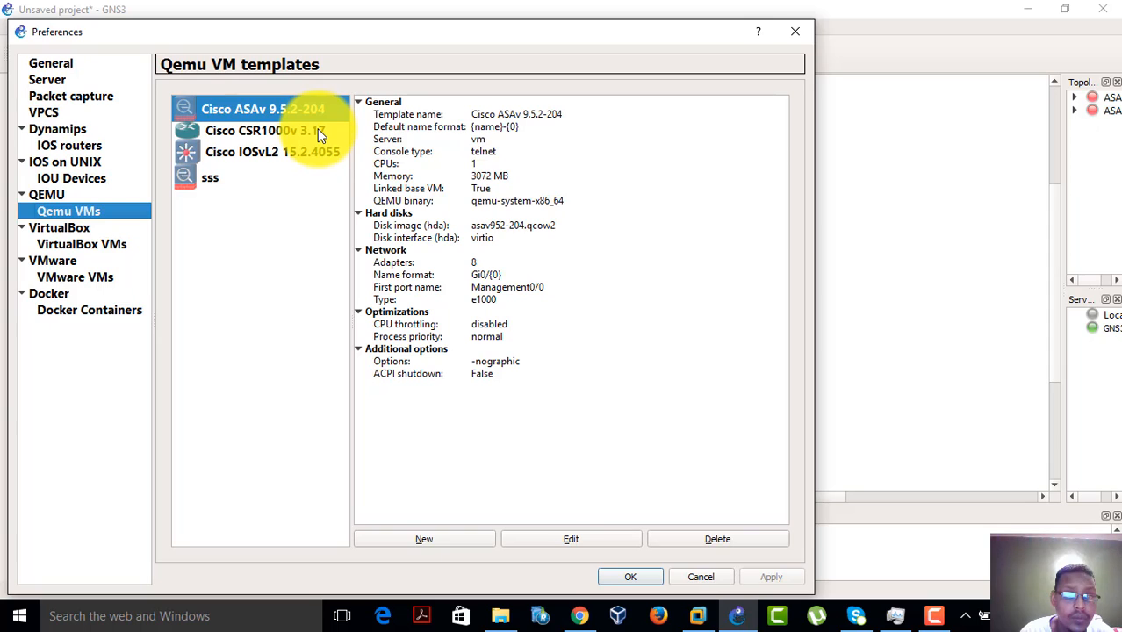
click(235, 176)
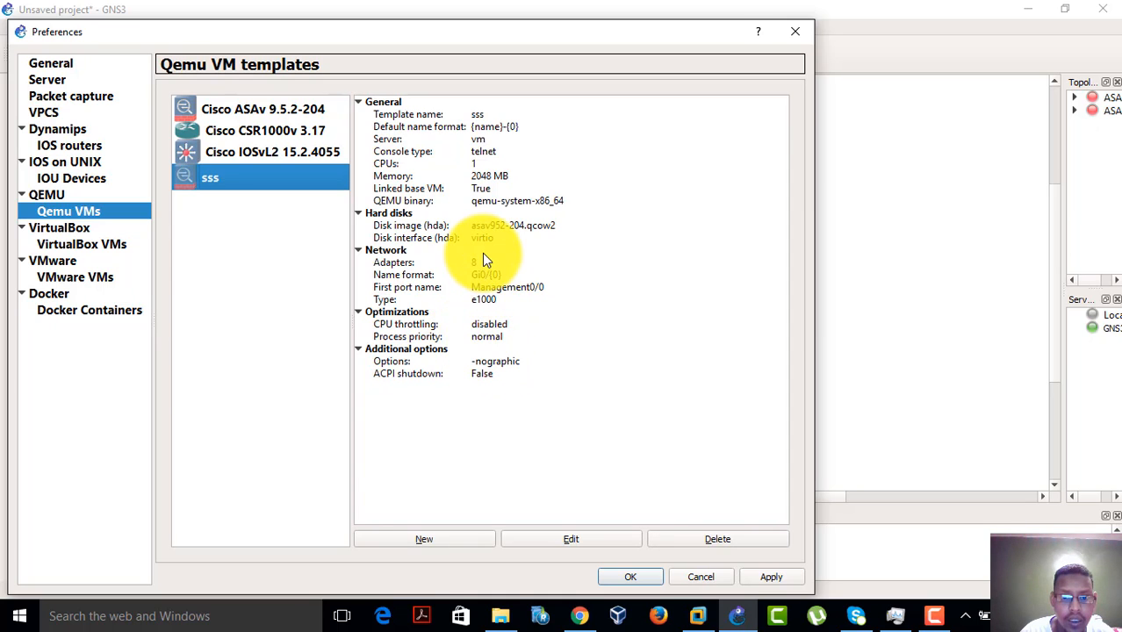
click(484, 150)
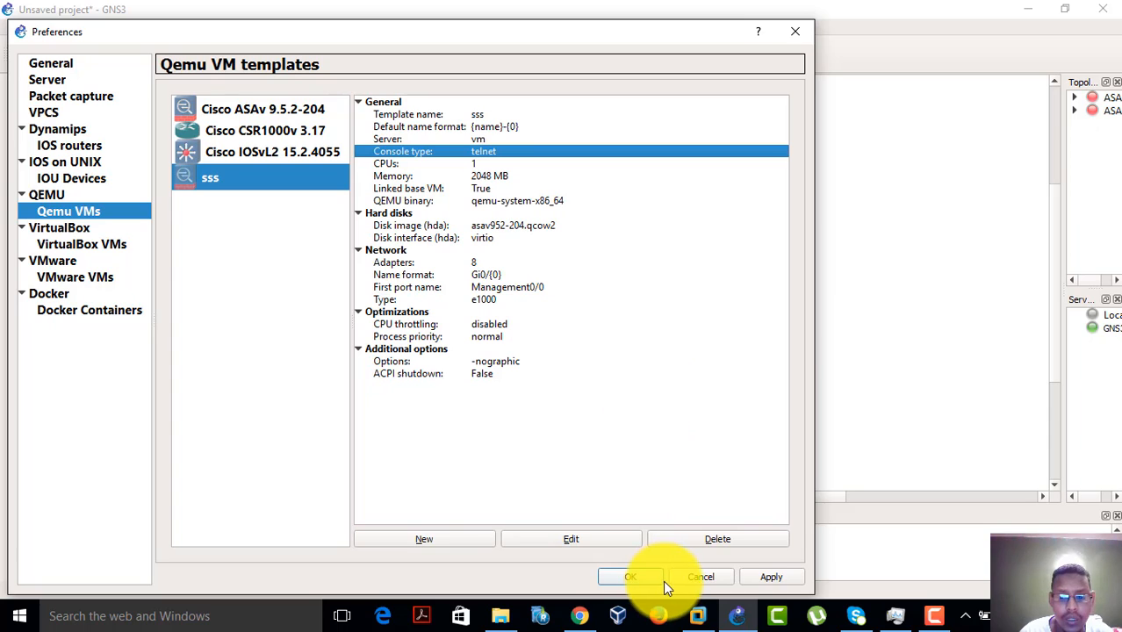
click(633, 580)
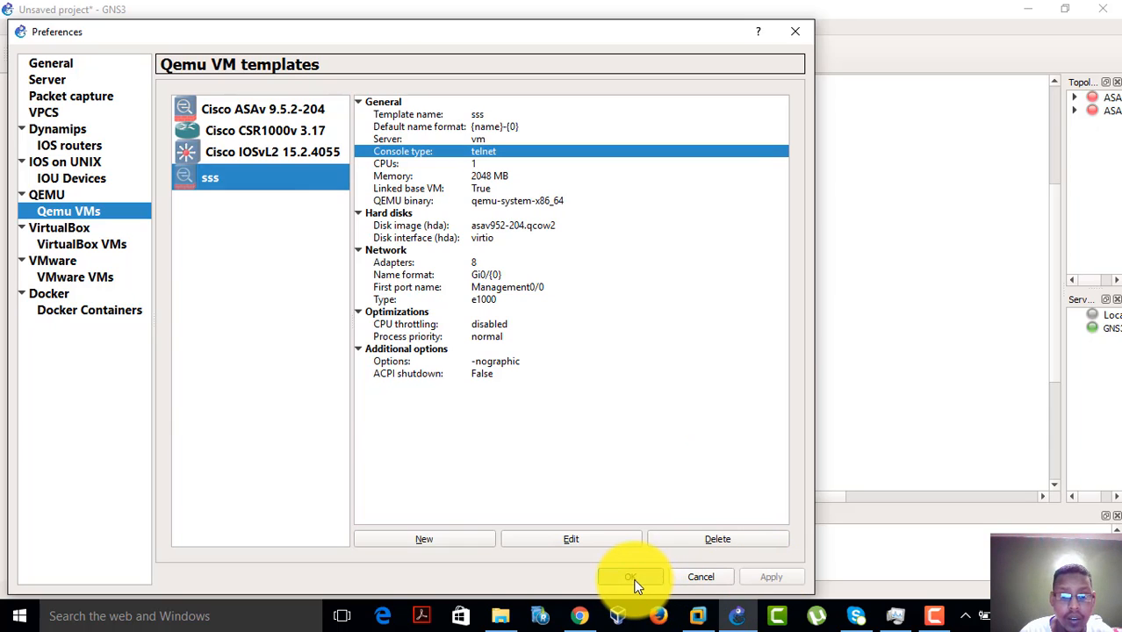
Start all devices and test ASA1's console in SecureCRT, disconnecting the session when done
click(246, 67)
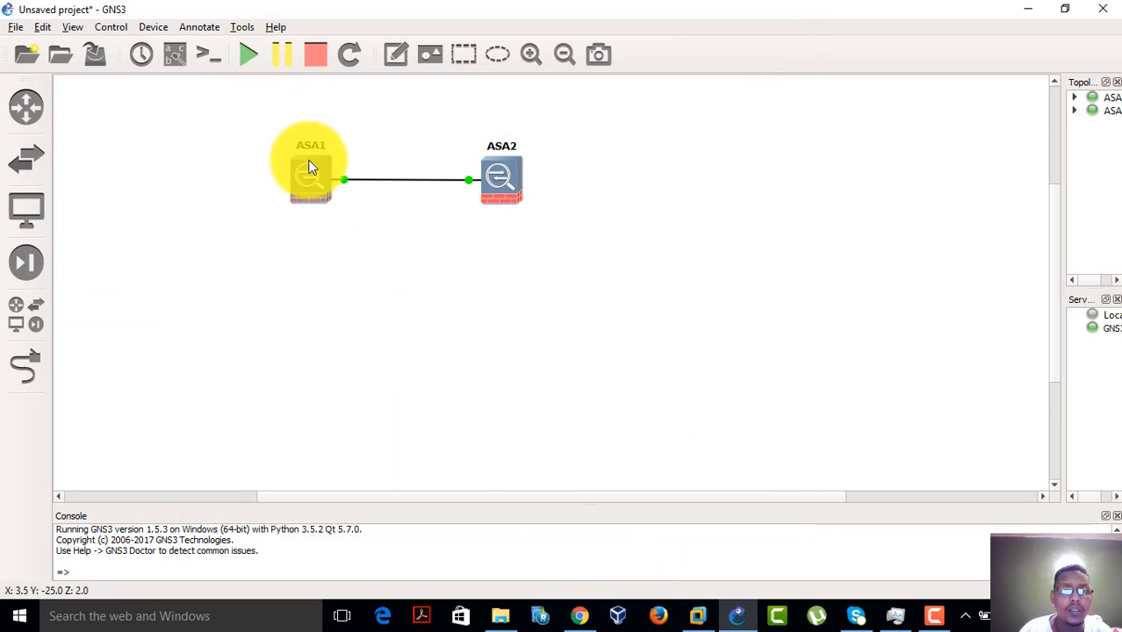
double_click(312, 179)
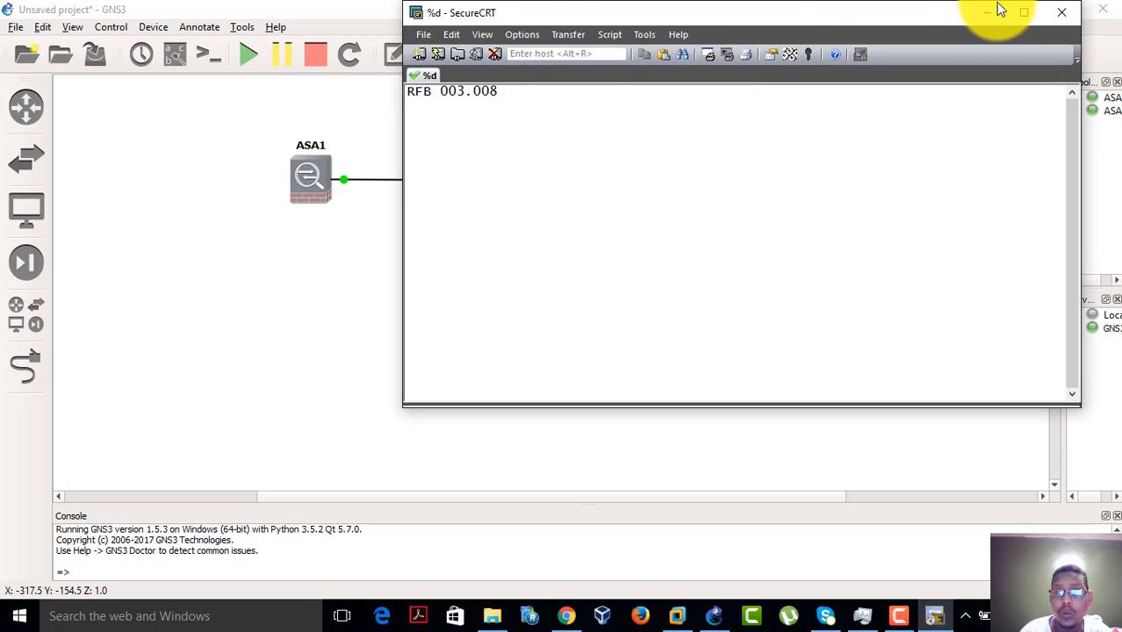
click(1061, 12)
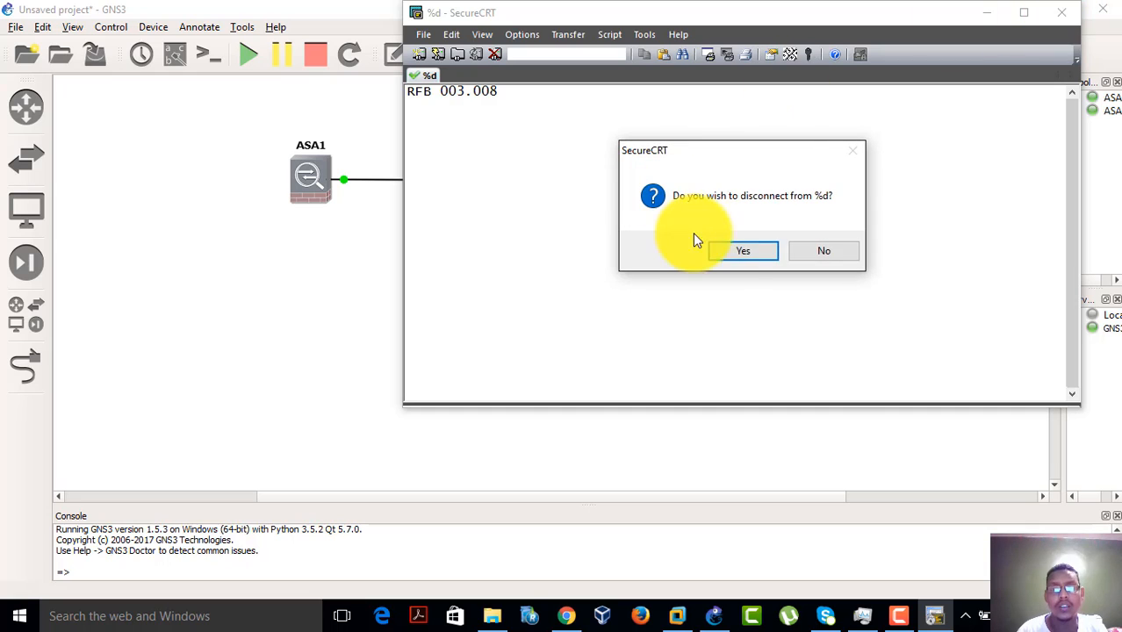
click(731, 252)
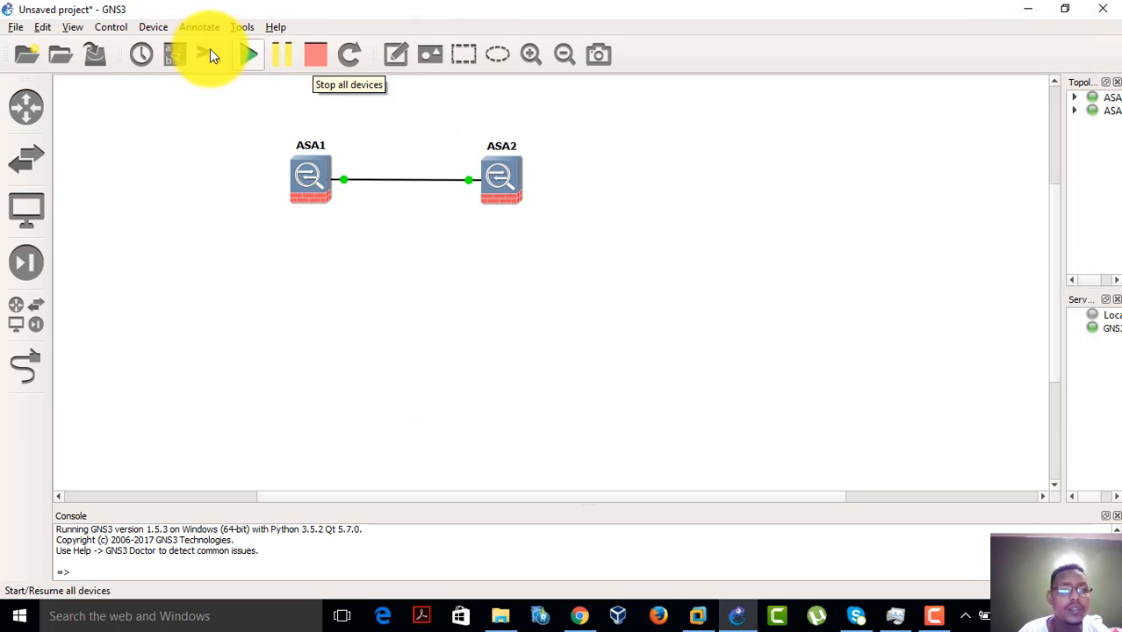
Review the VNC and Telnet console application commands in the general preferences, and close the preferences
click(51, 25)
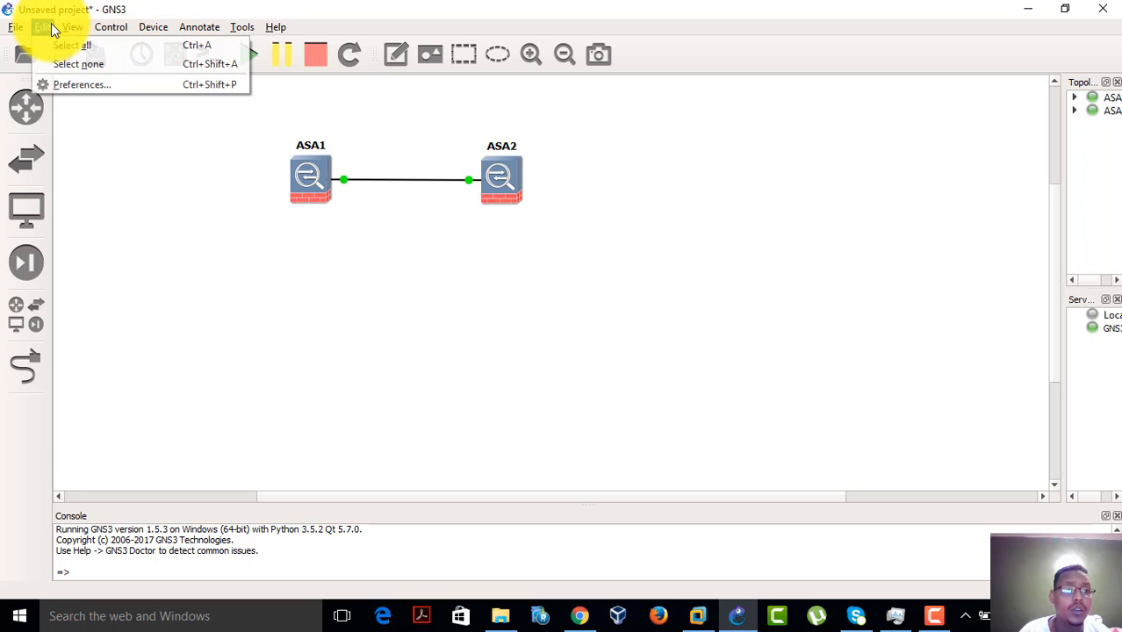
click(75, 83)
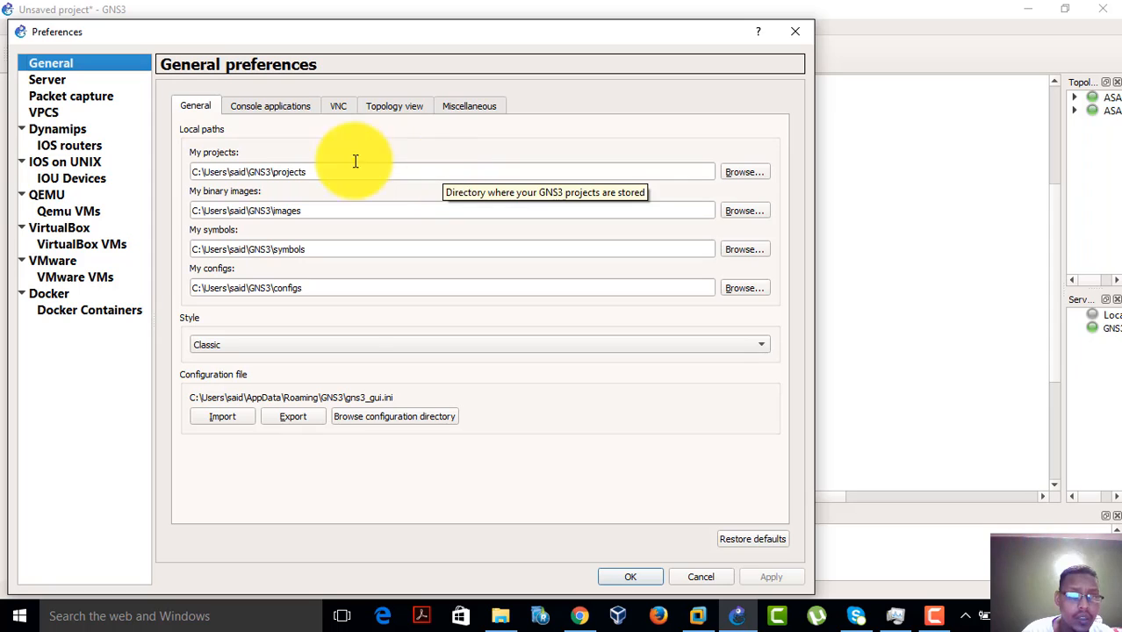
click(344, 107)
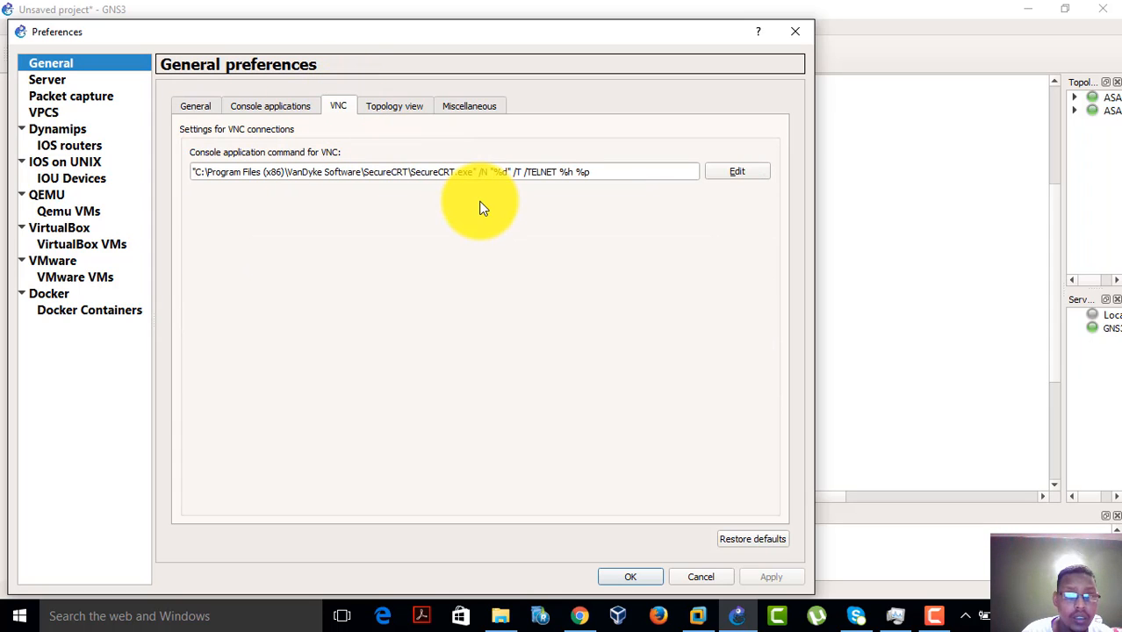
click(736, 171)
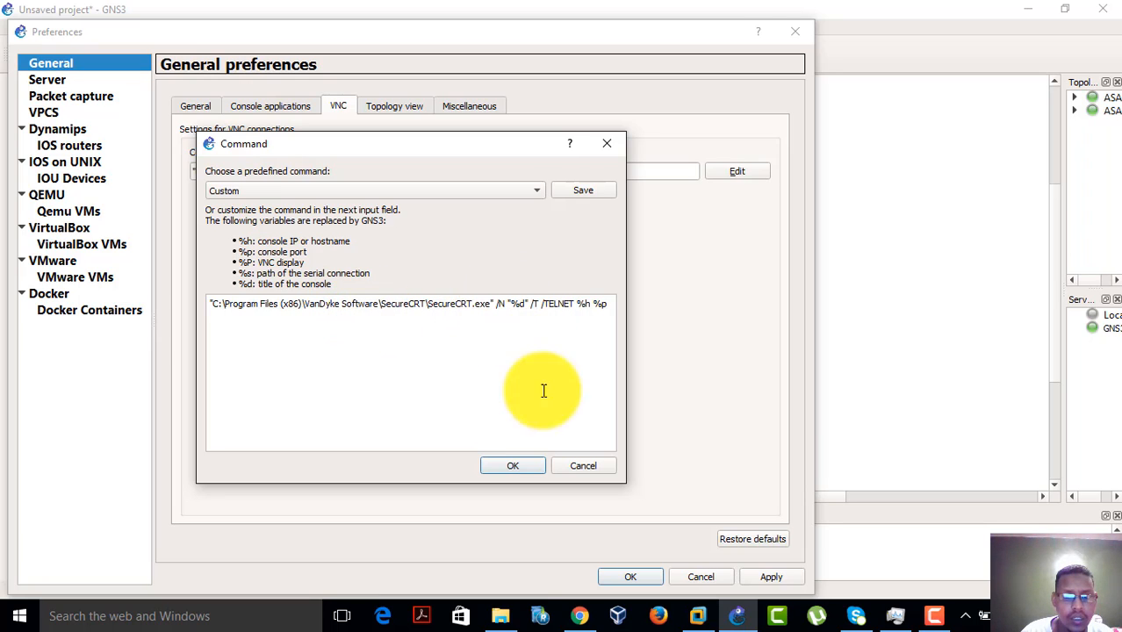
click(512, 465)
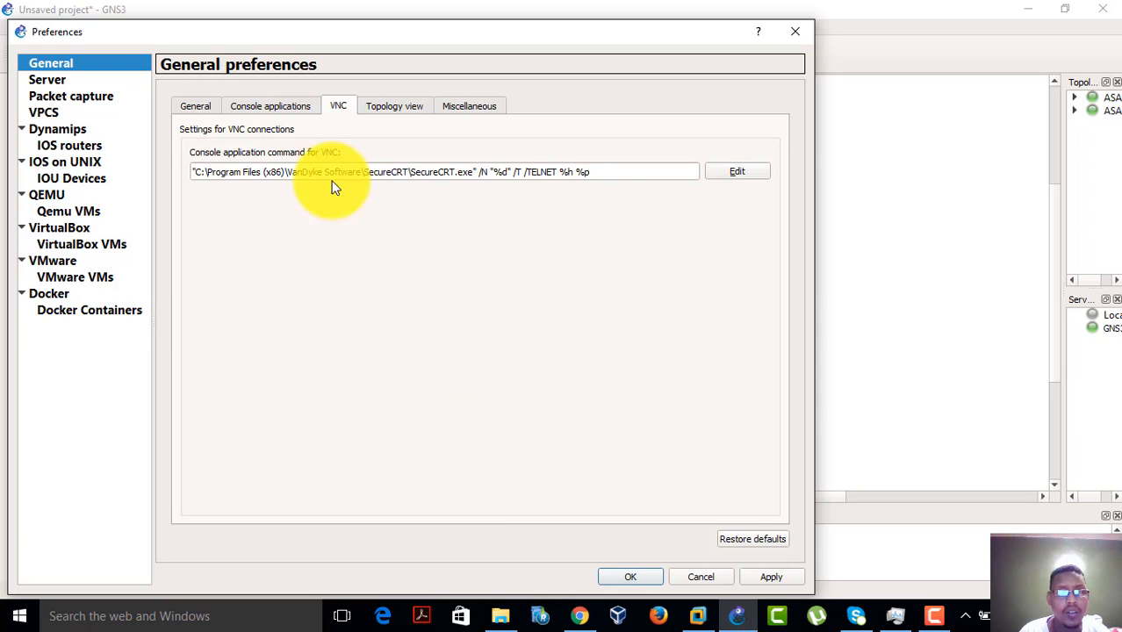
click(258, 105)
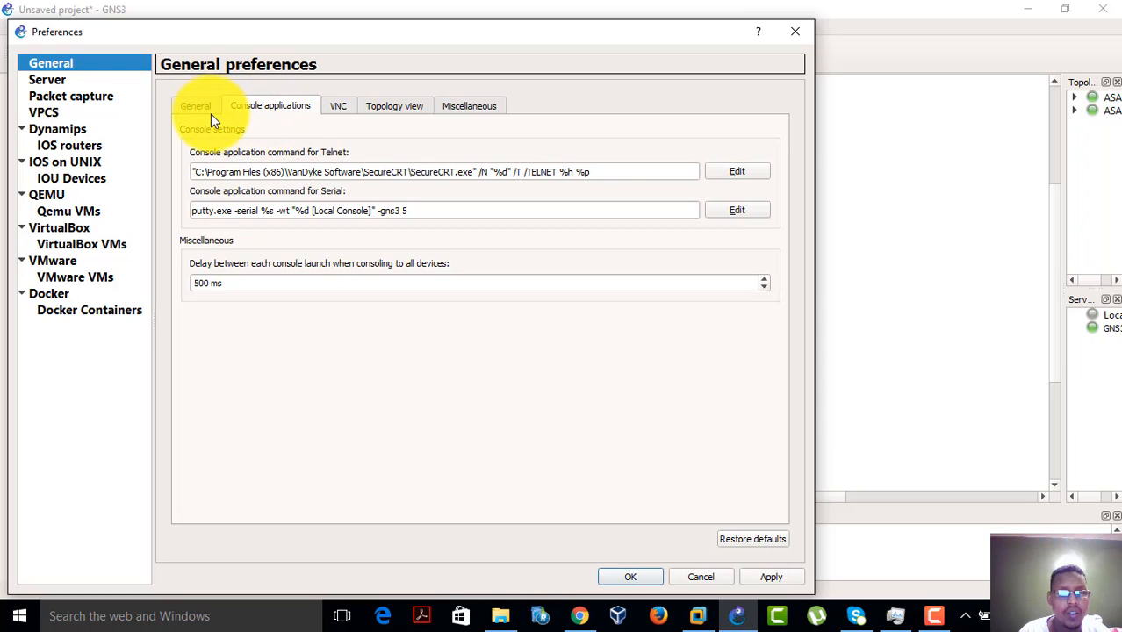
click(201, 107)
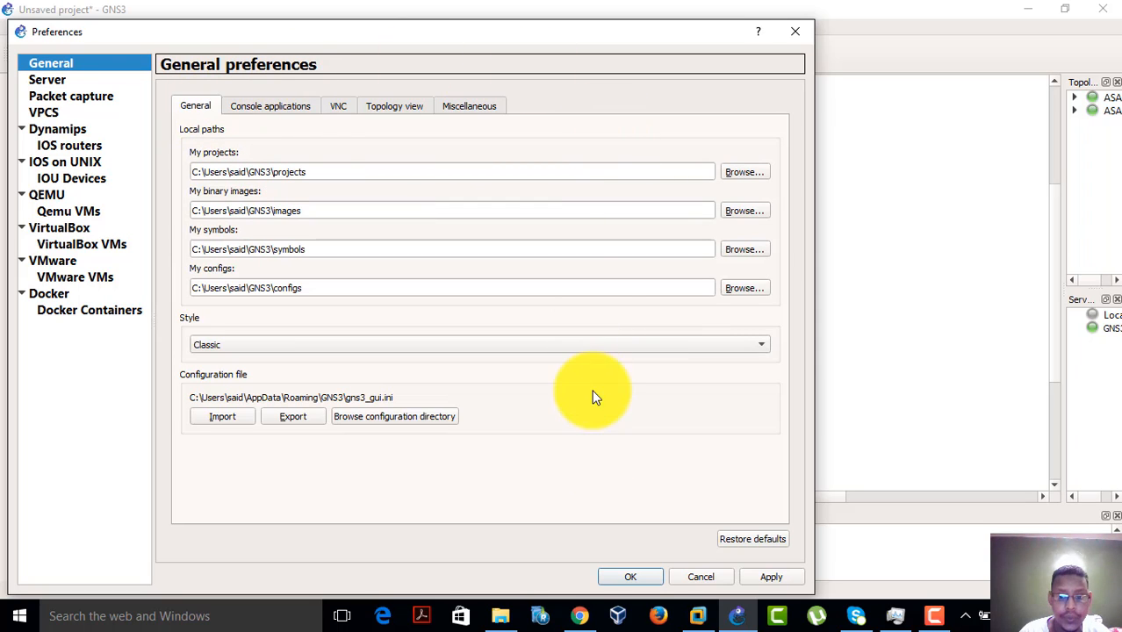
click(617, 579)
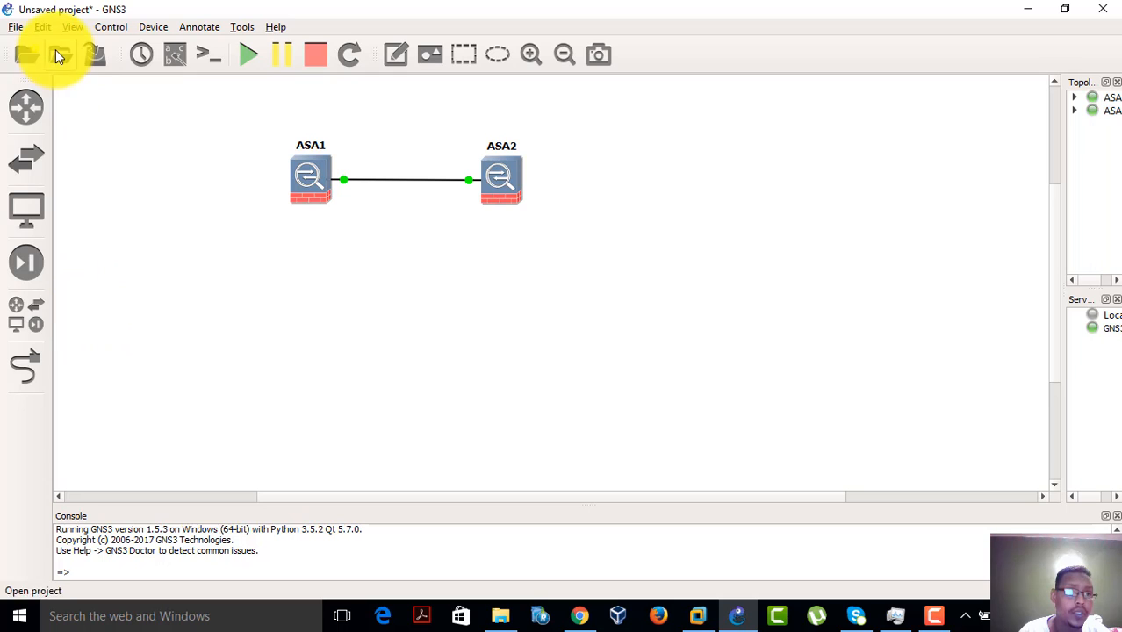
Recheck the console type of the sss Qemu VM template, and close the preferences
click(42, 27)
click(76, 85)
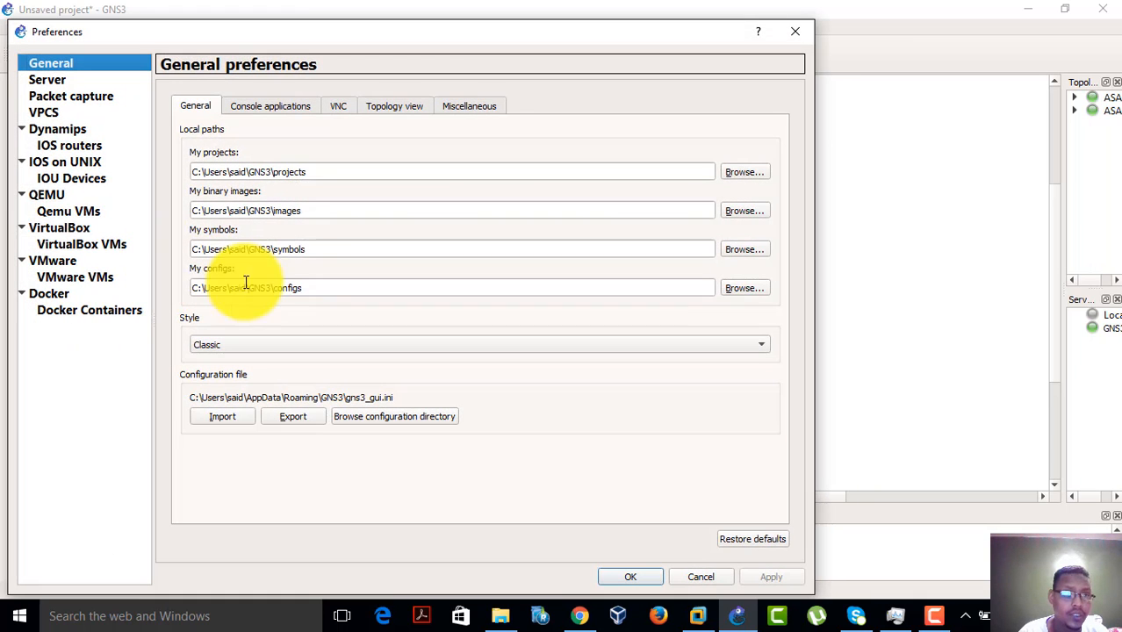
click(82, 214)
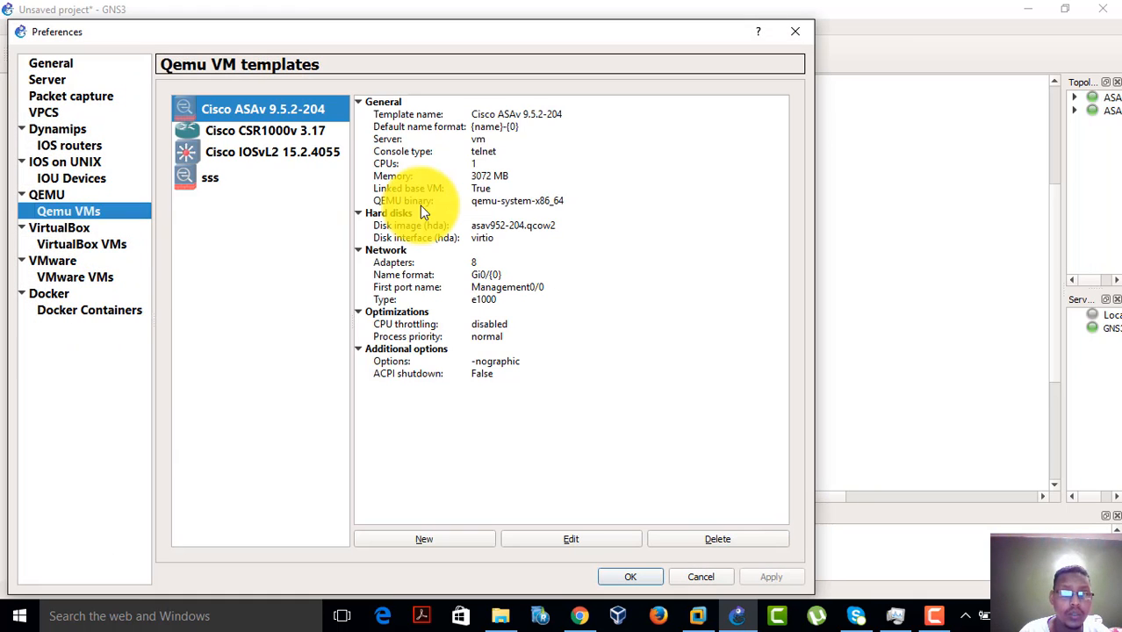
click(220, 180)
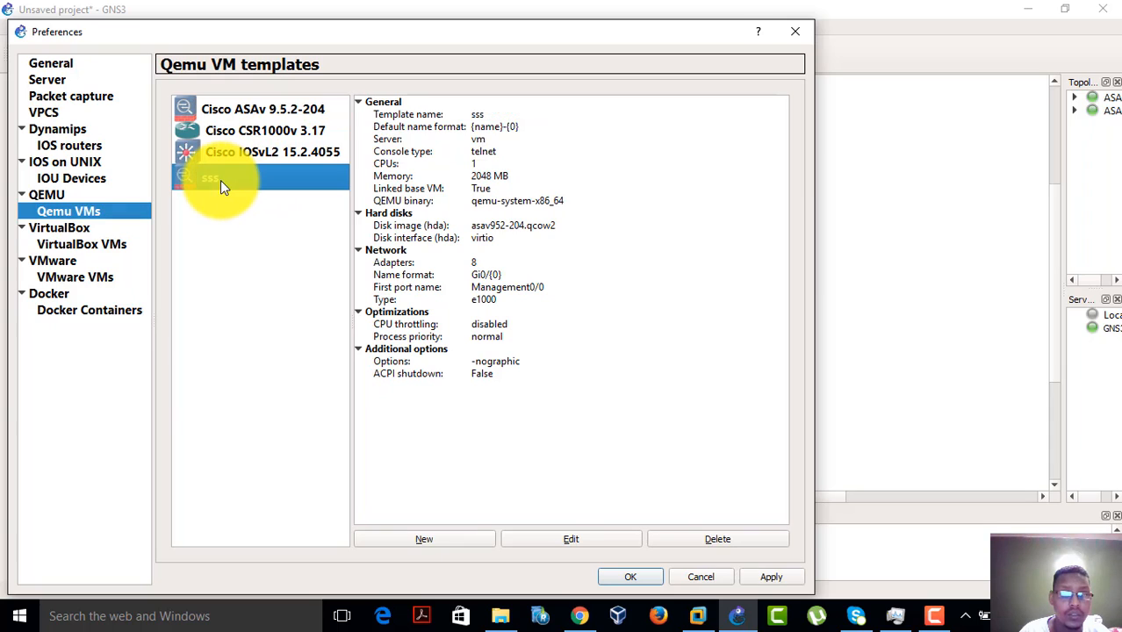
click(488, 153)
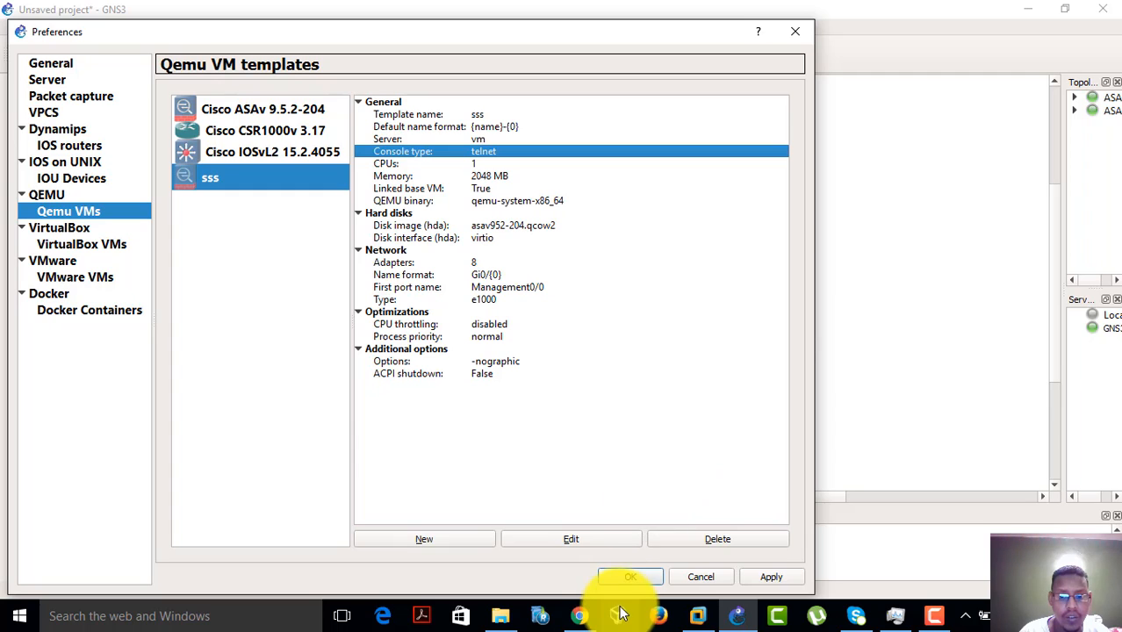
click(629, 576)
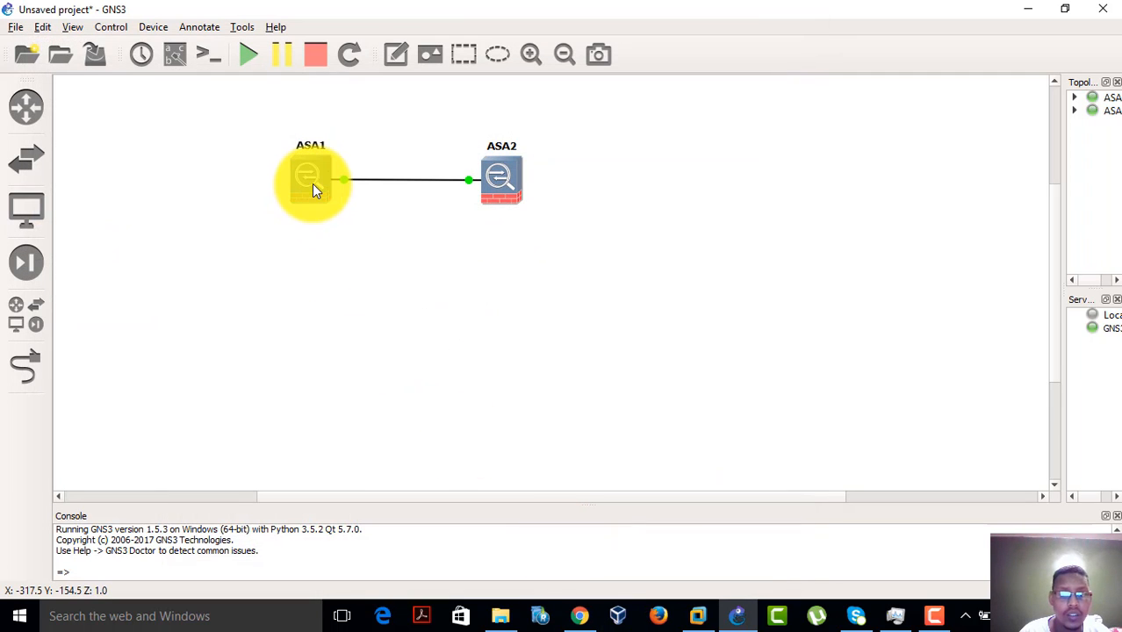
Open ASA1's console with the custom SecureCRT telnet command, without saving it as a predefined command
right_click(314, 190)
click(387, 288)
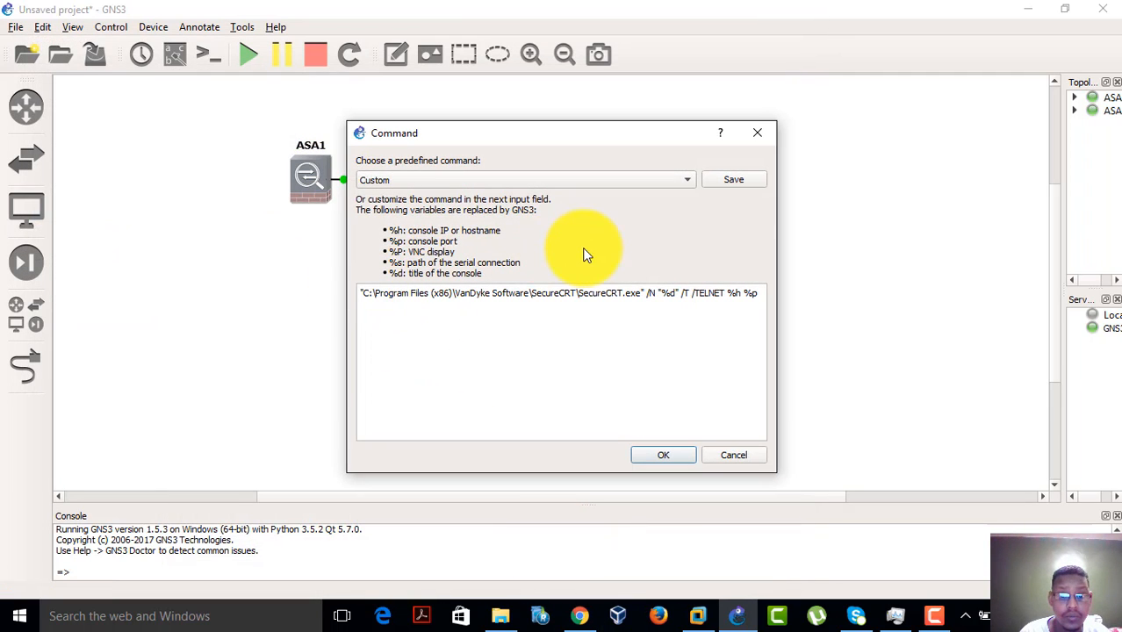
click(734, 180)
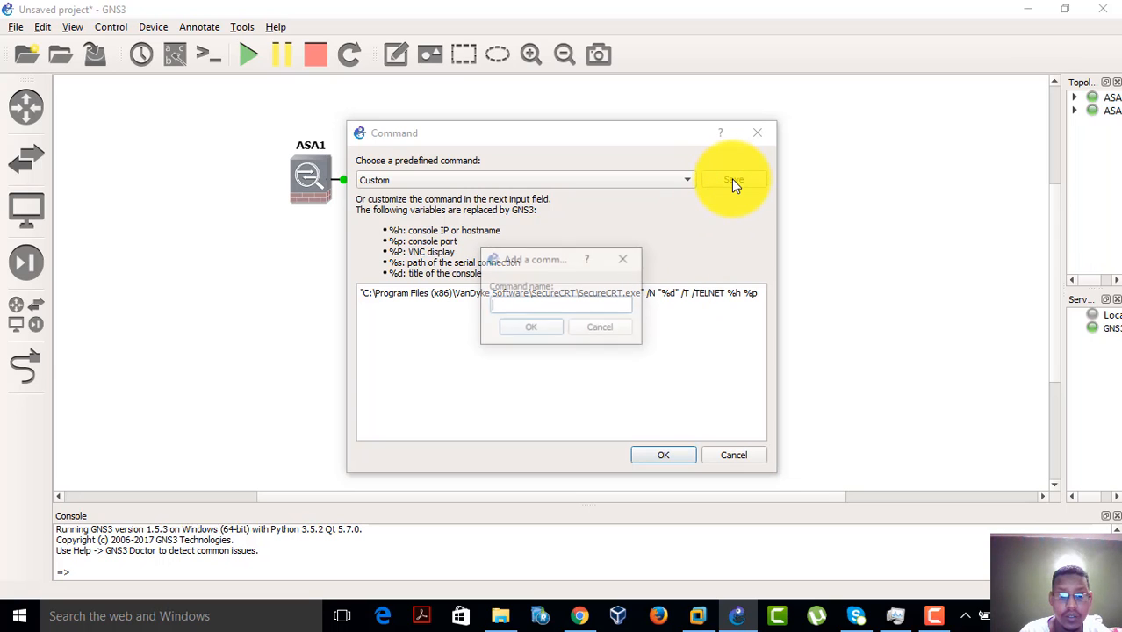
click(619, 332)
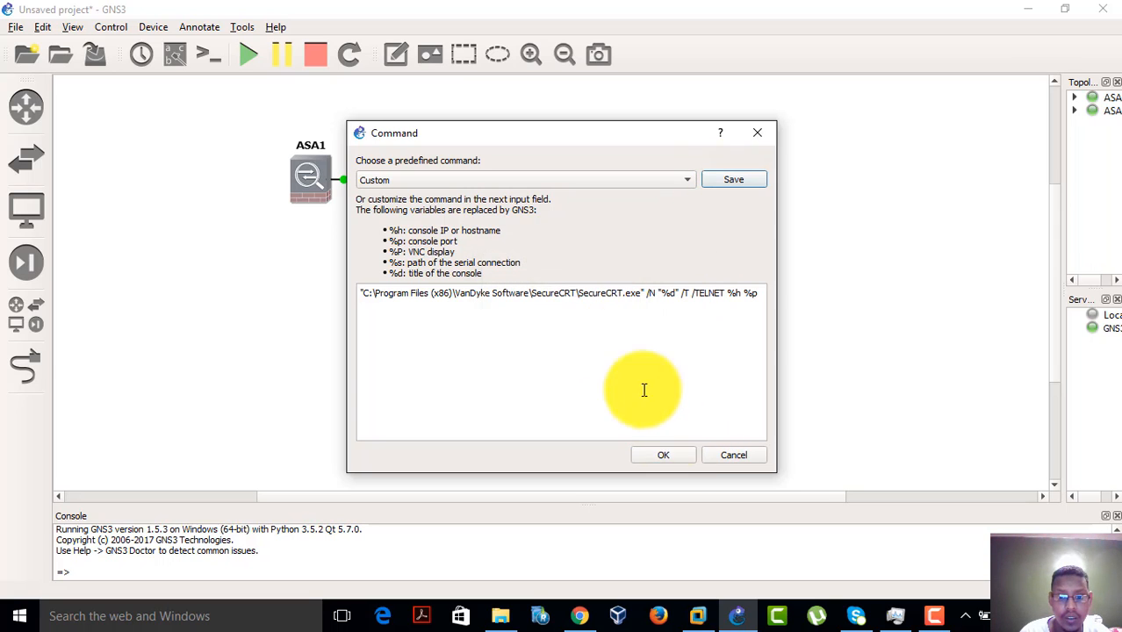
click(678, 453)
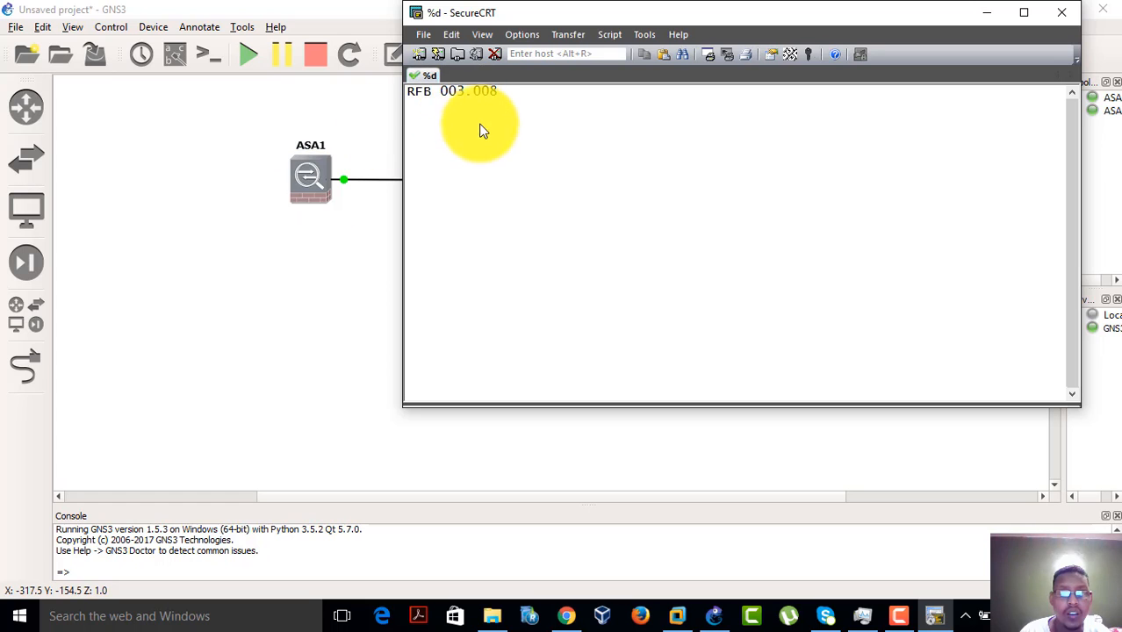
click(898, 611)
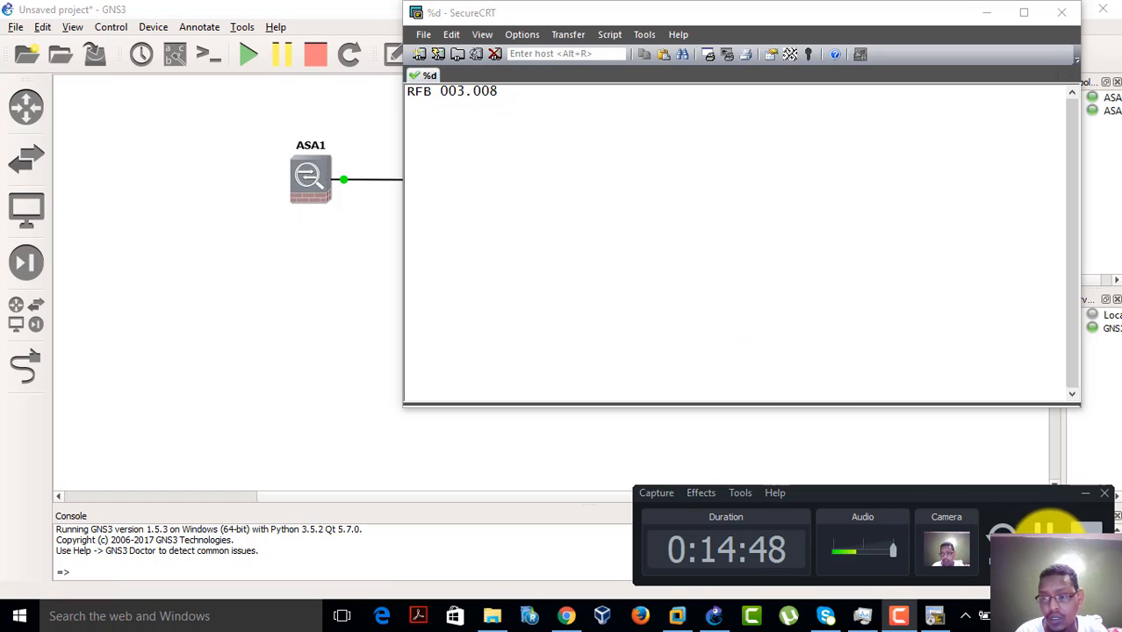
click(1043, 531)
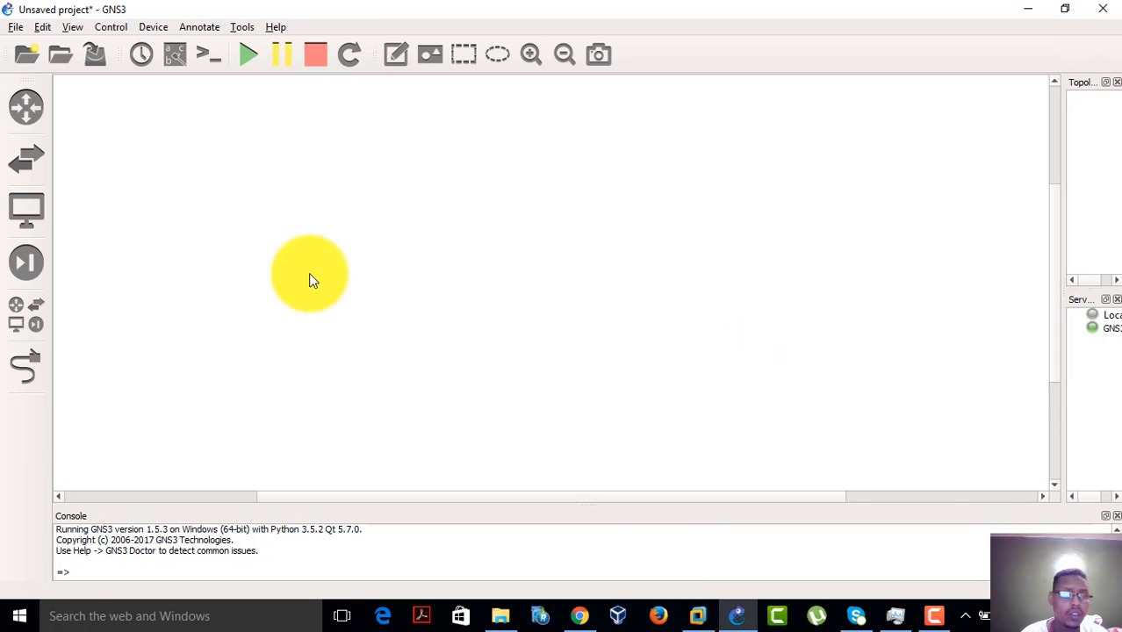
Place two sss firewall nodes side by side in the empty workspace and link them to each other
click(27, 270)
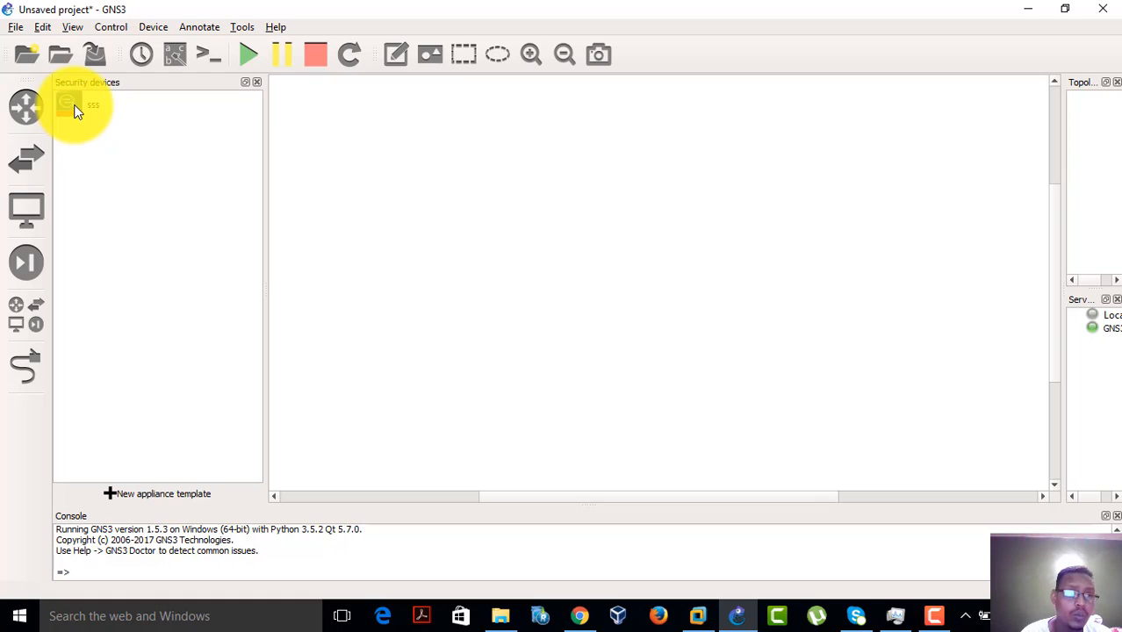
drag(77, 111, 579, 210)
click(42, 364)
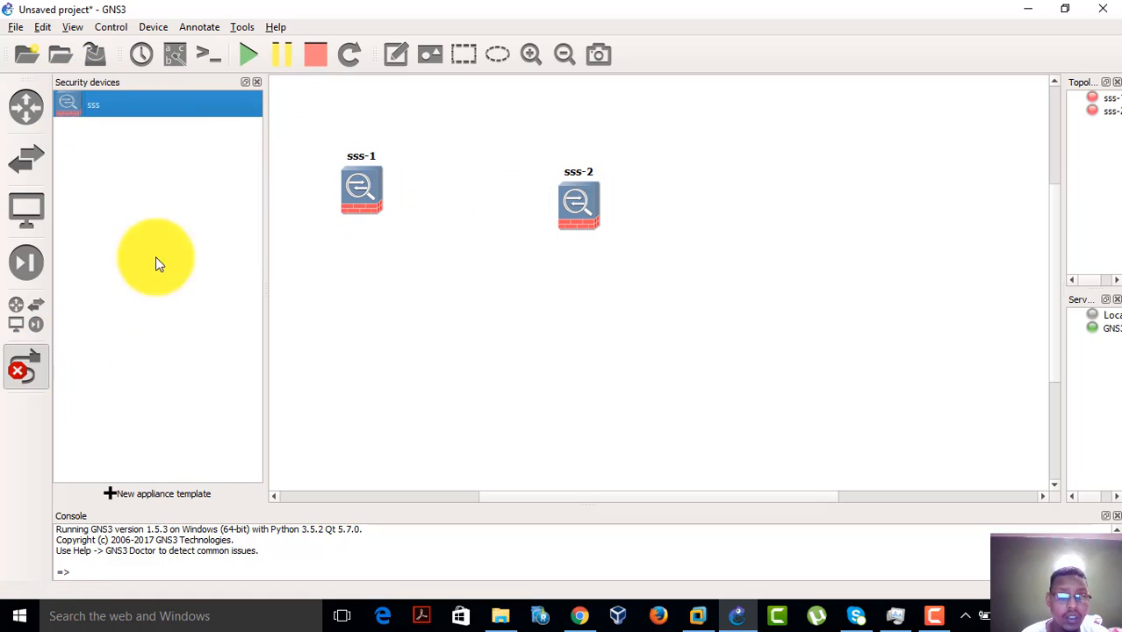
click(361, 185)
click(383, 201)
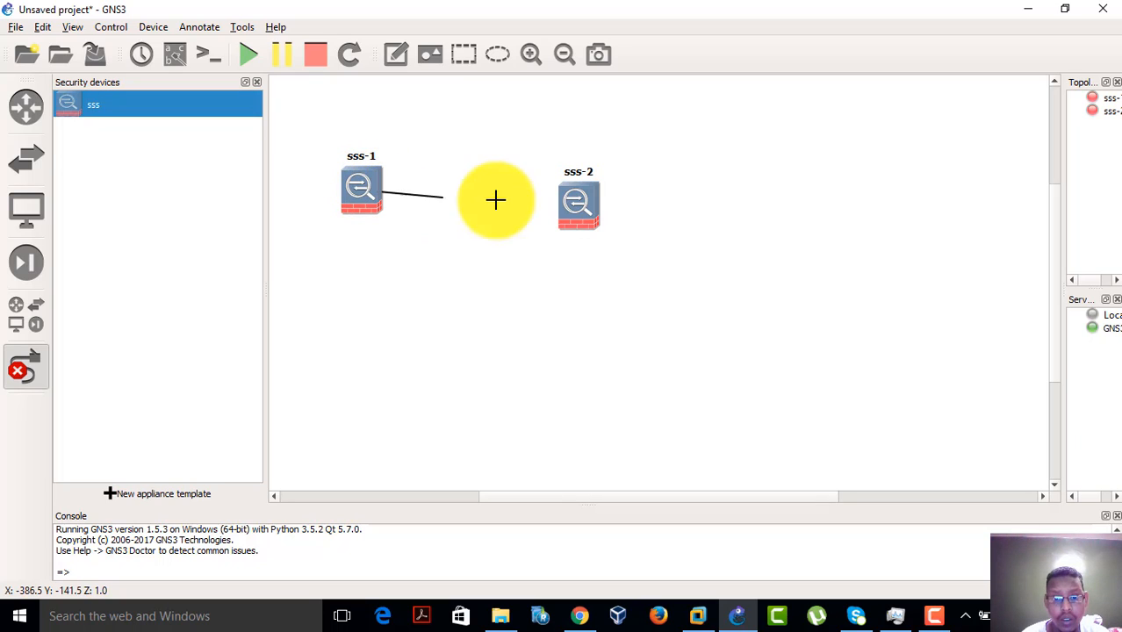
click(576, 201)
click(605, 226)
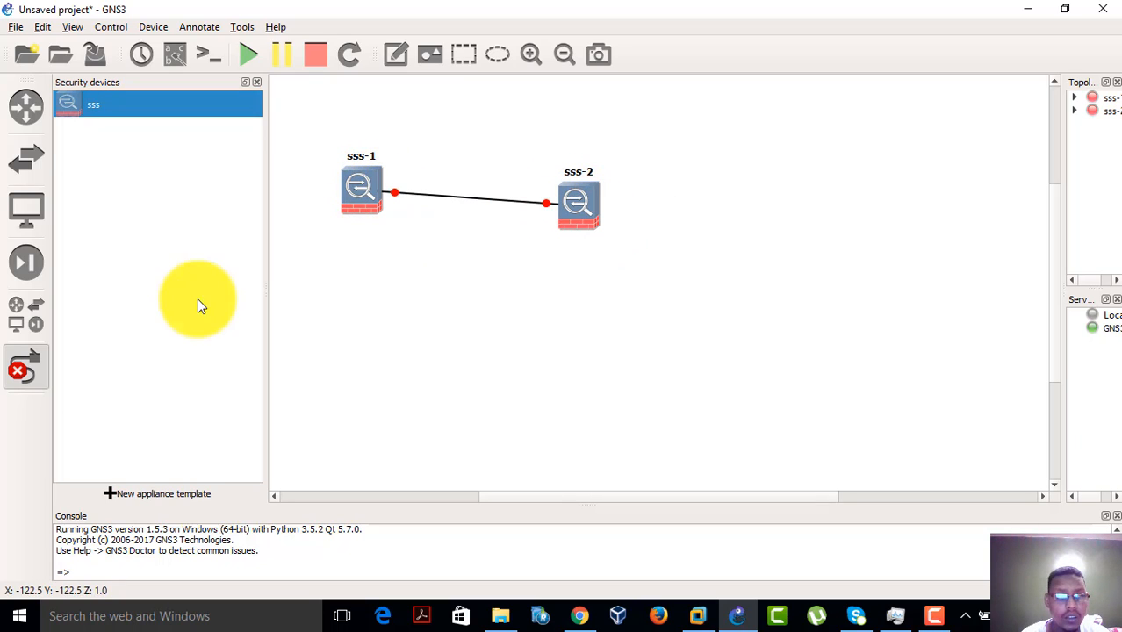
click(40, 363)
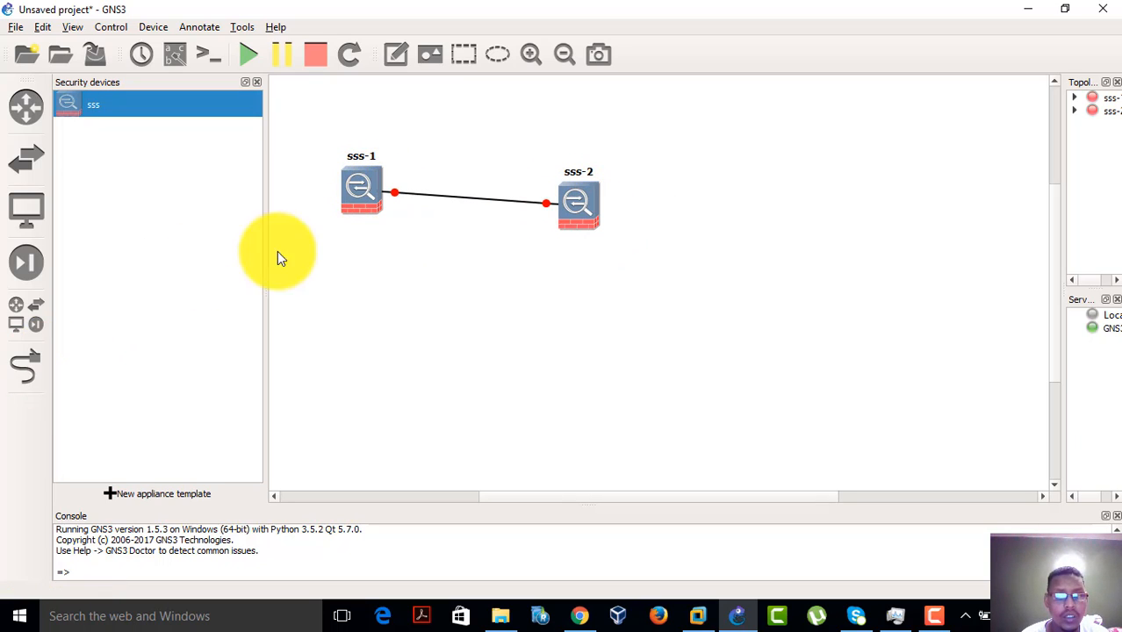
Start both firewall nodes, open the consoles of sss-1 and sss-2, and show the sss-1 session
click(248, 54)
right_click(364, 194)
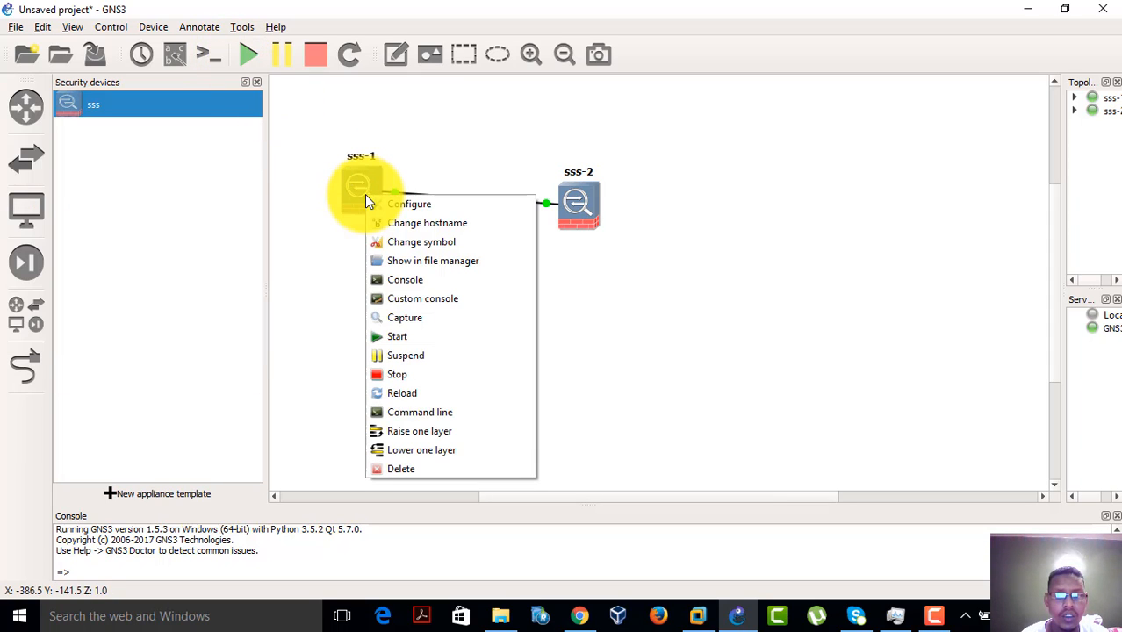
click(404, 281)
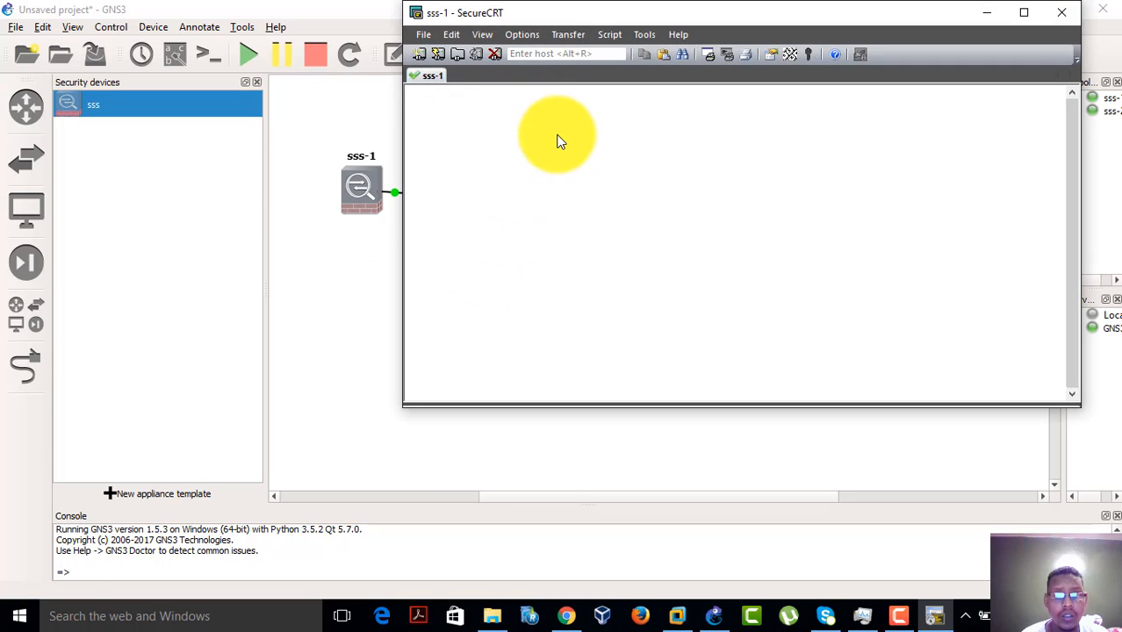
click(364, 230)
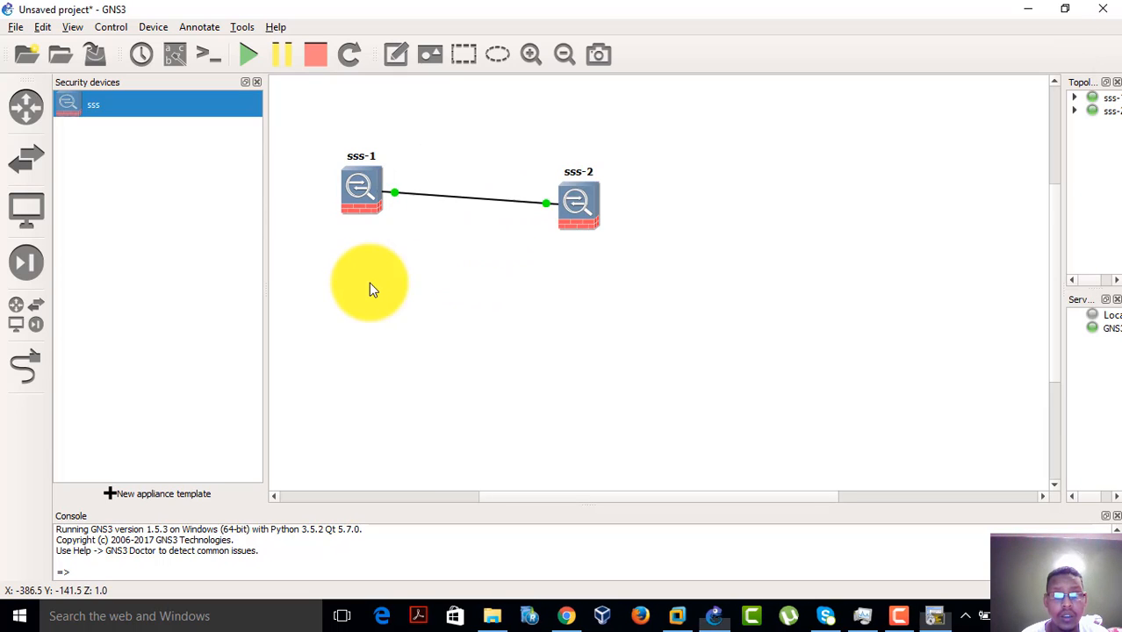
double_click(579, 215)
click(428, 77)
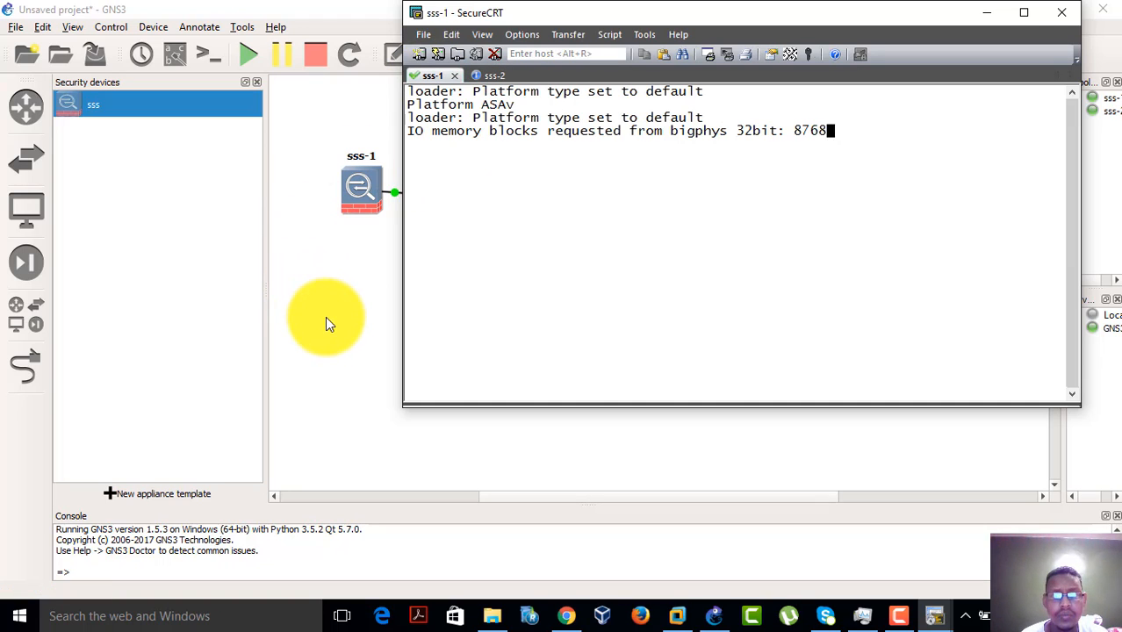
Close the security devices list and move the sss-2 node slightly above sss-1
click(255, 94)
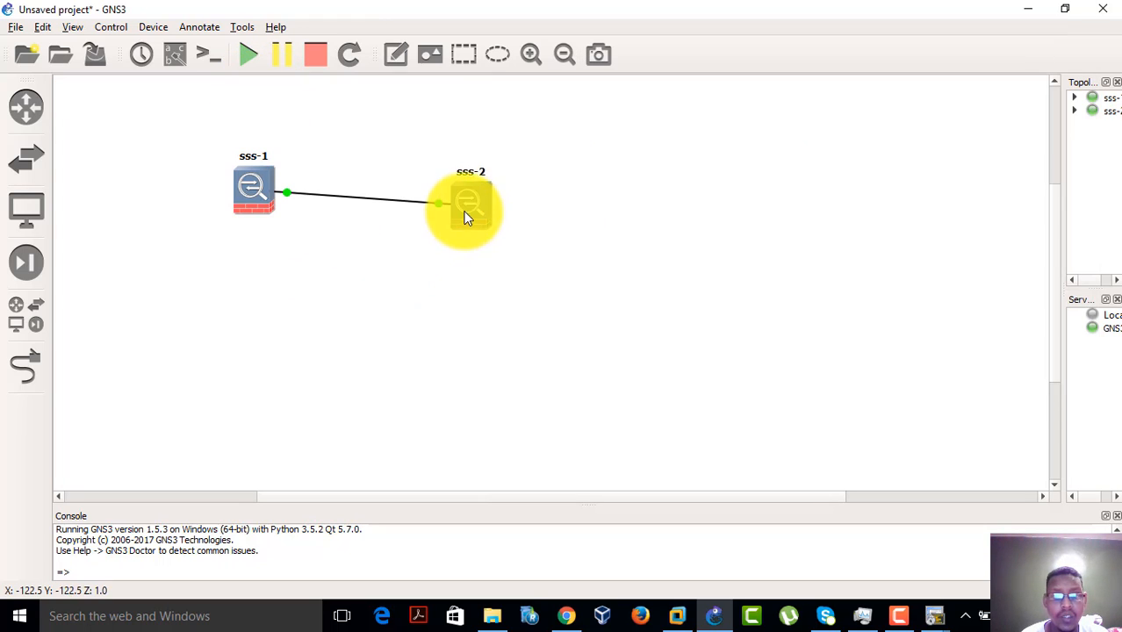
drag(465, 204, 467, 180)
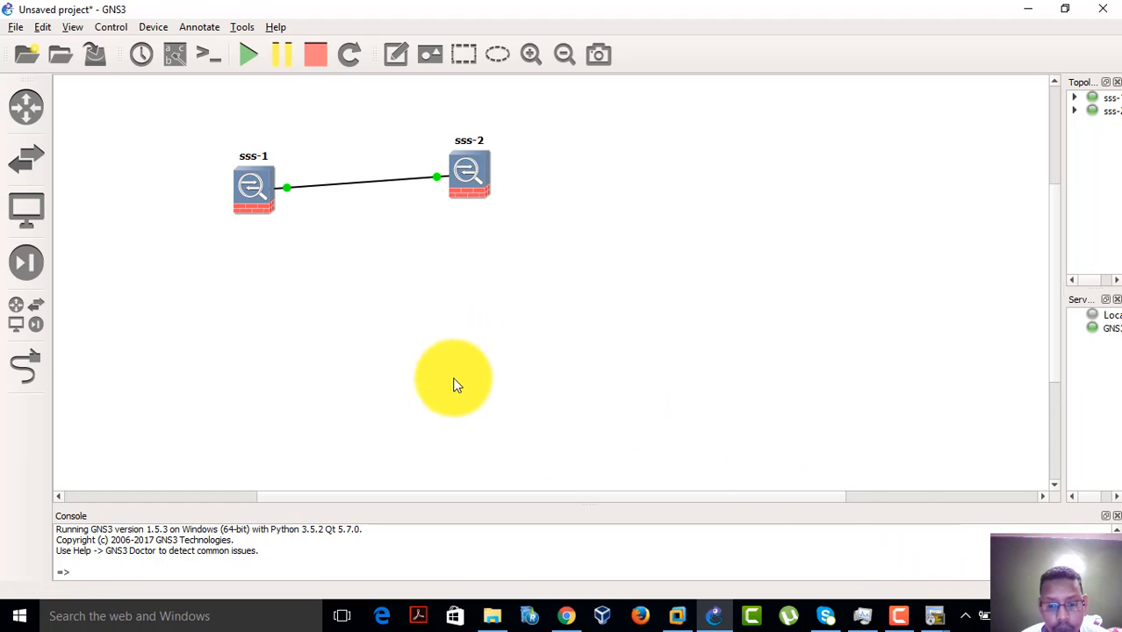
Switch to Chrome, back out of the Cisco ASAv page, and open the gns3.com home page
click(566, 616)
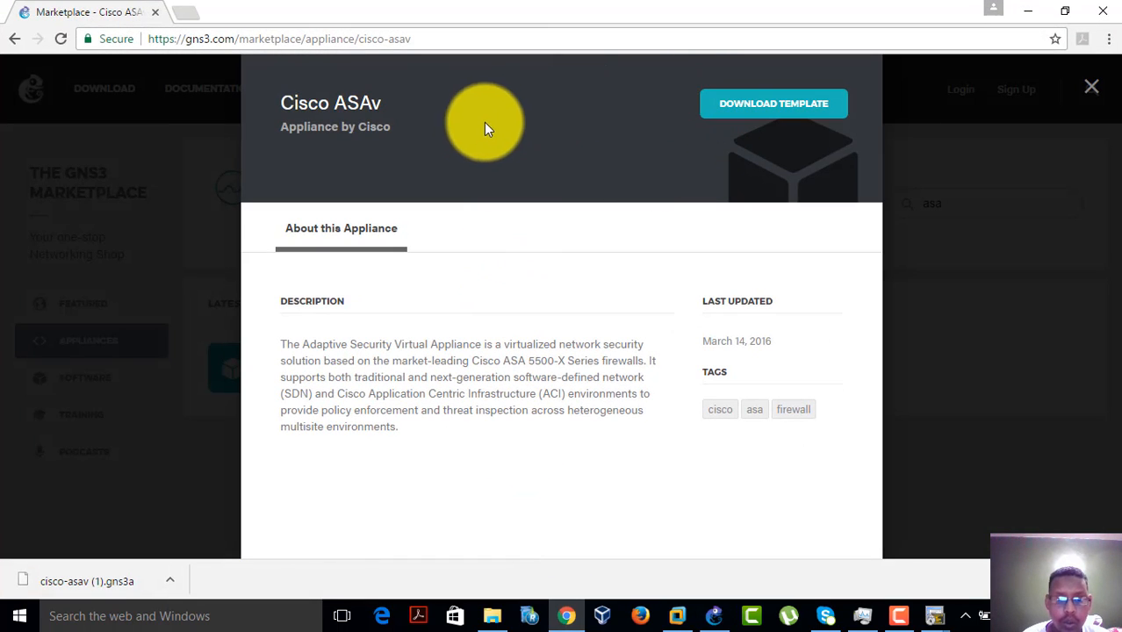
click(14, 39)
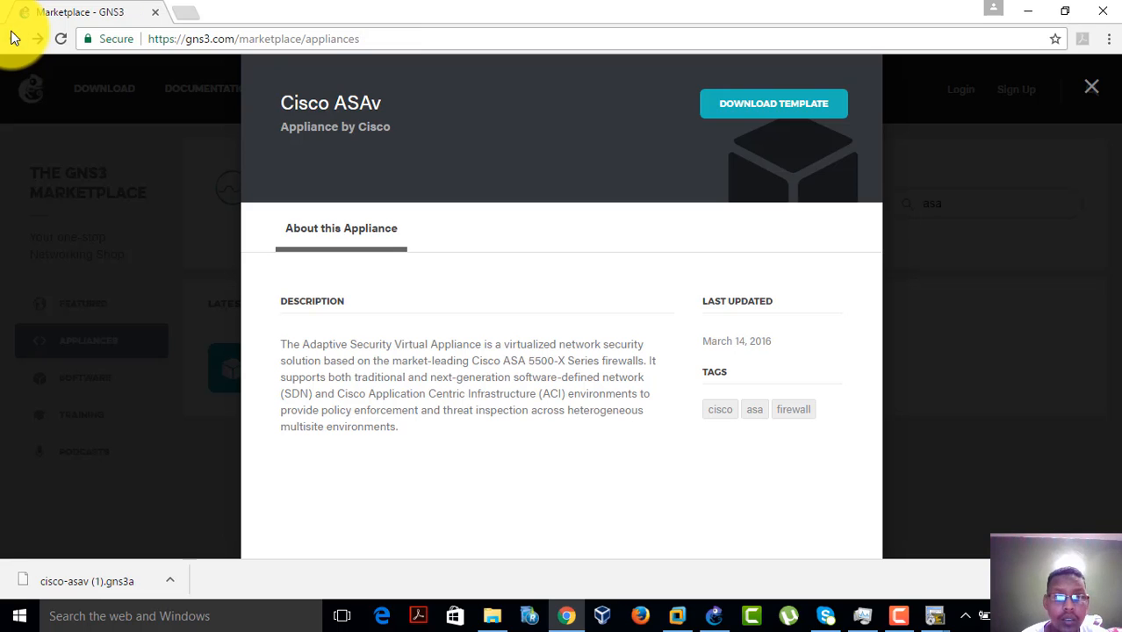
click(12, 47)
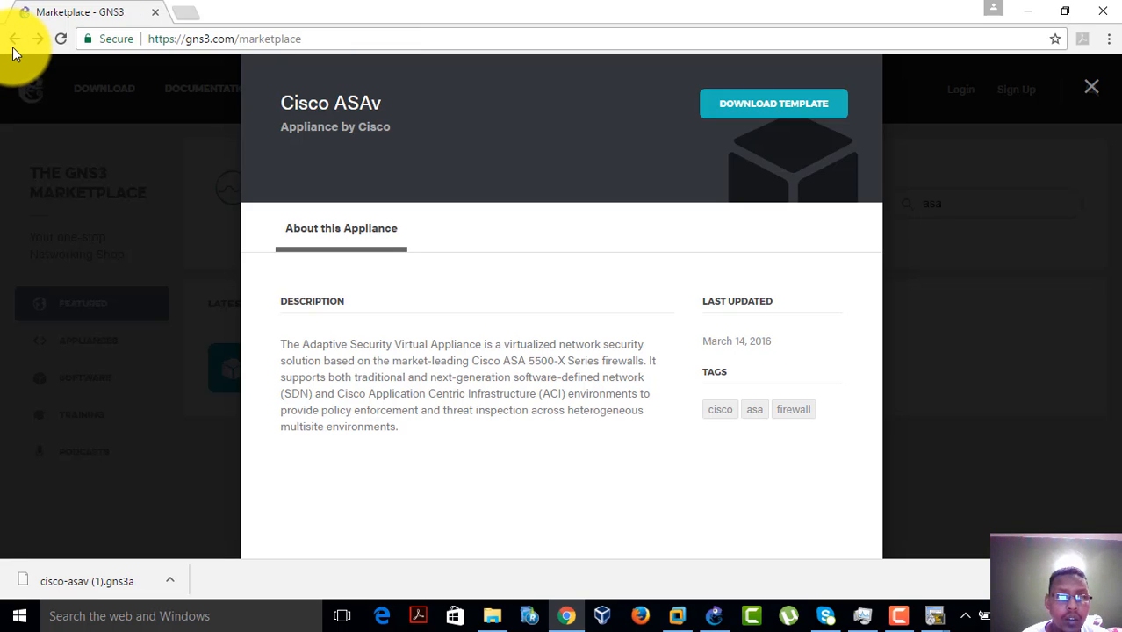
click(13, 47)
click(12, 46)
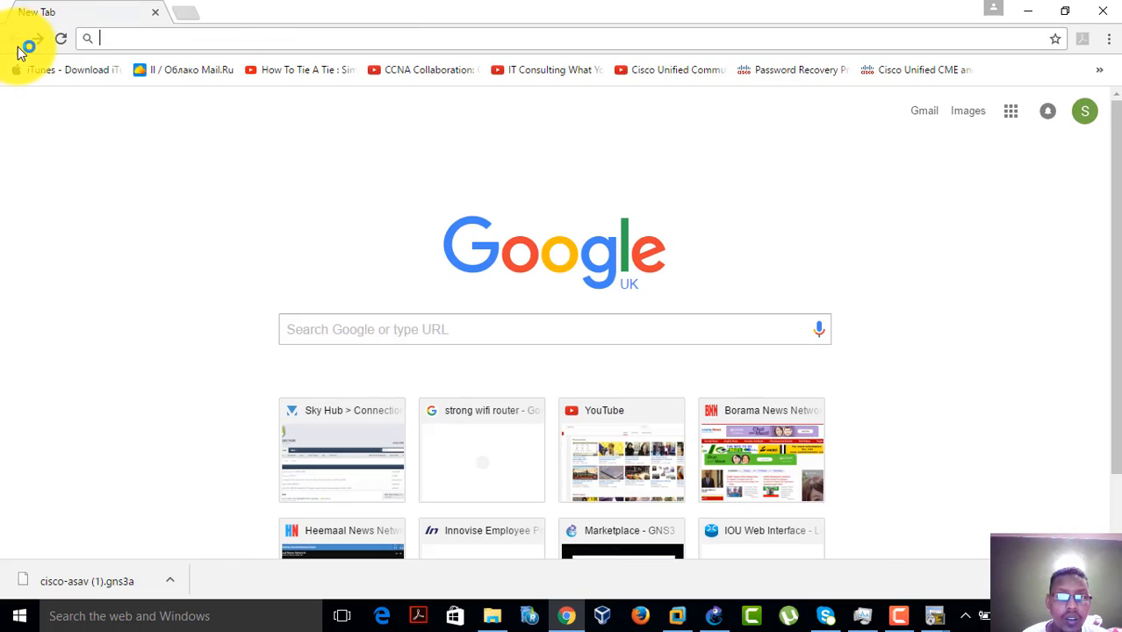
click(452, 35)
text(GN)
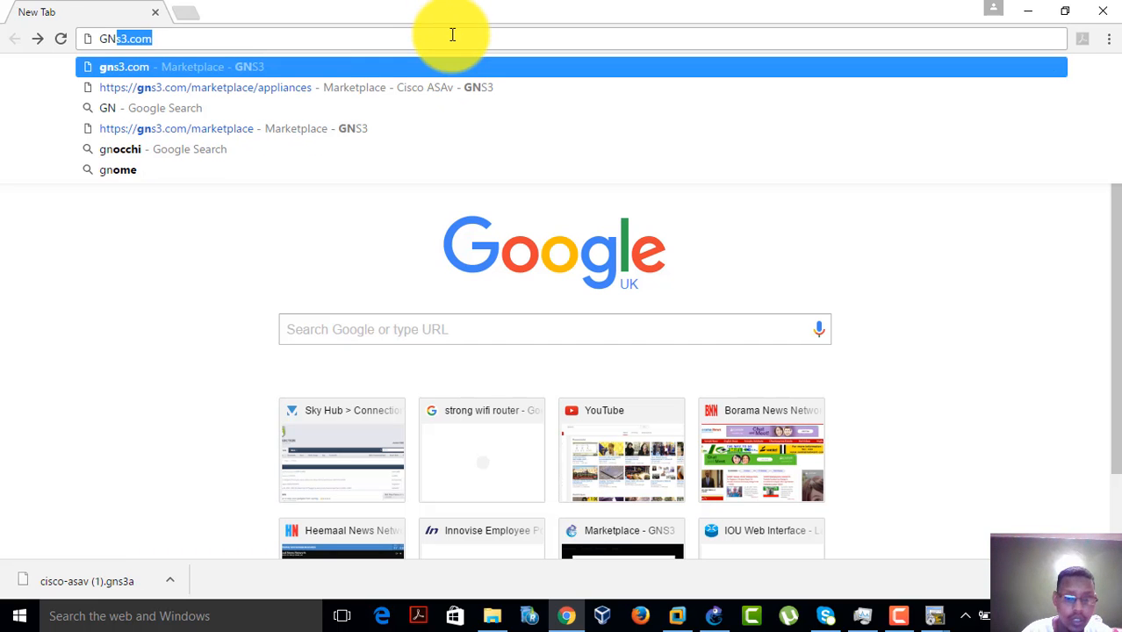
key(Return)
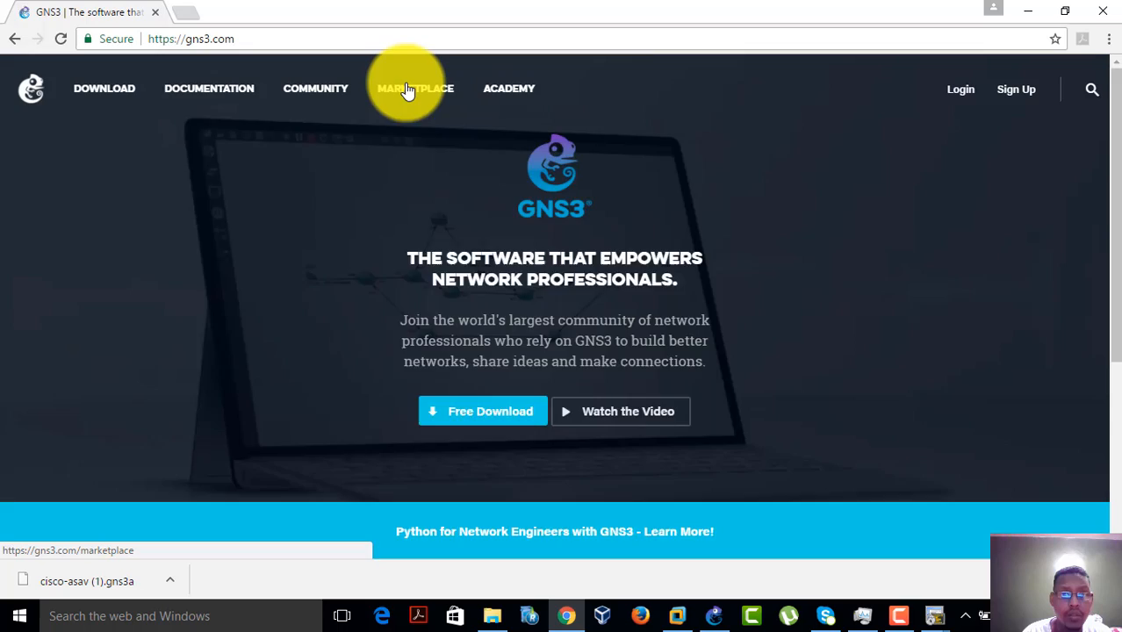
Search the GNS3 marketplace appliances for ASA, view the Cisco ASAv entry, and close the browser
click(407, 90)
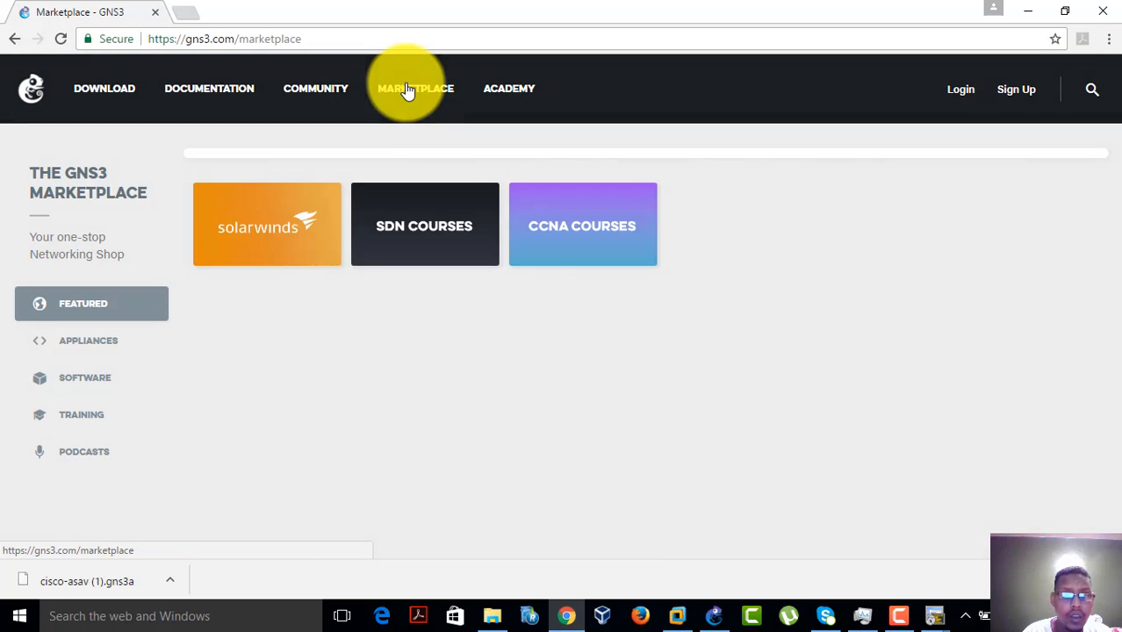
click(97, 352)
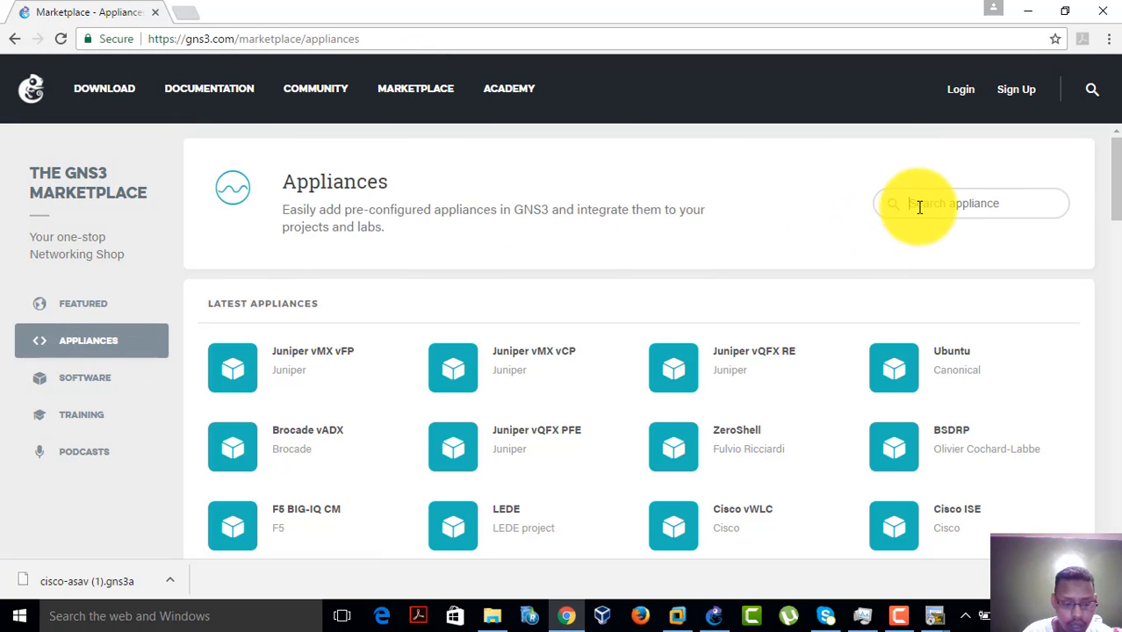
click(919, 206)
text(ASA)
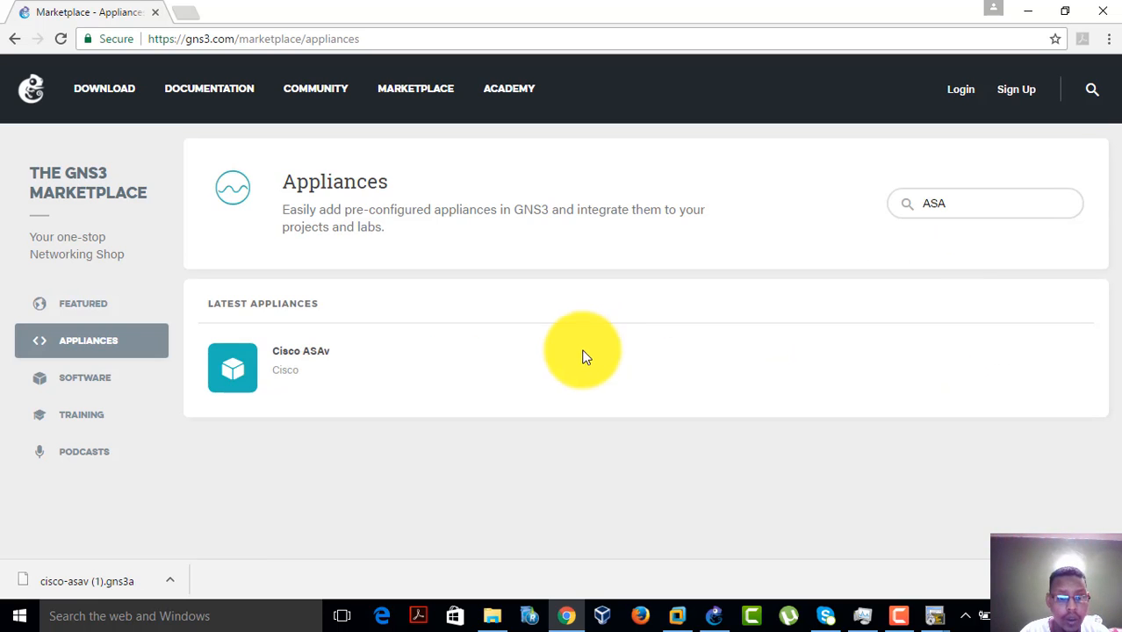
click(297, 363)
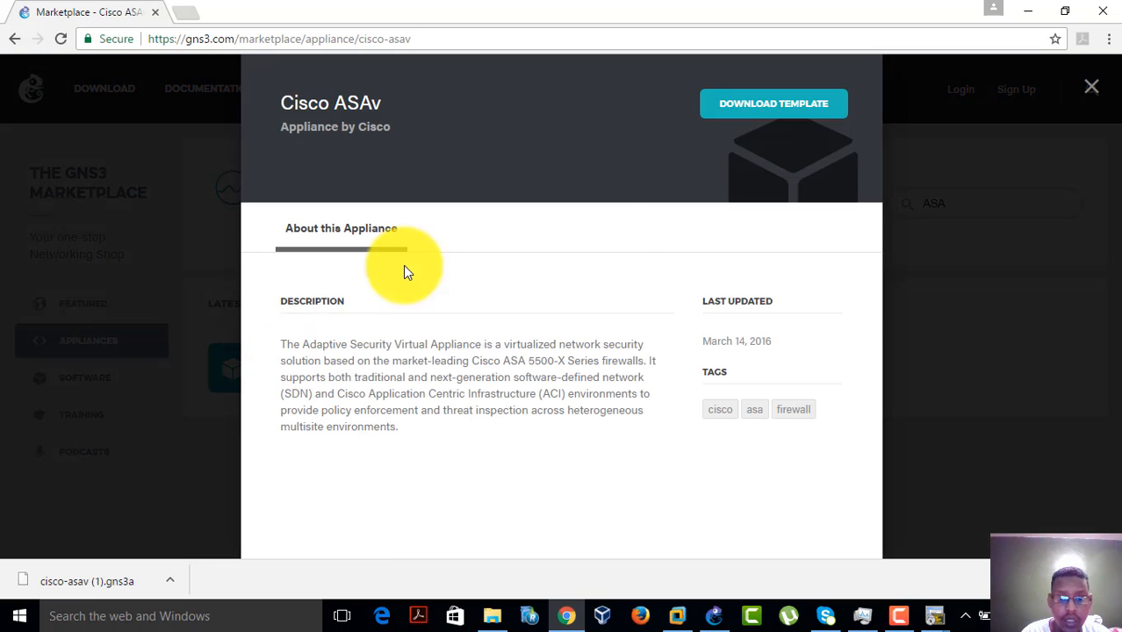
click(1103, 11)
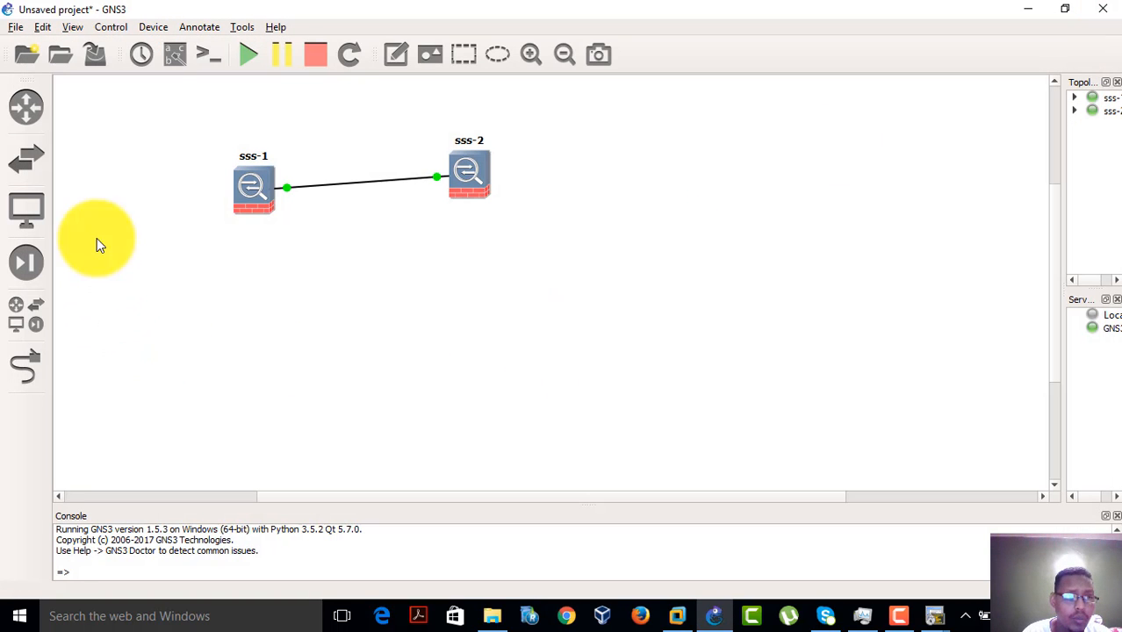
Import the appliance file cisco-asav.gns3a from the Downloads folder
click(15, 28)
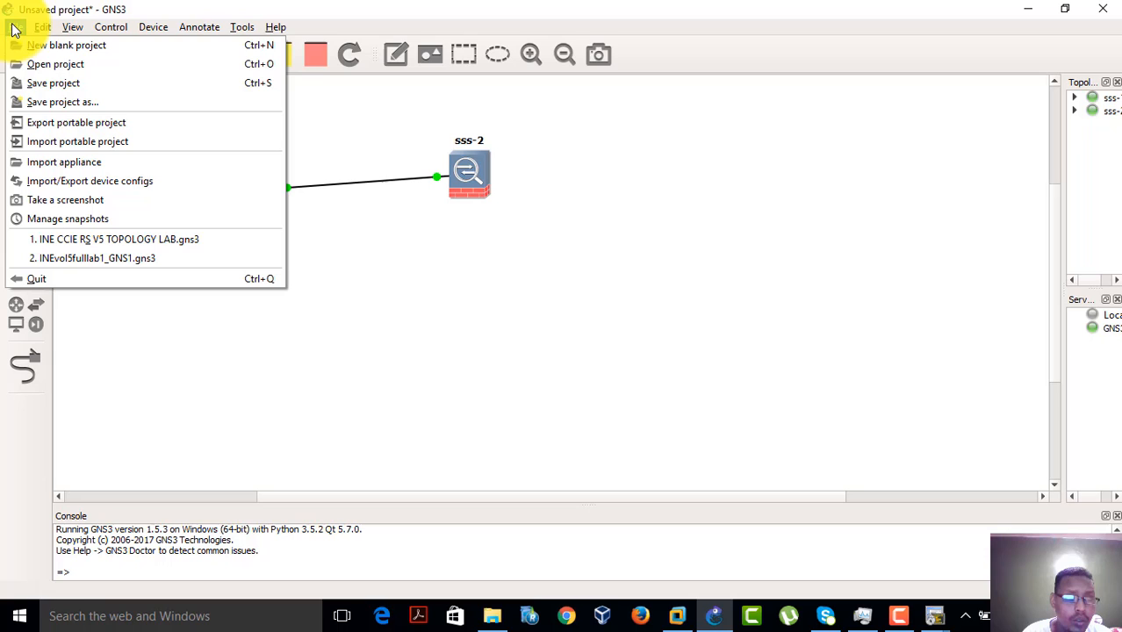
click(92, 160)
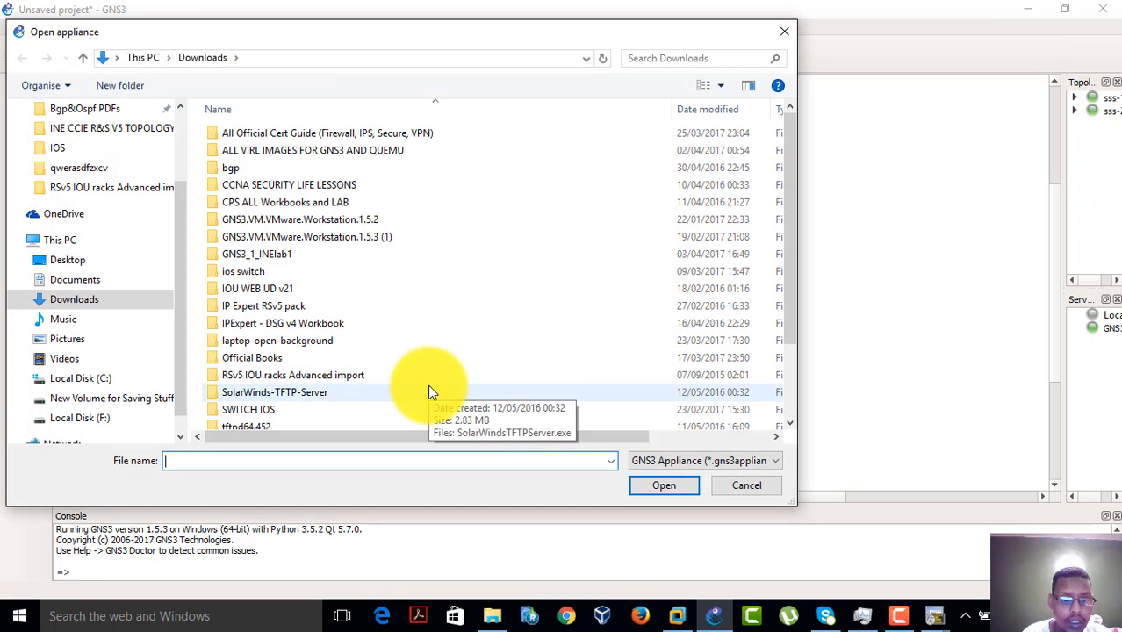
drag(796, 208, 786, 326)
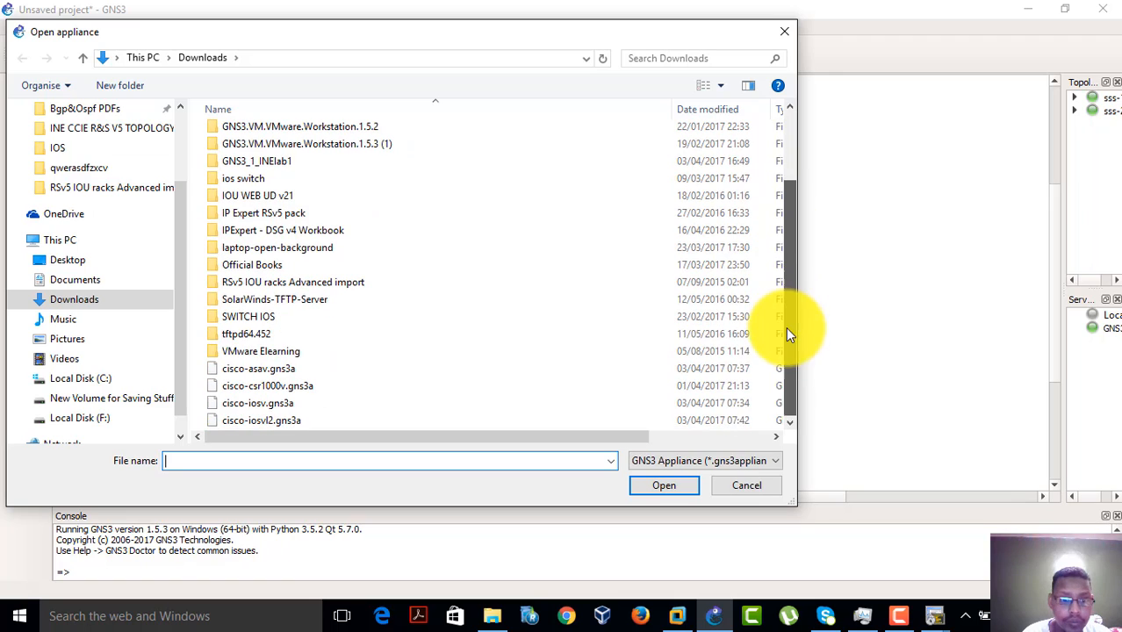
click(352, 375)
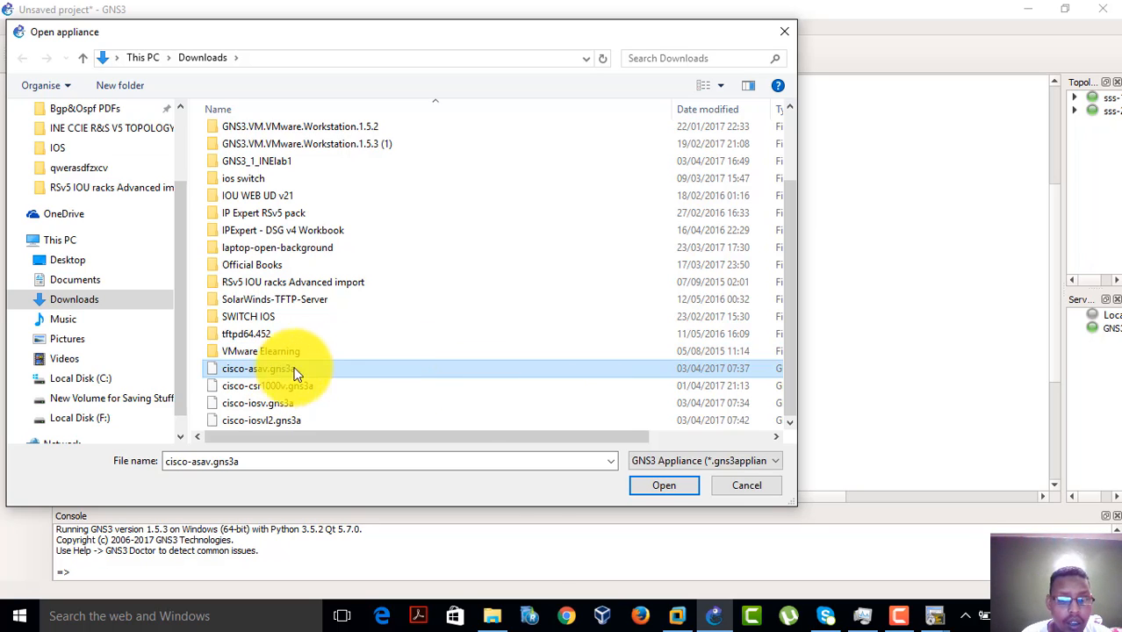
click(662, 489)
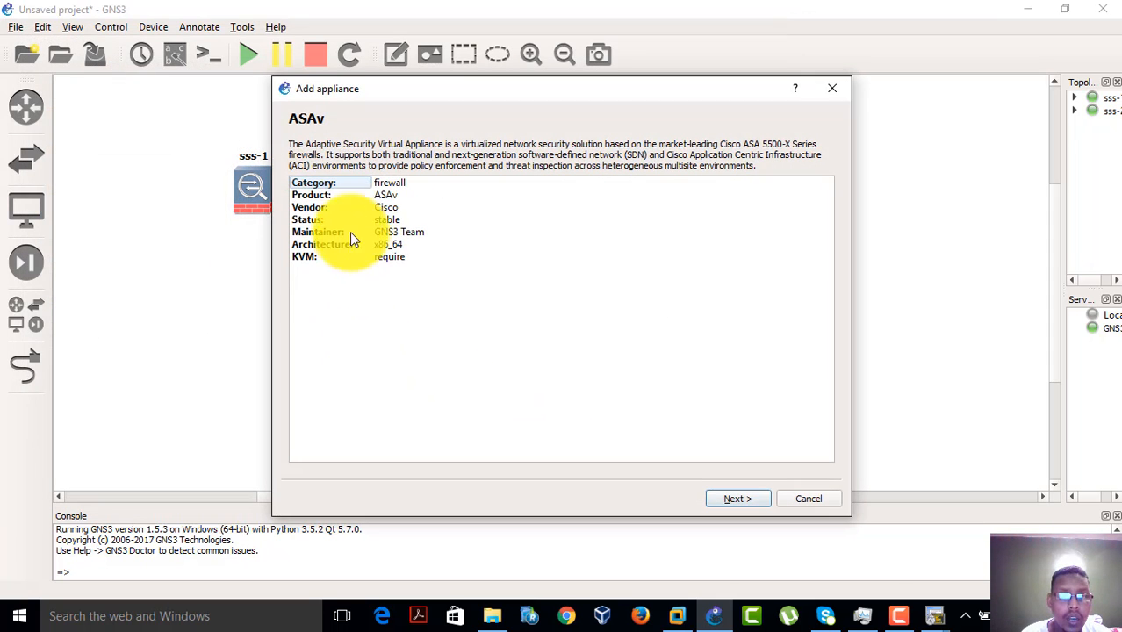
Go through the ASAv import with the GNS3 VM as server, select version ASAv 9.5.2-204, and cancel the import
click(734, 498)
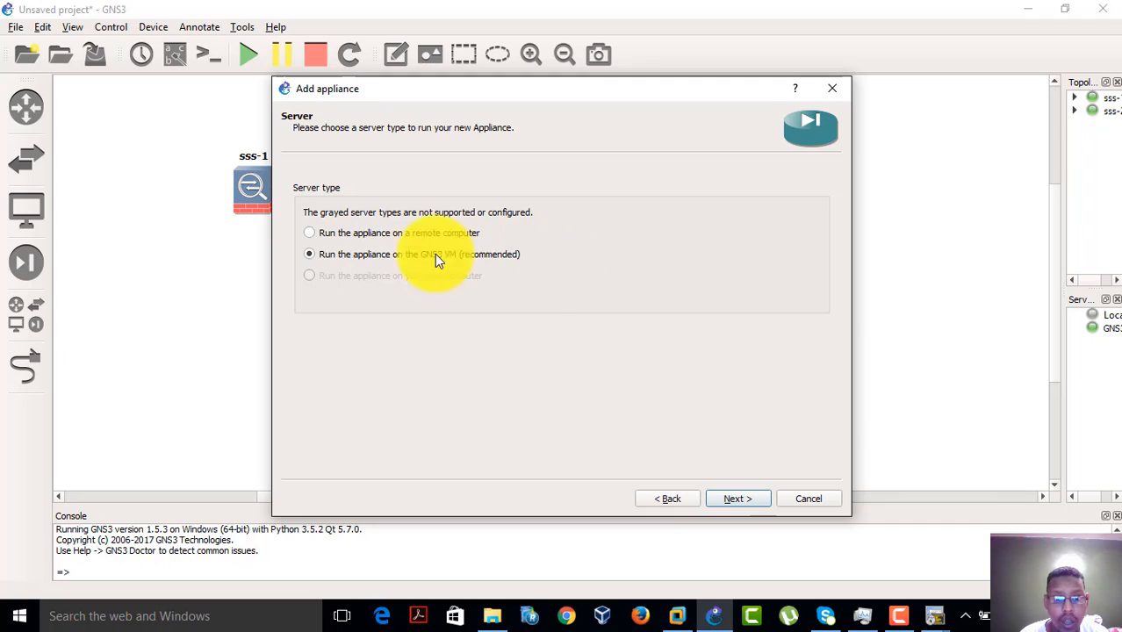
click(750, 498)
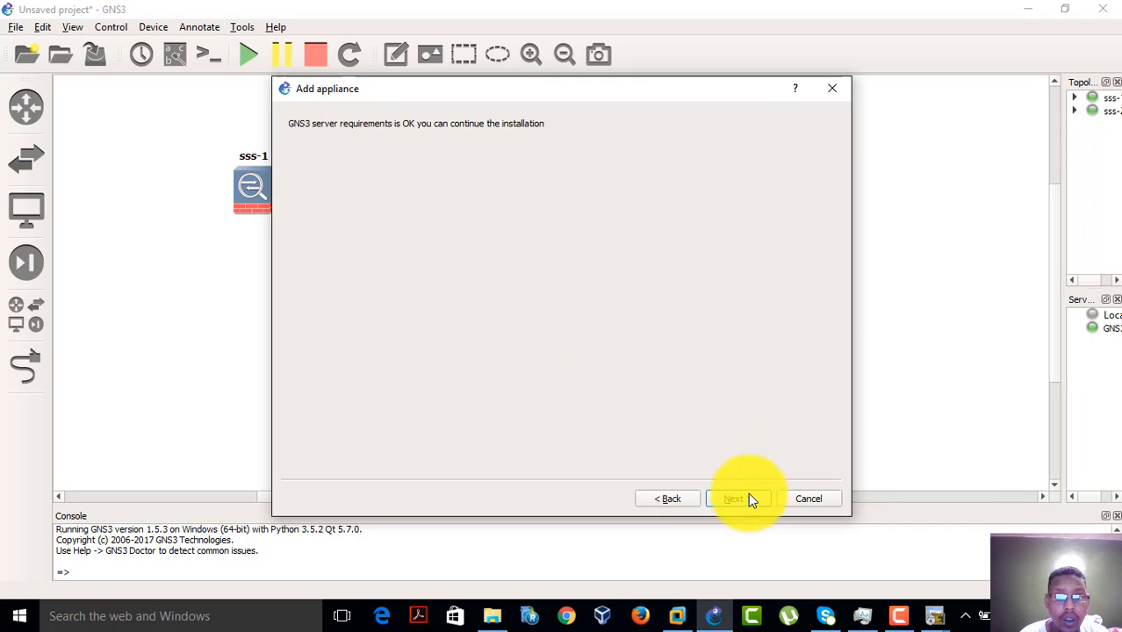
click(748, 502)
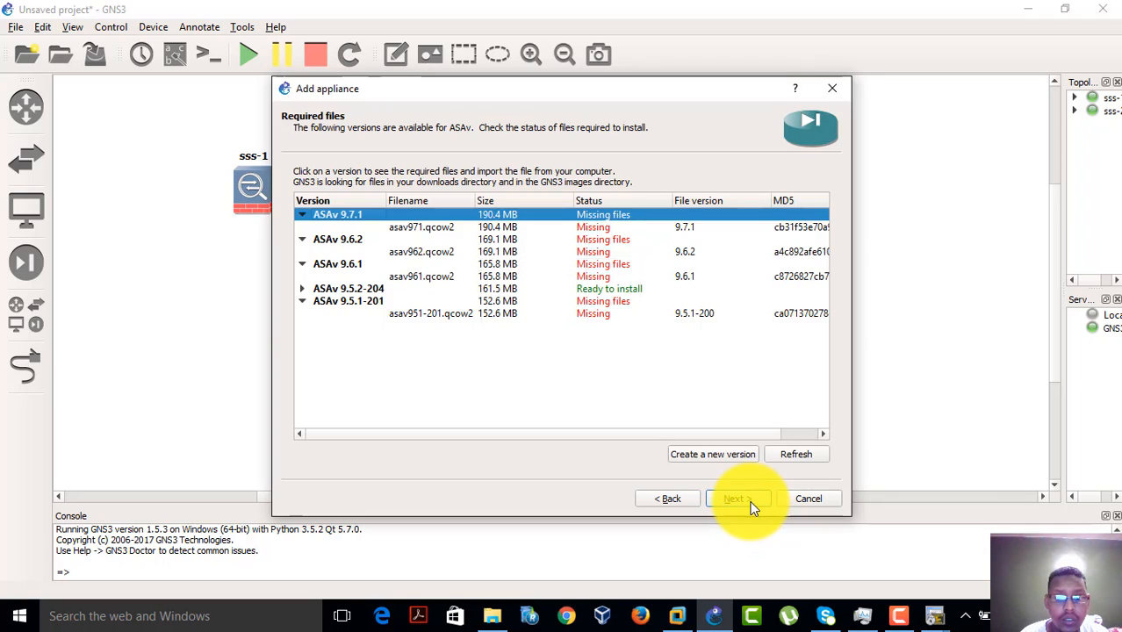
click(596, 289)
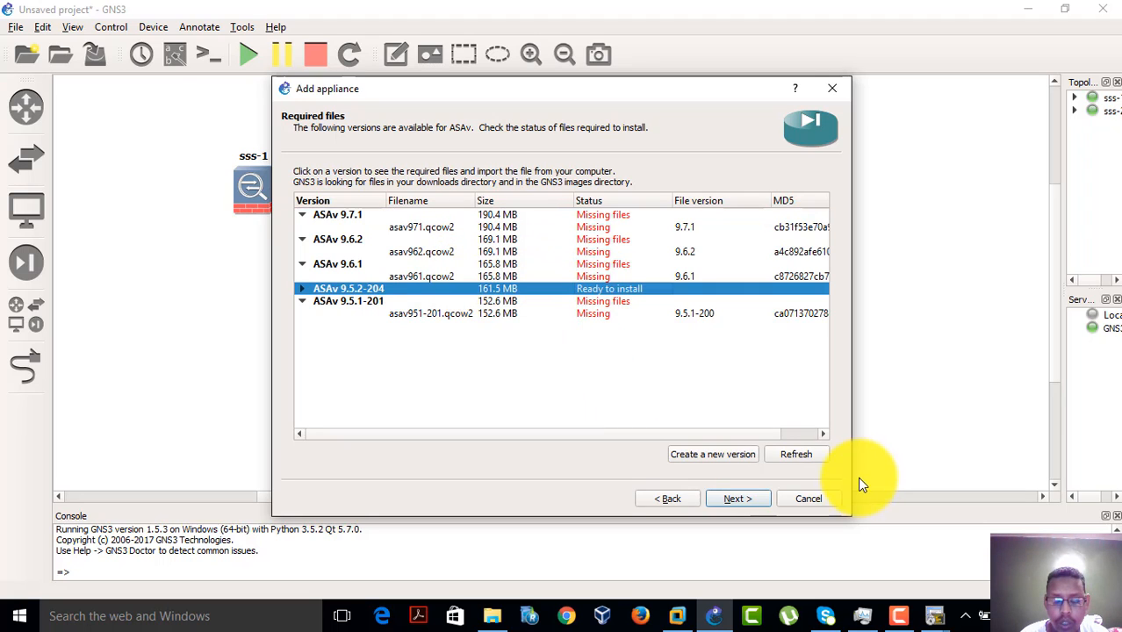
click(818, 495)
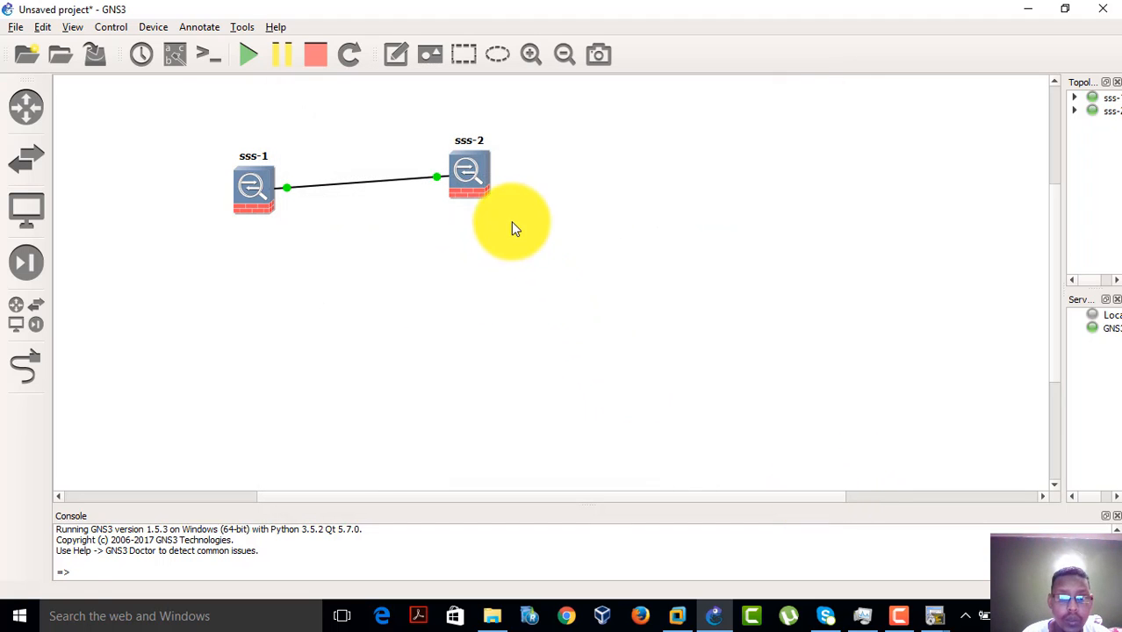
Bring up sss-1's SecureCRT console, request fresh ciscoasa prompts, and reposition the sss-2 node in the workspace
drag(450, 178, 467, 201)
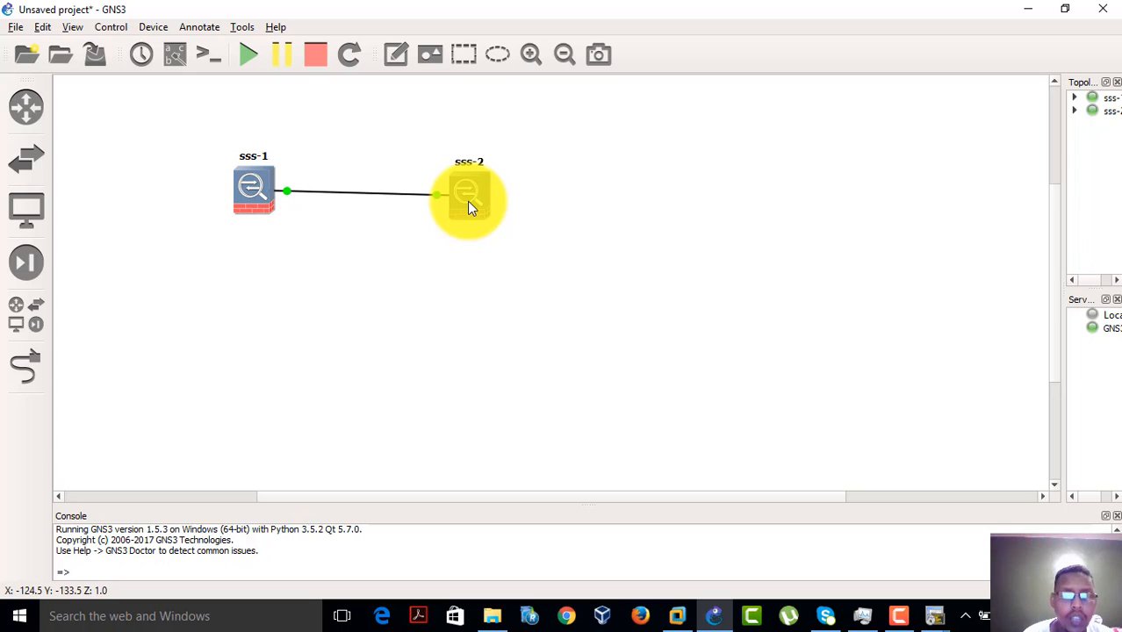
mouse_move(934, 614)
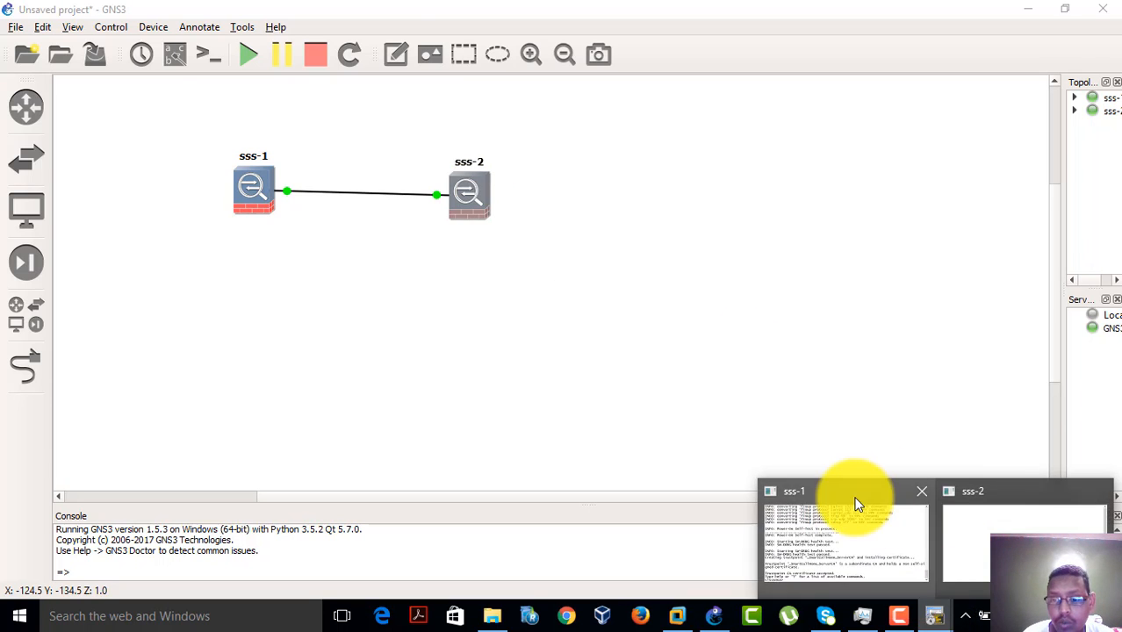
click(854, 503)
key(Return)
key(Return)
key(Return)
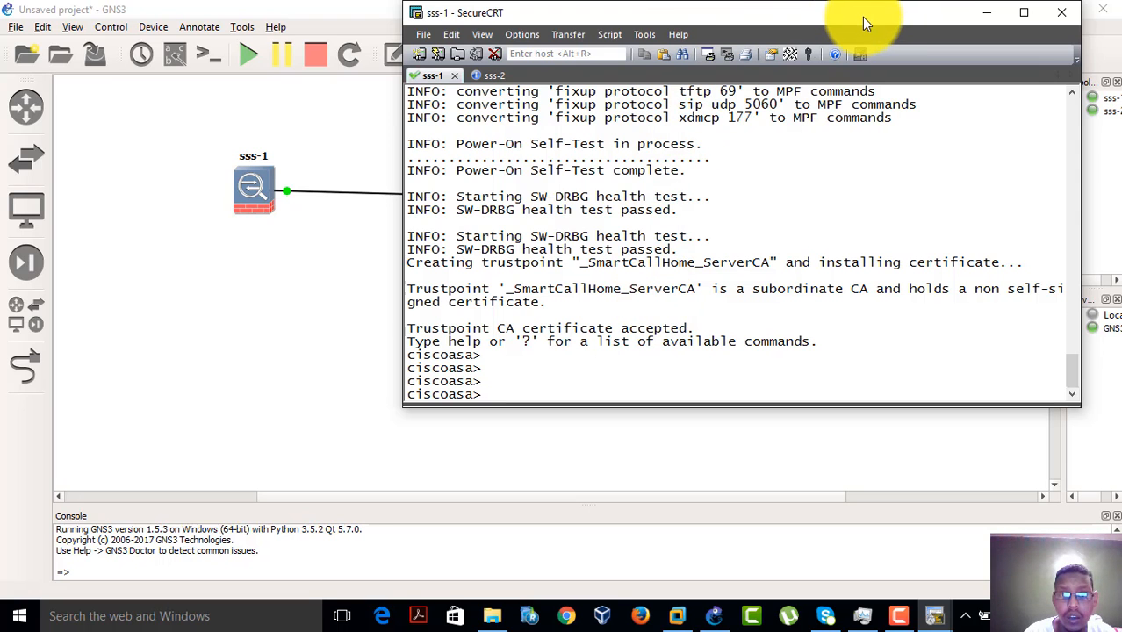
drag(862, 17, 733, 243)
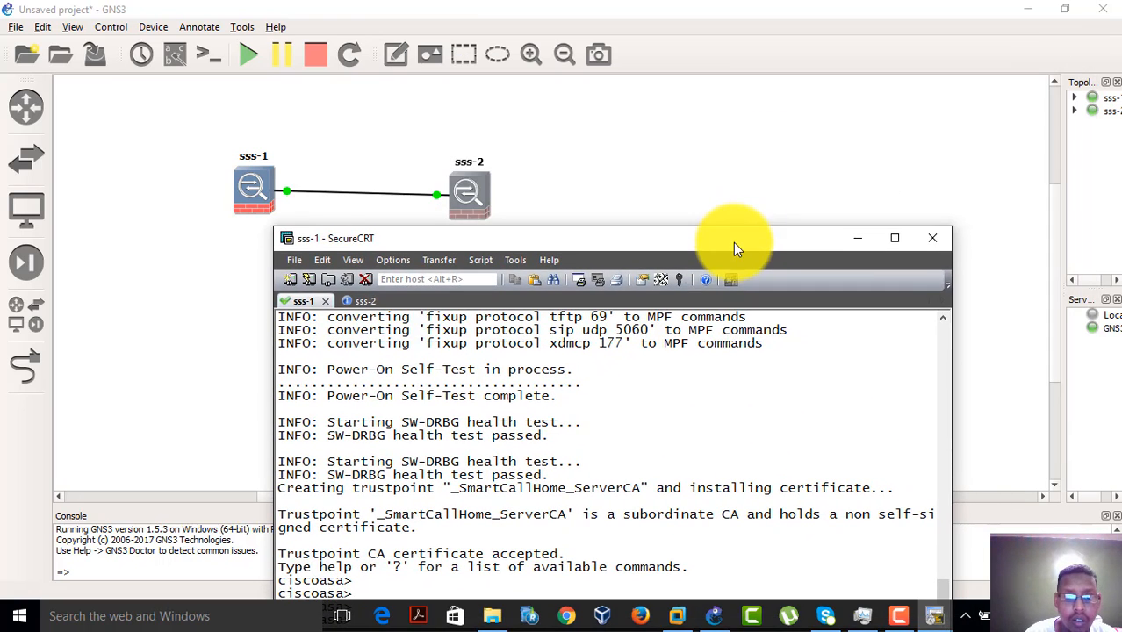
click(575, 172)
drag(475, 204, 473, 196)
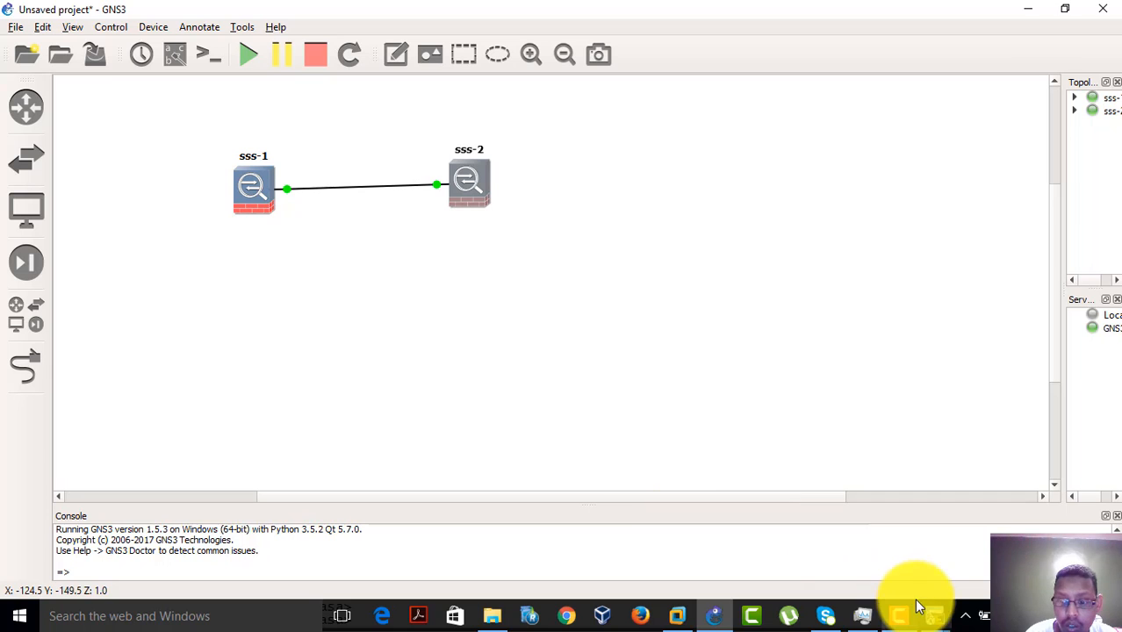
Bring up sss-1's console and enter privileged EXEC mode with a blank password, moving the console window clear of the topology
mouse_move(918, 606)
click(773, 563)
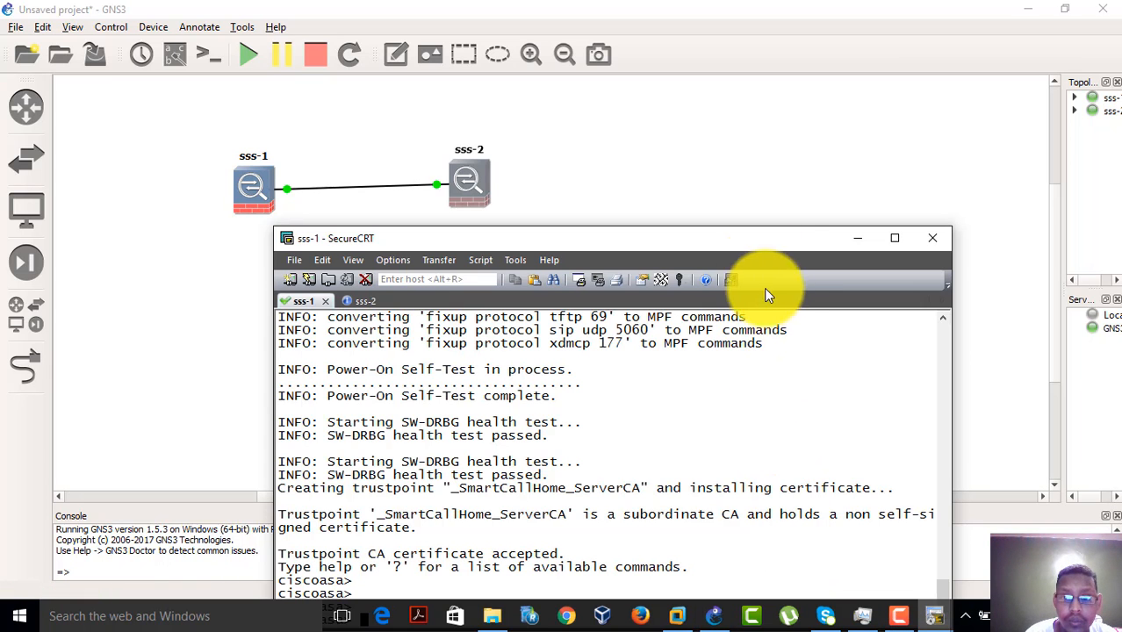
key(Return)
key(Return)
drag(759, 235, 897, 149)
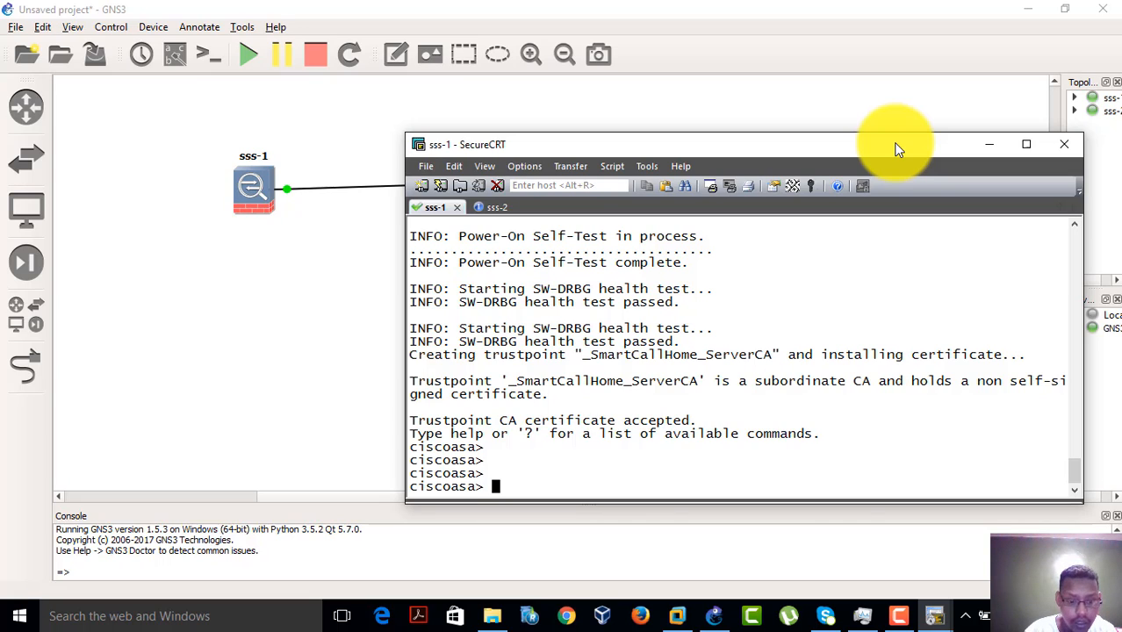
text(EN)
key(Return)
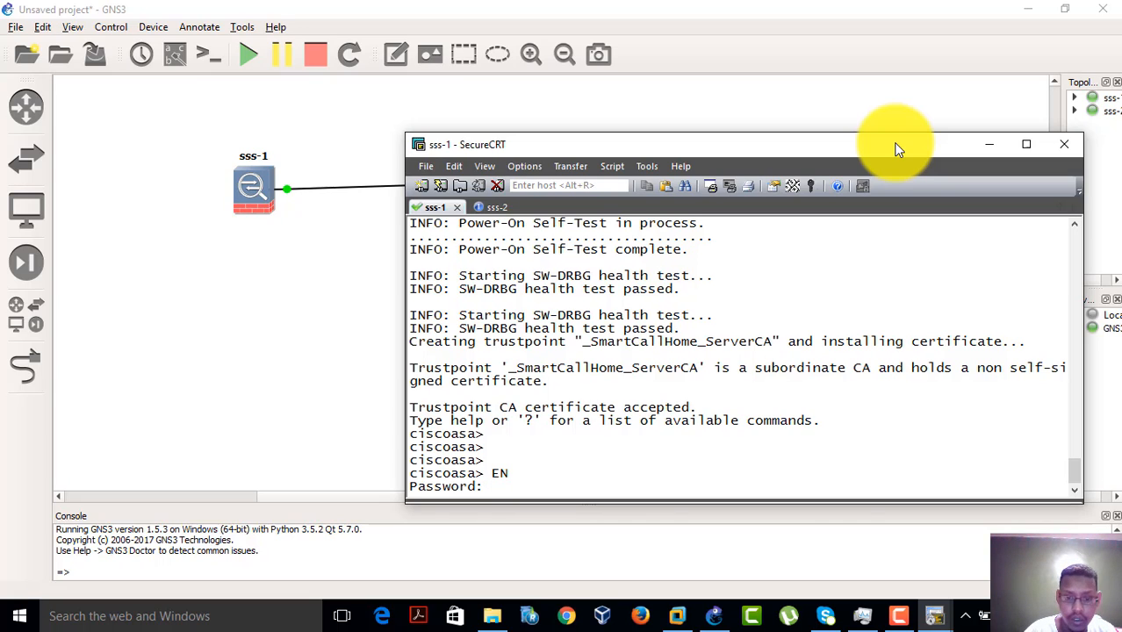
key(Return)
drag(791, 150, 617, 229)
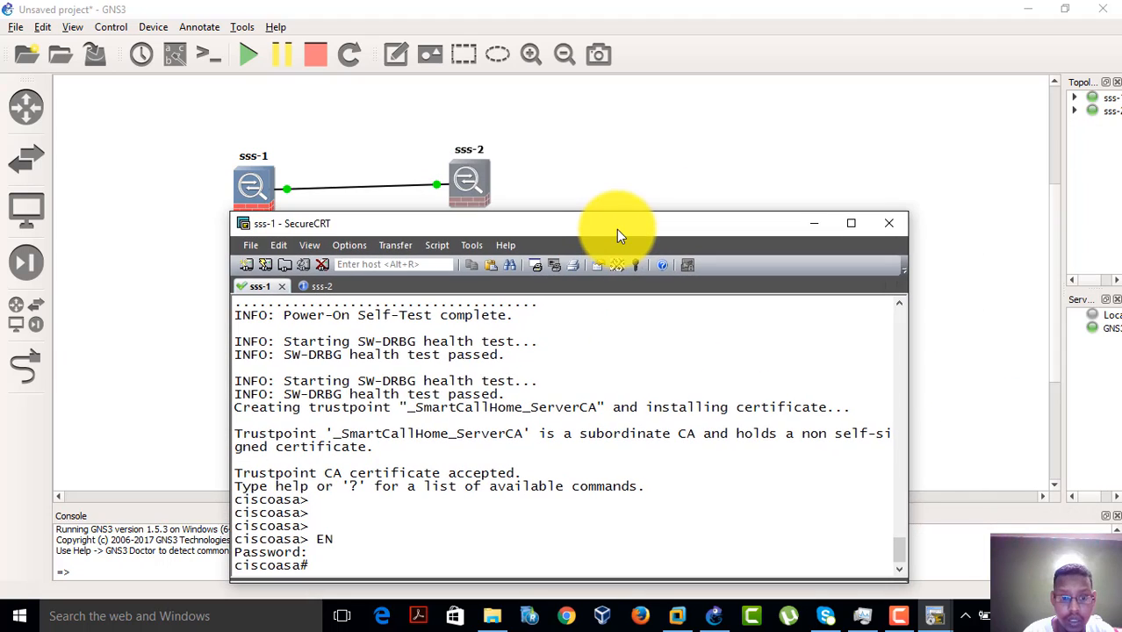
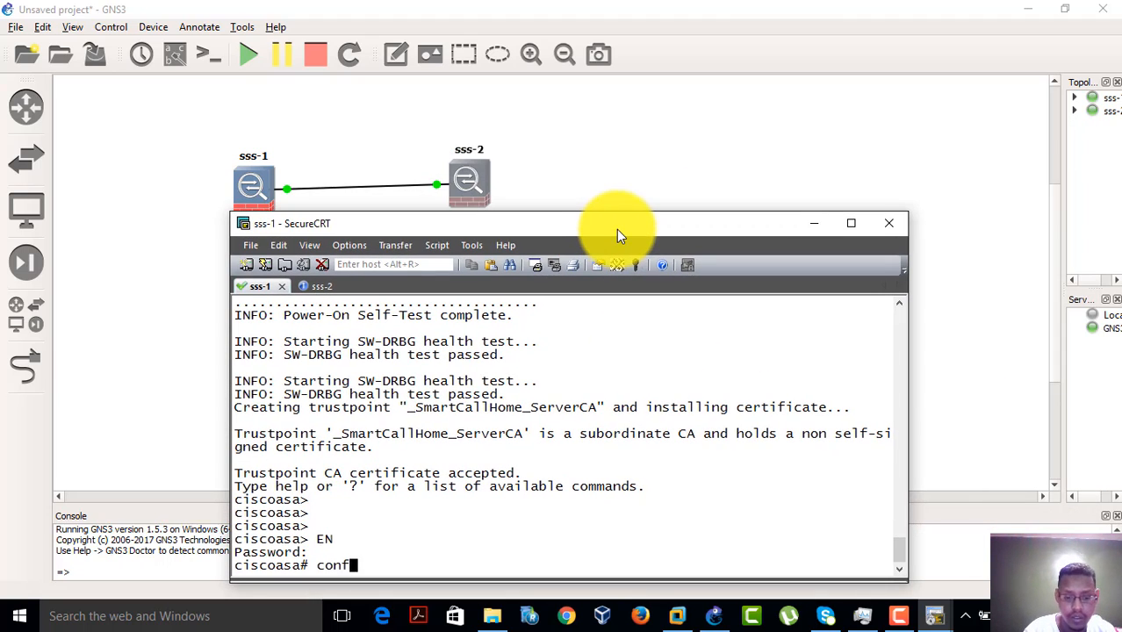
Enter global configuration mode on sss-1 with configure terminal and skip the anonymous error reporting question
text(confi)
key(Tab)
text(t)
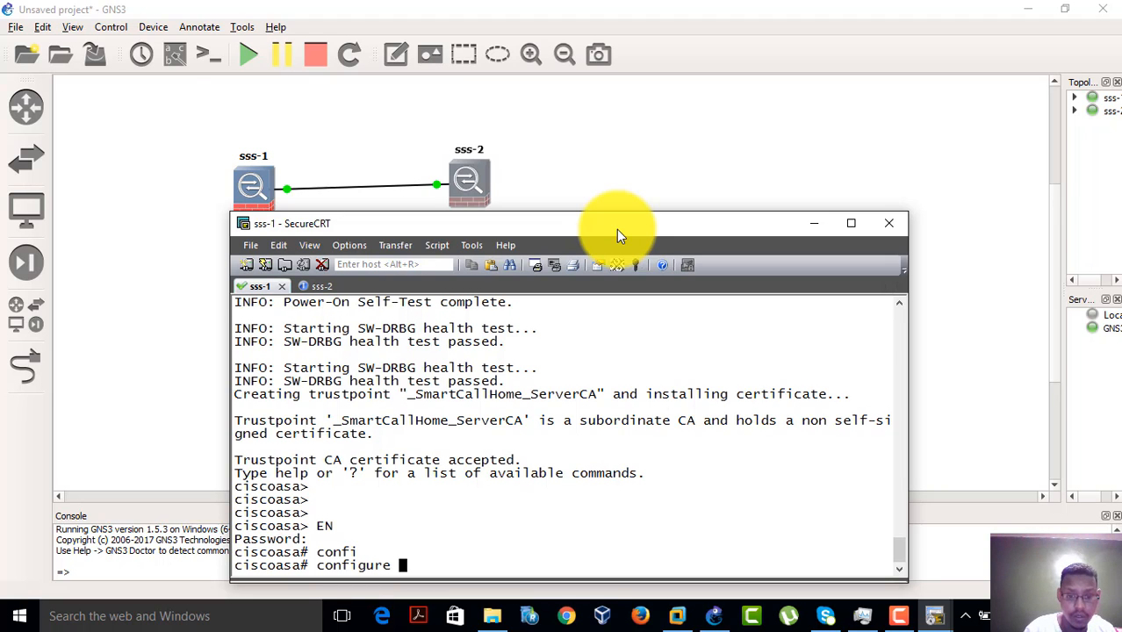
key(Tab)
key(Return)
key(Return)
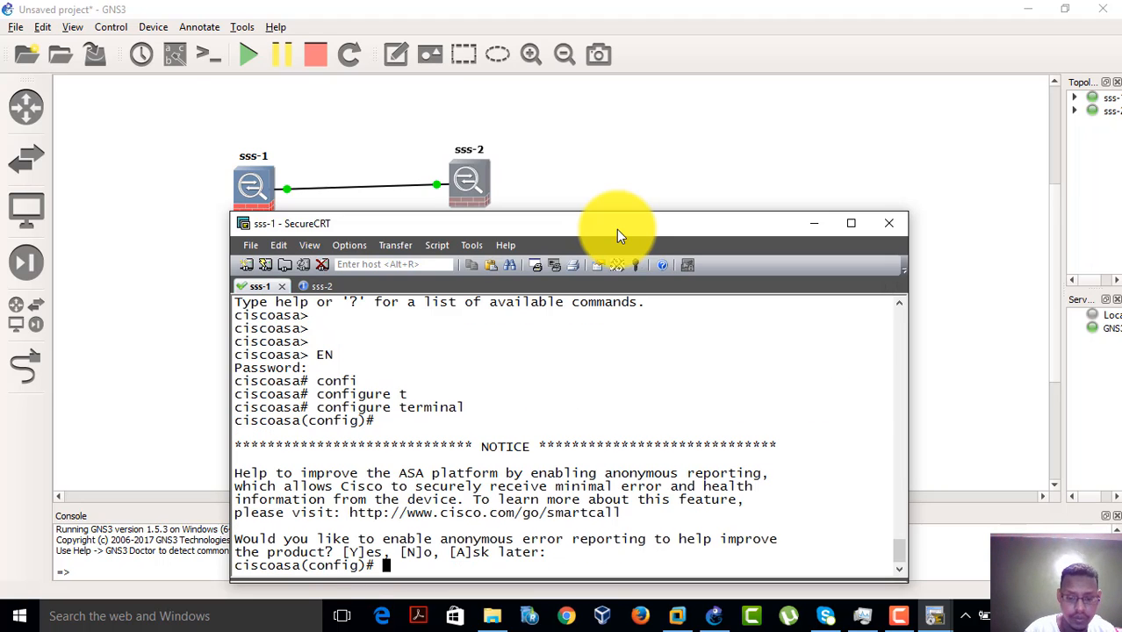
Open interface gigabitEthernet 0/0 for configuration and enable it with no sh
text(nt)
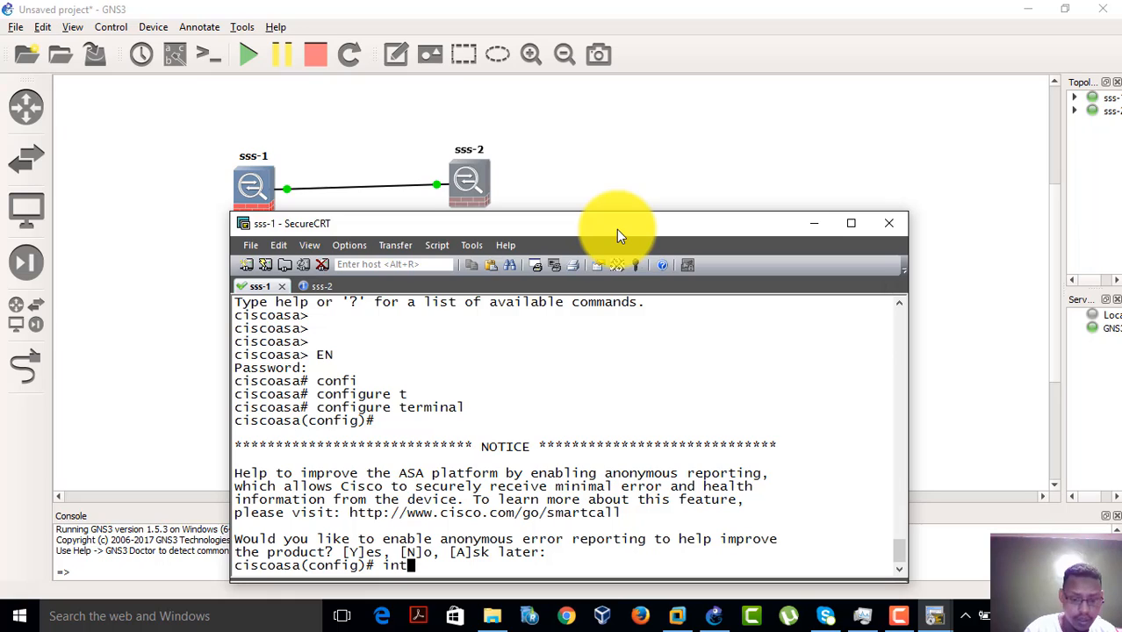
key(Tab)
text(g)
key(Tab)
text(0/)
key(Return)
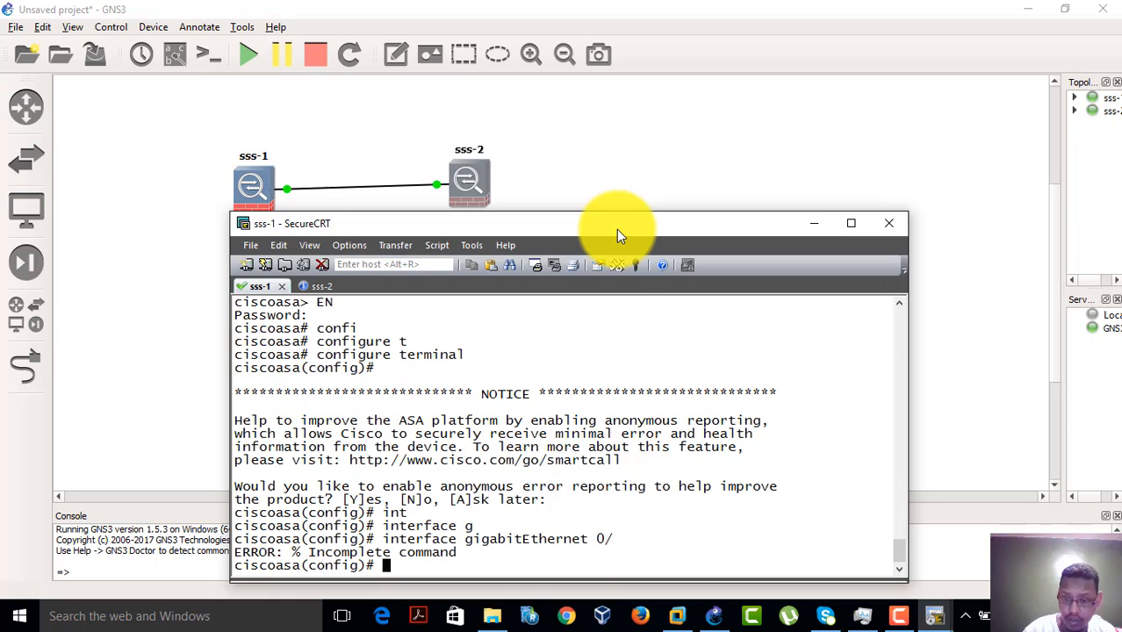
key(Up)
text(0)
key(Return)
text(n)
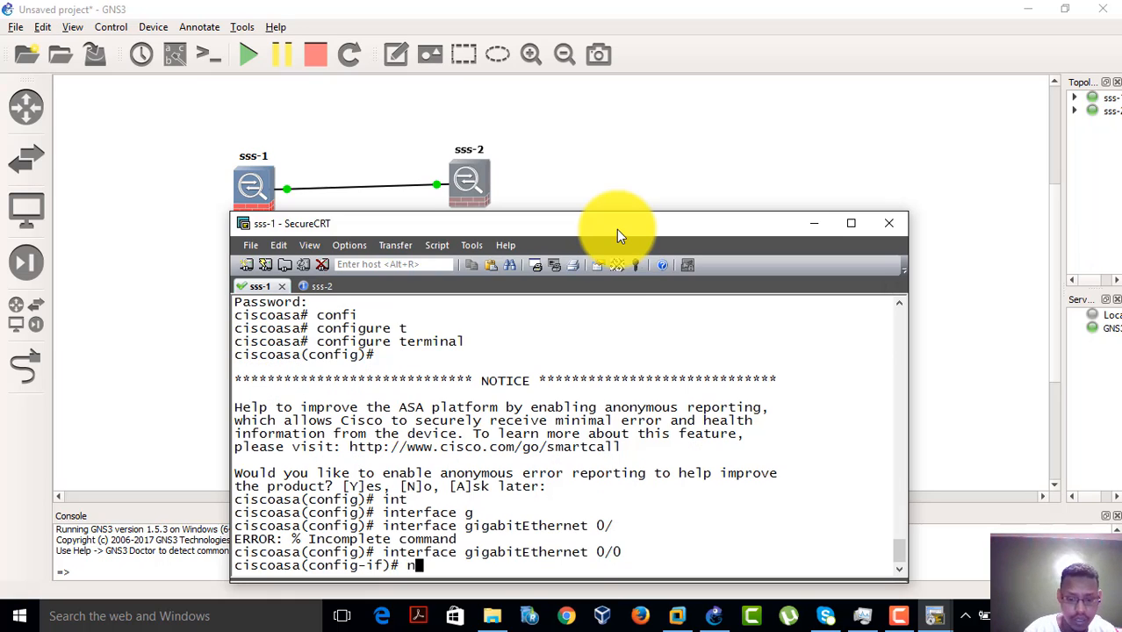
text(o sh)
key(Return)
Name the gigabitEthernet 0/0 interface outside with the nameif command
text(nam)
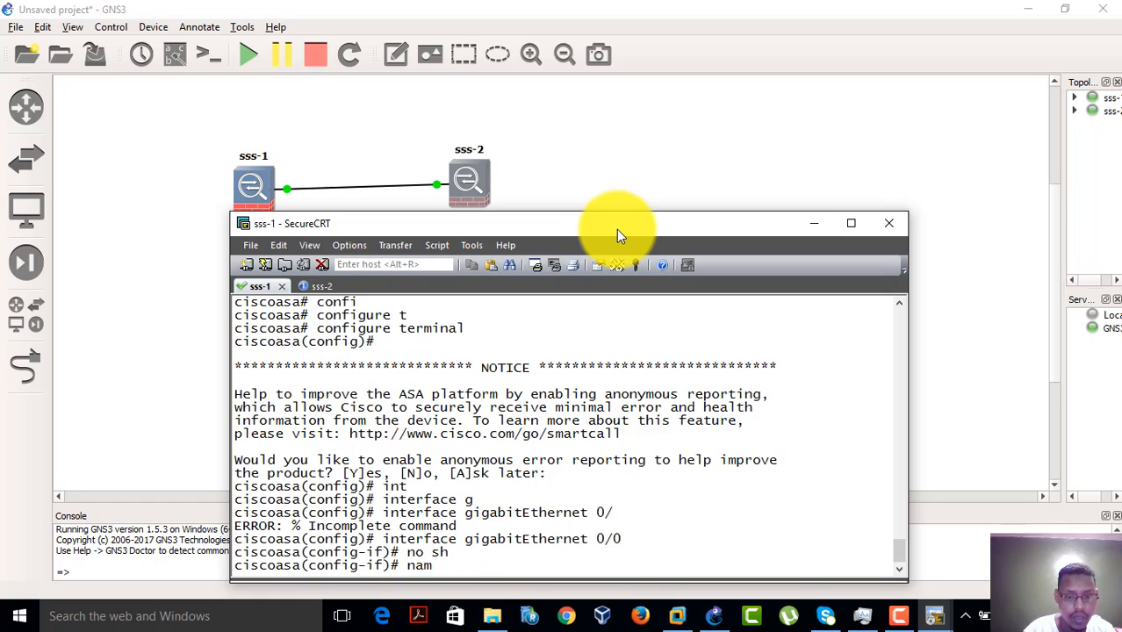
key(Tab)
text(ei)
key(Tab)
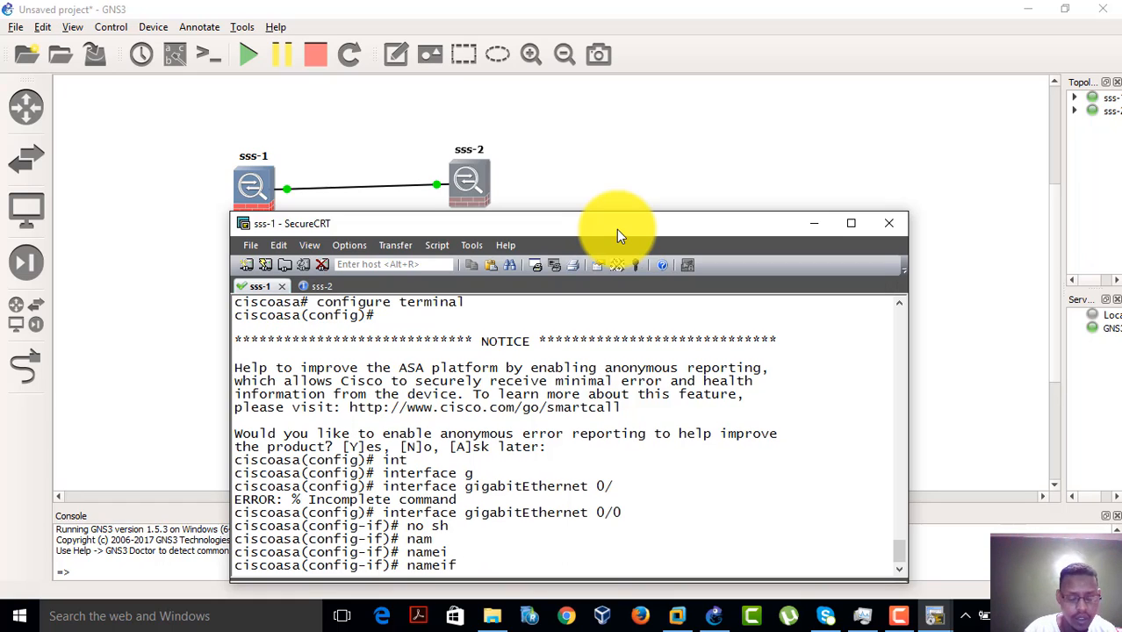
text(outside)
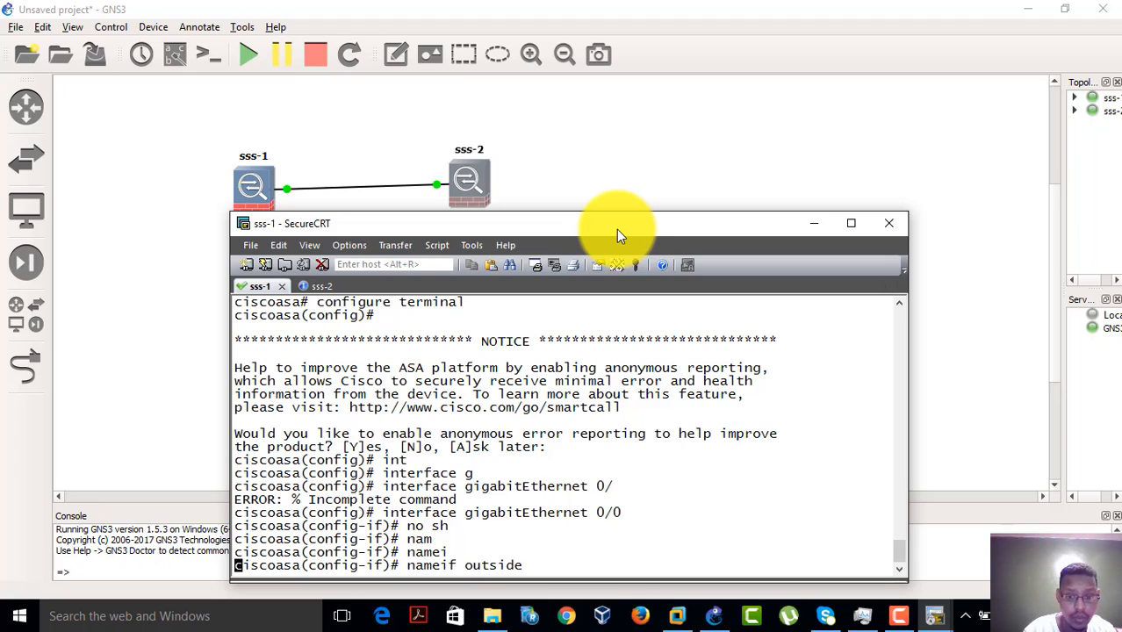
key(Return)
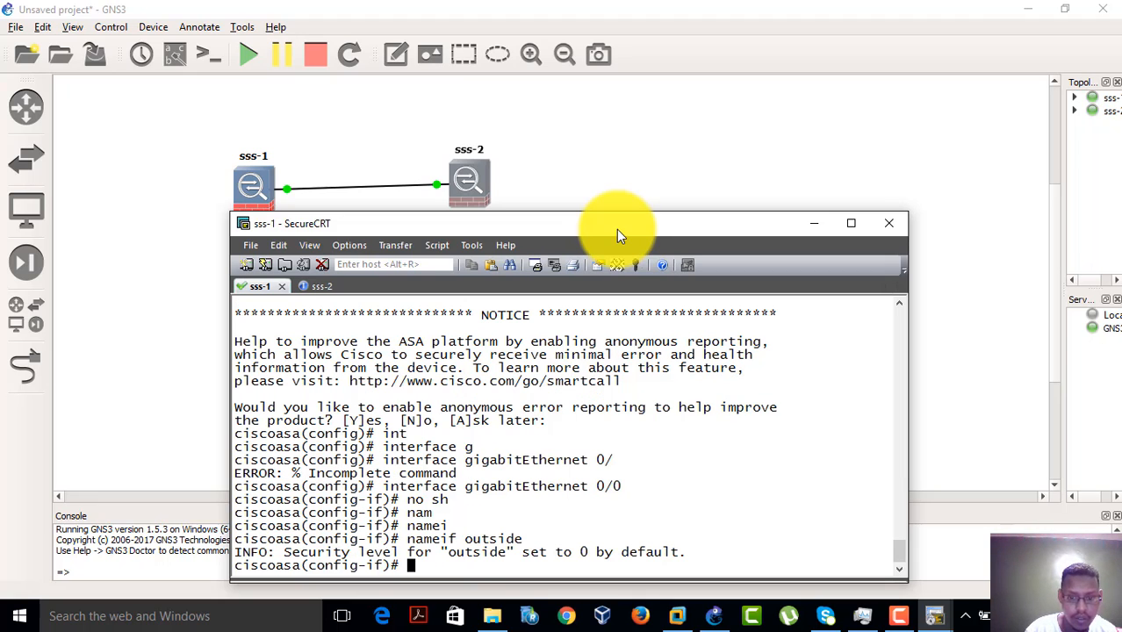
Assign IP address 1.1.1.1 with subnet mask 255.255.255.0 to the outside interface
text(ip)
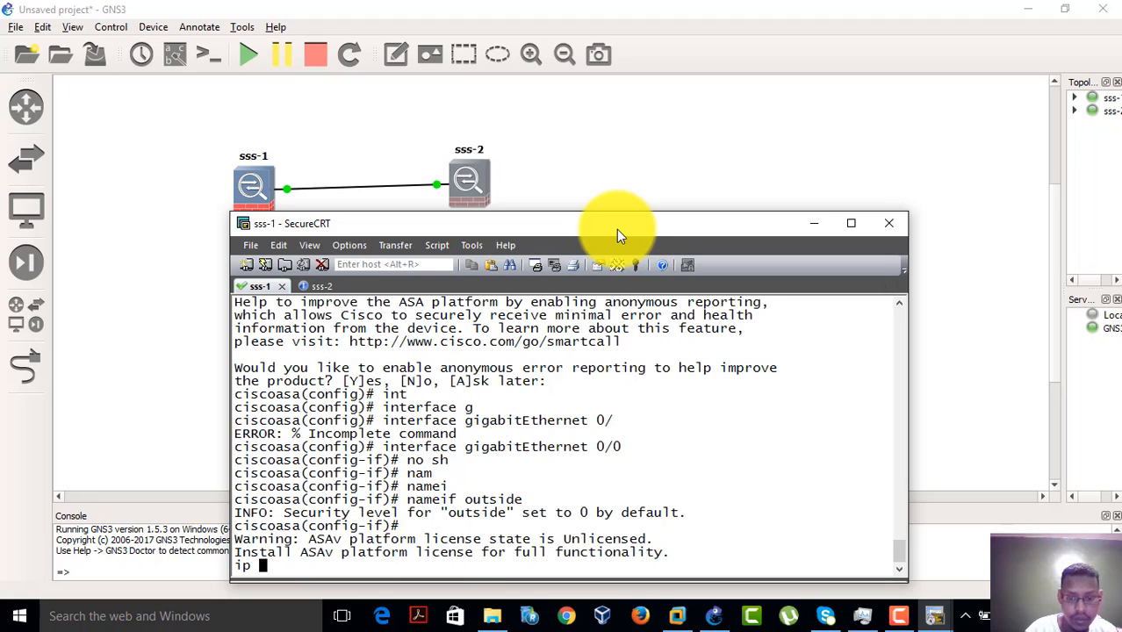
text( add)
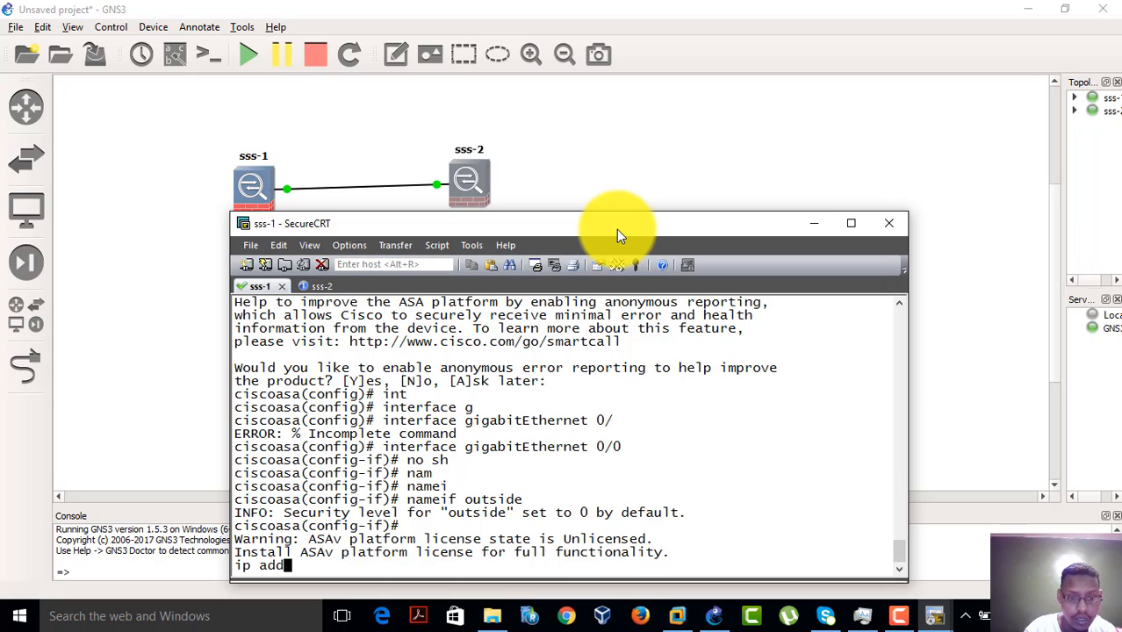
key(Tab)
text(1.1.1.)
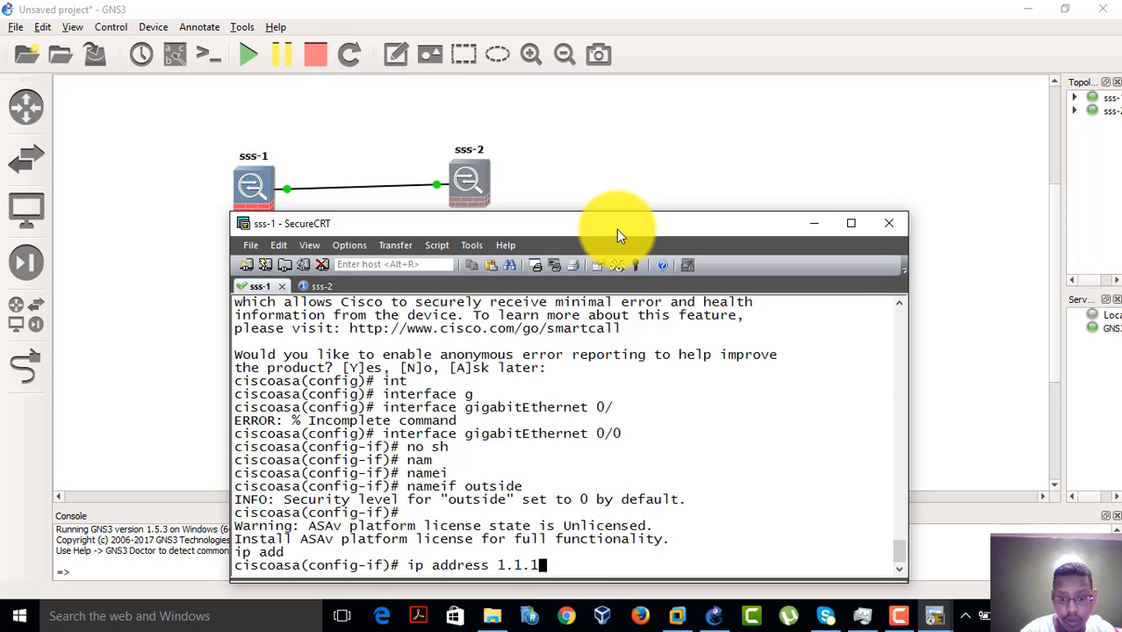
text(1 25)
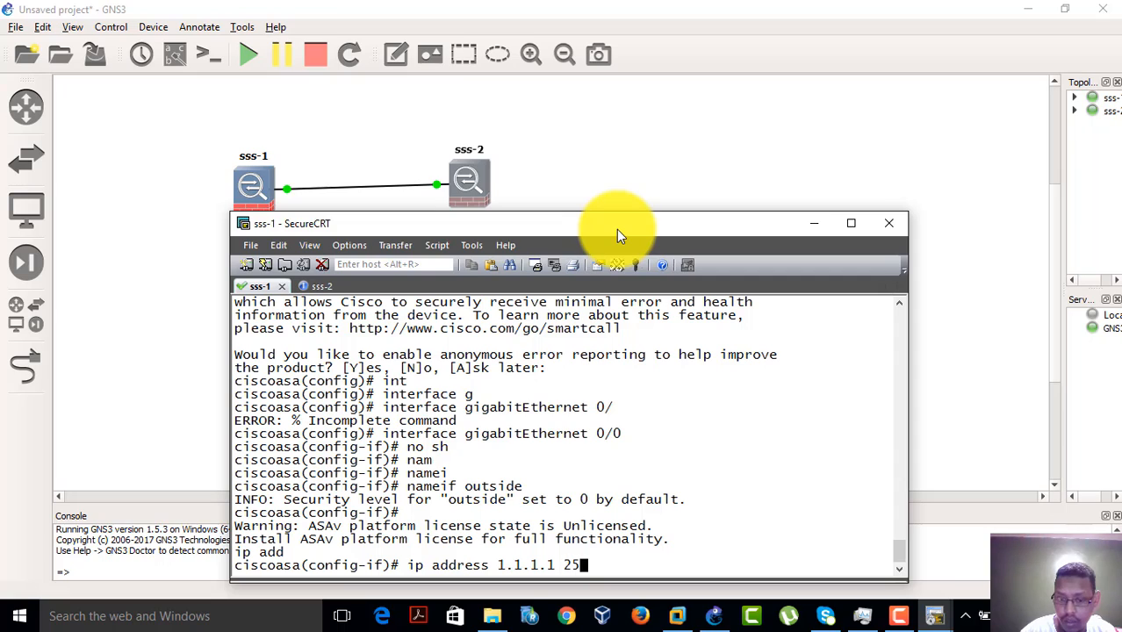
text(55.)
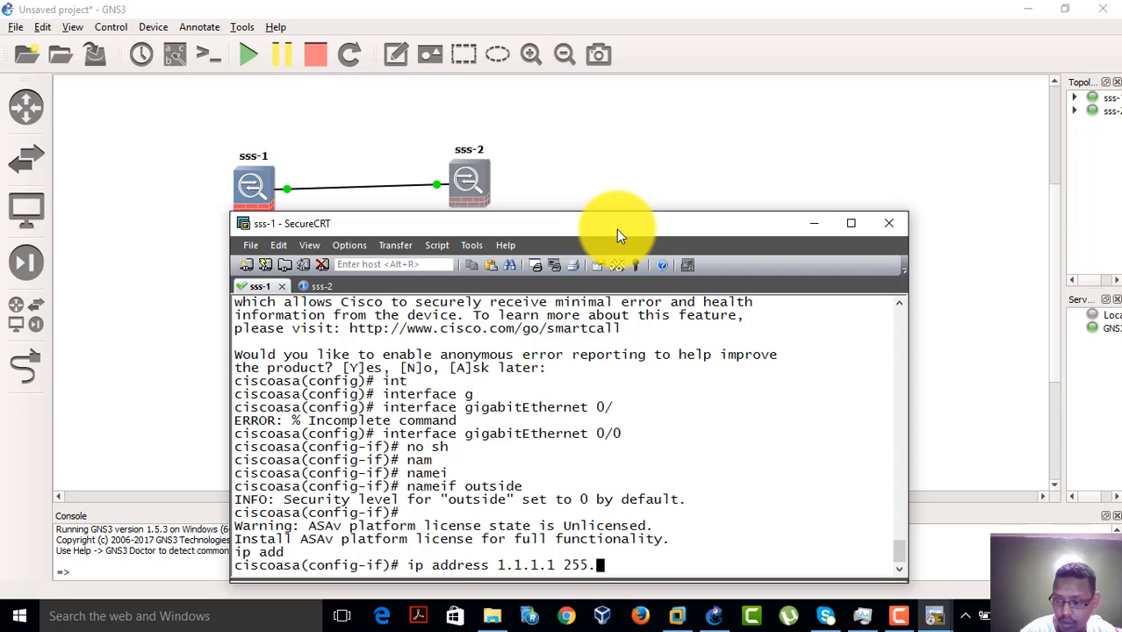
text(255.255.255.255.2)
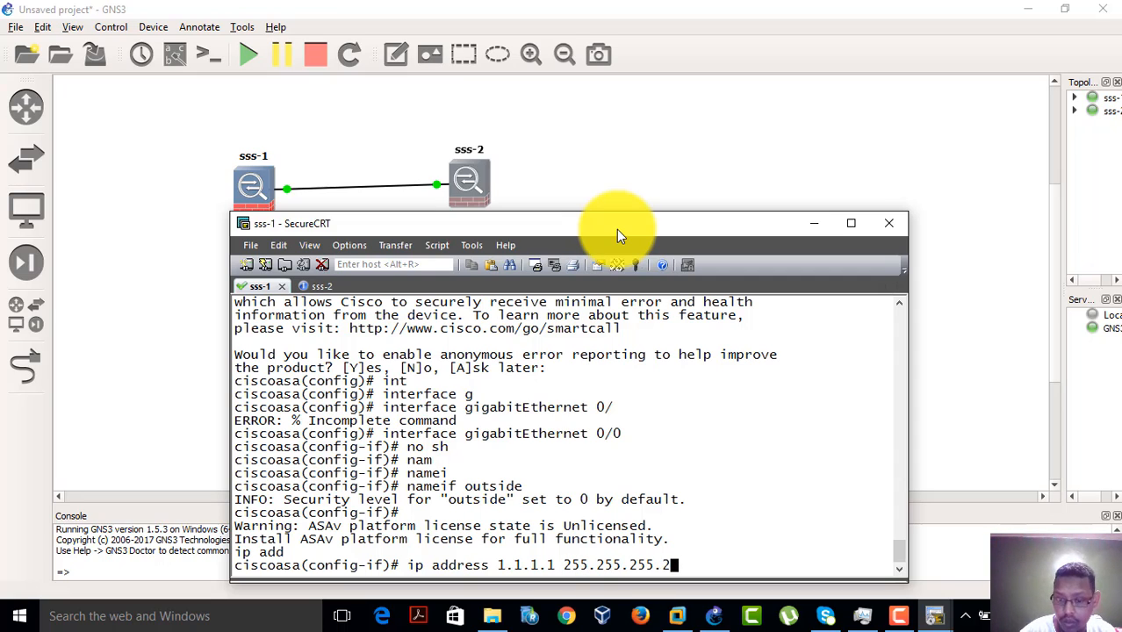
text(.0)
key(Return)
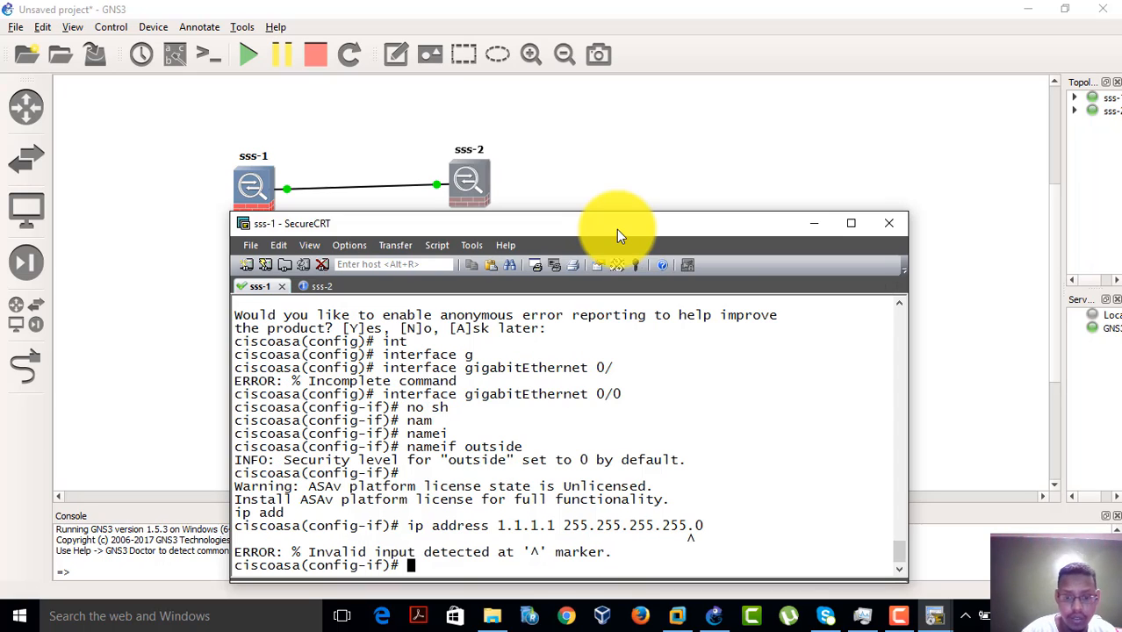
key(Up)
key(BackSpace)
key(BackSpace)
key(BackSpace)
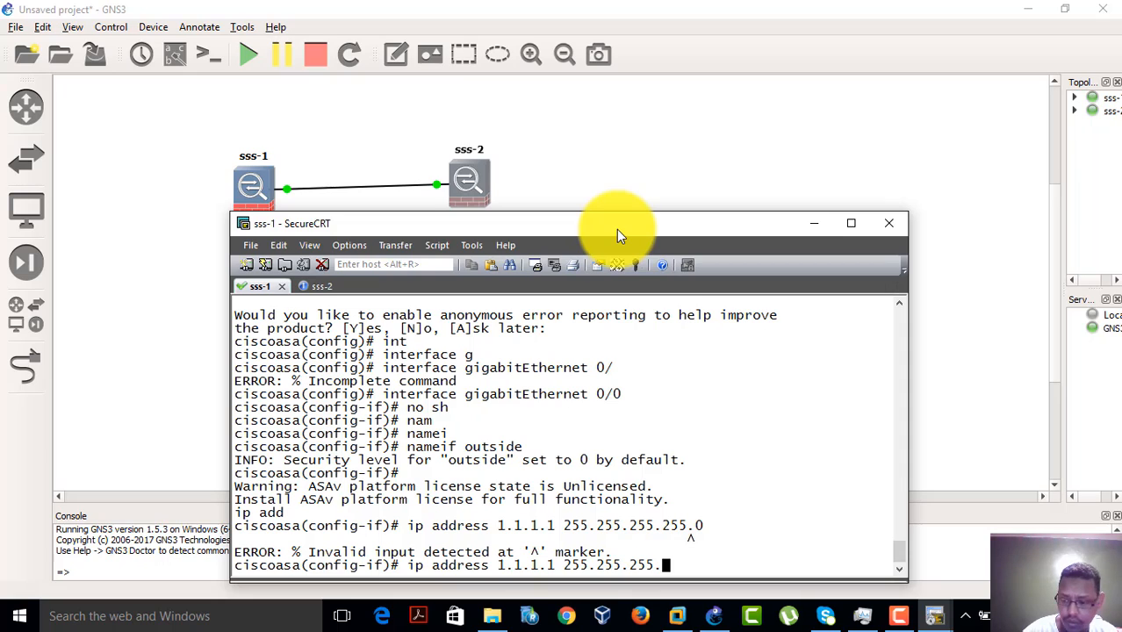
text(0)
key(Return)
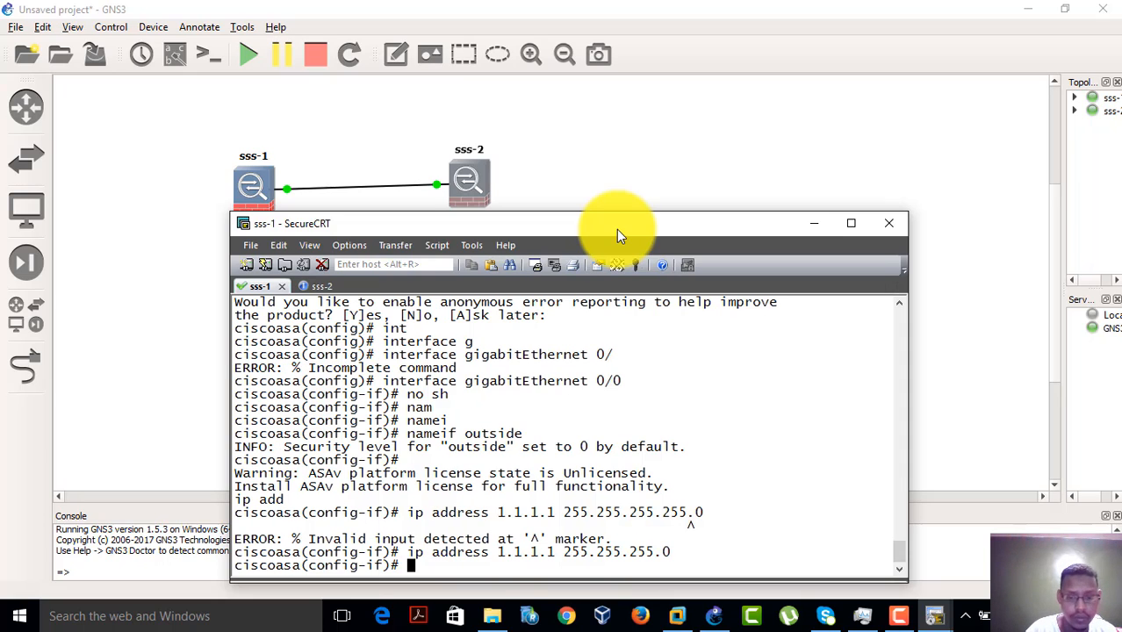
Set the outside interface's security-level to 0 and exit interface configuration mode
text(sec)
key(Tab)
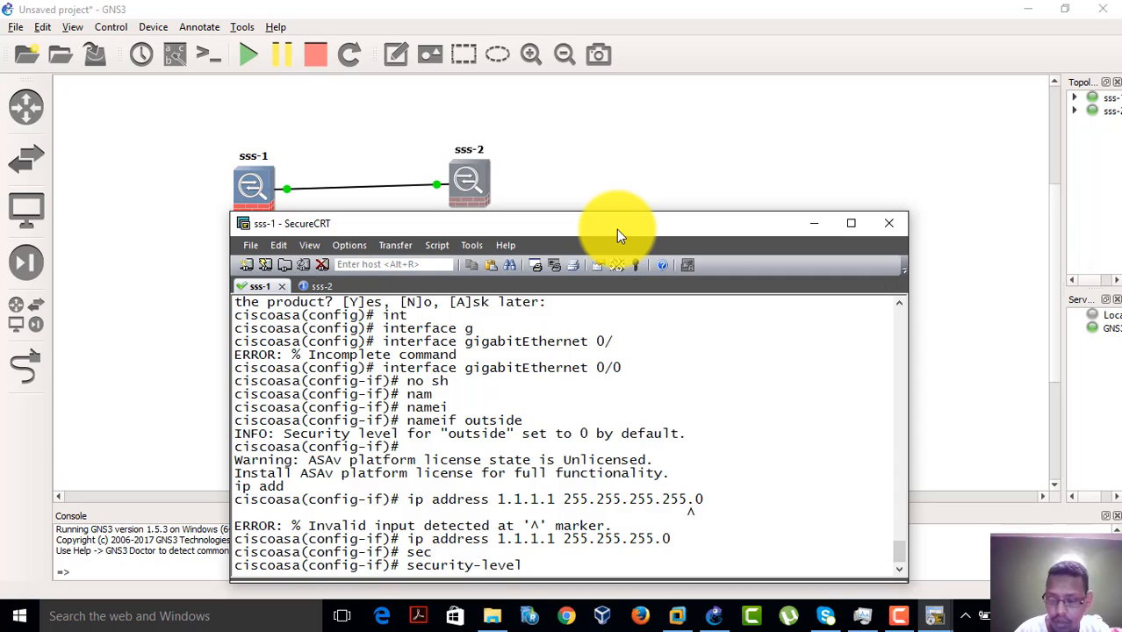
text(0)
key(Return)
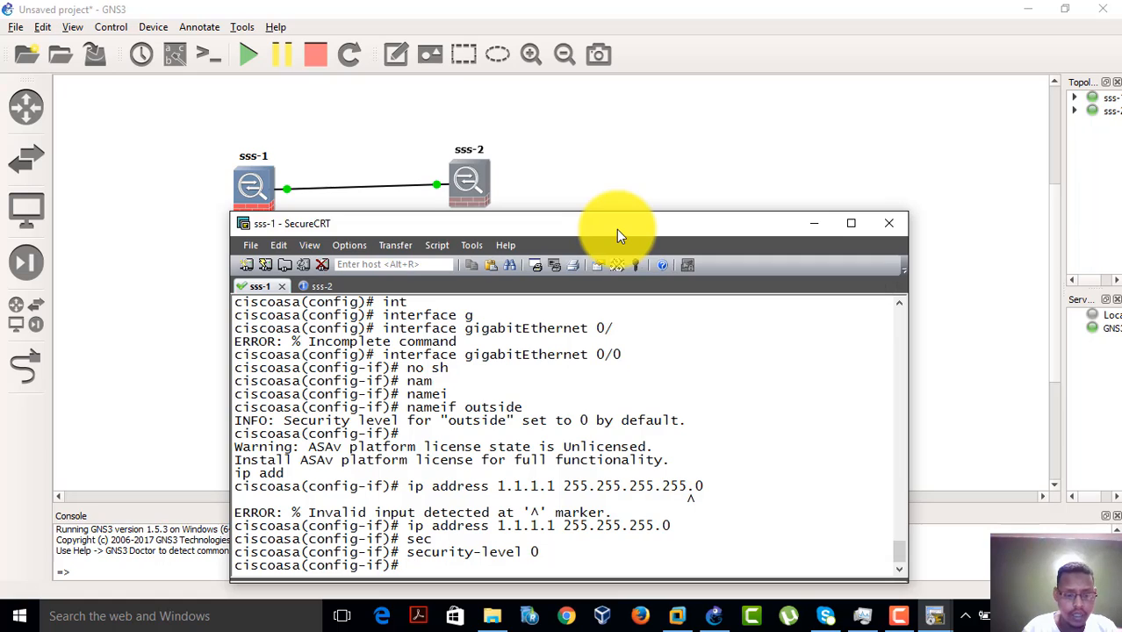
text(exi)
key(Return)
text(ro)
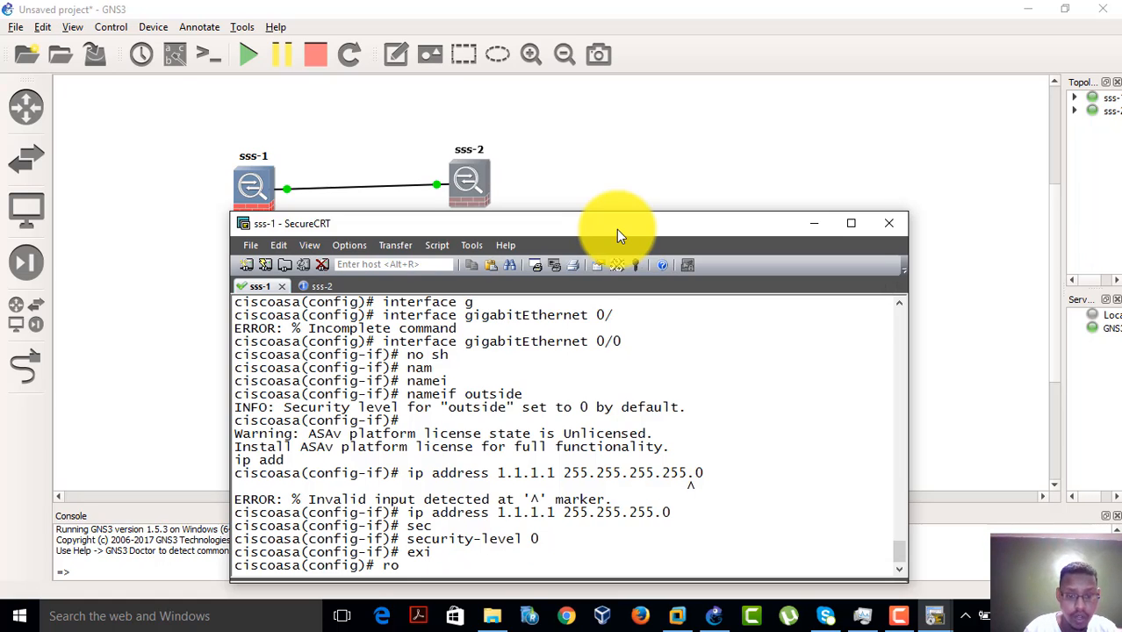
key(Tab)
text(0.0.07)
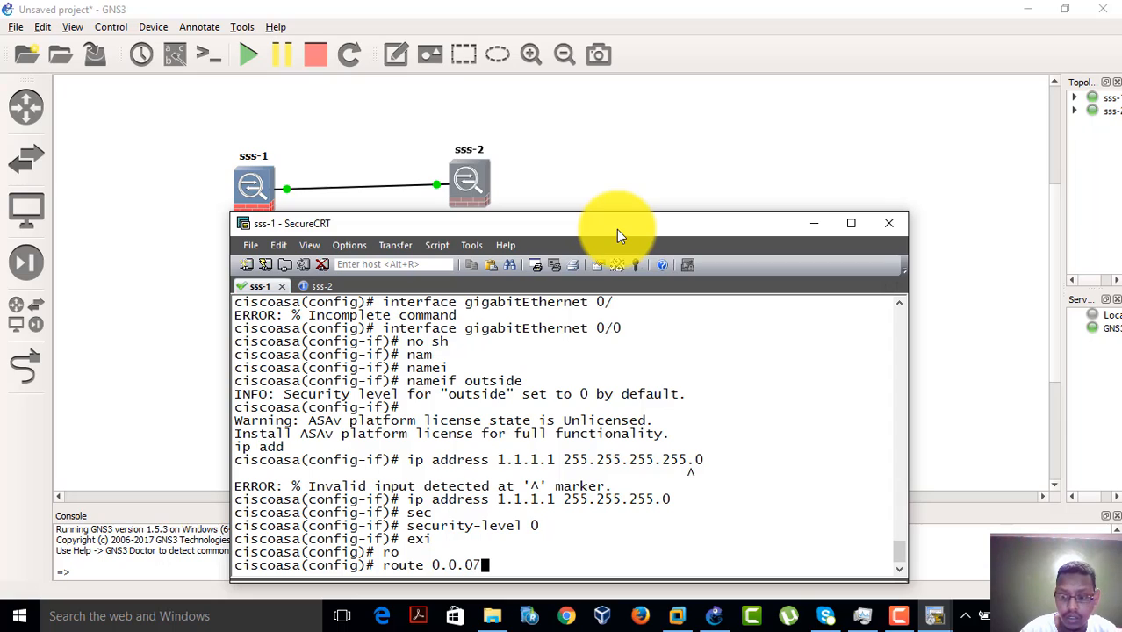
key(BackSpace)
text(.0 )
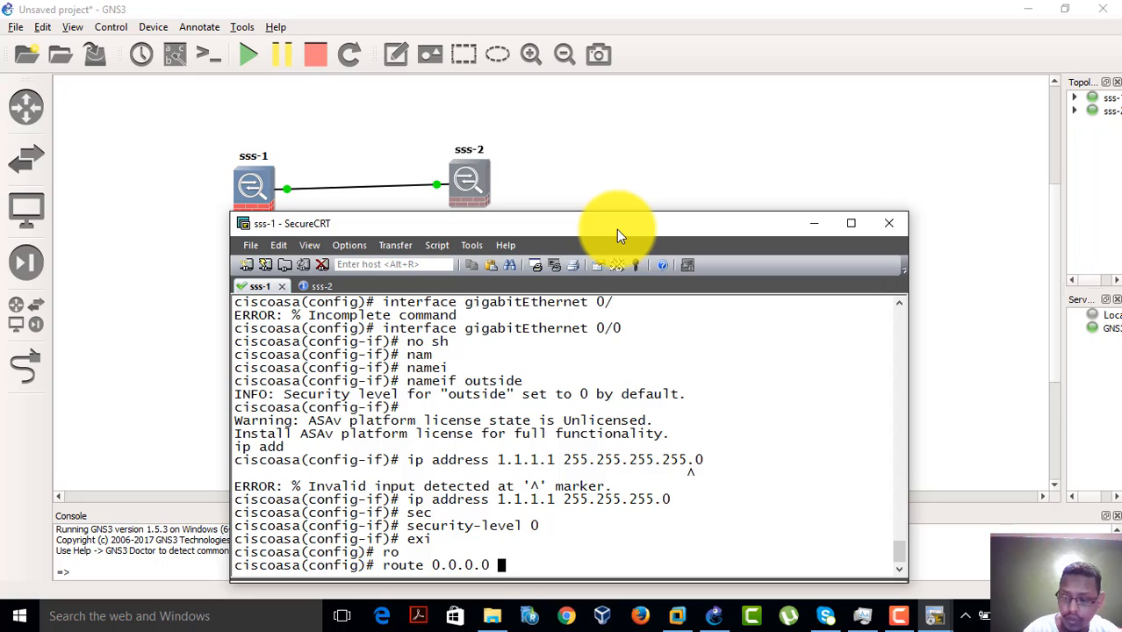
text(0.0.0)
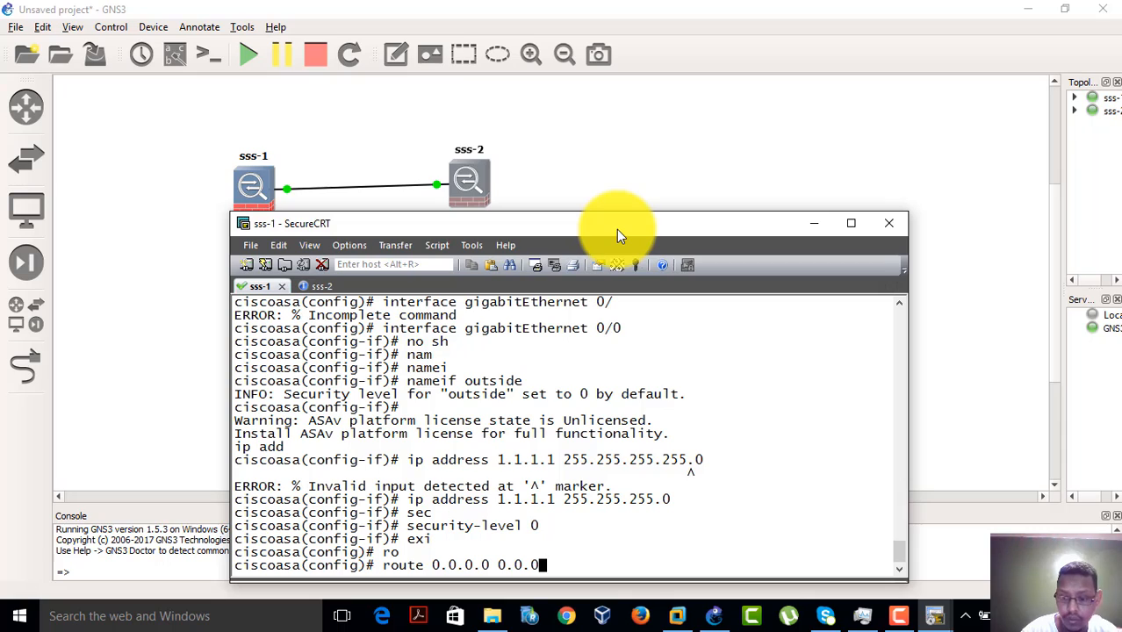
text(.)
key(BackSpace)
key(BackSpace)
key(BackSpace)
key(BackSpace)
key(BackSpace)
key(BackSpace)
key(BackSpace)
key(BackSpace)
key(BackSpace)
key(BackSpace)
key(BackSpace)
key(BackSpace)
key(BackSpace)
key(BackSpace)
key(BackSpace)
key(BackSpace)
key(BackSpace)
key(BackSpace)
key(BackSpace)
key(BackSpace)
key(Up)
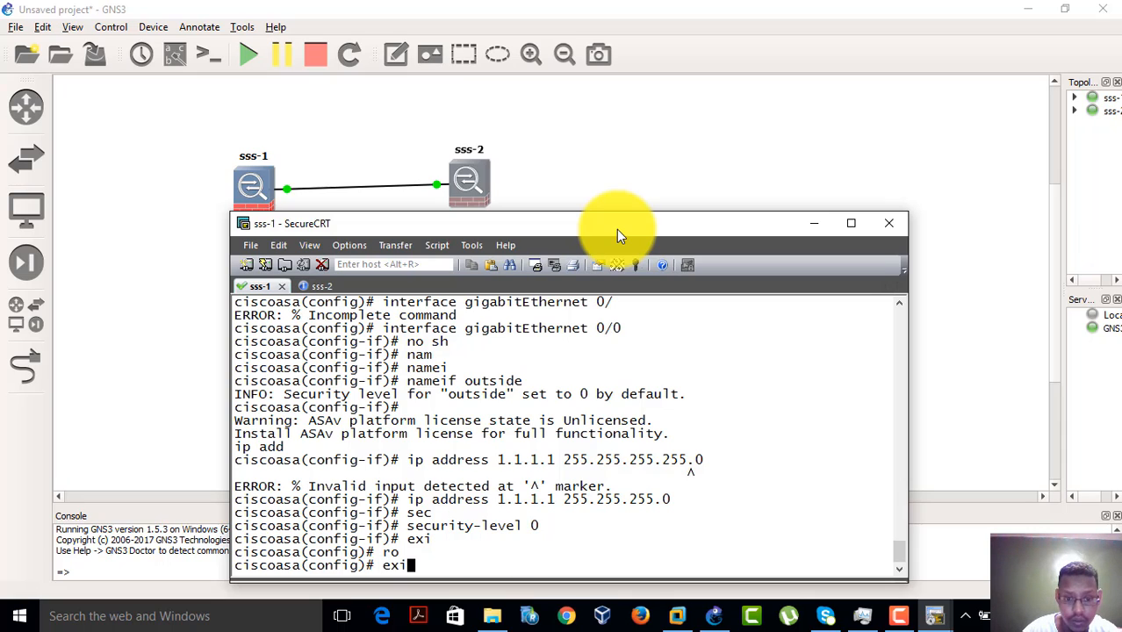
key(Down)
Add a default route on the outside interface for 0.0.0.0 0.0.0.0 with next hop 1.1.1.2
text(rou)
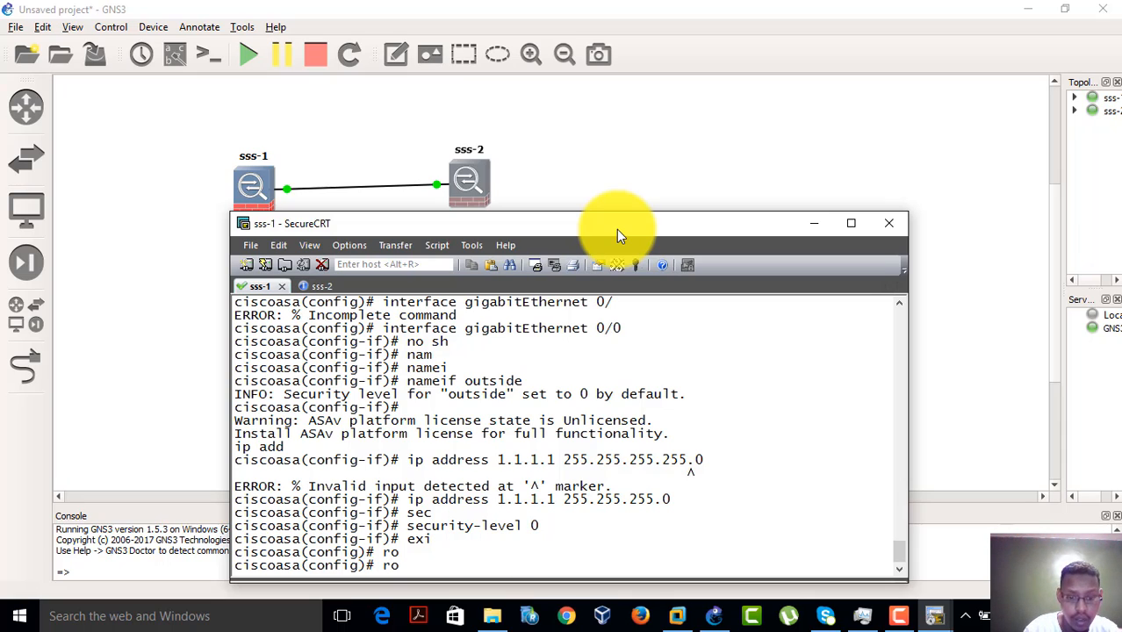
key(Tab)
text(ou)
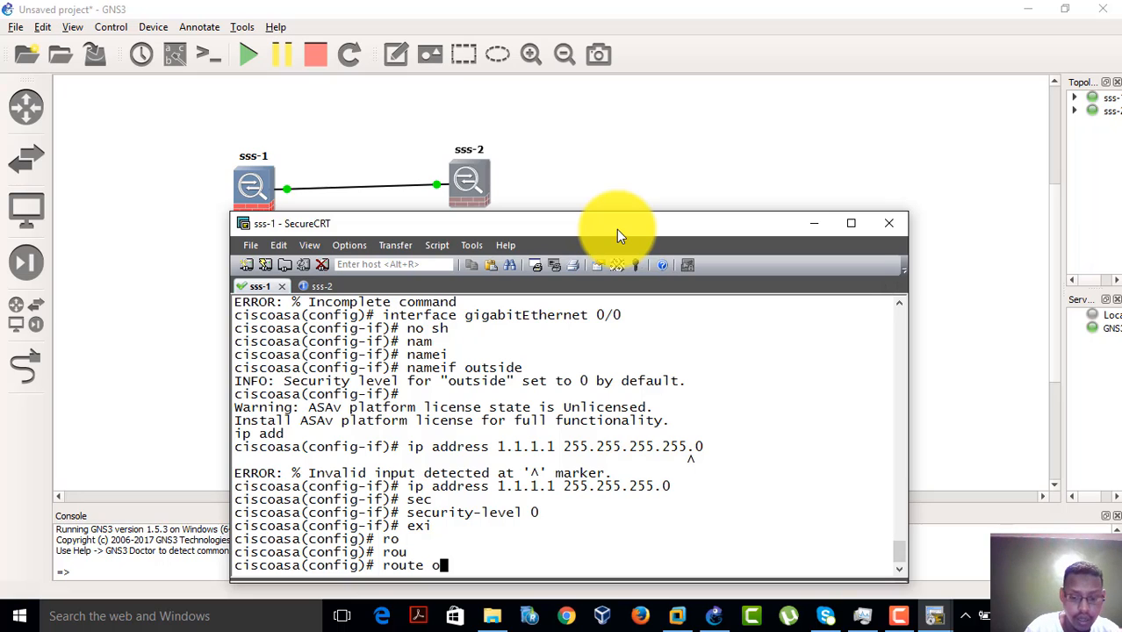
key(Tab)
text(0.)
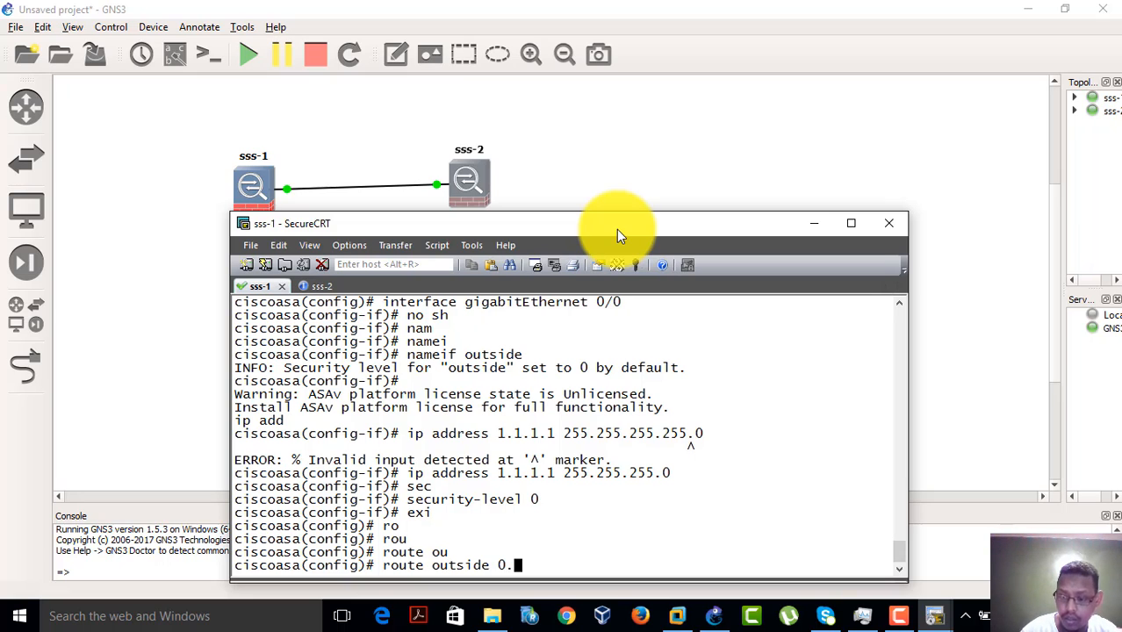
text(0.0.0)
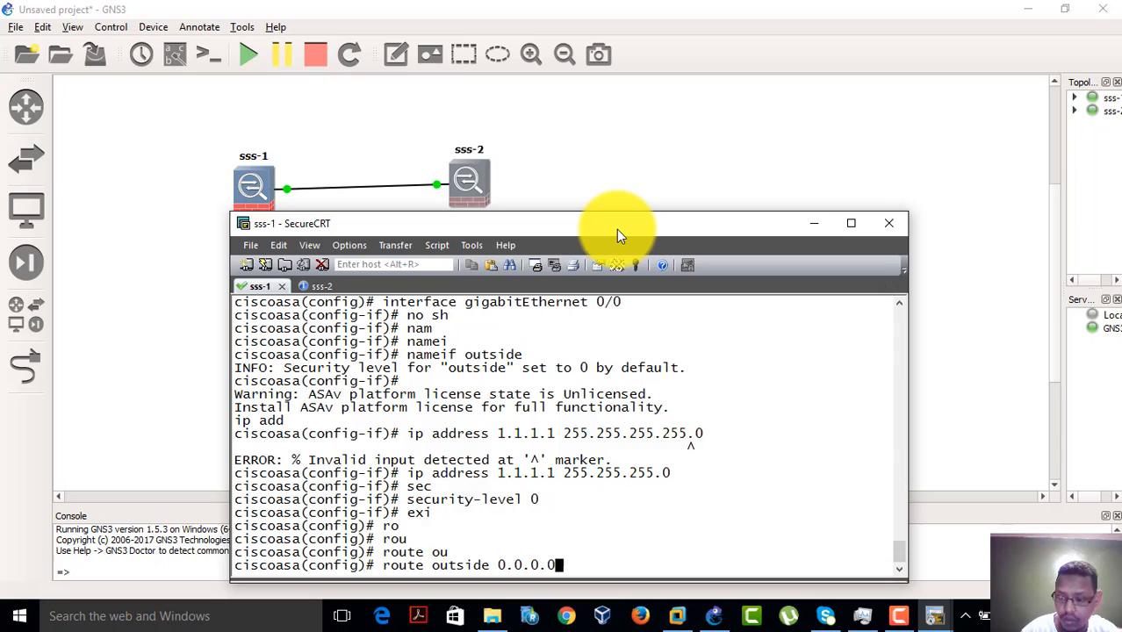
text( 0.)
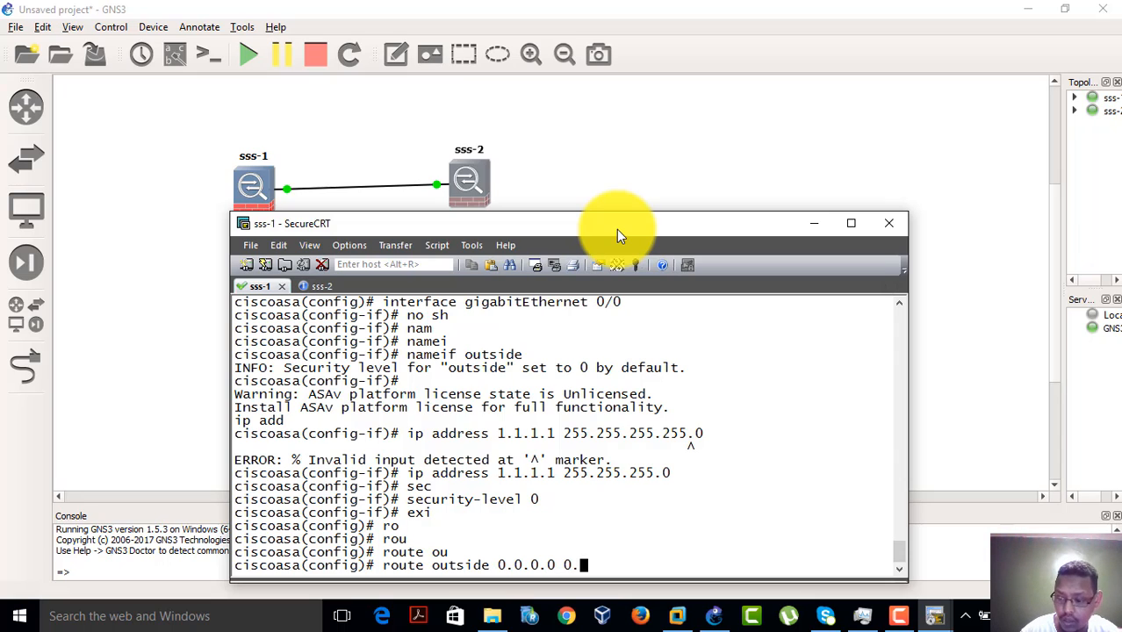
text(0.0.0 )
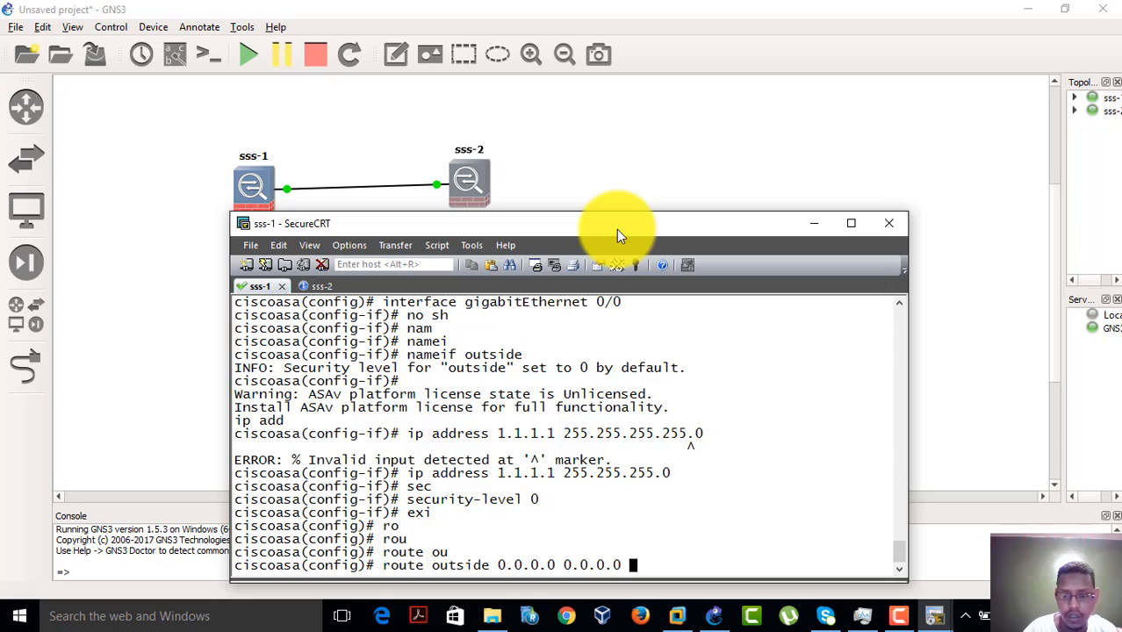
text(1.1)
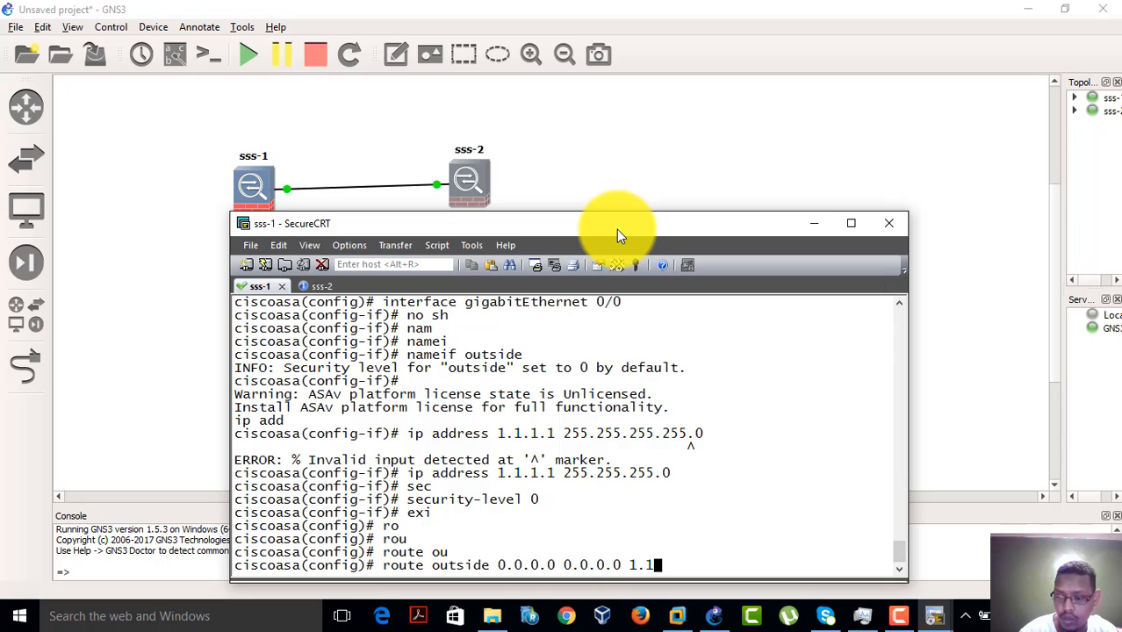
text(.1.)
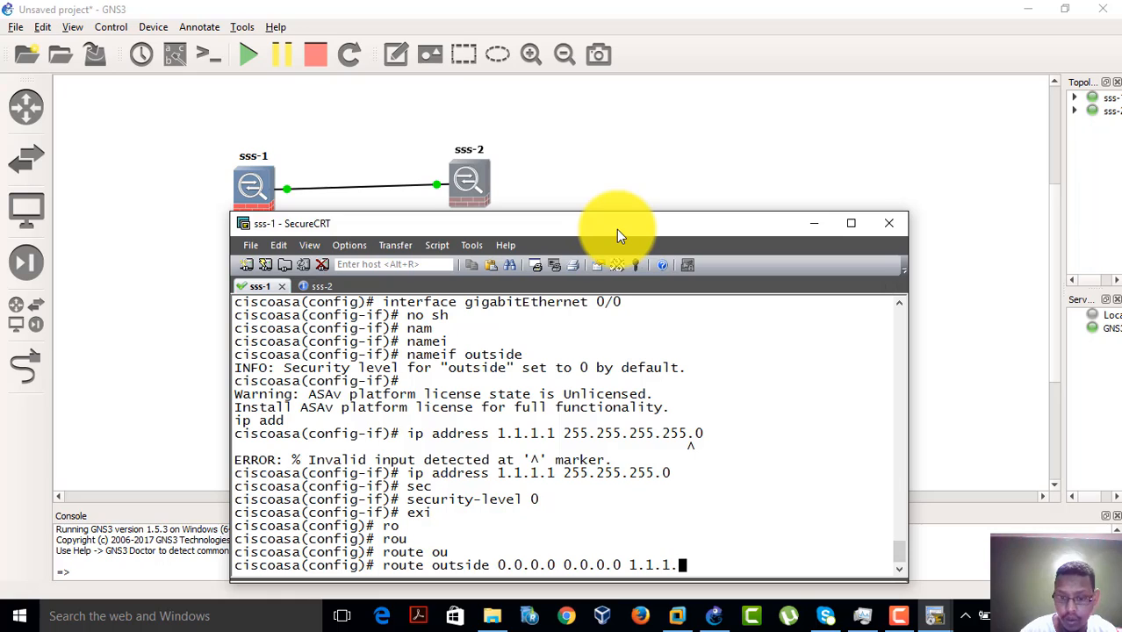
text(2)
key(Return)
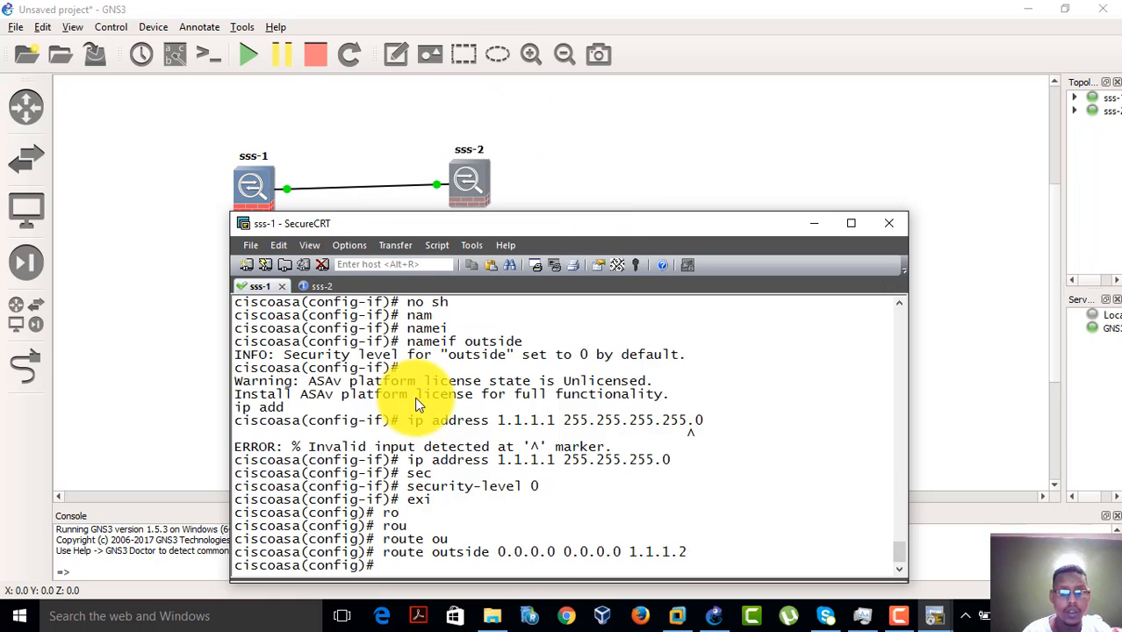
Display the running configuration of interface g0/0 with sh run int g0/0
text(s)
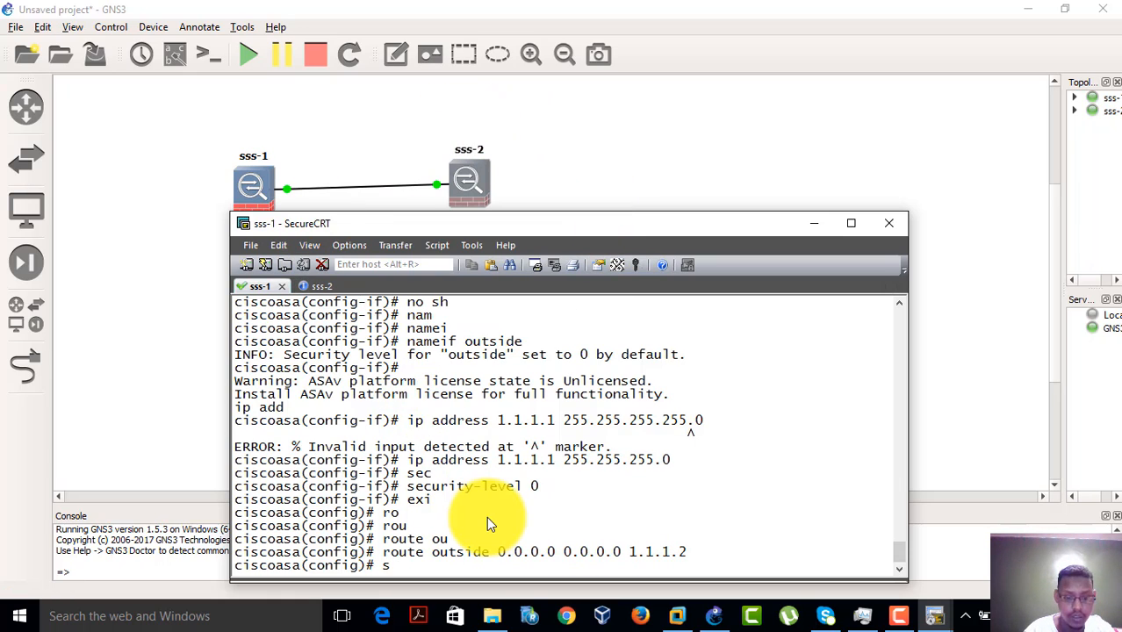
text(h ru)
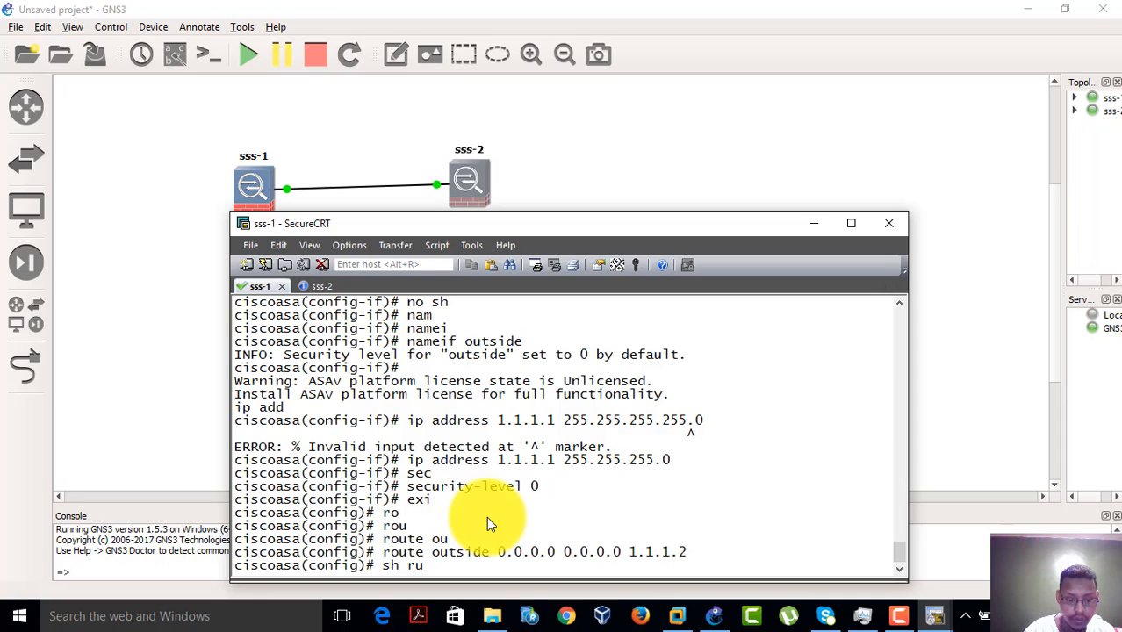
text(n int g)
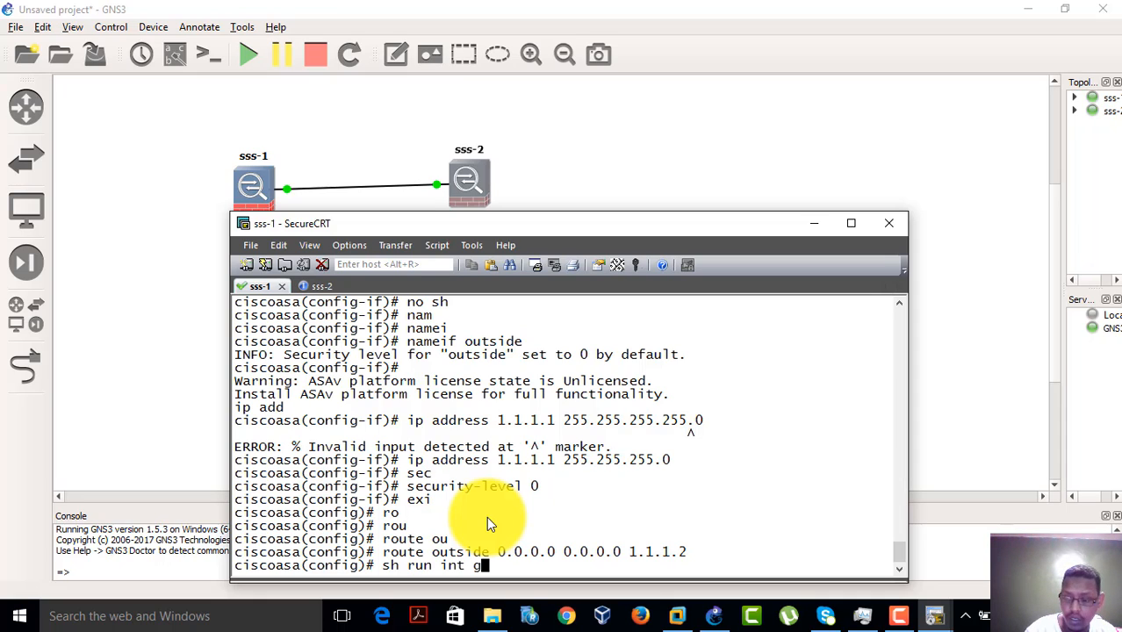
text(00)
key(BackSpace)
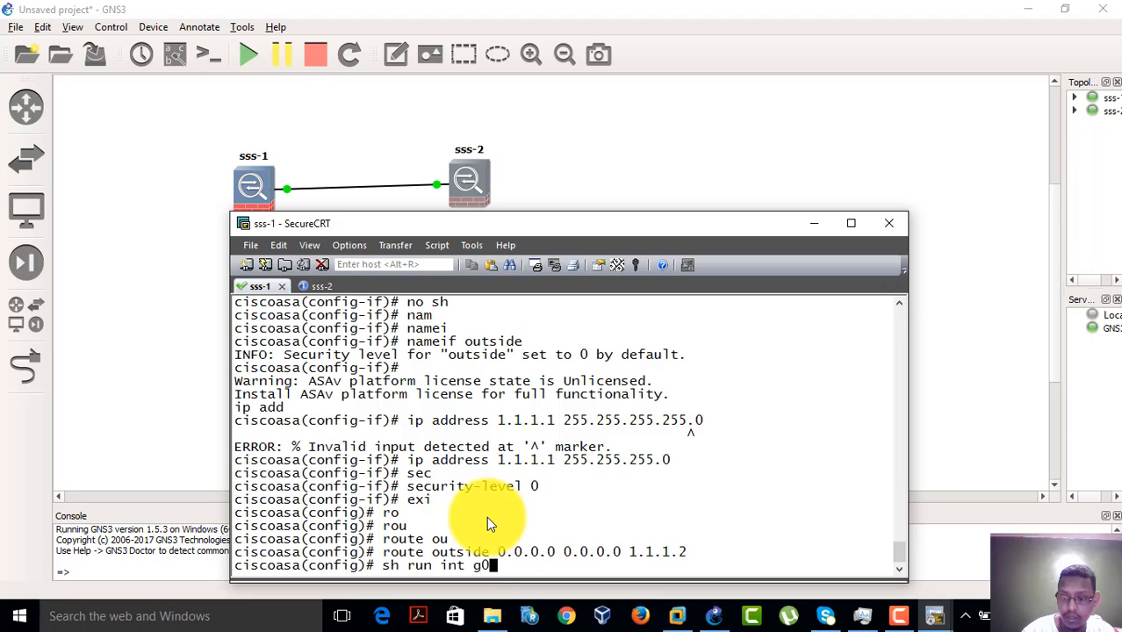
text(/0)
key(Return)
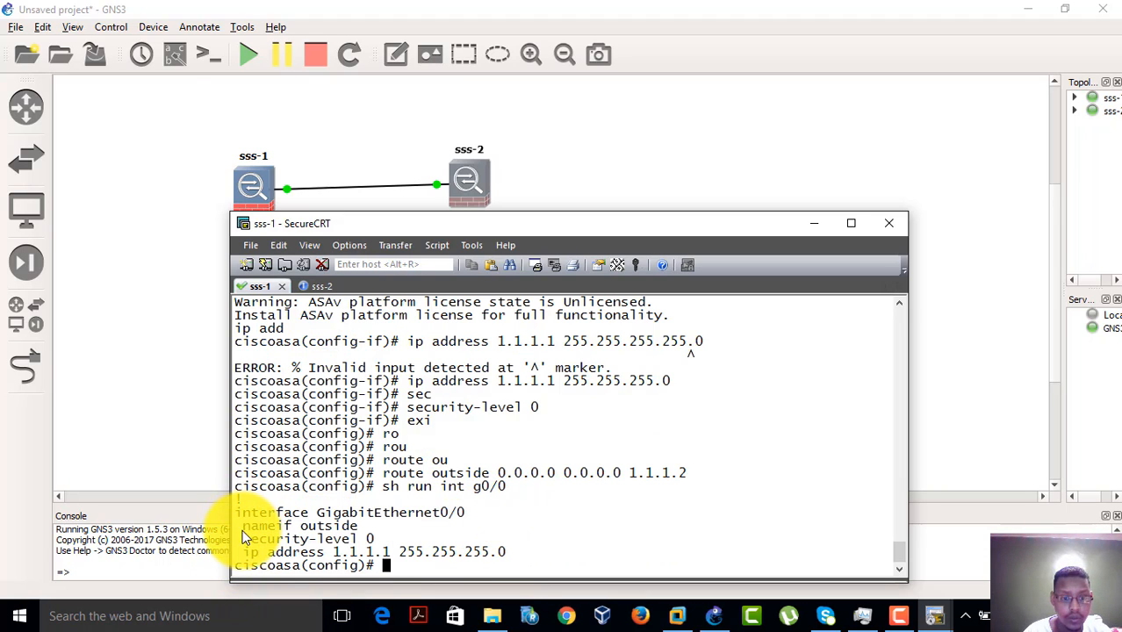
Copy the nameif, security-level and ip address lines from the displayed GigabitEthernet0/0 configuration
drag(243, 525, 524, 558)
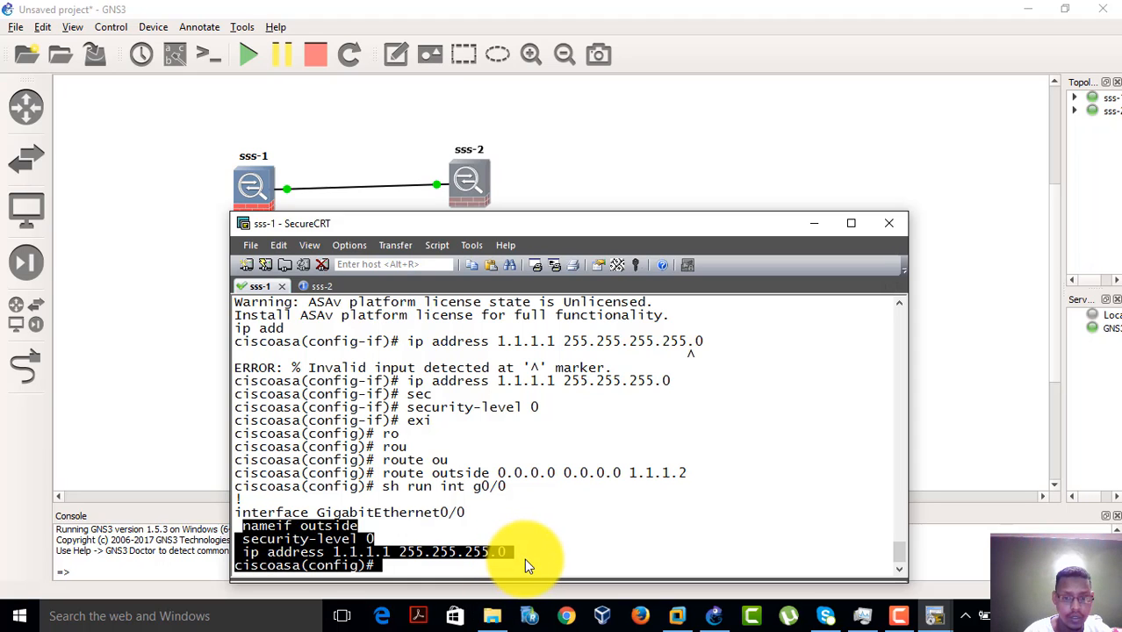
click(524, 559)
drag(243, 525, 518, 562)
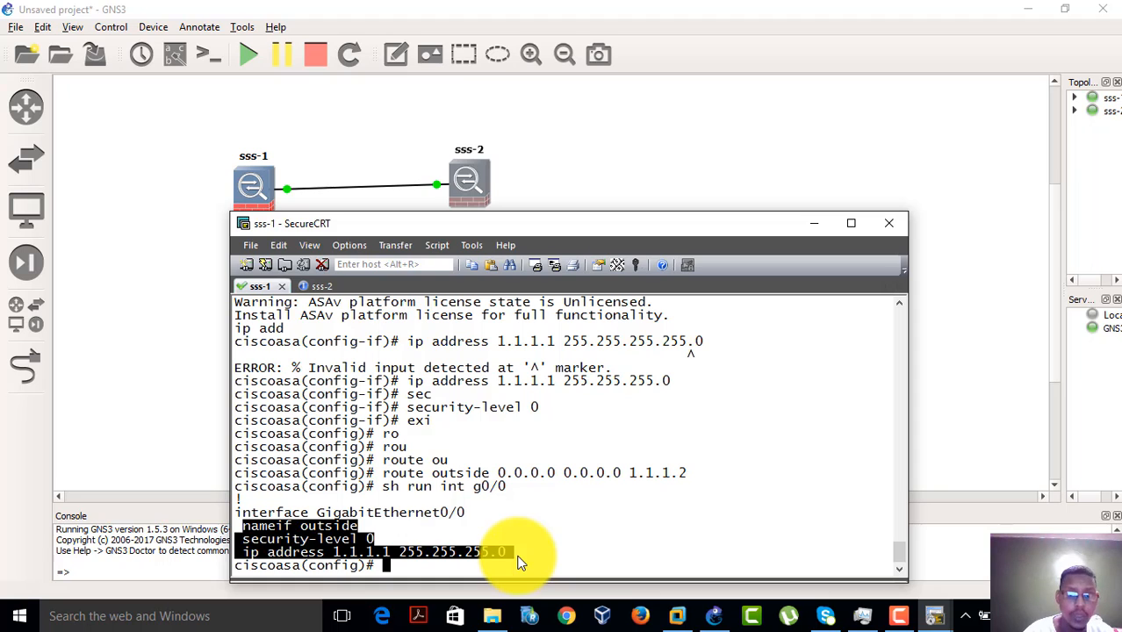
Switch to the sss-2 console session and bring up its command prompt
click(304, 285)
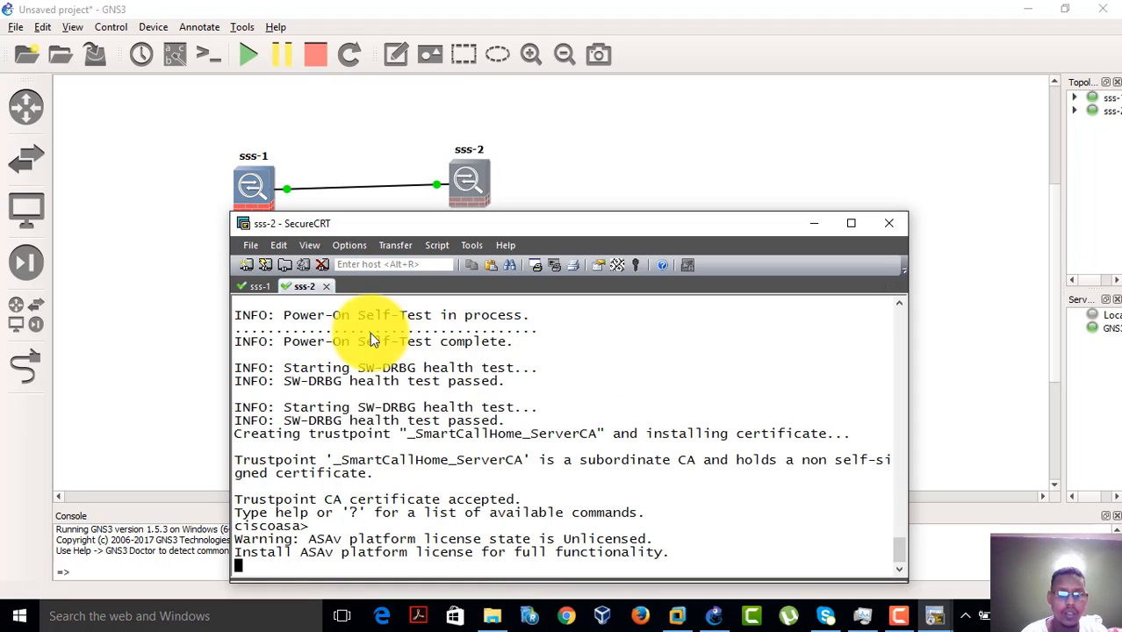
key(Return)
key(Return)
Try to enter configuration mode from the sss-2 user prompt with config t
text(conf)
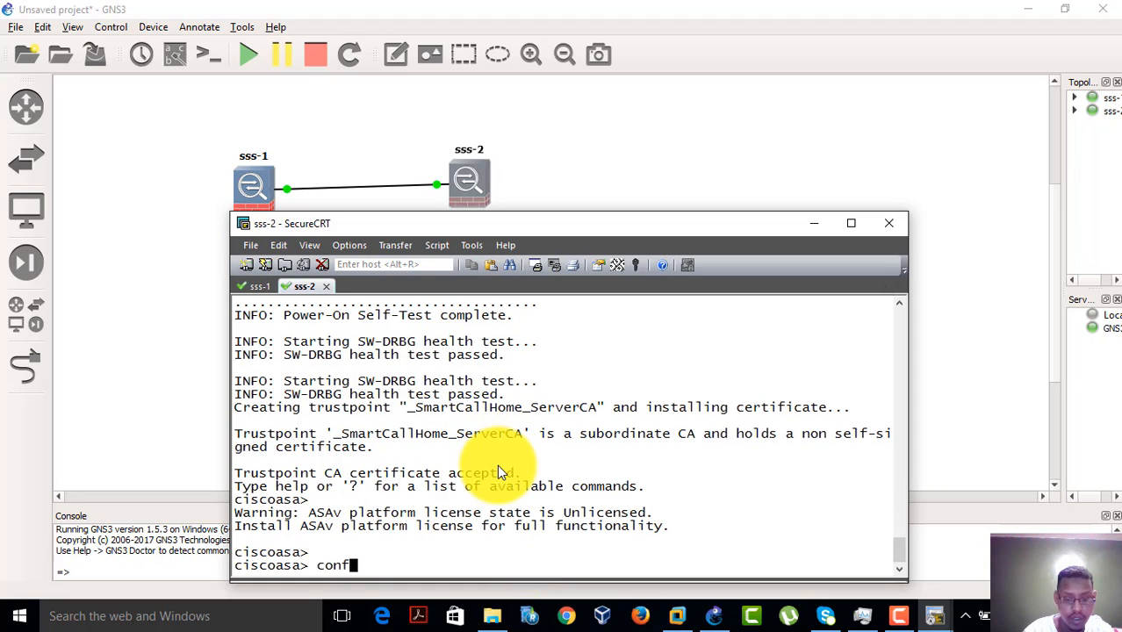
text(igt)
key(Tab)
key(BackSpace)
key(Tab)
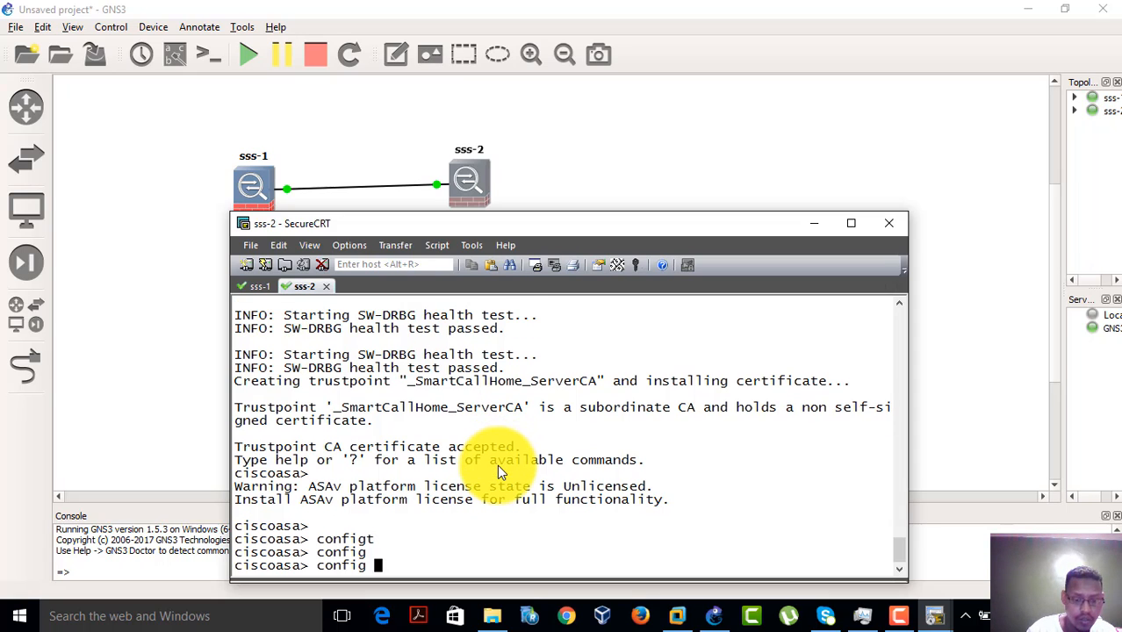
text(t)
key(Return)
Enter privileged mode on sss-2 with en, leaving the password blank
text(en)
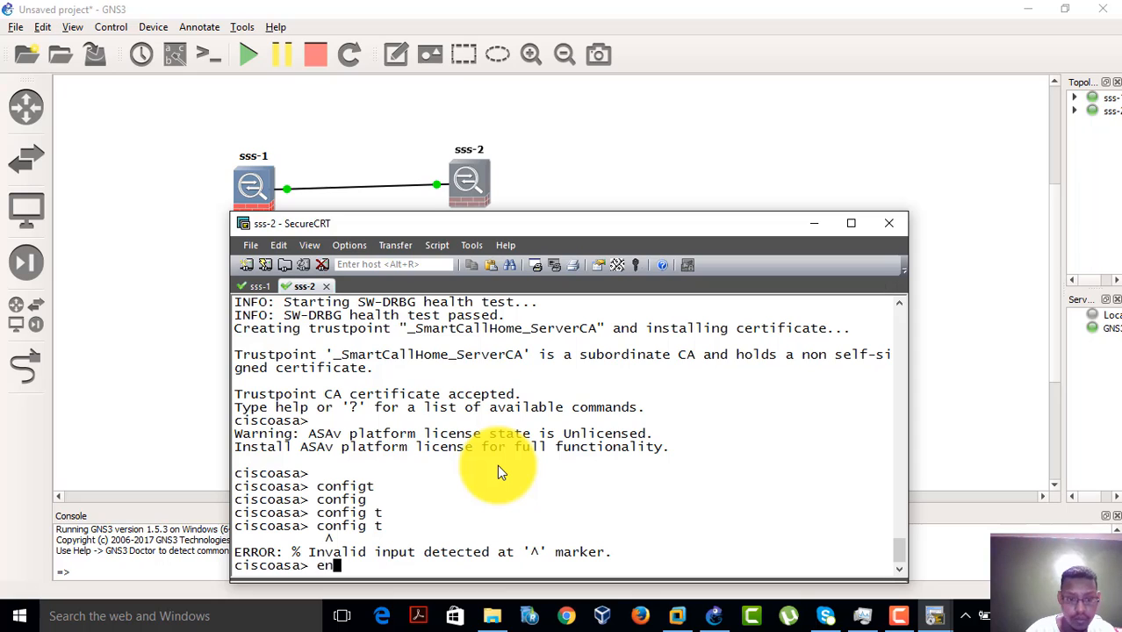
key(Return)
key(Return)
Enter configuration mode on sss-2 with configure terminal and dismiss the anonymous error reporting question without choosing an option
text(co)
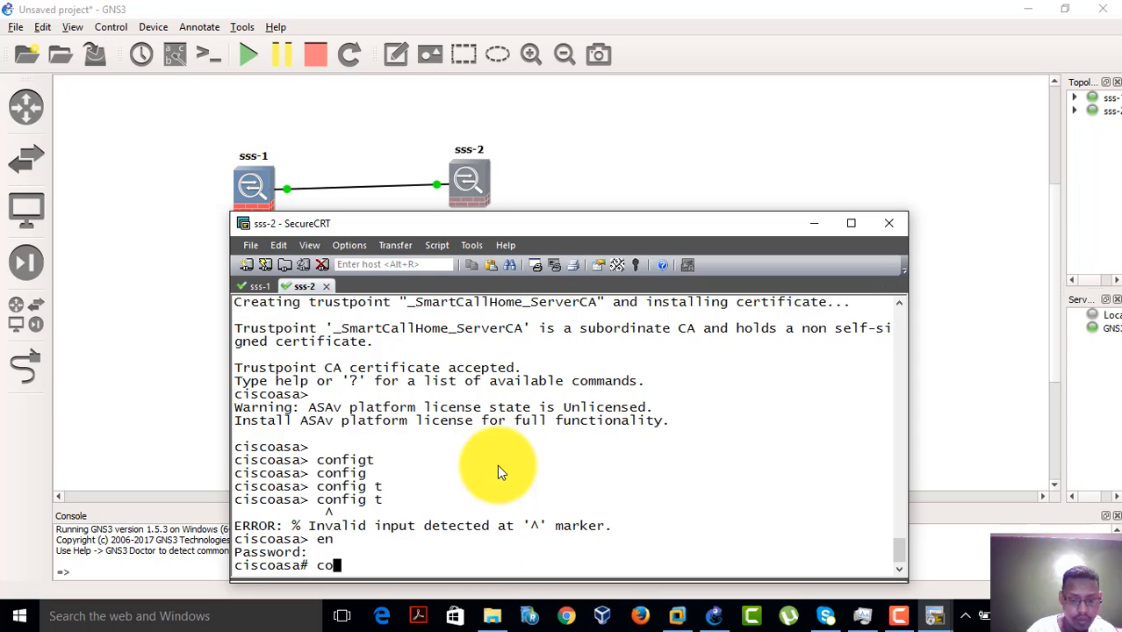
text(nffig)
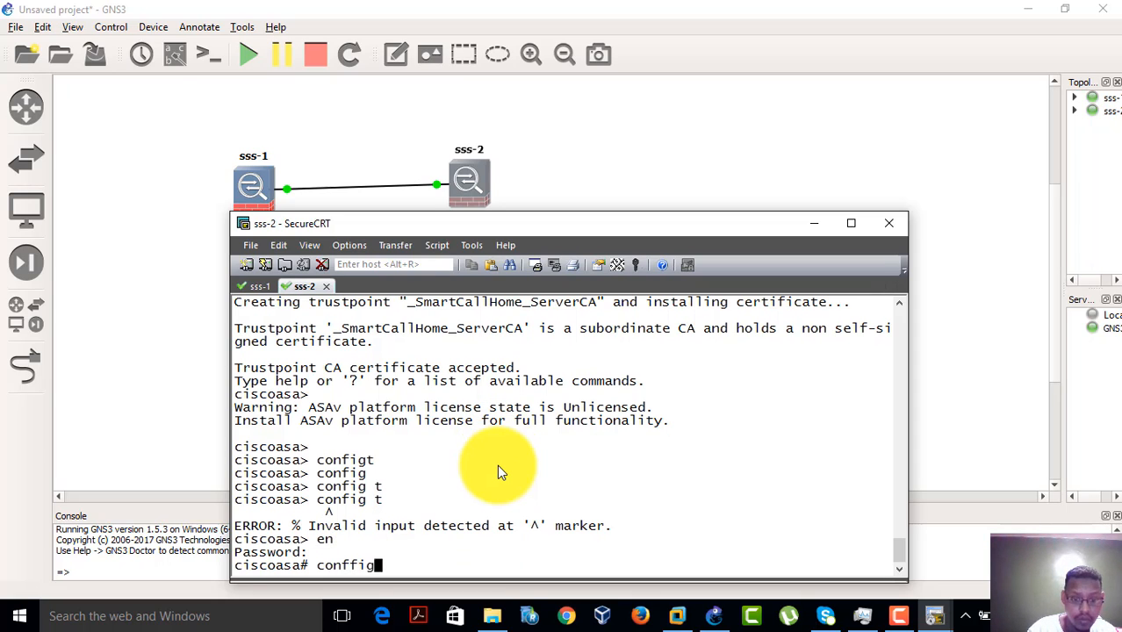
key(Tab)
key(BackSpace)
key(BackSpace)
key(BackSpace)
text(ig)
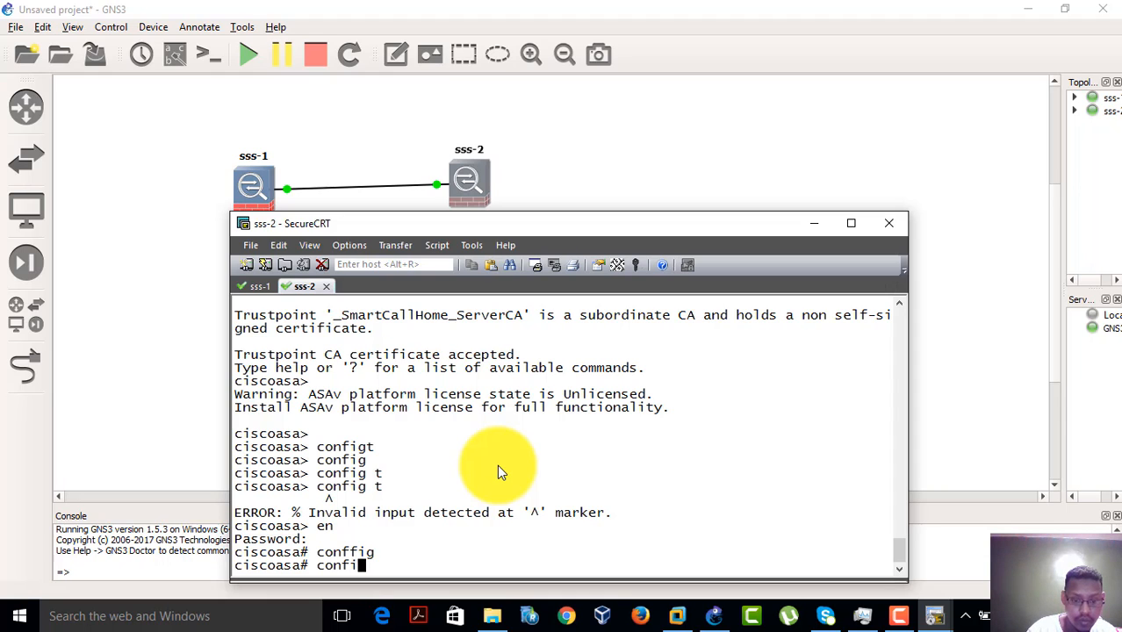
key(Tab)
text(t)
key(Tab)
key(Return)
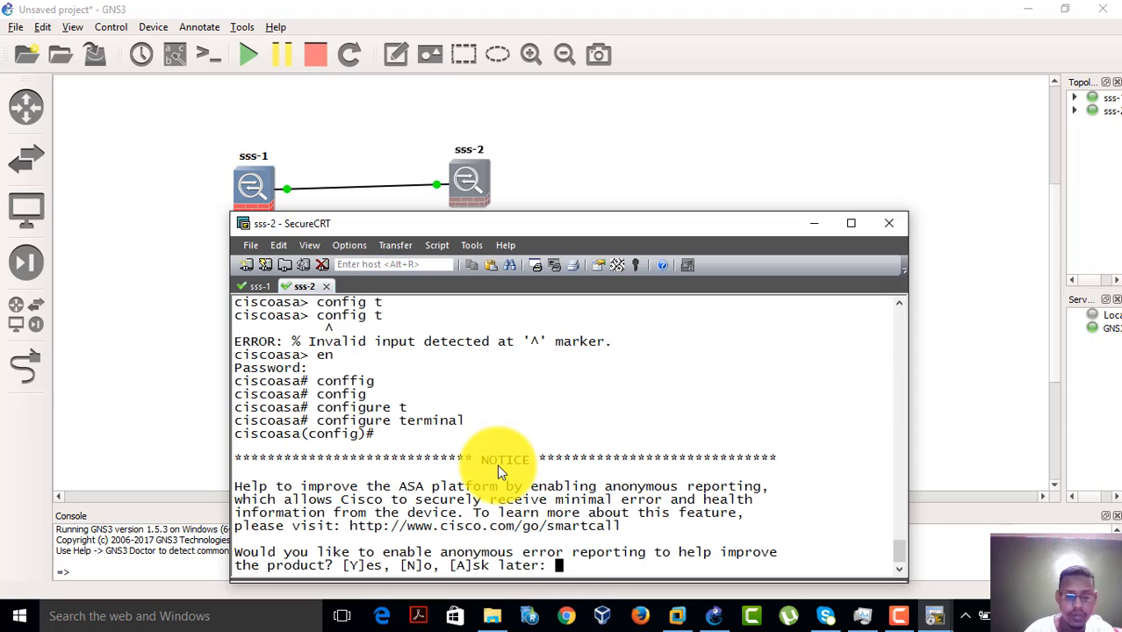
key(Return)
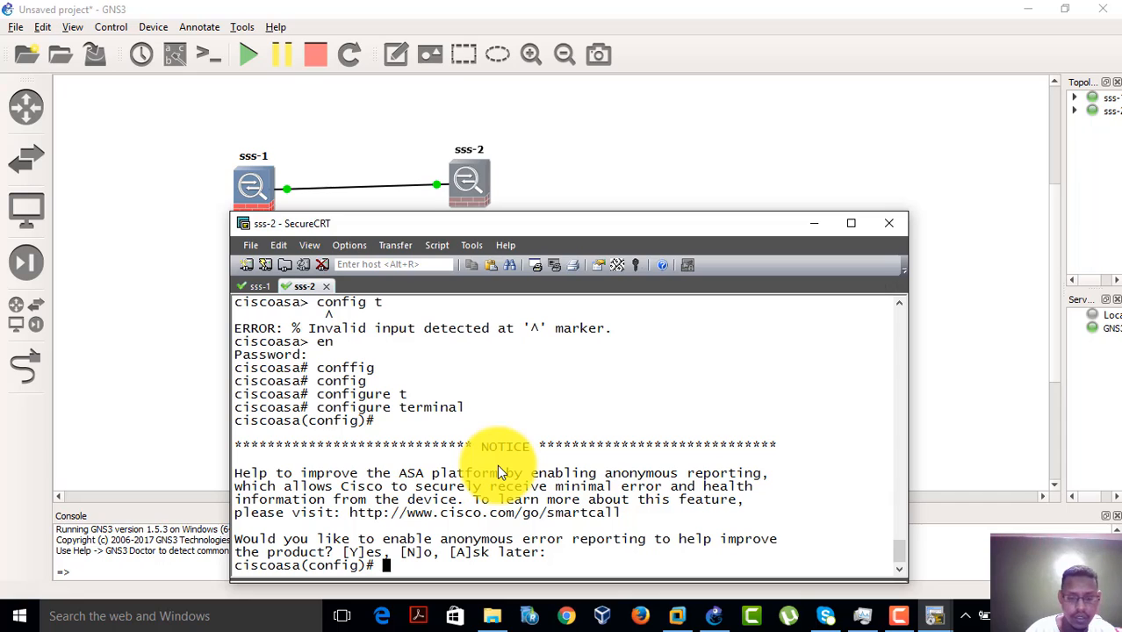
Try to paste the copied interface settings at the sss-2 global configuration prompt
text(in)
key(BackSpace)
key(BackSpace)
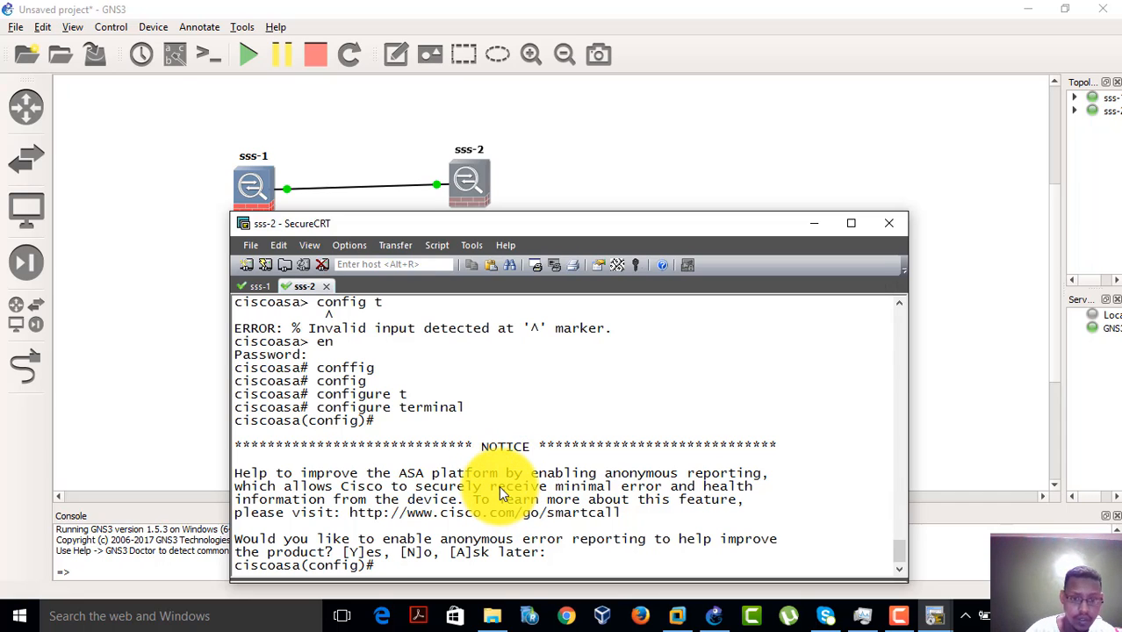
right_click(494, 406)
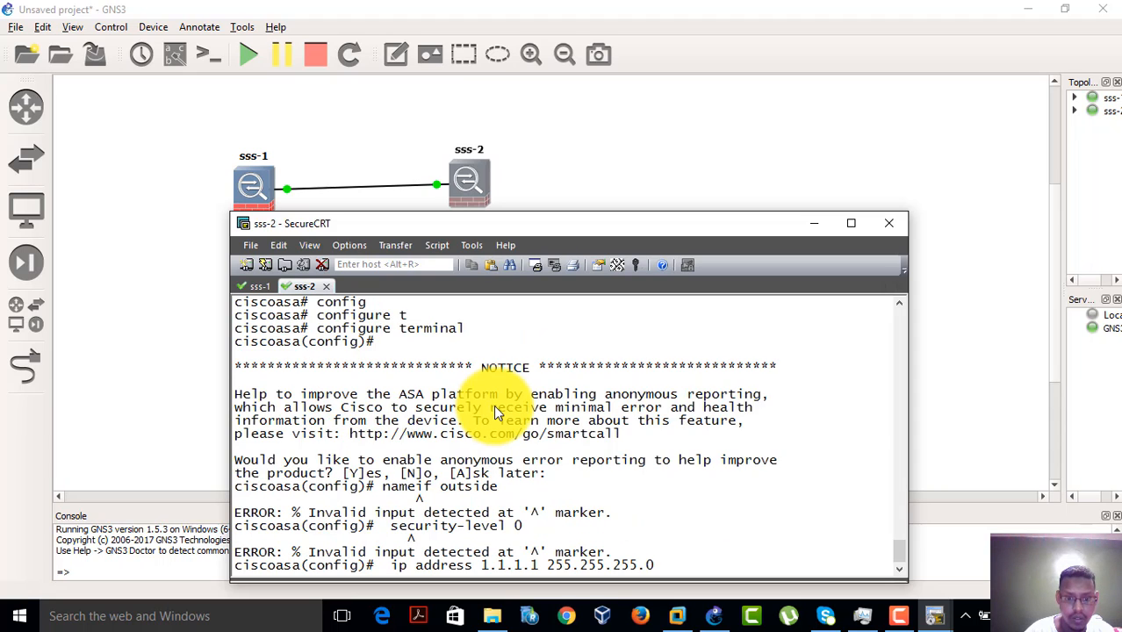
Open interface g0/0 on sss-2 and paste the copied nameif outside, security-level 0 and ip address 1.1.1.1 255.255.255.0 lines
text(int g)
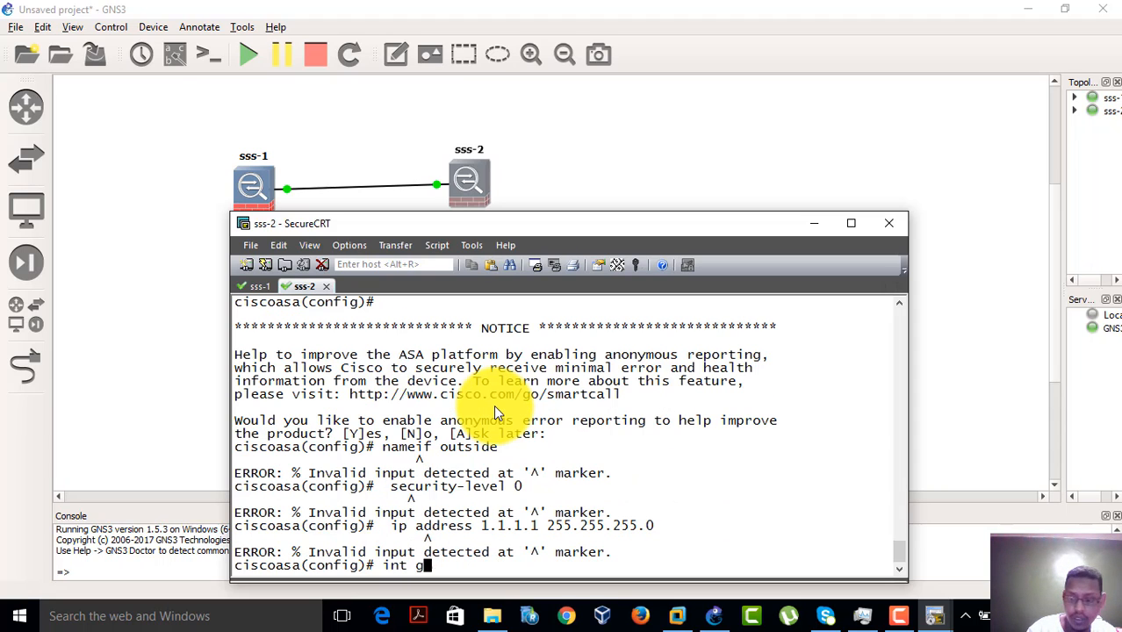
text(0/0)
key(Return)
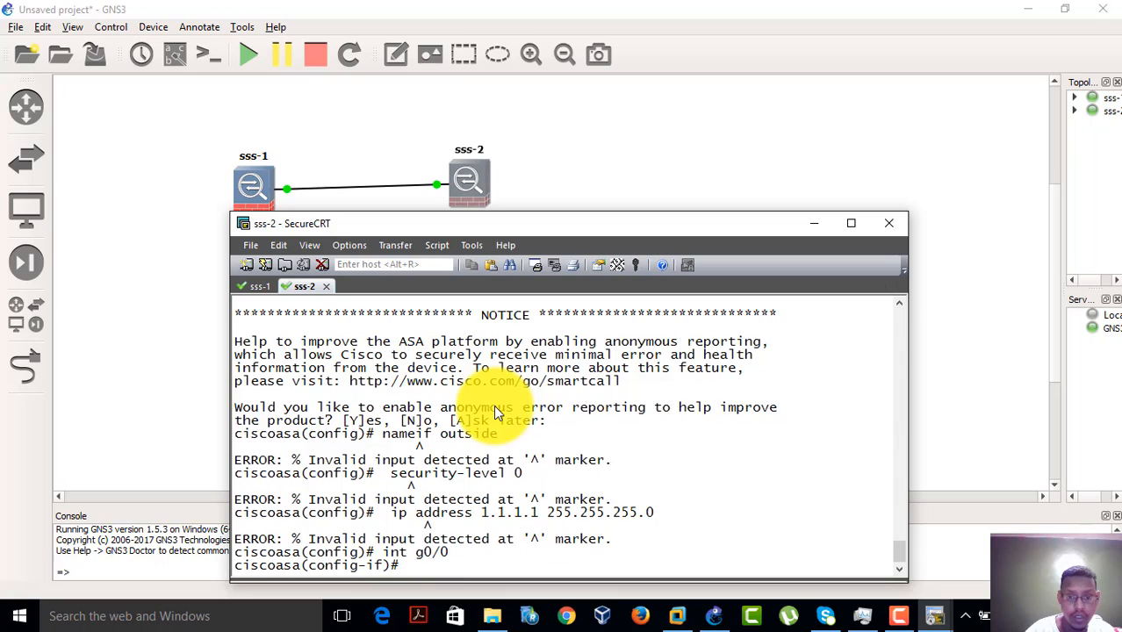
right_click(524, 452)
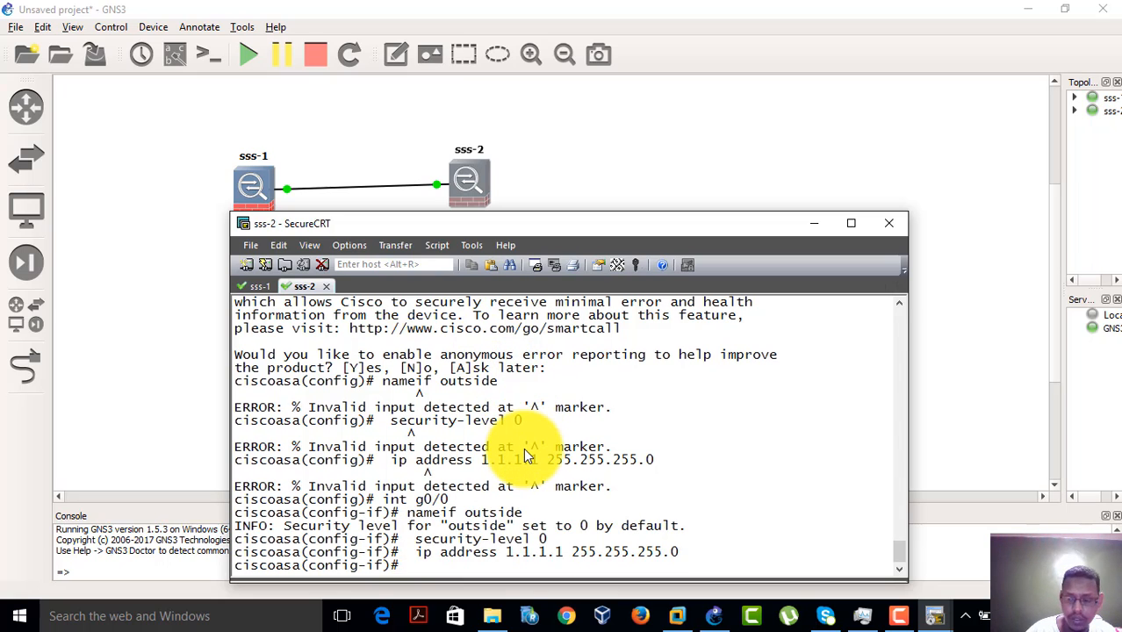
Recall the ip address command and set the sss-2 outside interface address to 1.1.1.2 255.255.255.0
key(Up)
key(Left)
key(Left)
key(Left)
key(Left)
key(Left)
key(Left)
key(Left)
key(Left)
key(Left)
key(Left)
key(Left)
key(Left)
key(Left)
key(Left)
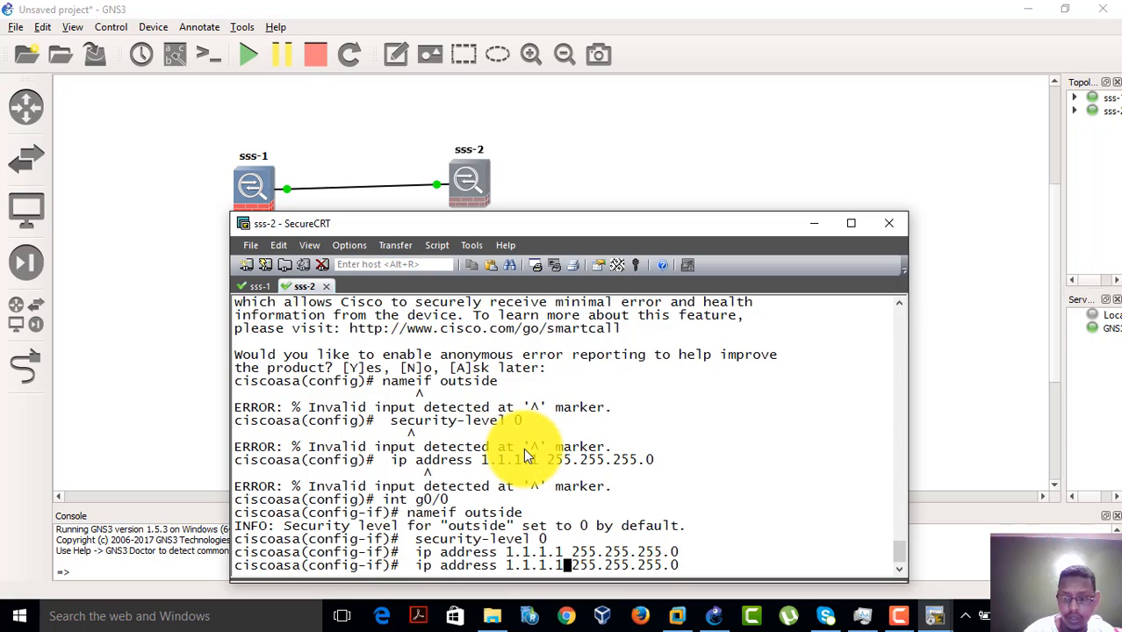
key(BackSpace)
text(2)
key(Return)
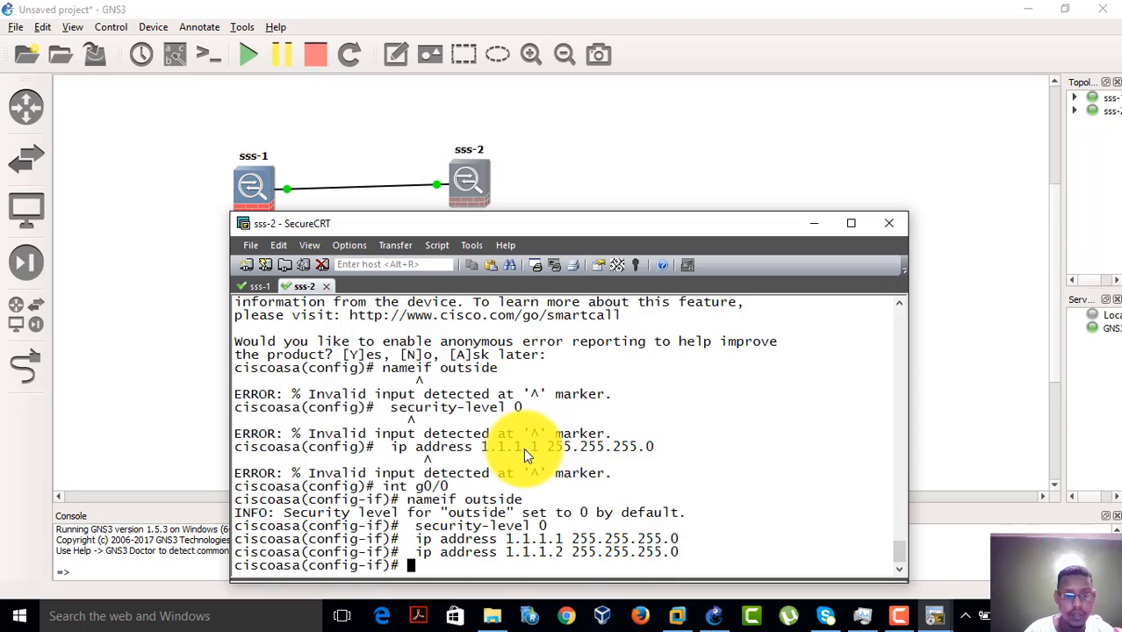
Switch to the sss-1 console session and copy the route outside 0.0.0.0 0.0.0.0 1.1.1.2 command
click(250, 286)
double_click(381, 474)
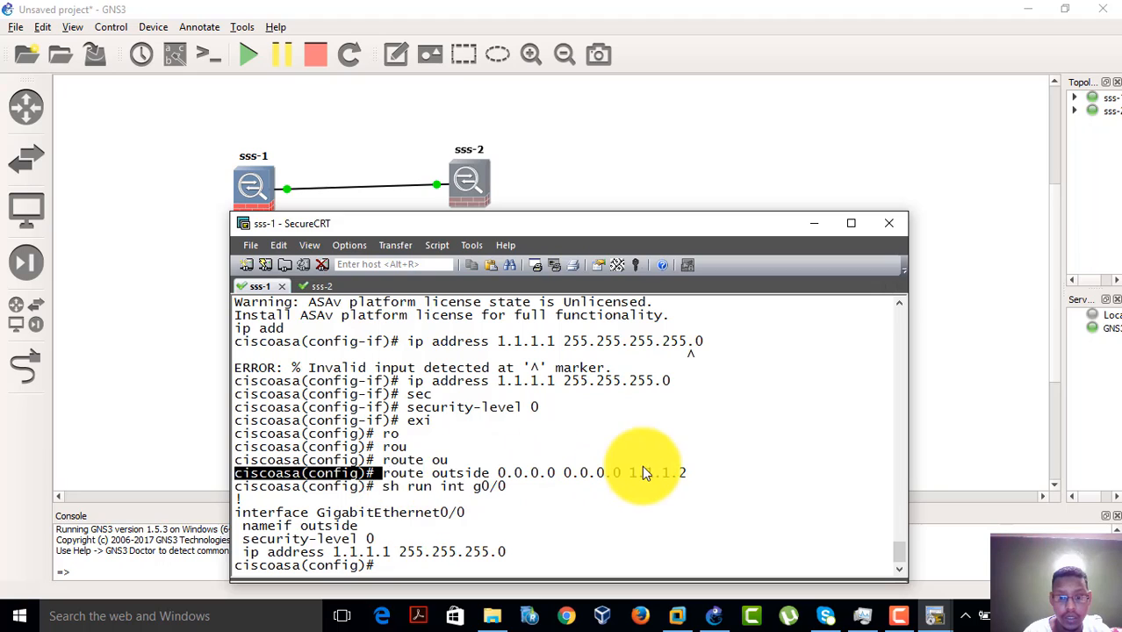
drag(641, 473, 728, 475)
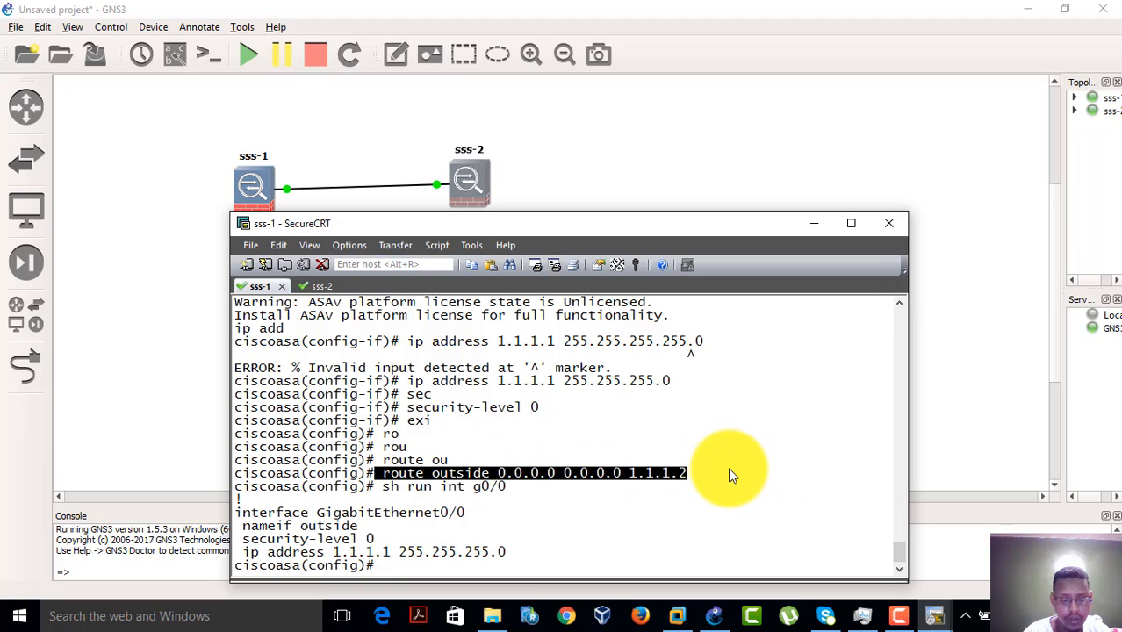
click(727, 467)
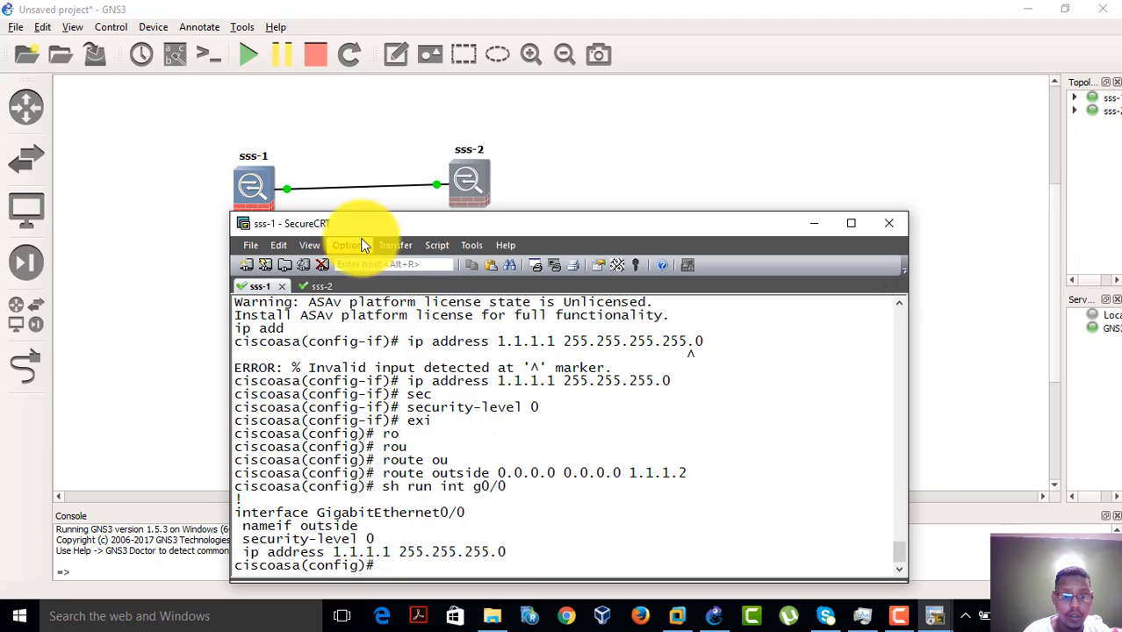
Switch to the sss-2 console session and add the default route with route outside 0.0.0.0 0.0.0.0 1.1.1.1
click(316, 285)
right_click(520, 380)
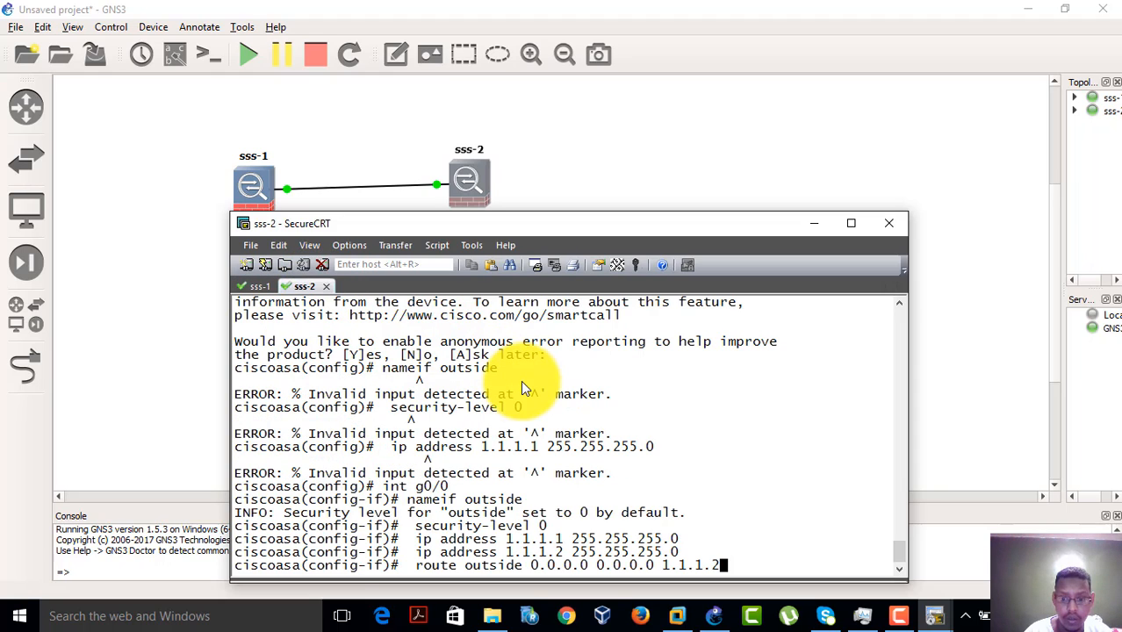
key(Up)
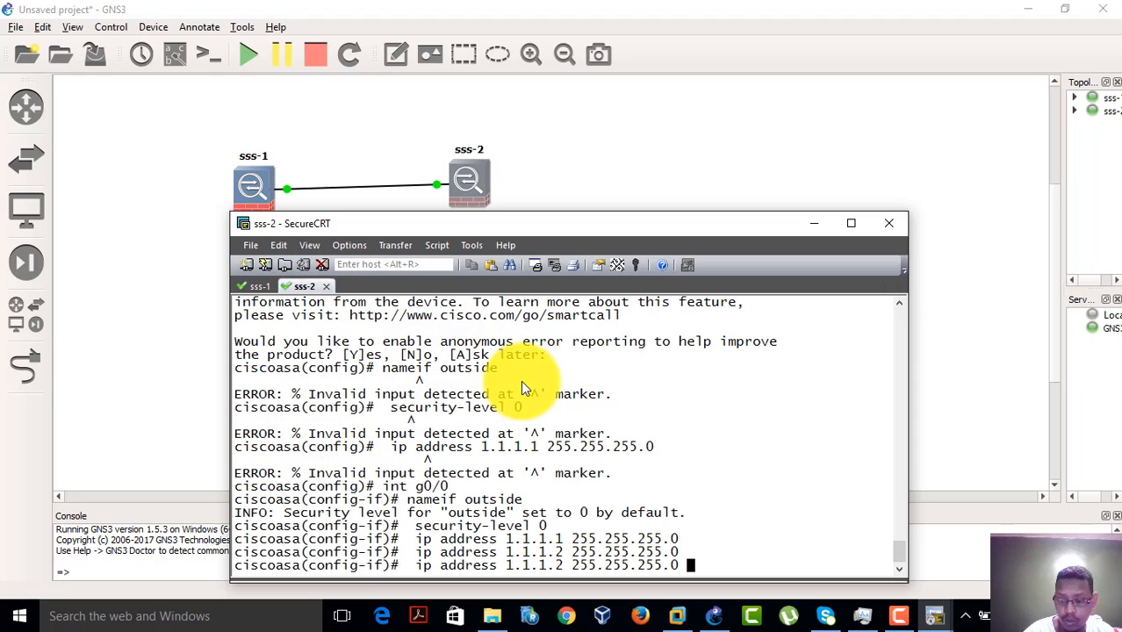
key(Down)
key(Up)
key(Up)
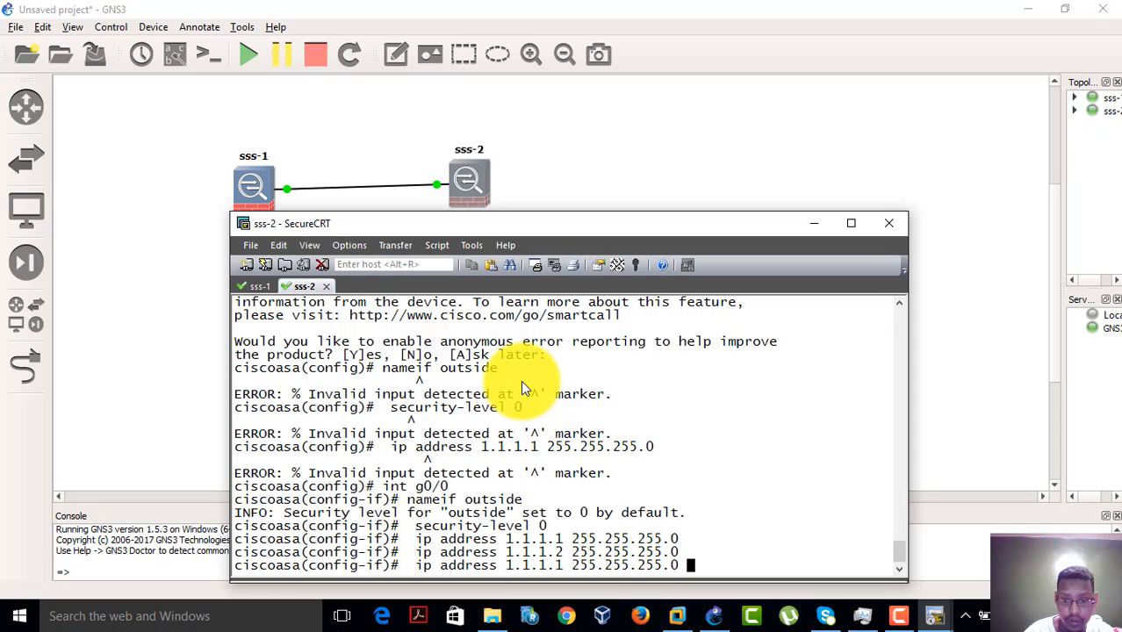
key(Down)
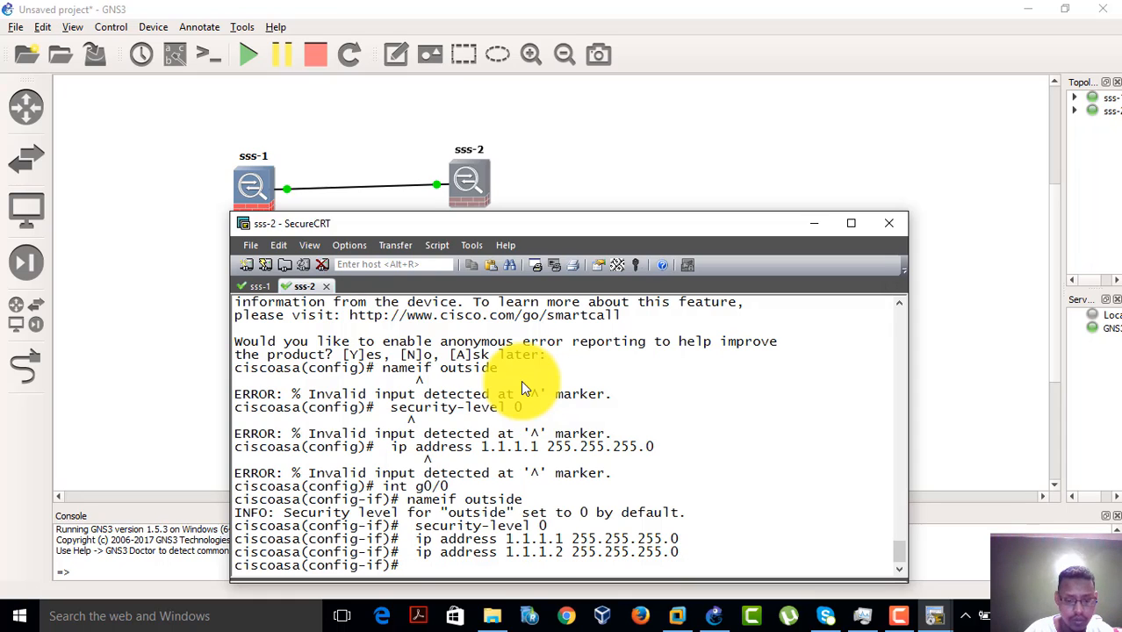
right_click(522, 380)
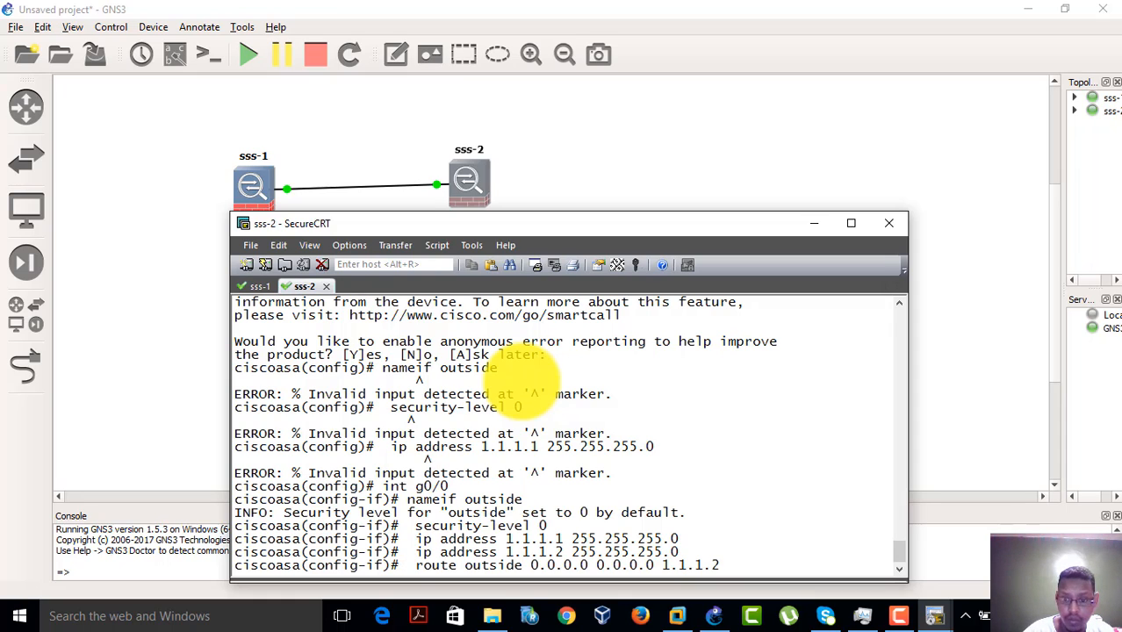
text(1)
key(Return)
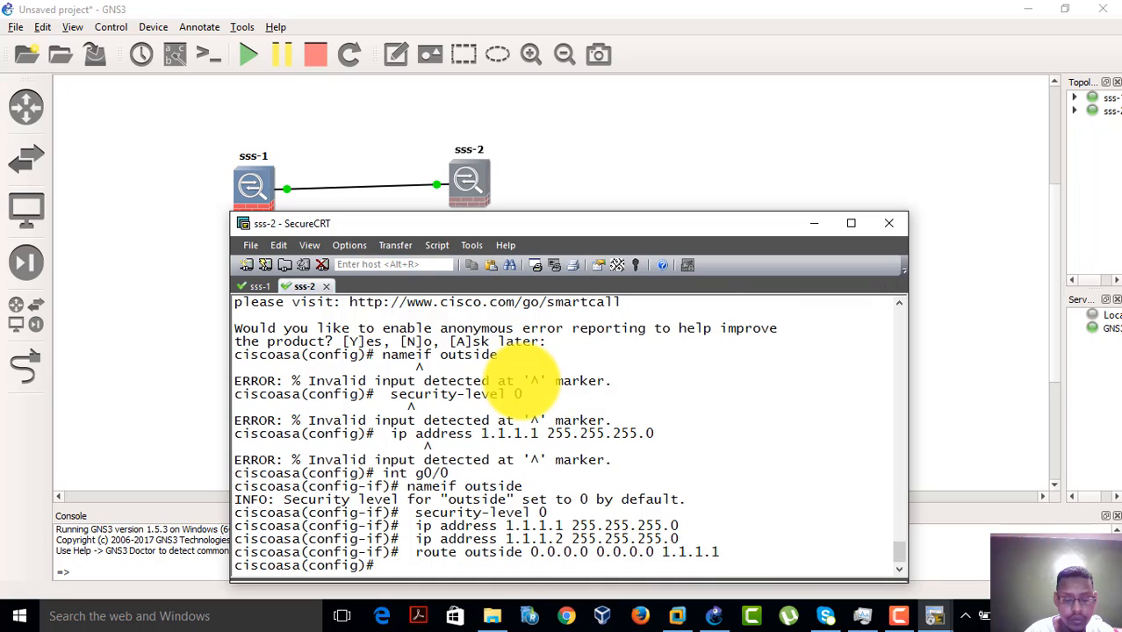
Leave configuration mode on sss-2 and ping 1.1.1.1 to test reachability of sss-1
text(end)
key(Return)
text(pi)
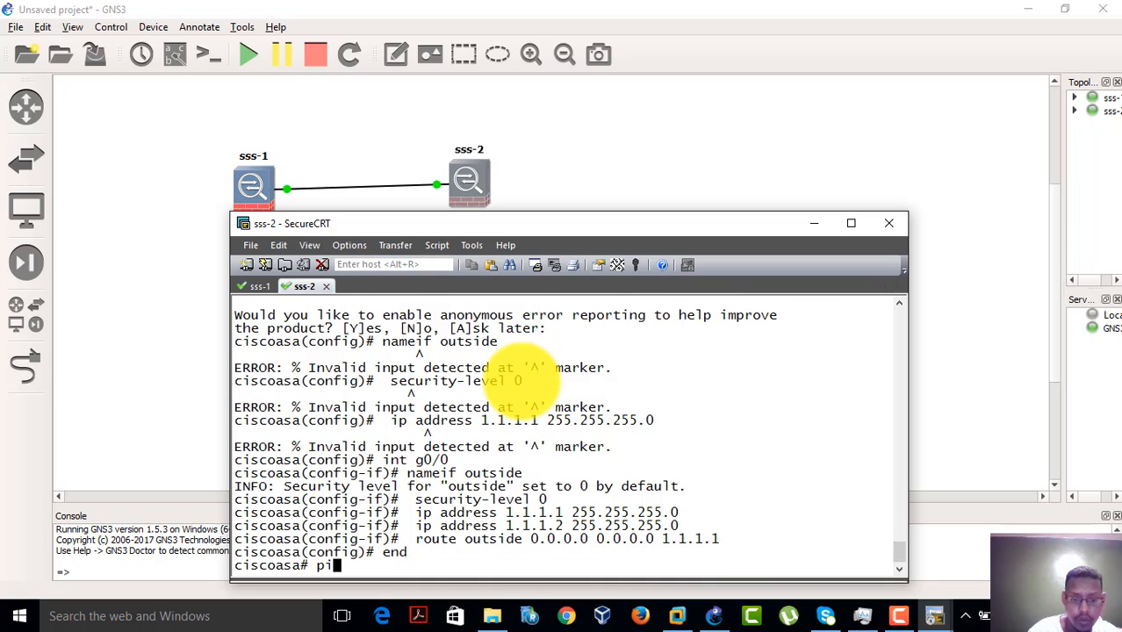
key(Tab)
drag(508, 511, 560, 495)
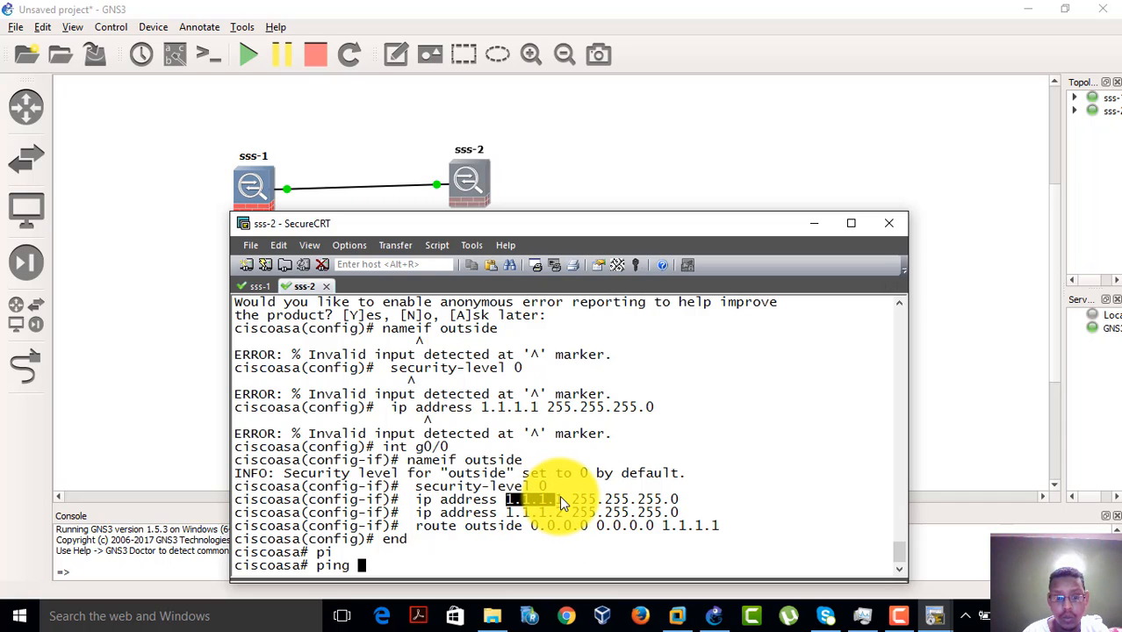
right_click(560, 495)
key(Return)
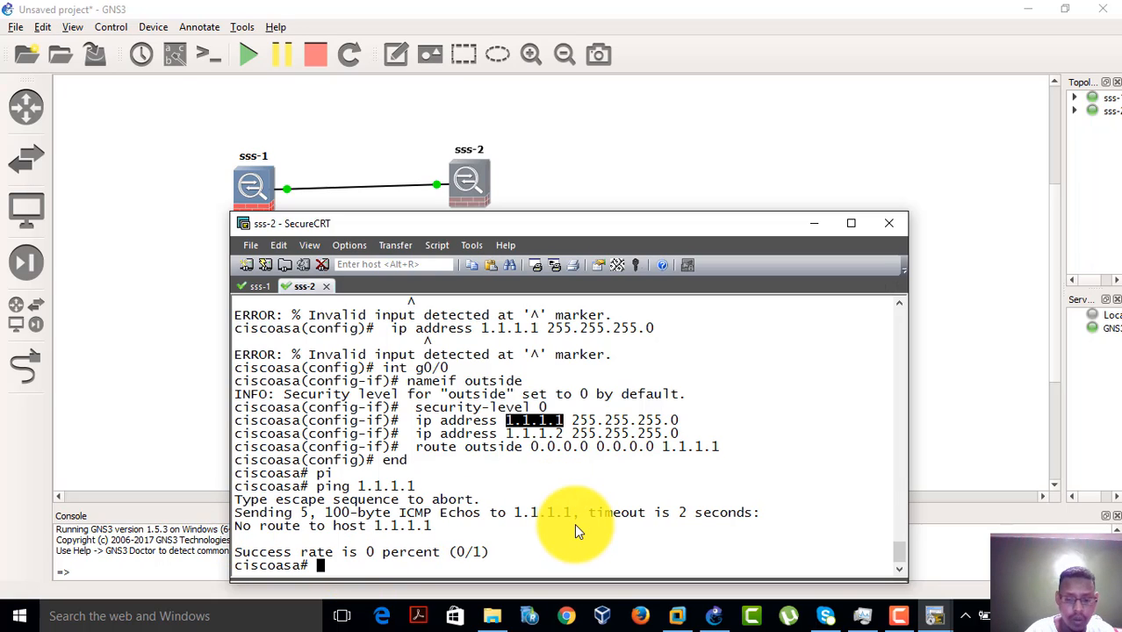
Enter terminal configuration mode on sss-2 and bring up interface g0/0 with no sh
text(confi)
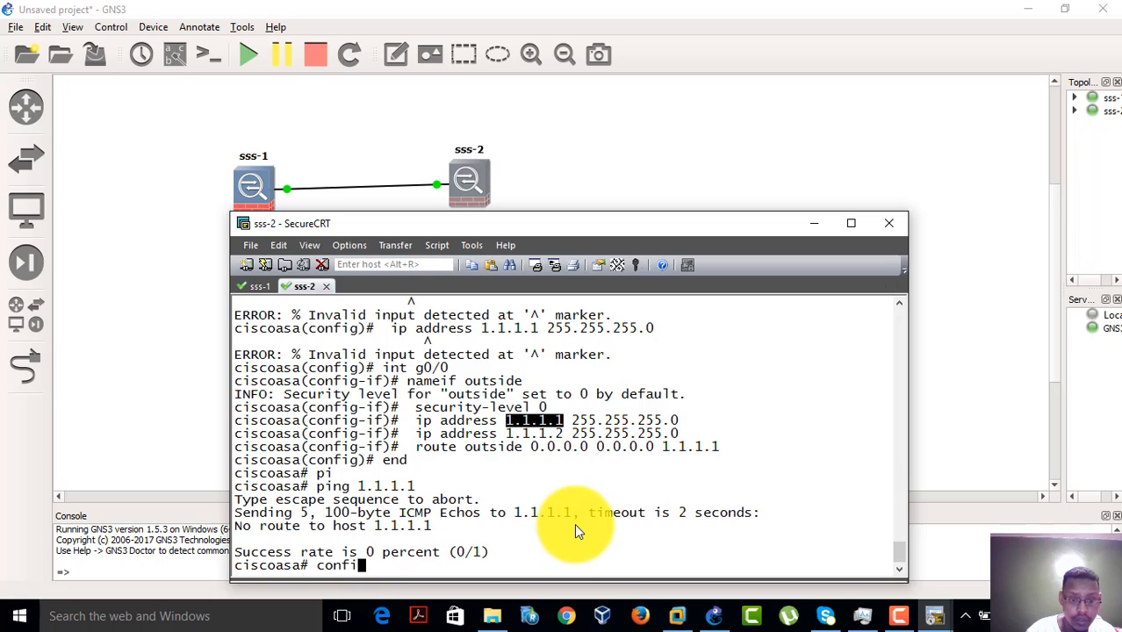
text(g)
key(Tab)
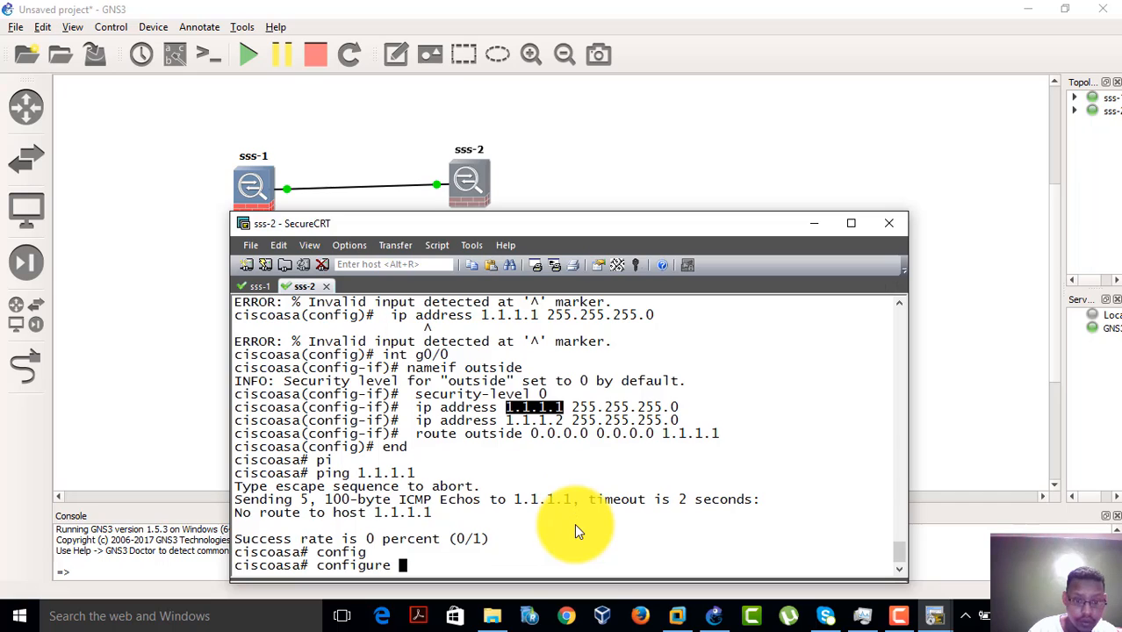
text(t)
key(Tab)
key(Return)
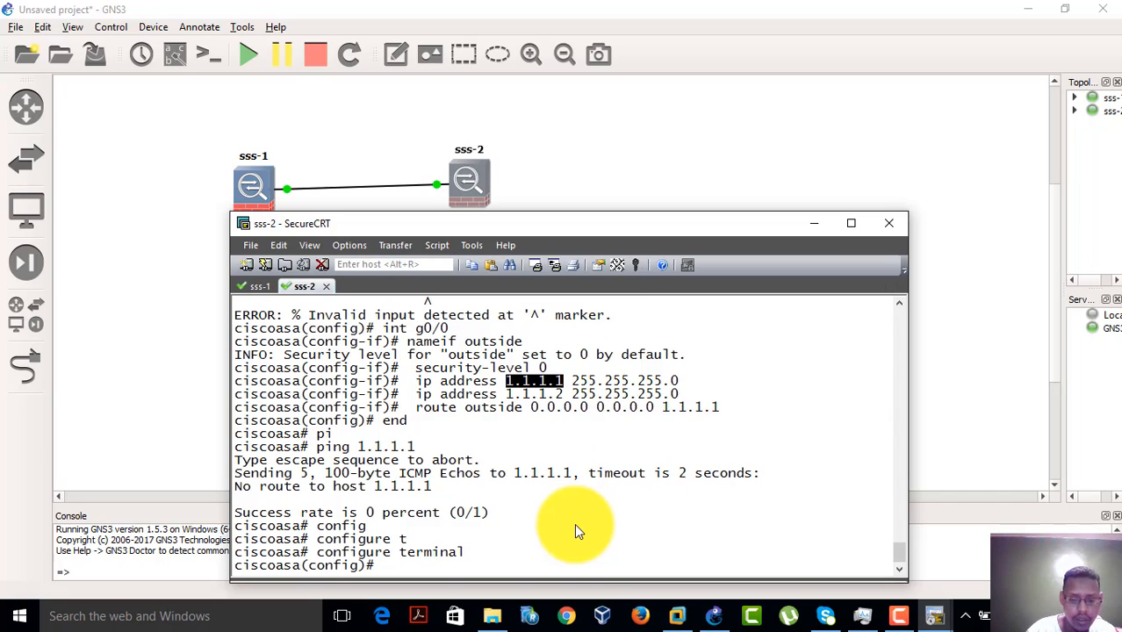
text(int g0/)
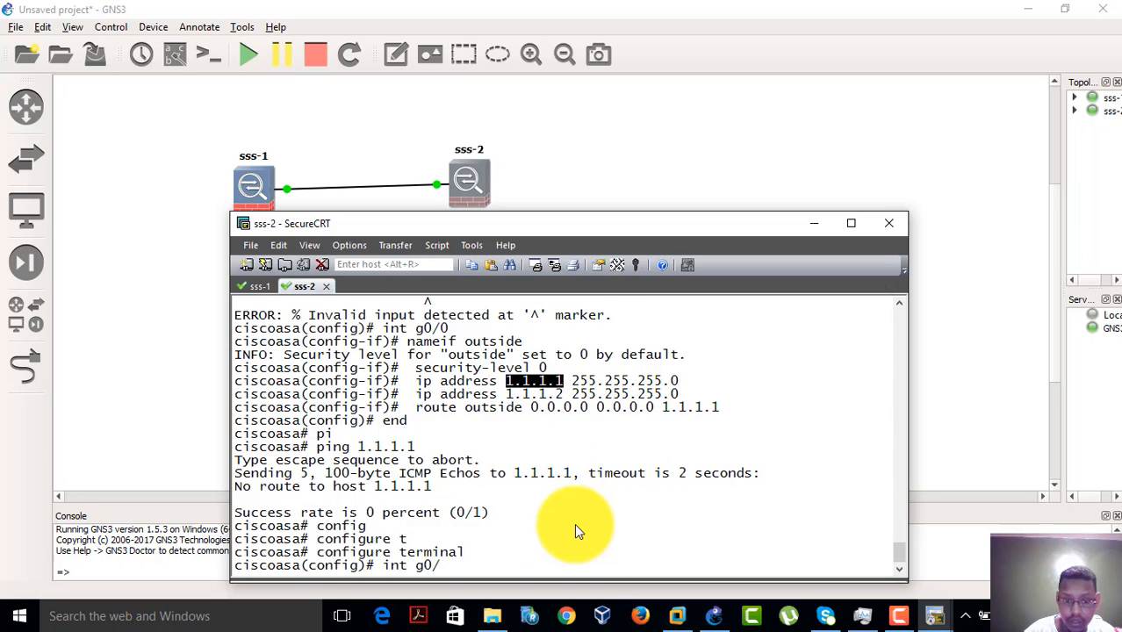
text(0)
key(Return)
text(no sh)
key(Return)
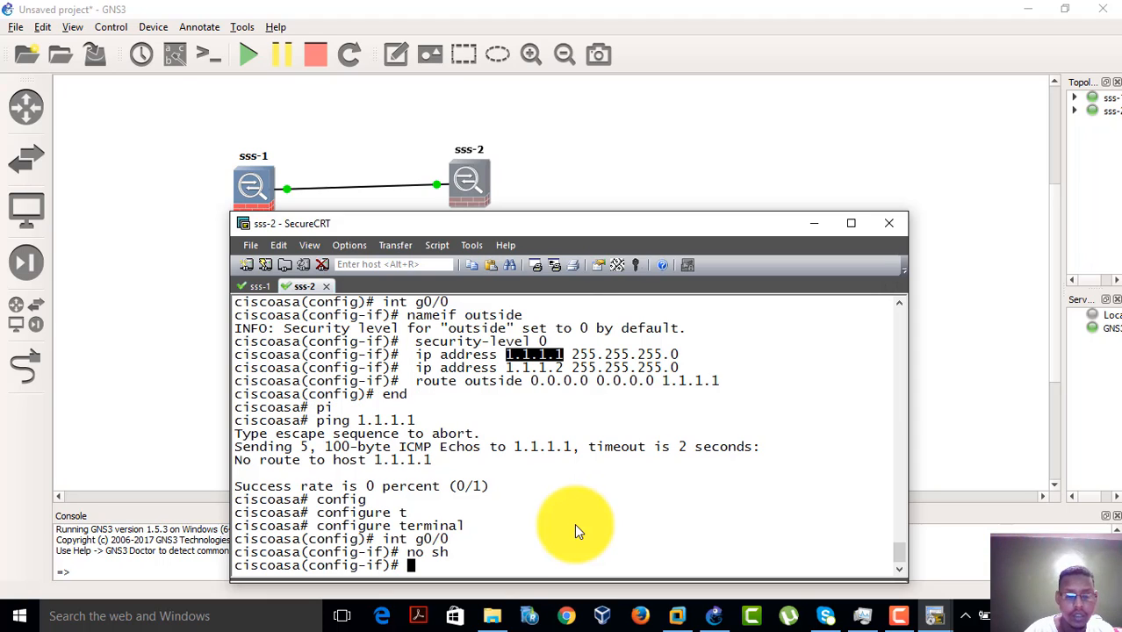
Switch to the sss-1 console session and bring up its interface g0/0 with no sh
click(253, 287)
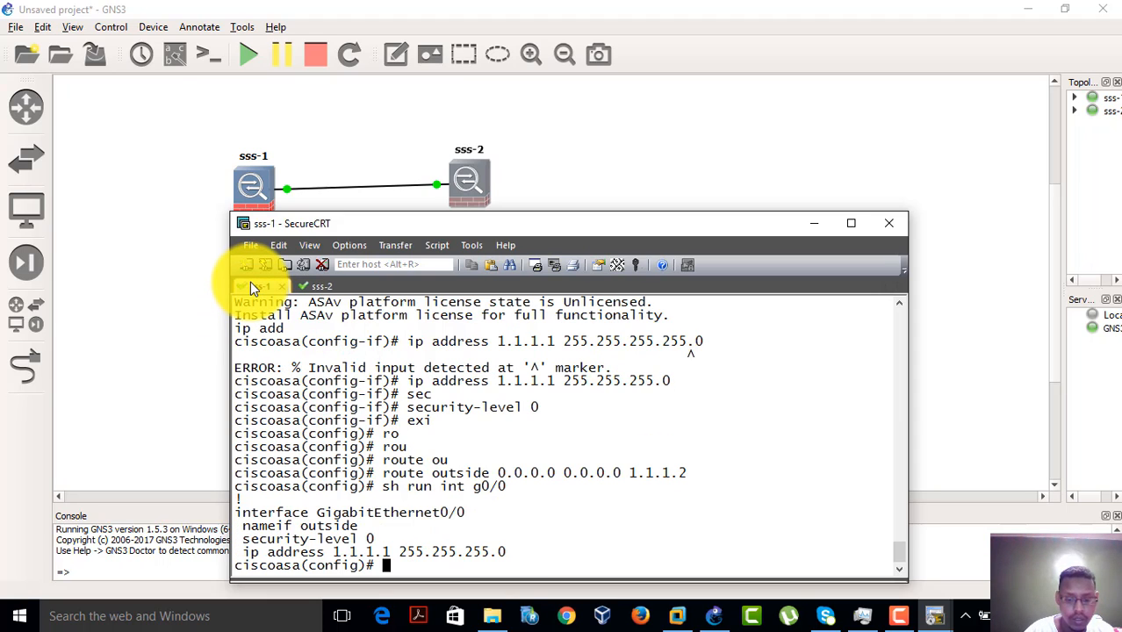
text(int g)
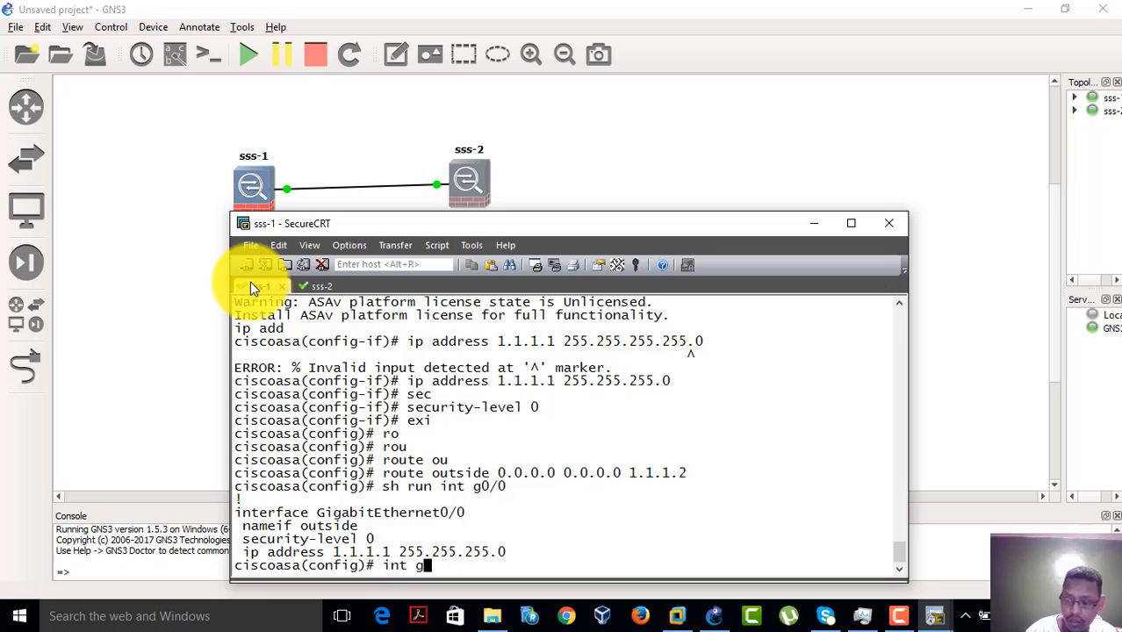
text(0/0)
key(Return)
text(n)
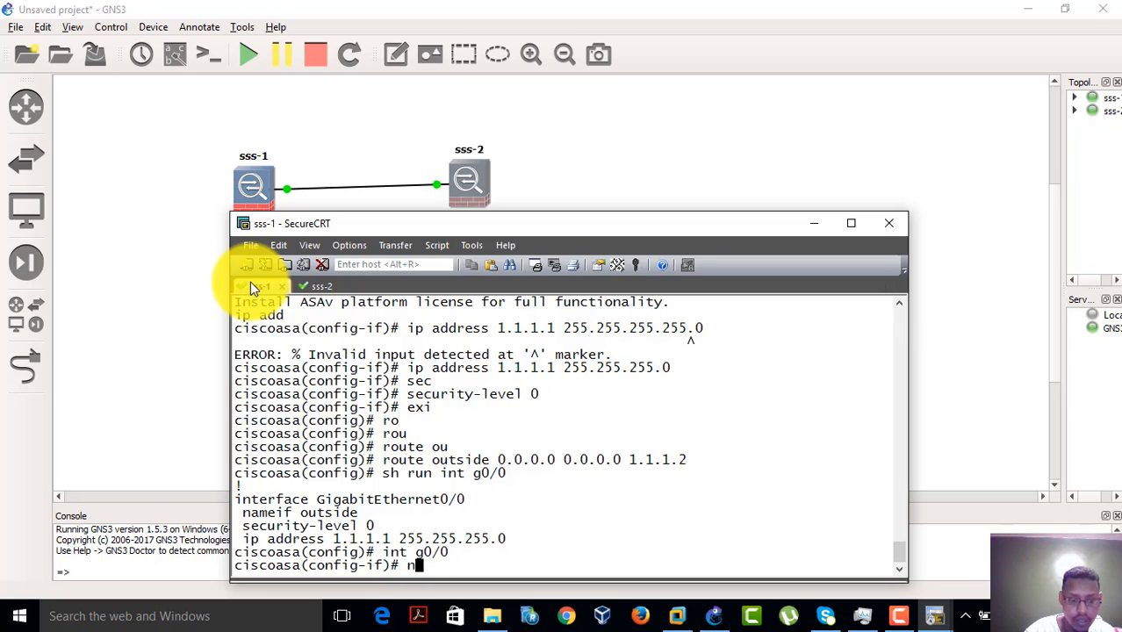
text(o sh)
key(Return)
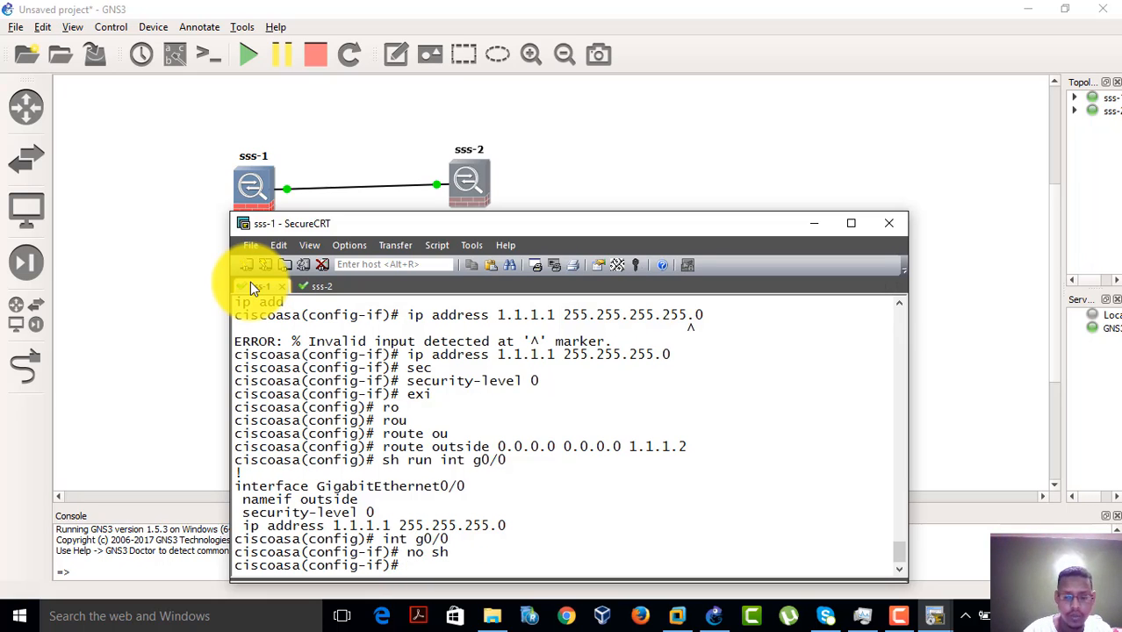
Ping 1.1.1.2 from sss-1, reusing the gateway address from its default route line
text(pi)
key(Tab)
text(n)
key(Tab)
text(g)
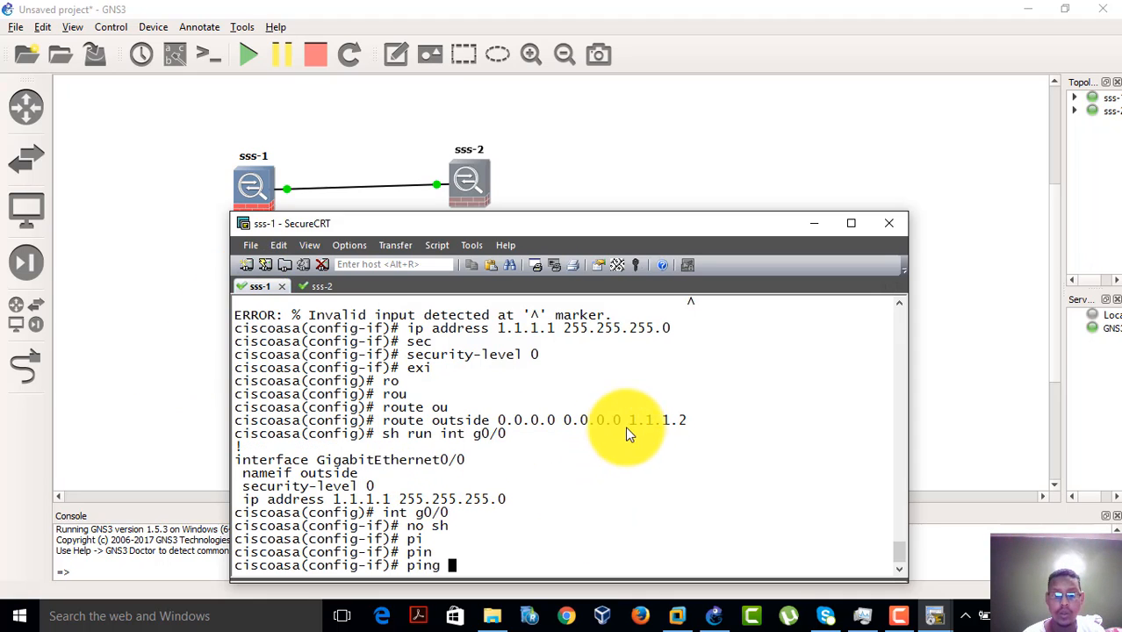
drag(629, 427, 691, 425)
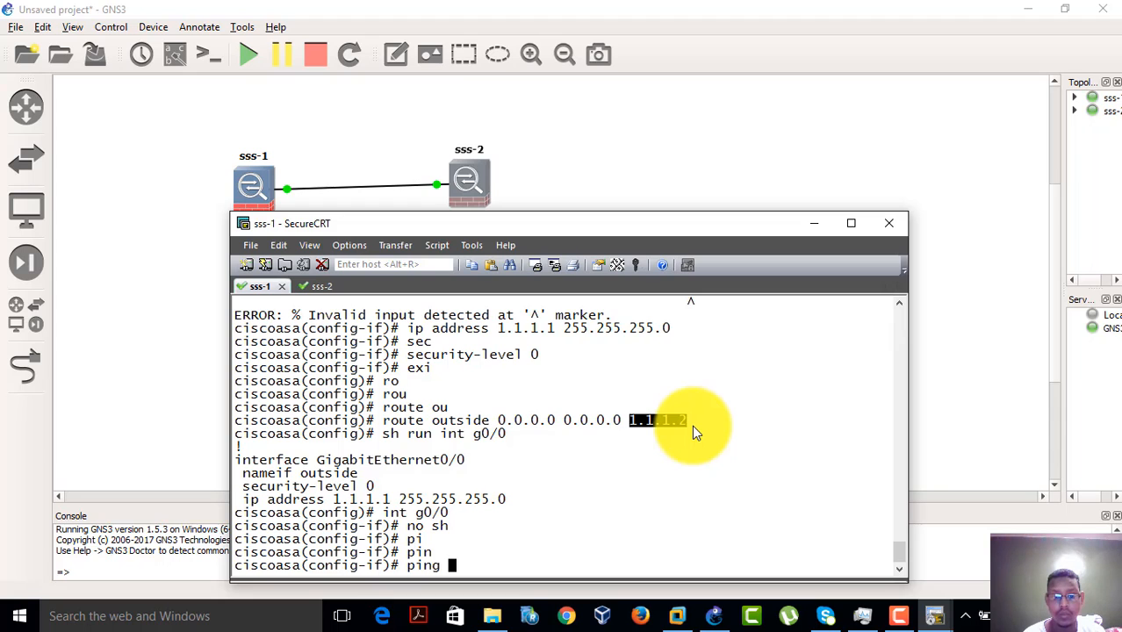
right_click(691, 425)
key(Return)
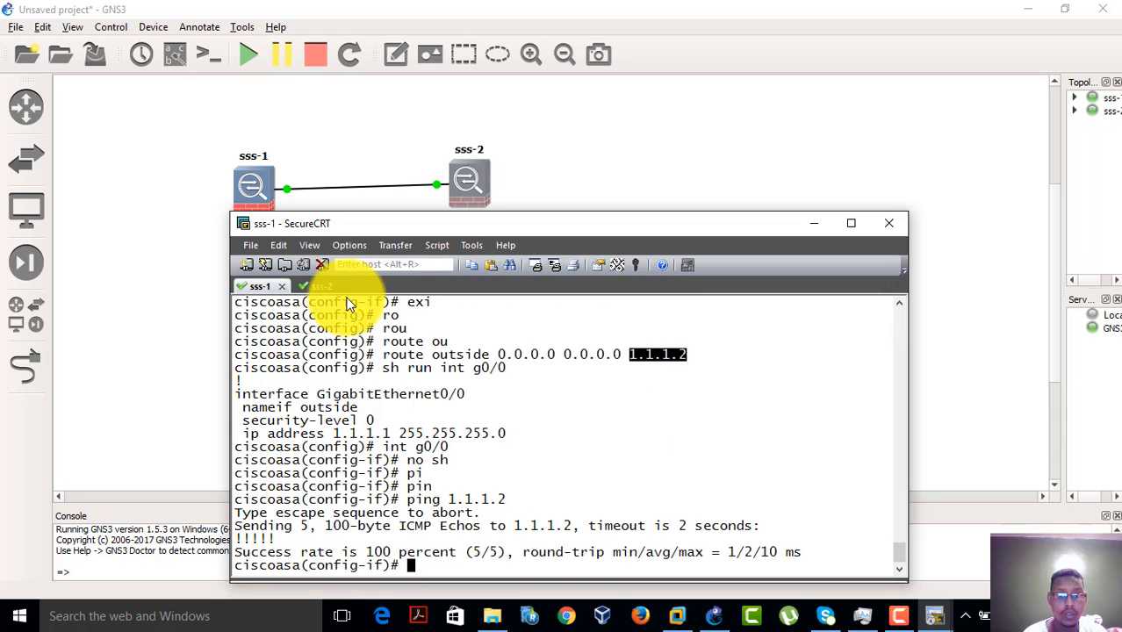
Switch back to the sss-2 console session and repeat the ping to 1.1.1.1
click(314, 286)
text(pi)
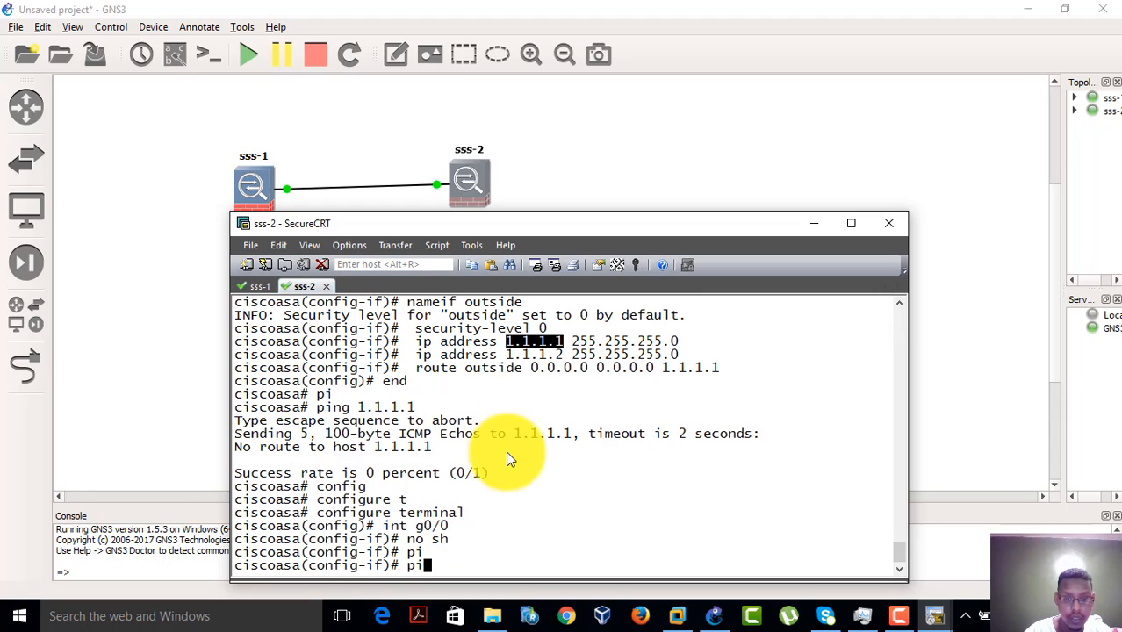
key(Tab)
text(n)
key(Tab)
text(g)
key(Tab)
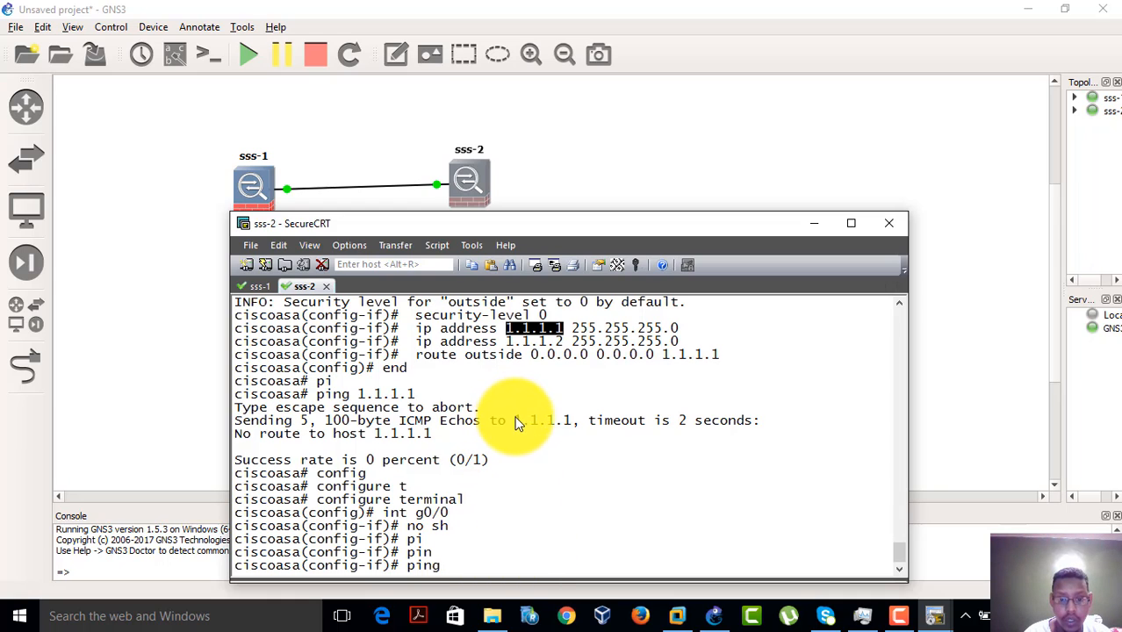
drag(515, 420, 572, 422)
right_click(572, 421)
key(Return)
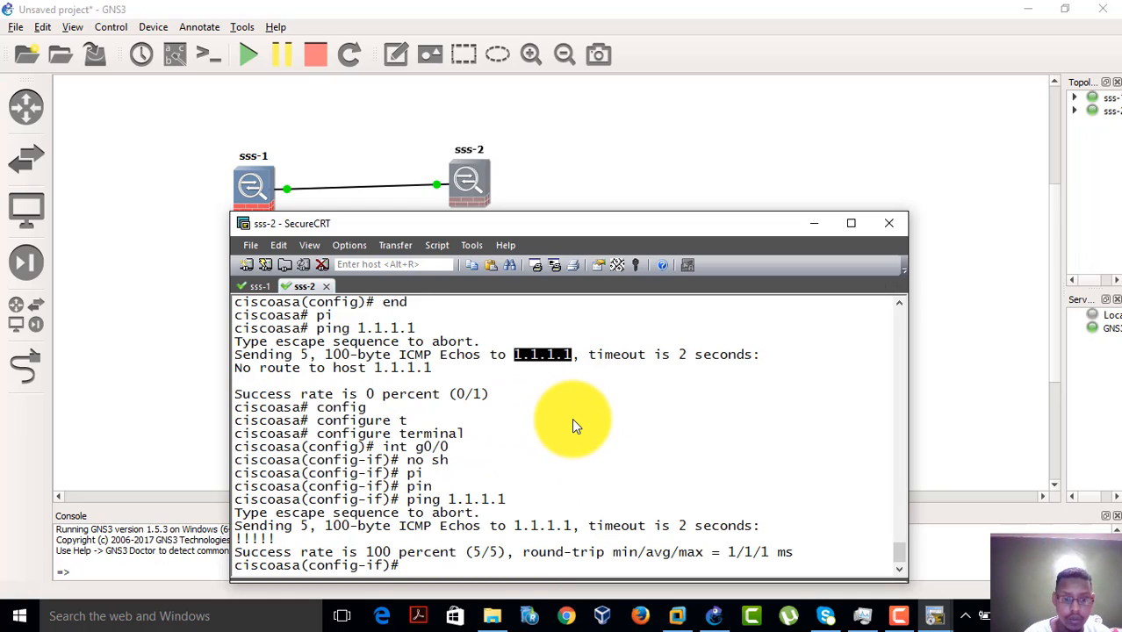
click(372, 543)
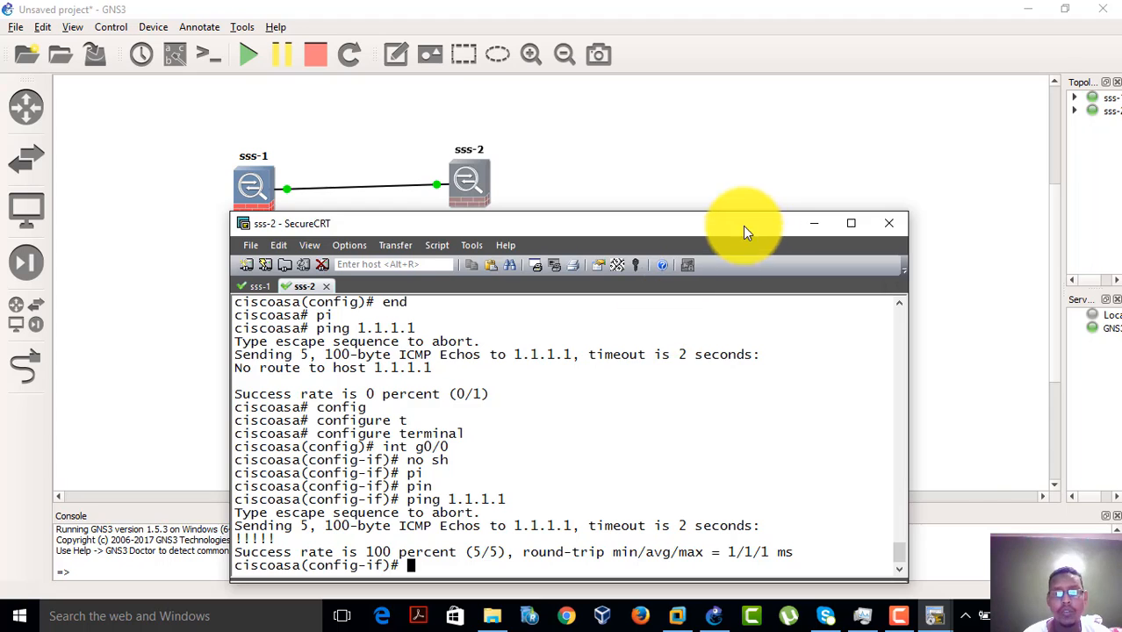
Minimize the SecureCRT console window to return to the GNS3 topology
drag(749, 231, 826, 219)
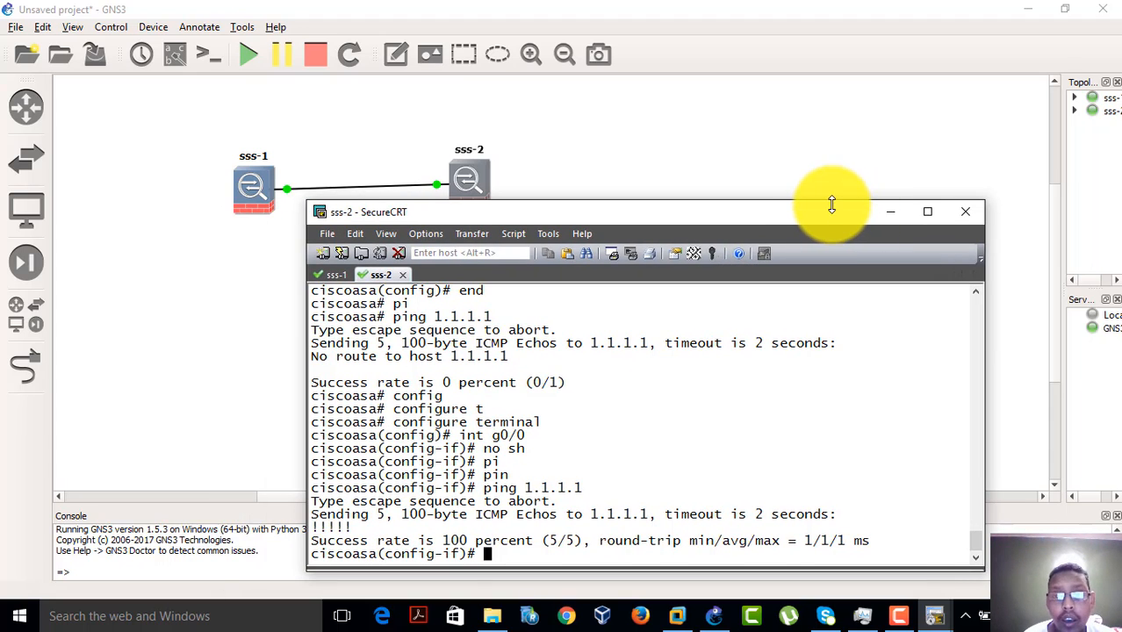
drag(823, 219, 703, 232)
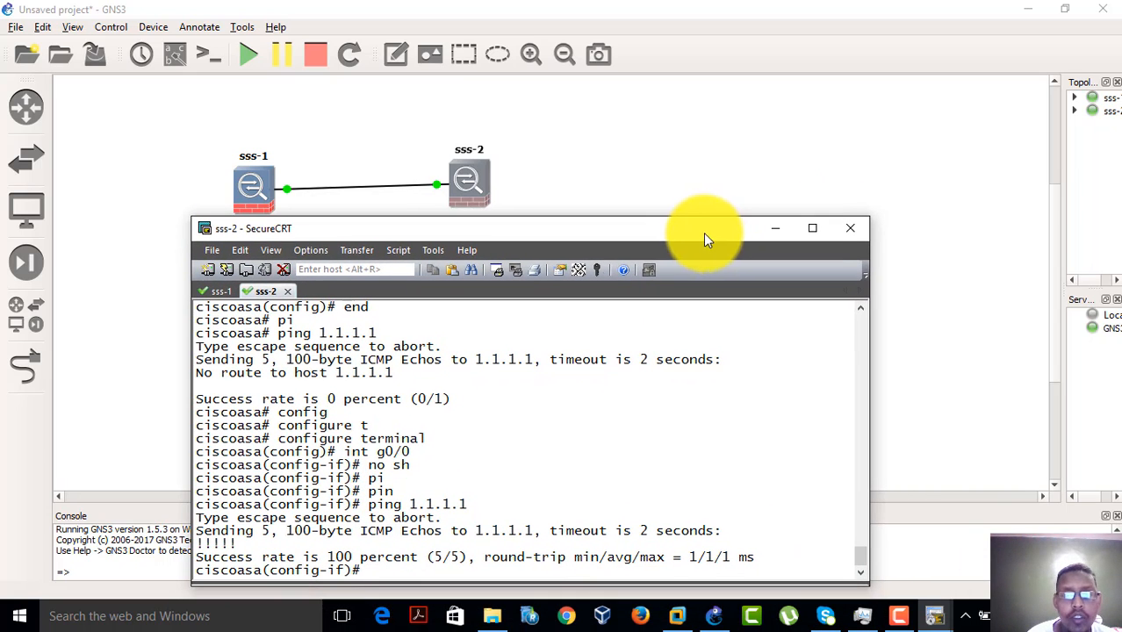
click(776, 230)
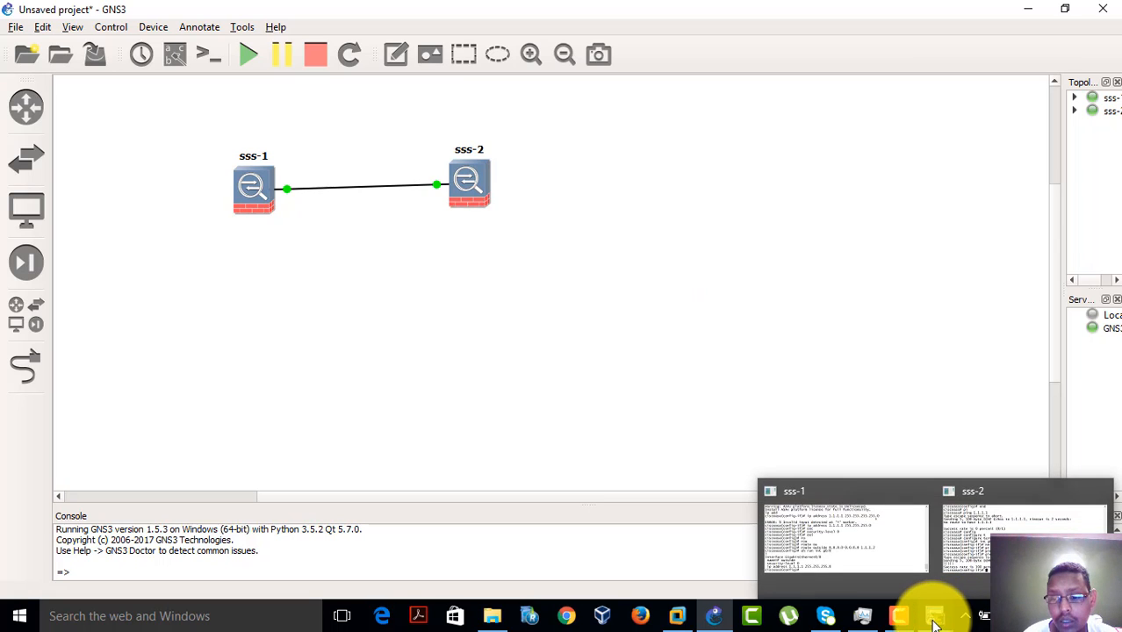
click(897, 619)
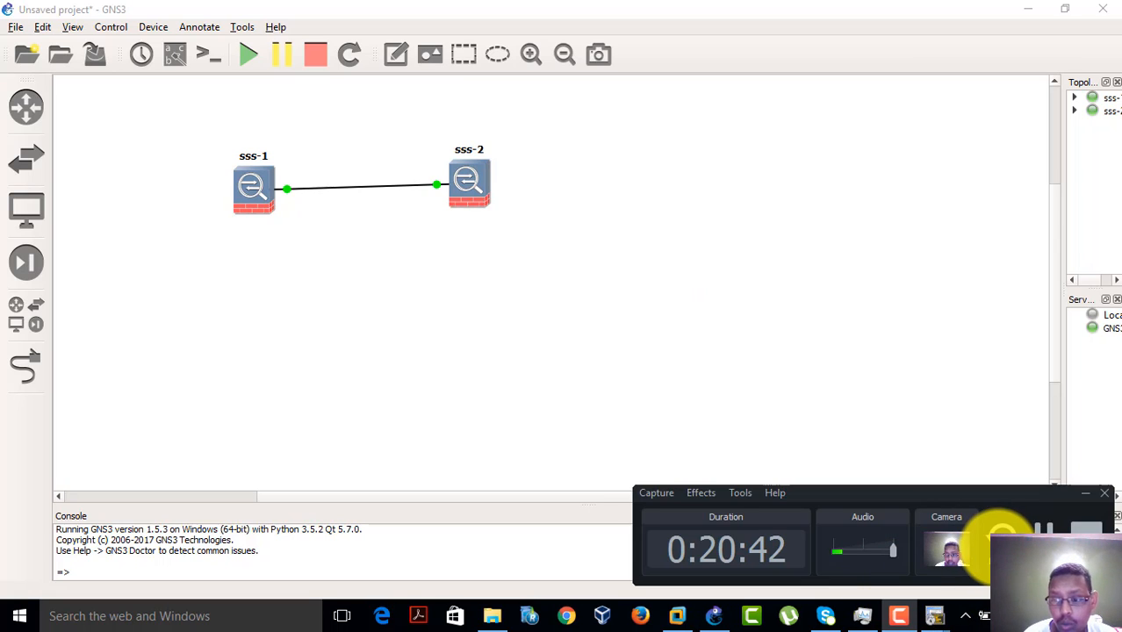